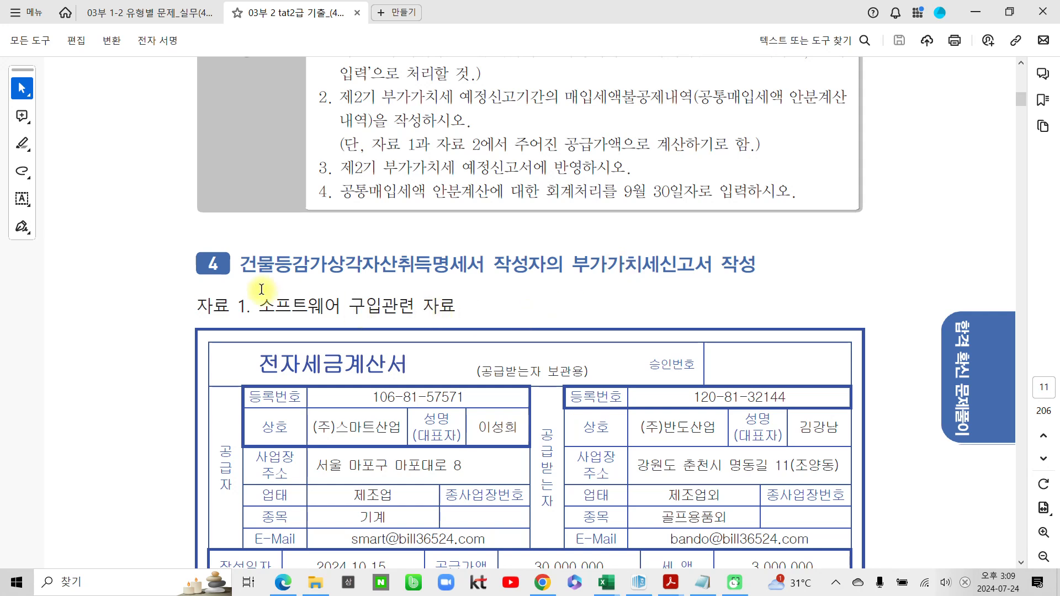
- Highlight the words 물등감가상각자산취득명세서 in the heading of problem 4
{"action": "left_click_drag", "start_coordinate": [239, 271], "coordinate": [201, 267]}
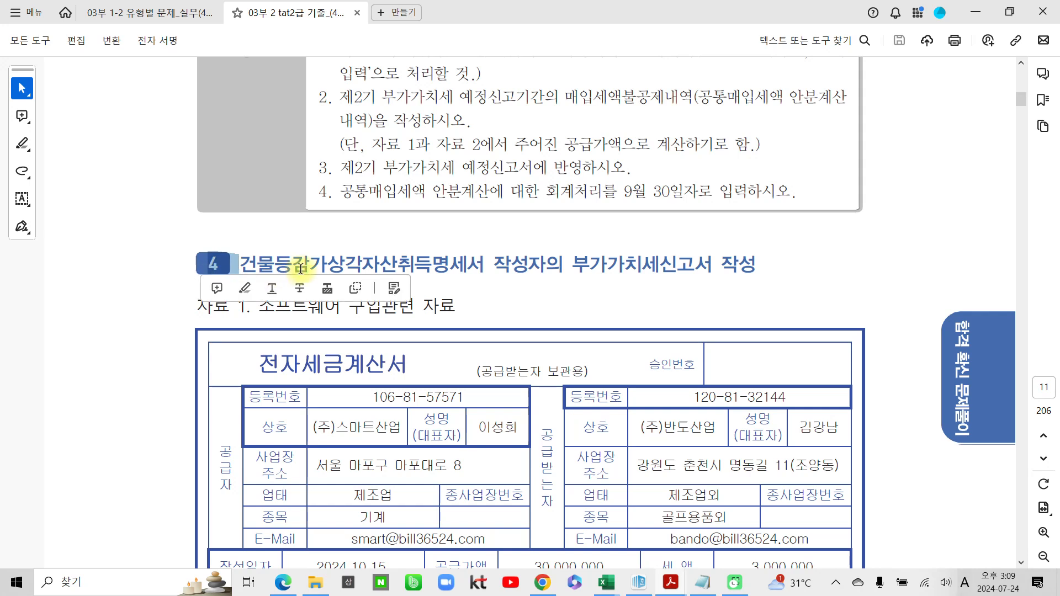
{"action": "left_click", "coordinate": [301, 269]}
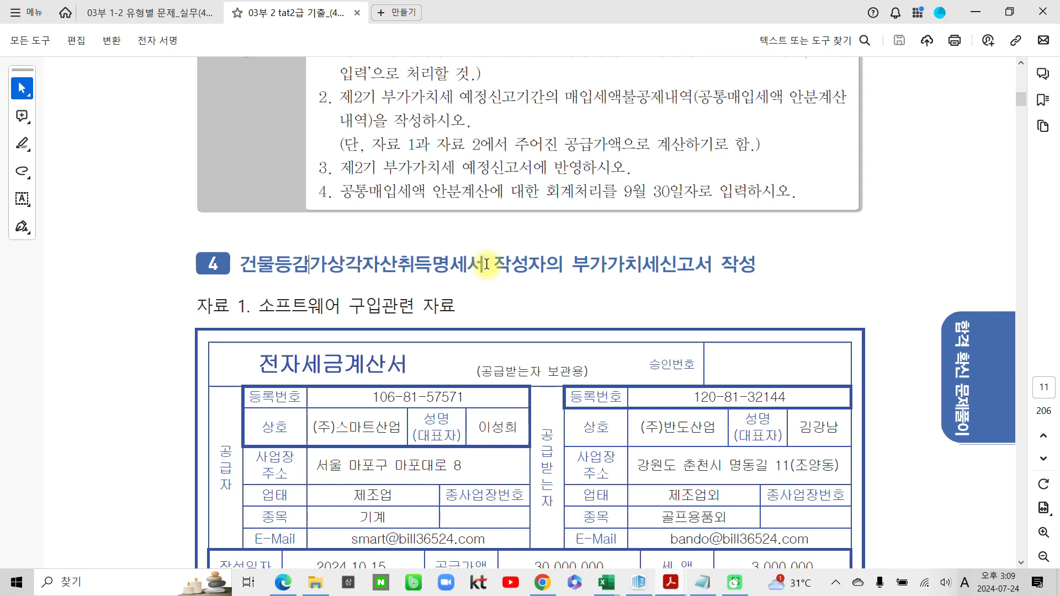
{"action": "left_click_drag", "start_coordinate": [486, 264], "coordinate": [256, 269]}
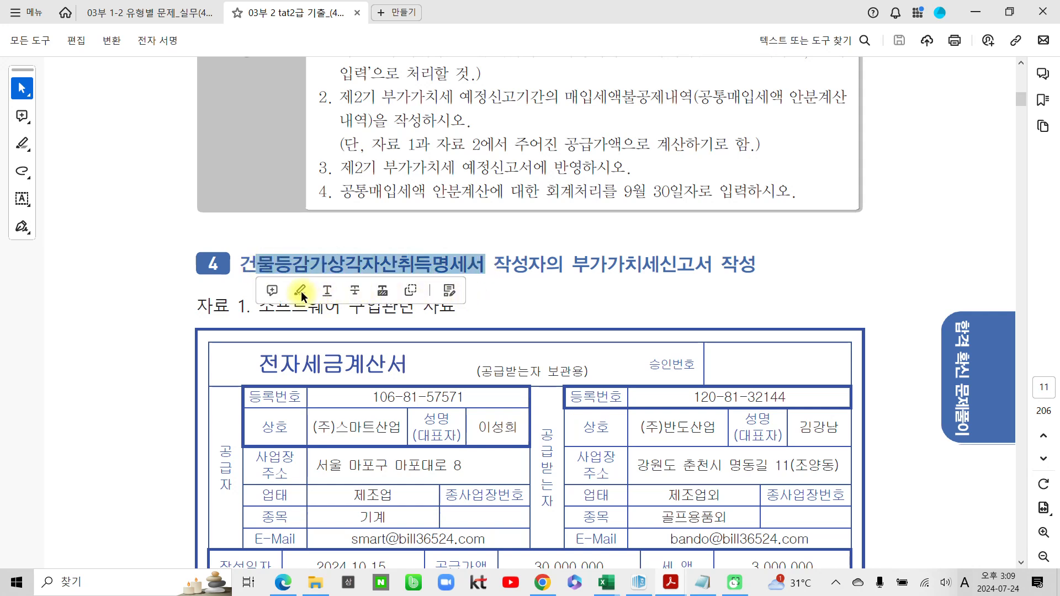
{"action": "left_click", "coordinate": [301, 290]}
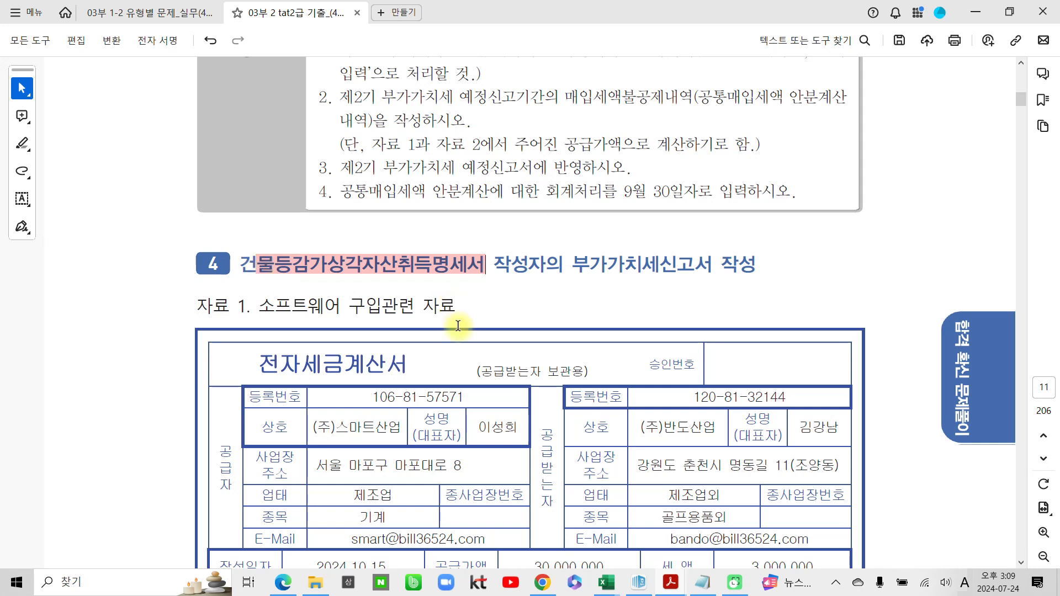
- Read through problem 4's source documents 자료 1 to 자료 3 and its 자료설명 and 수행과제 sections
{"action": "scroll", "coordinate": [458, 325], "scroll_direction": "down", "scroll_amount": 2}
{"action": "scroll", "coordinate": [364, 325], "scroll_direction": "down", "scroll_amount": 2}
{"action": "scroll", "coordinate": [368, 329], "scroll_direction": "down", "scroll_amount": 1}
{"action": "scroll", "coordinate": [367, 329], "scroll_direction": "down", "scroll_amount": 7}
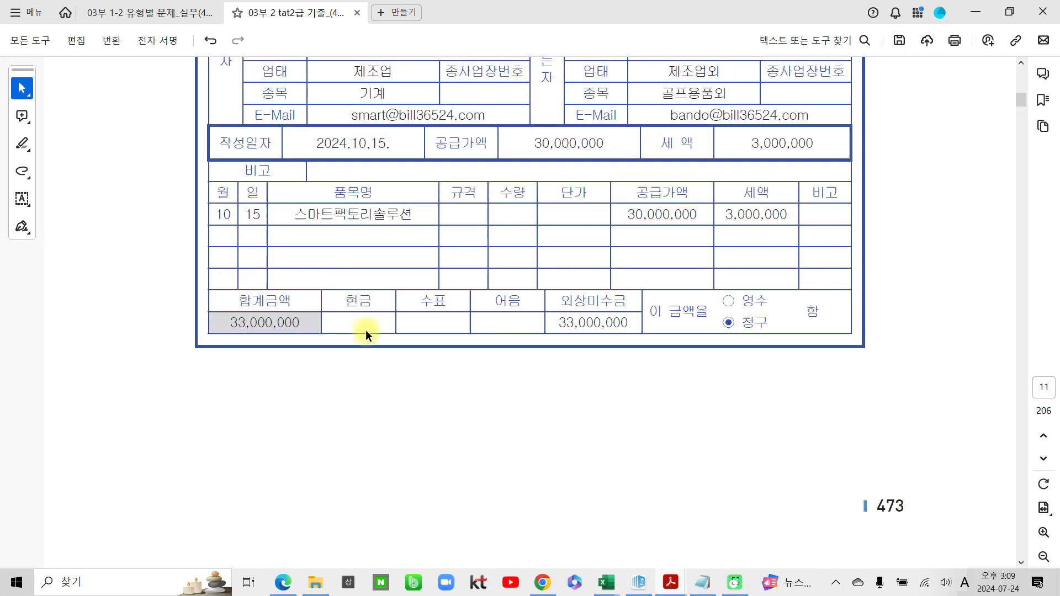
{"action": "scroll", "coordinate": [370, 328], "scroll_direction": "down", "scroll_amount": 6}
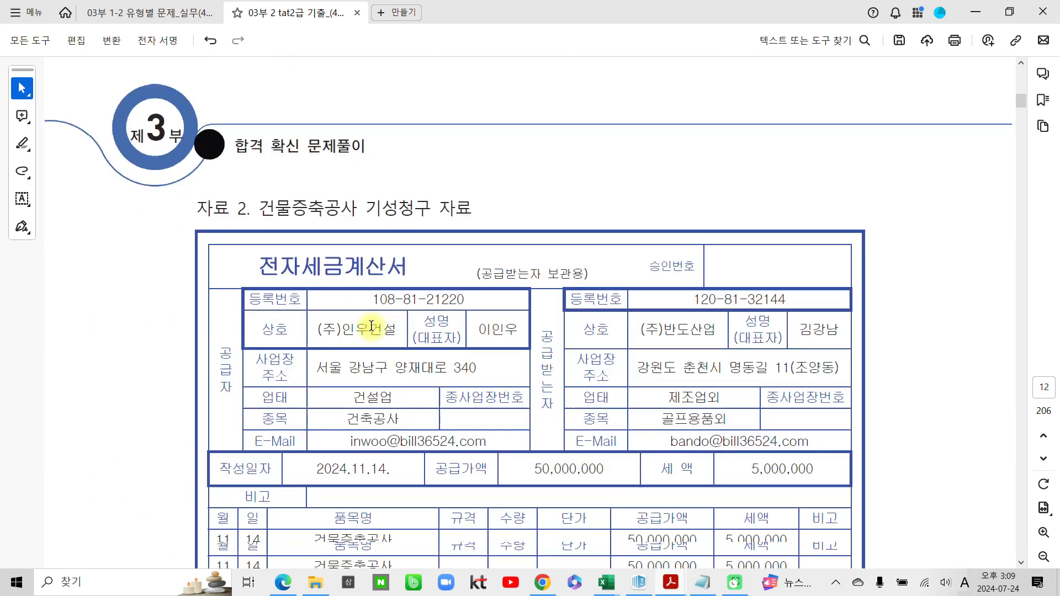
{"action": "scroll", "coordinate": [371, 327], "scroll_direction": "down", "scroll_amount": 2}
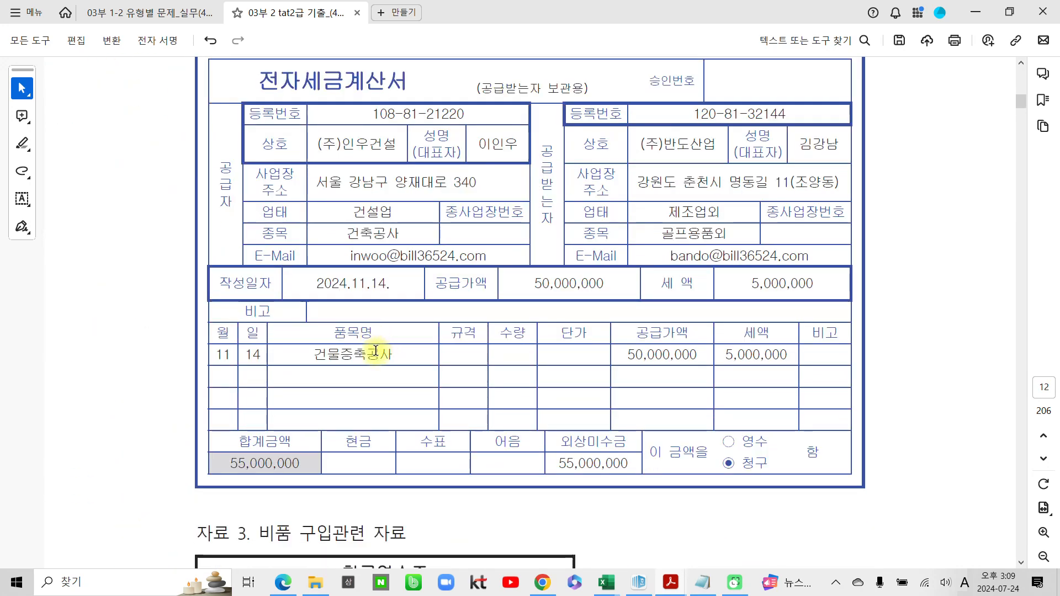
{"action": "scroll", "coordinate": [375, 348], "scroll_direction": "down", "scroll_amount": 2}
{"action": "scroll", "coordinate": [387, 353], "scroll_direction": "down", "scroll_amount": 4}
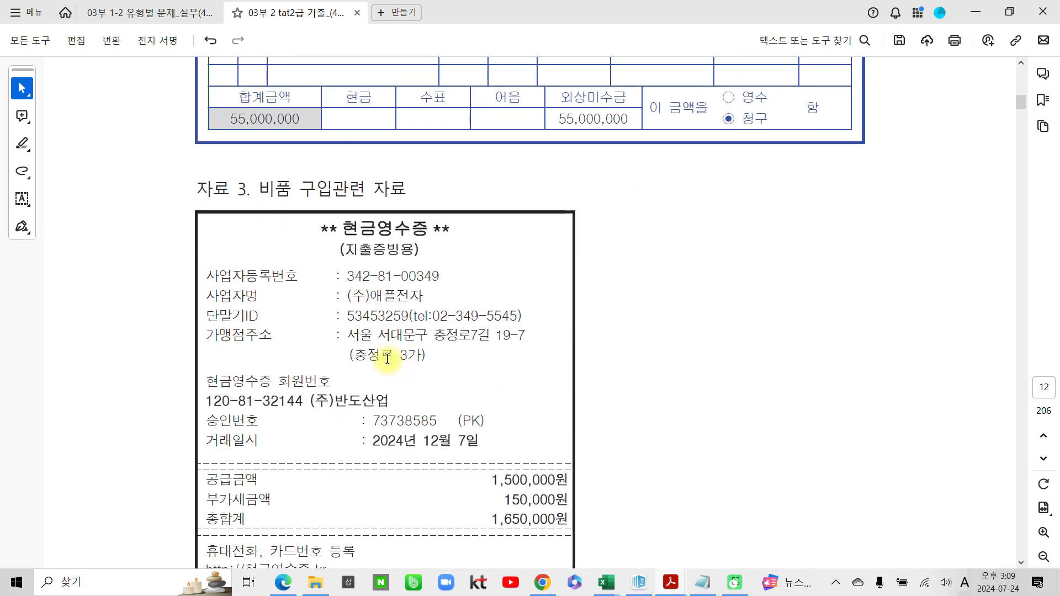
{"action": "scroll", "coordinate": [388, 356], "scroll_direction": "down", "scroll_amount": 2}
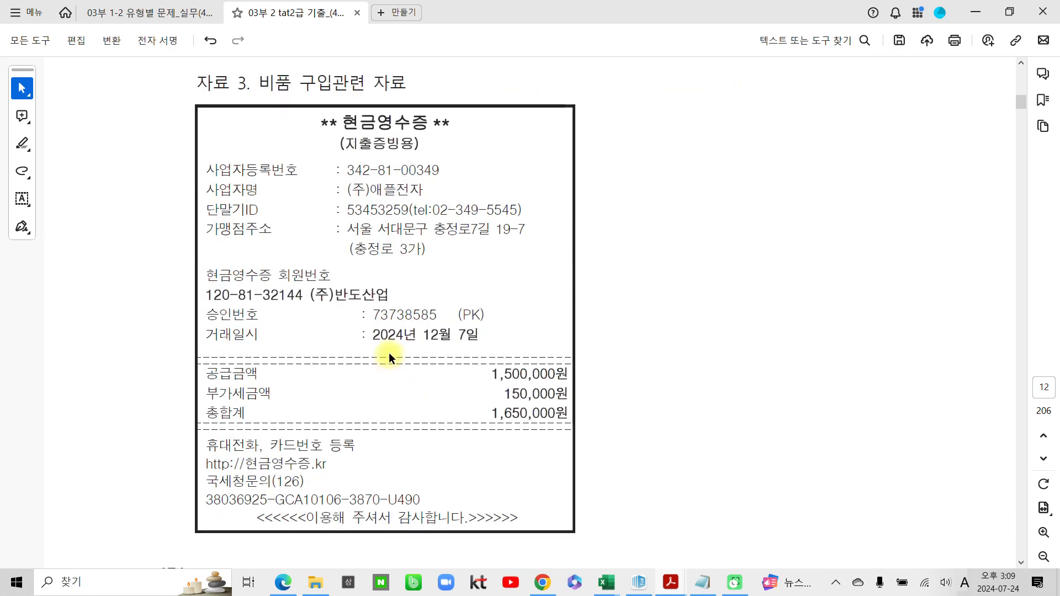
{"action": "scroll", "coordinate": [400, 364], "scroll_direction": "down", "scroll_amount": 4}
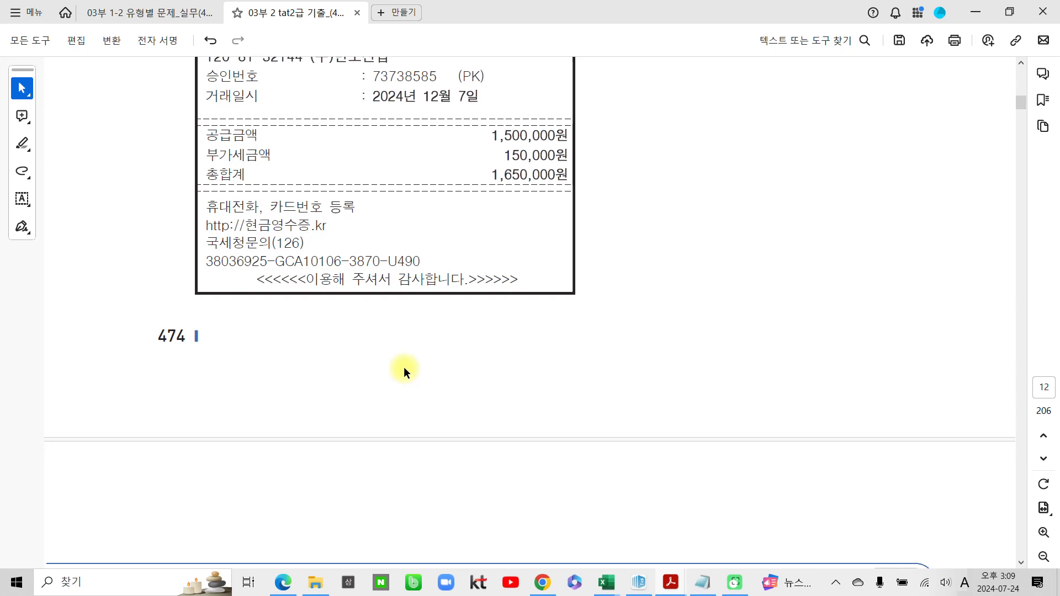
{"action": "scroll", "coordinate": [405, 371], "scroll_direction": "down", "scroll_amount": 7}
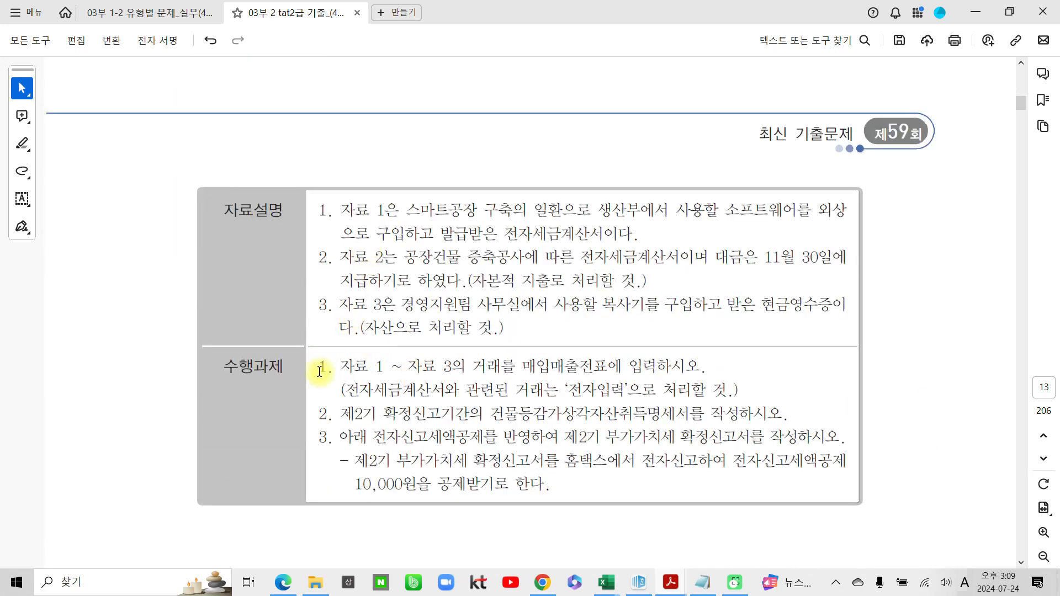
{"action": "left_click_drag", "start_coordinate": [320, 368], "coordinate": [459, 472]}
{"action": "left_click", "coordinate": [436, 273]}
{"action": "left_click_drag", "start_coordinate": [338, 210], "coordinate": [396, 205]}
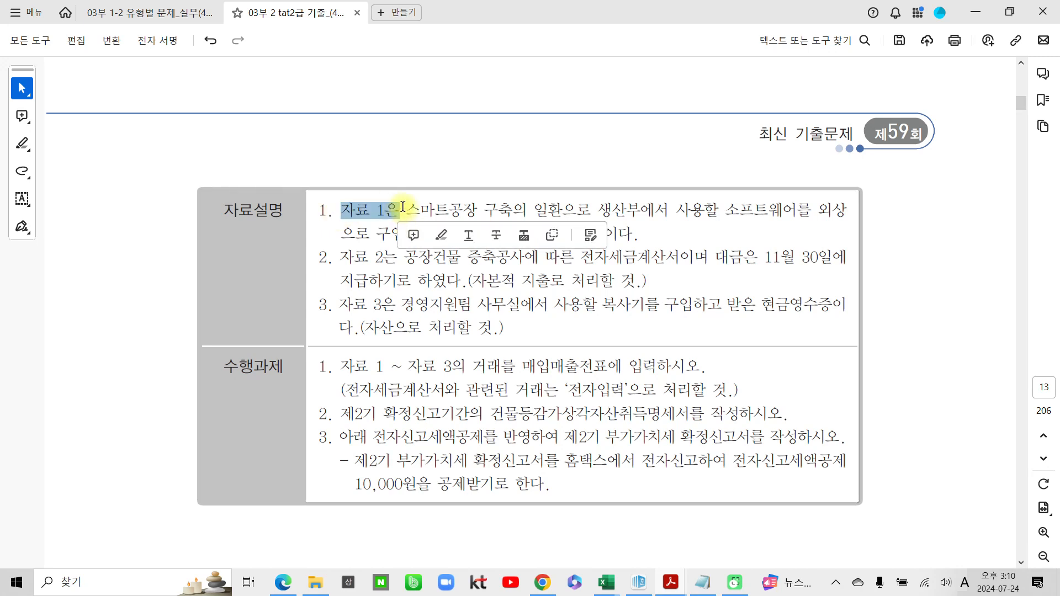
{"action": "left_click", "coordinate": [405, 211]}
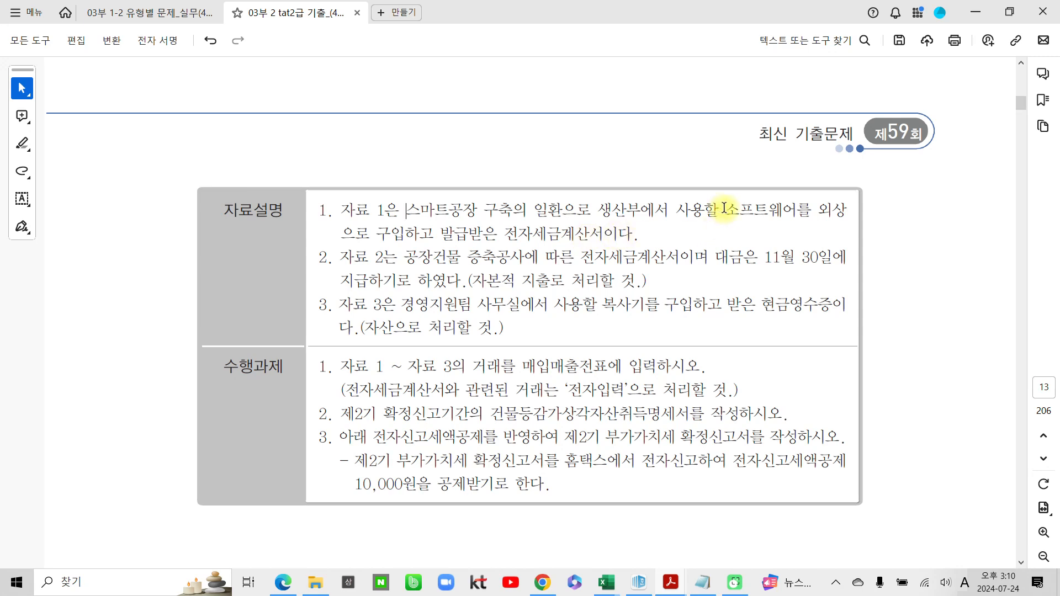
- Highlight 소프트웨어 in item 1 of 자료설명, and 자본적 지출 and 건물 in item 2
{"action": "left_click_drag", "start_coordinate": [724, 208], "coordinate": [796, 210]}
{"action": "left_click", "coordinate": [837, 235]}
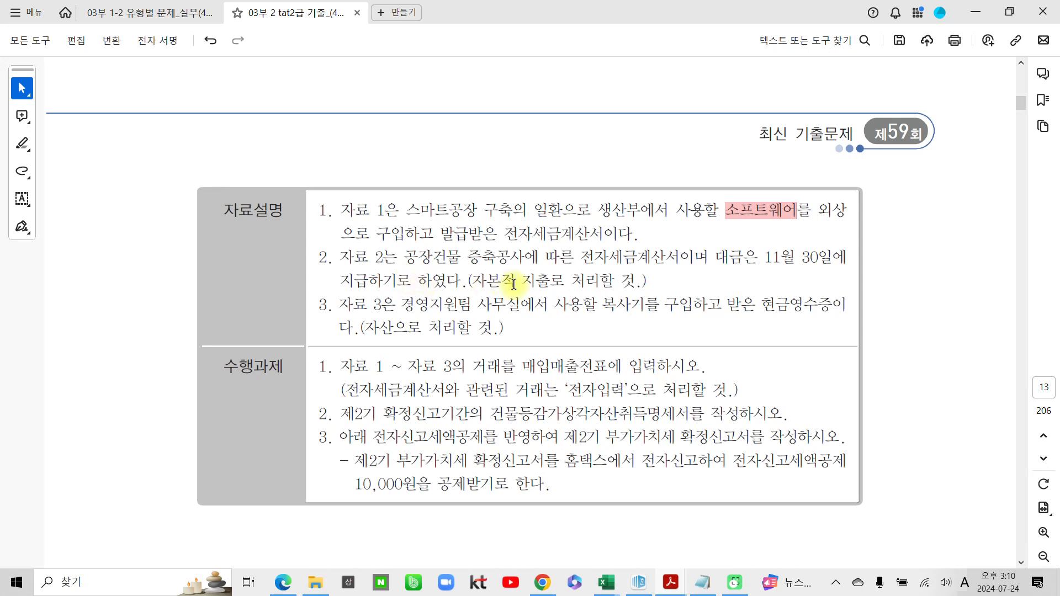
{"action": "left_click_drag", "start_coordinate": [471, 281], "coordinate": [551, 281]}
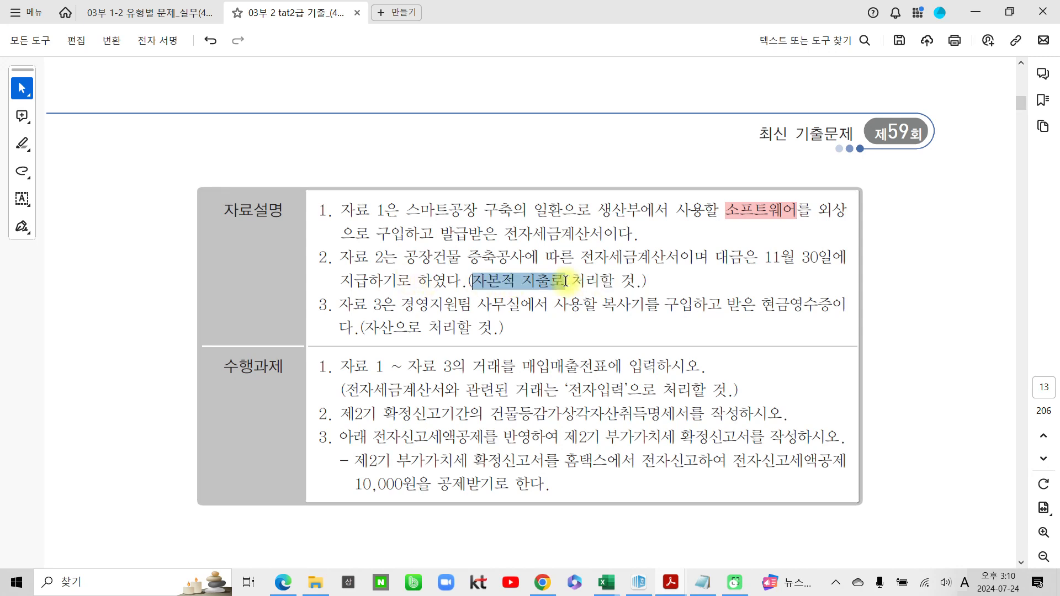
{"action": "left_click", "coordinate": [599, 305]}
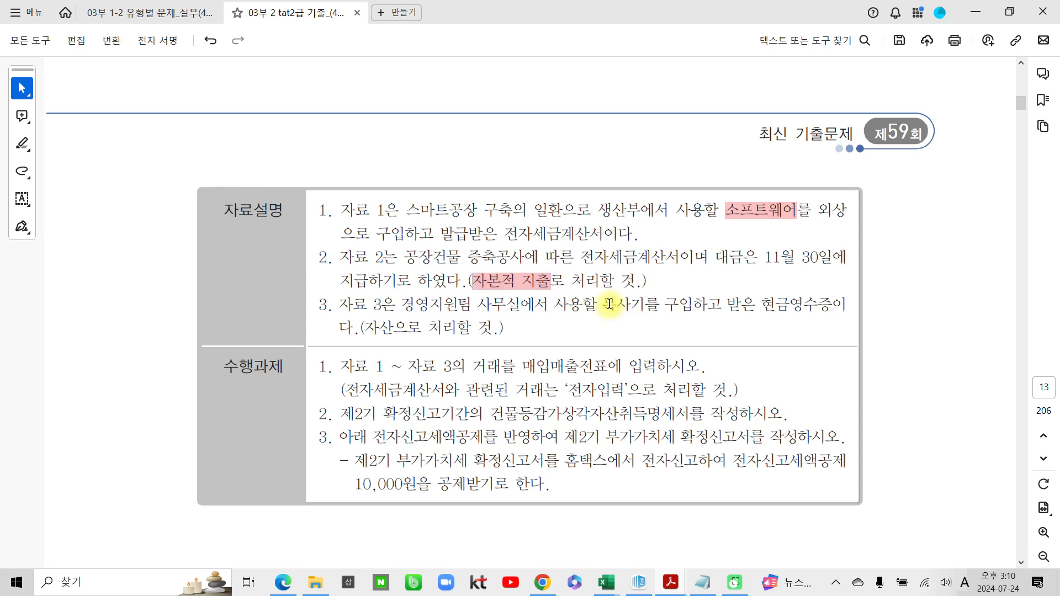
{"action": "left_click_drag", "start_coordinate": [403, 257], "coordinate": [462, 257]}
{"action": "left_click", "coordinate": [450, 257]}
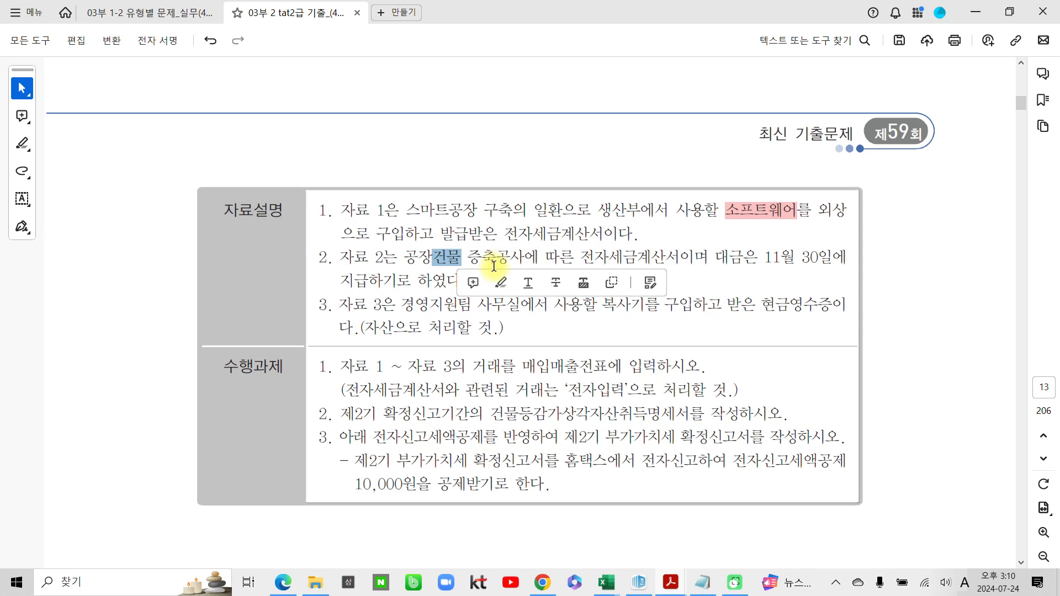
{"action": "left_click", "coordinate": [495, 281]}
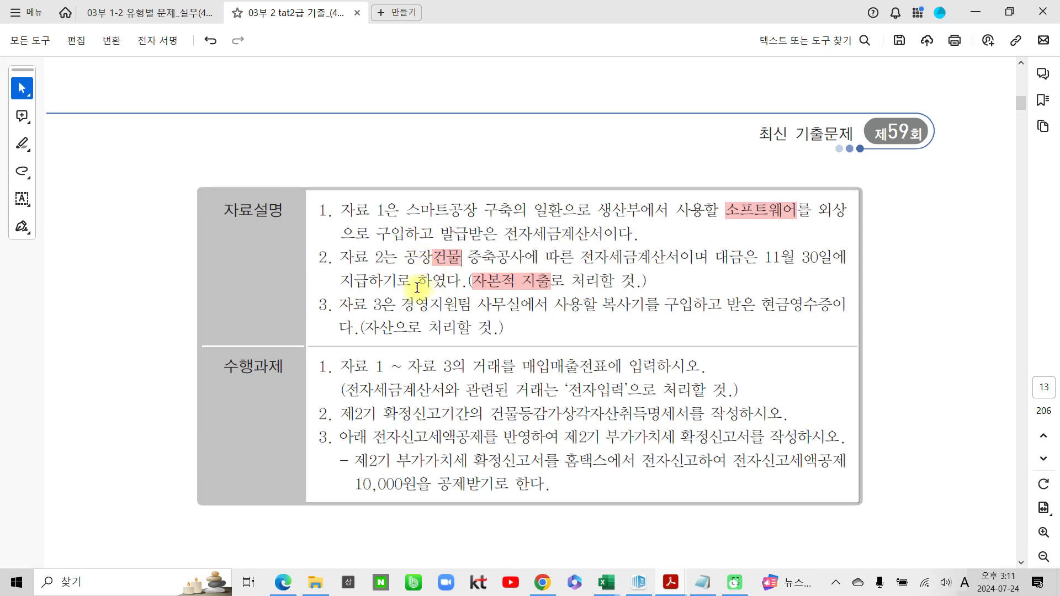
- Highlight 자산으로 처리할 and 복사기를 in item 3 of 자료설명
{"action": "left_click", "coordinate": [374, 305]}
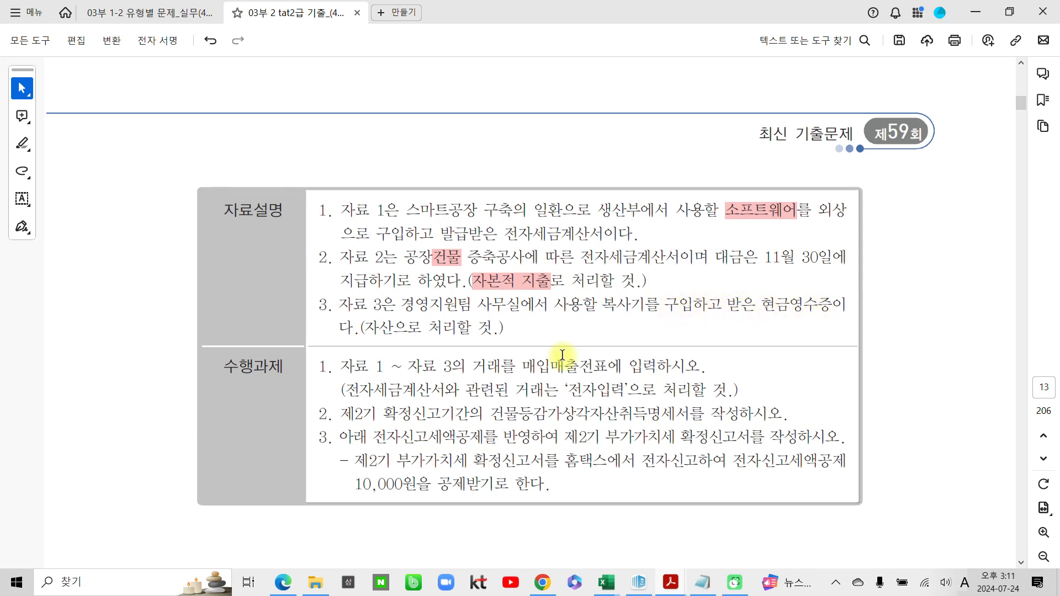
{"action": "left_click_drag", "start_coordinate": [365, 327], "coordinate": [471, 328]}
{"action": "left_click", "coordinate": [496, 349]}
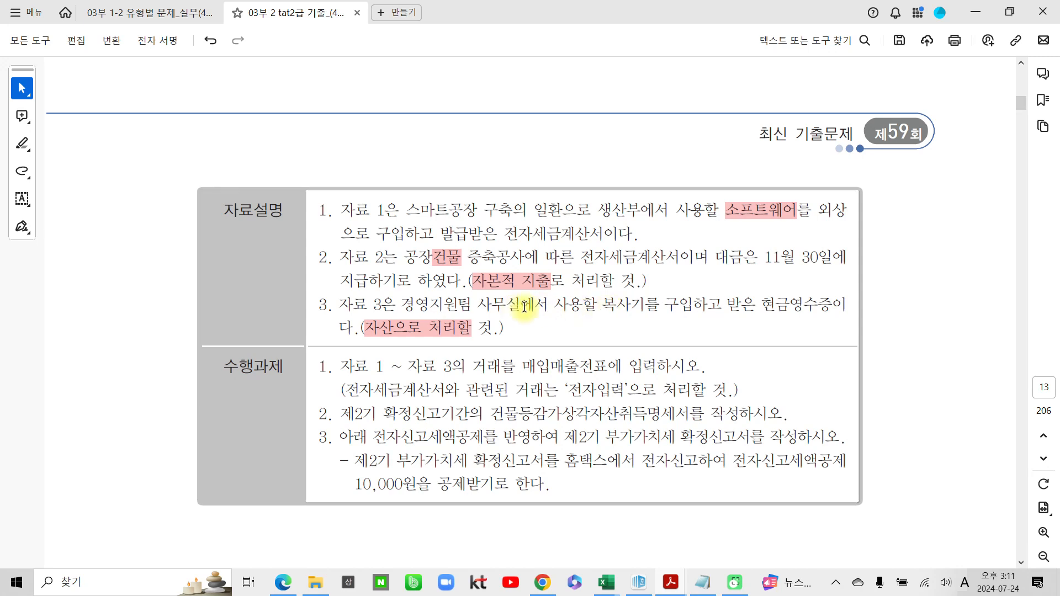
{"action": "left_click_drag", "start_coordinate": [603, 304], "coordinate": [661, 305]}
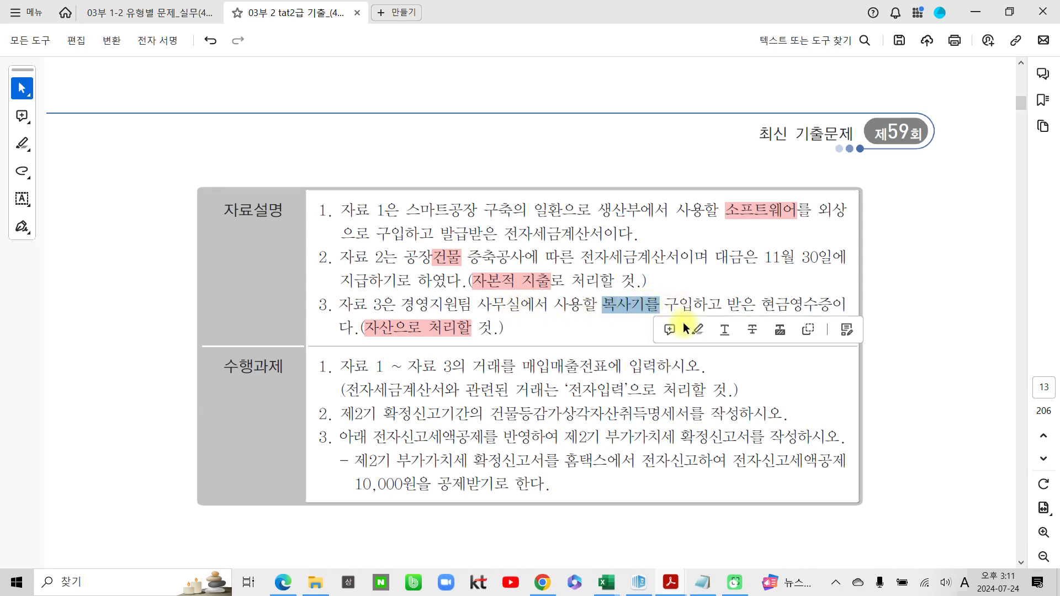
{"action": "left_click", "coordinate": [696, 329]}
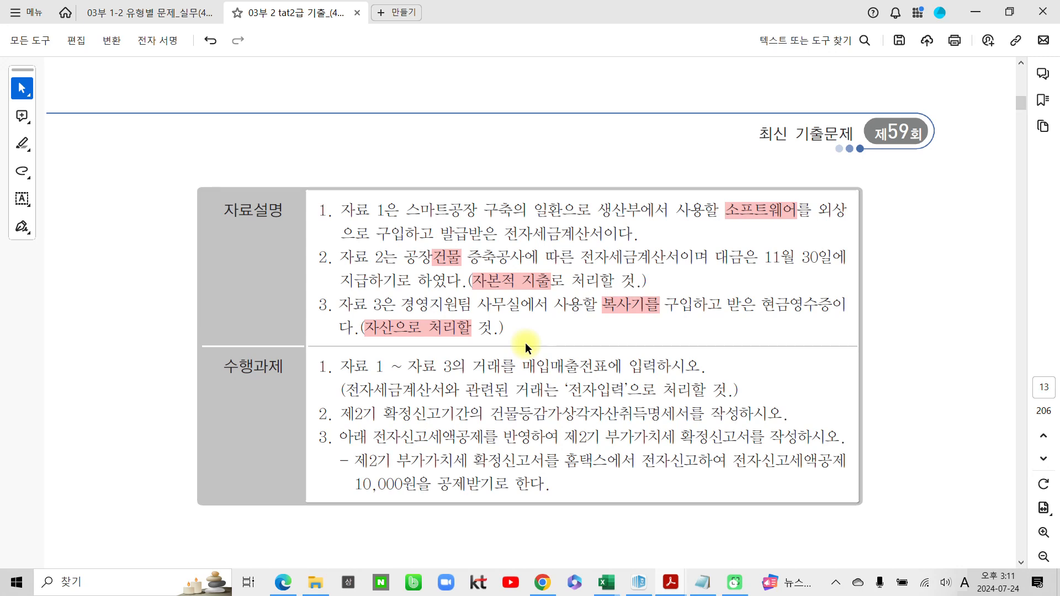
- Mark the number of task 1 in the 수행과제 section
{"action": "scroll", "coordinate": [296, 300], "scroll_direction": "down", "scroll_amount": 3}
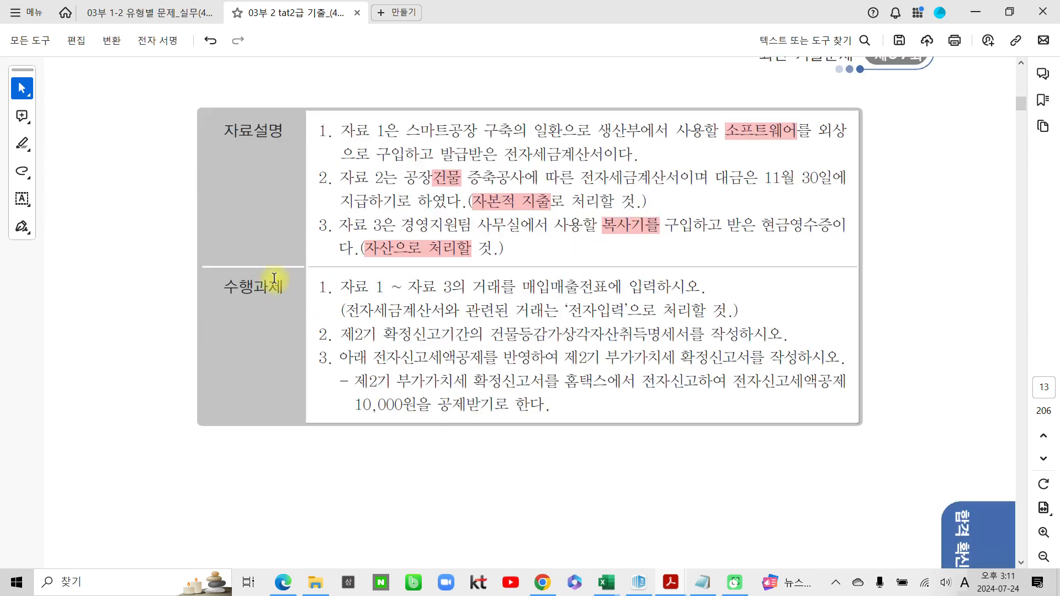
{"action": "left_click_drag", "start_coordinate": [317, 287], "coordinate": [334, 288]}
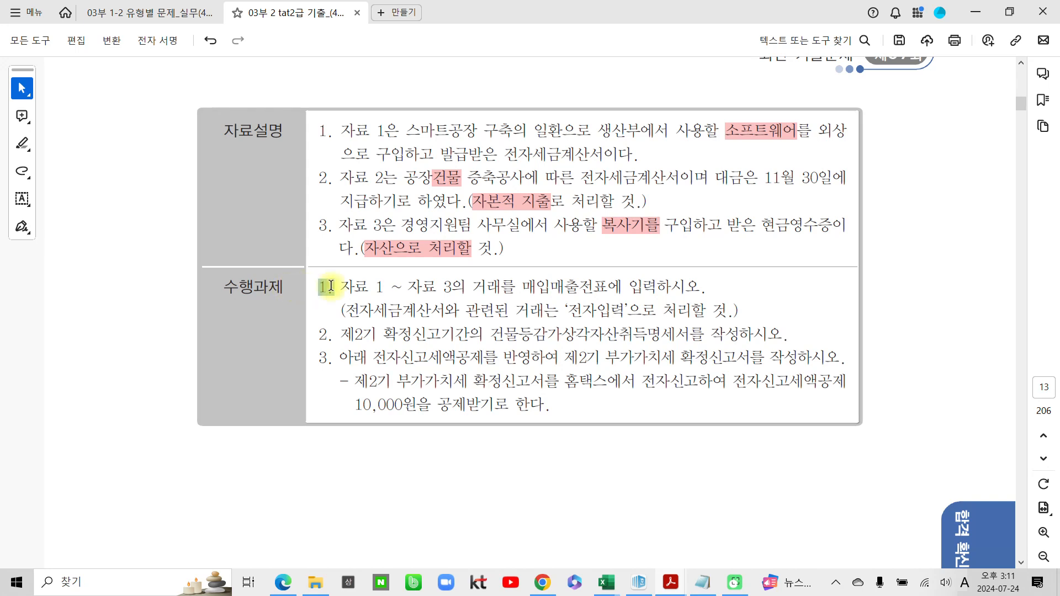
{"action": "left_click", "coordinate": [385, 308]}
- Highlight the title 전자세금계산서 and the issue date 2024.10.15 on the 자료 1 tax invoice
{"action": "scroll", "coordinate": [802, 354], "scroll_direction": "up", "scroll_amount": 3}
{"action": "scroll", "coordinate": [802, 354], "scroll_direction": "up", "scroll_amount": 12}
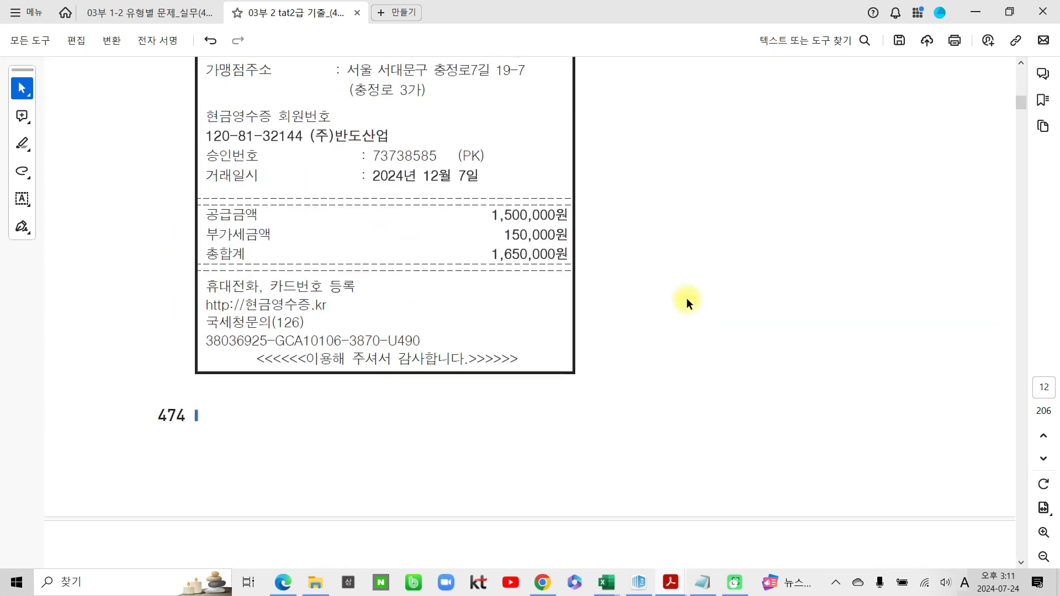
{"action": "scroll", "coordinate": [687, 273], "scroll_direction": "up", "scroll_amount": 15}
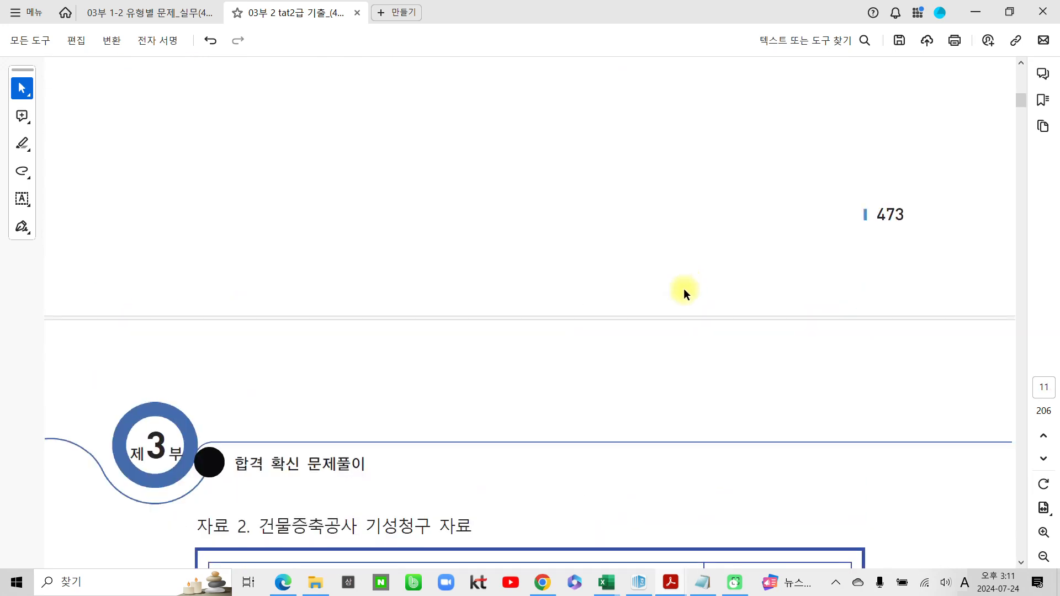
{"action": "scroll", "coordinate": [680, 280], "scroll_direction": "up", "scroll_amount": 1}
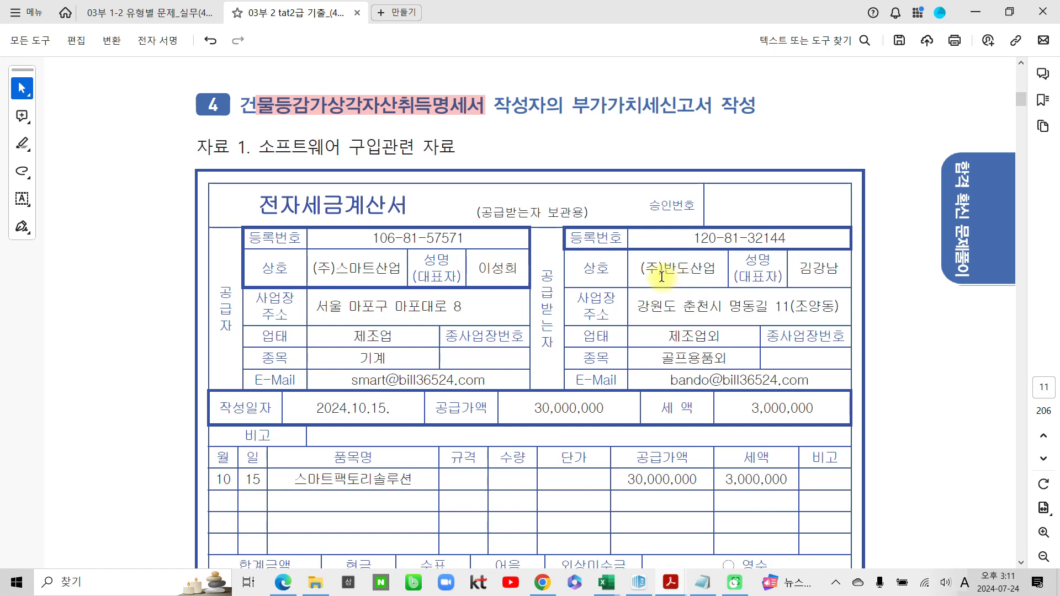
{"action": "left_click_drag", "start_coordinate": [260, 205], "coordinate": [411, 209]}
{"action": "left_click", "coordinate": [440, 232]}
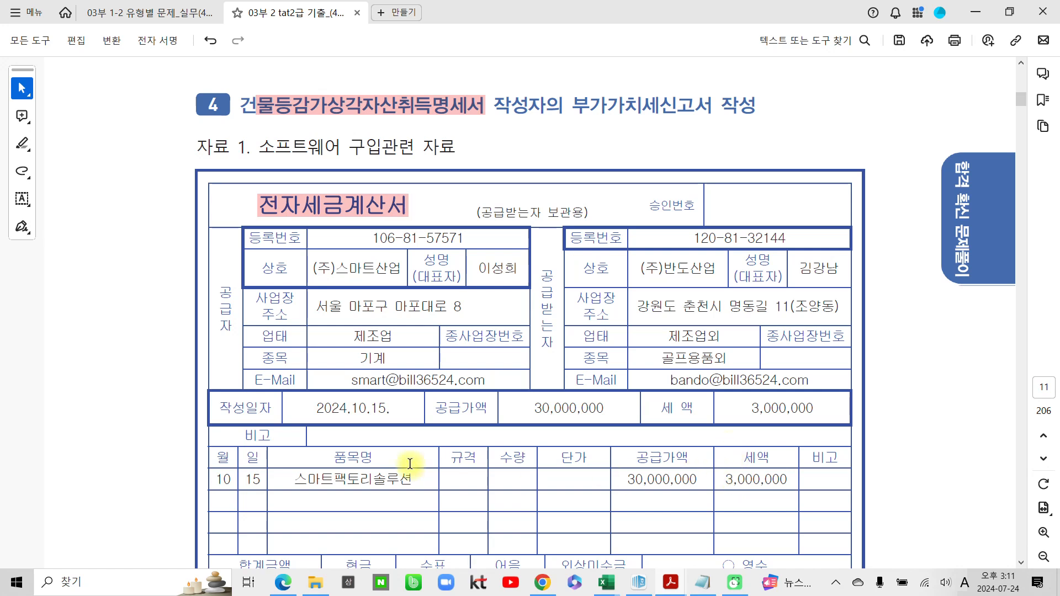
{"action": "scroll", "coordinate": [410, 463], "scroll_direction": "down", "scroll_amount": 1}
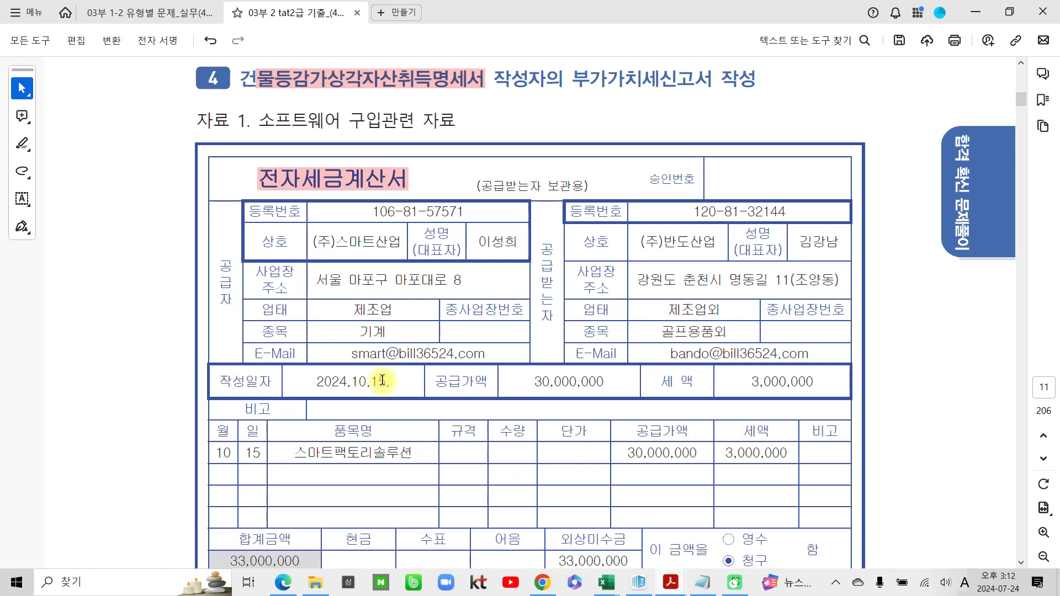
{"action": "left_click_drag", "start_coordinate": [321, 381], "coordinate": [387, 382]}
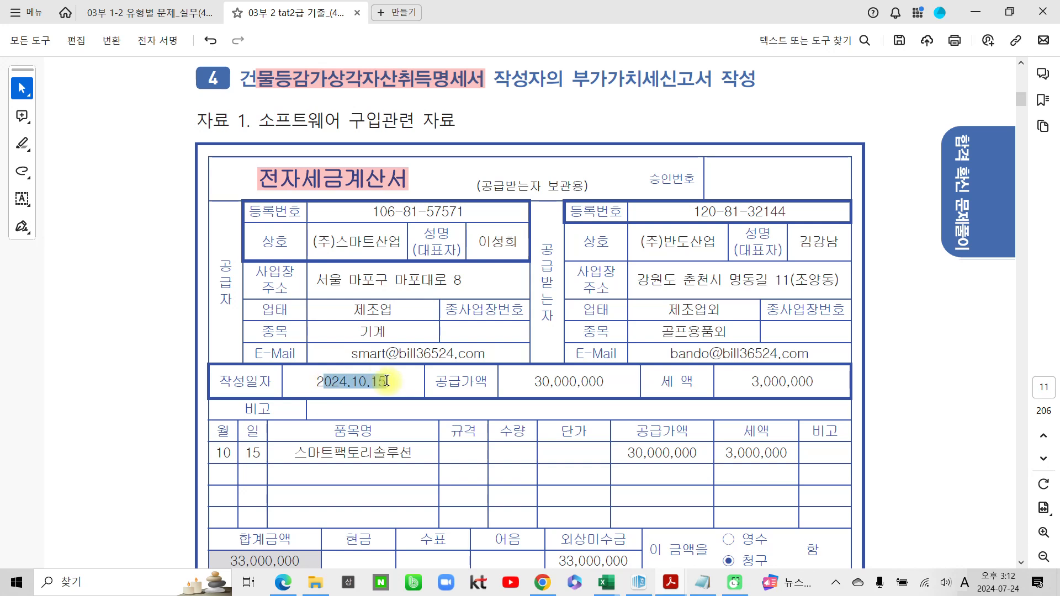
{"action": "left_click", "coordinate": [429, 406]}
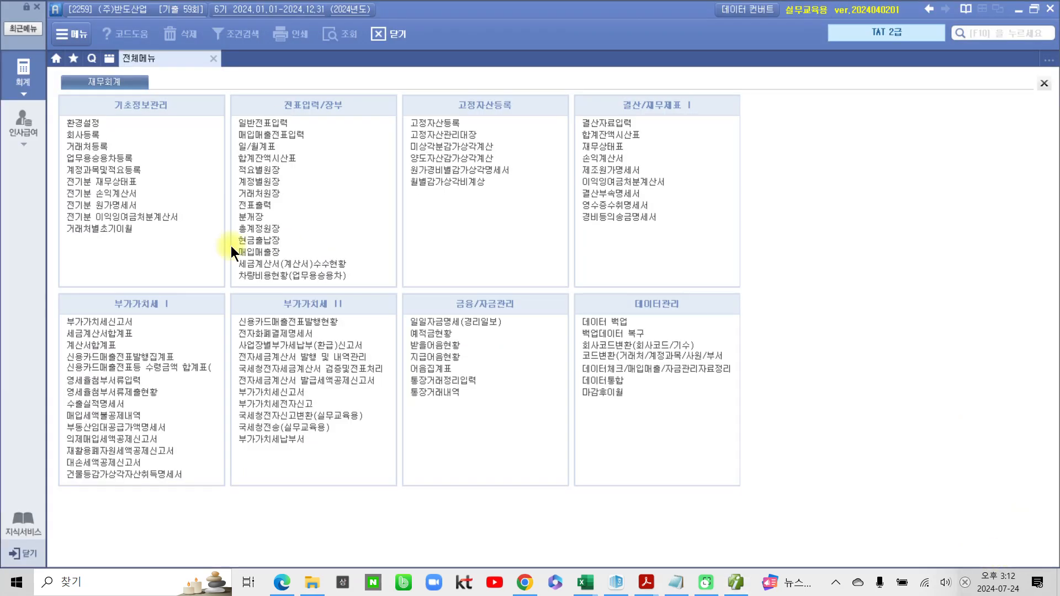
- Switch to the 더존 Smart A accounting program, open 매입매출전표입력 and set the entry date to October 15
{"action": "left_click", "coordinate": [254, 131]}
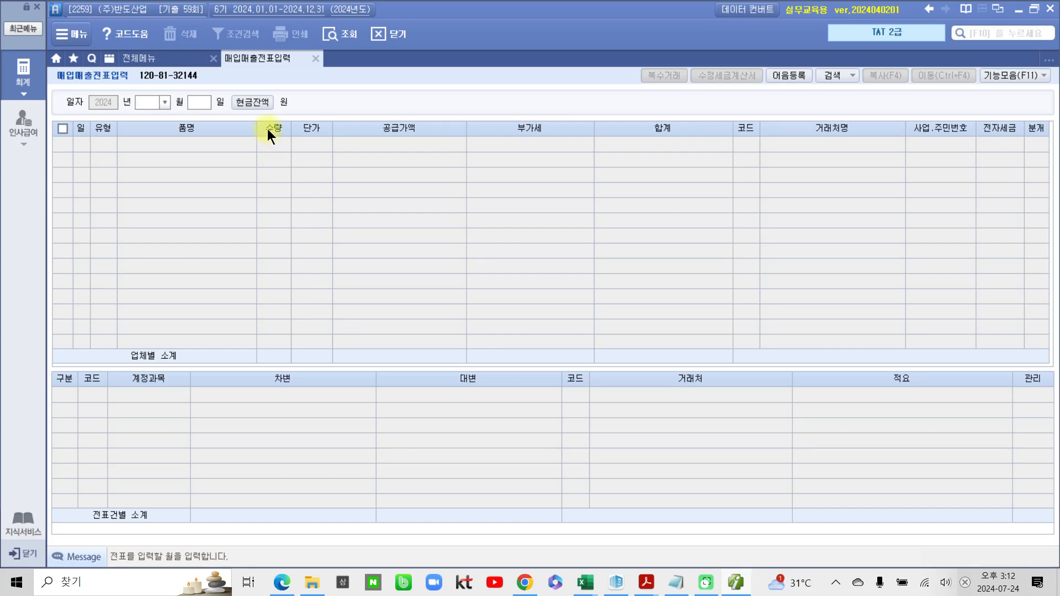
{"action": "type", "text": "10"}
{"action": "key", "text": "Return"}
{"action": "type", "text": "15"}
{"action": "key", "text": "Return"}
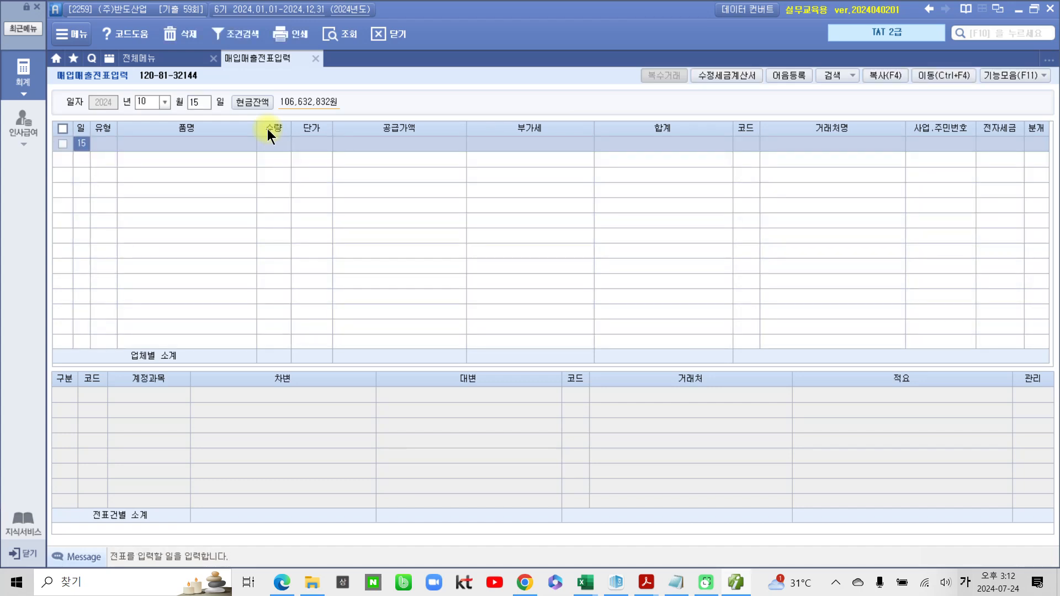
- Enter a taxable purchase (과세 매입) on October 15 for 스마트팩토리솔루션 with a supply value of 30,000,000
{"action": "key", "text": "Return"}
{"action": "type", "text": "5"}
{"action": "key", "text": "Return"}
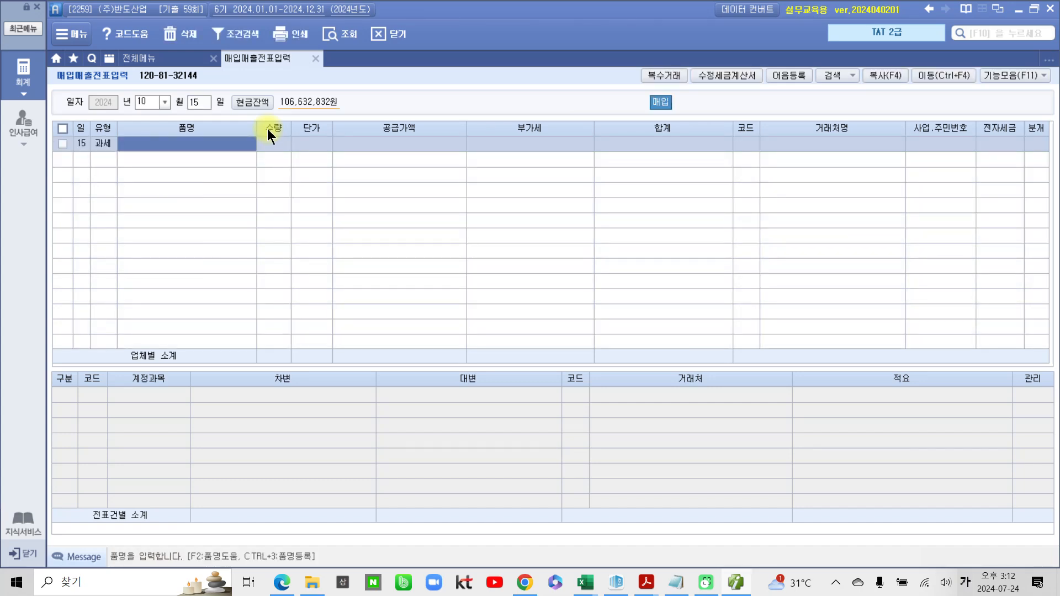
{"action": "type", "text": "스"}
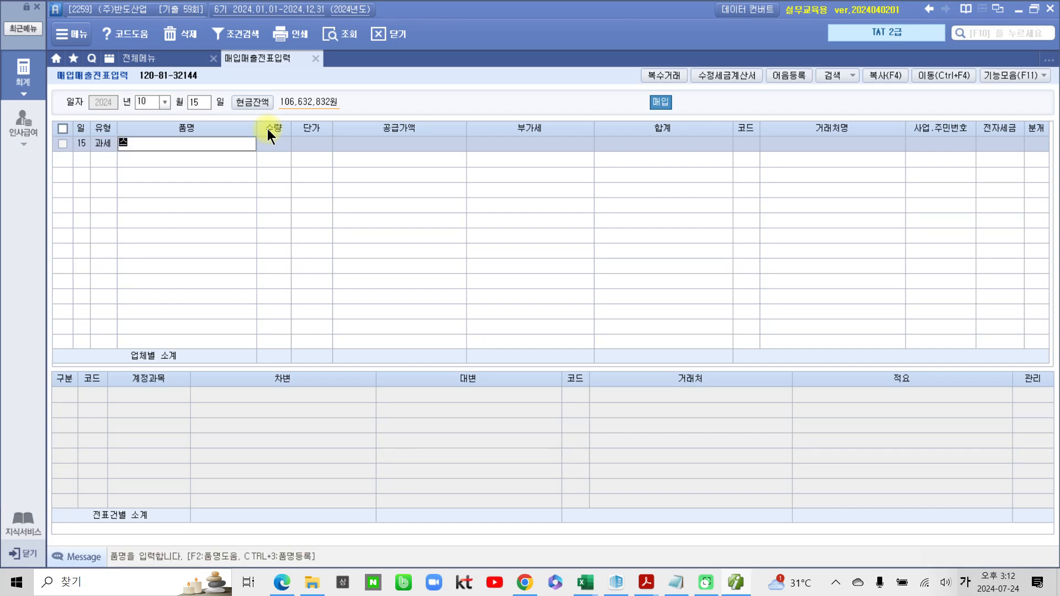
{"action": "type", "text": "마트팩토리솔루션"}
{"action": "key", "text": "Return"}
{"action": "key", "text": "Return"}
{"action": "key", "text": "Return"}
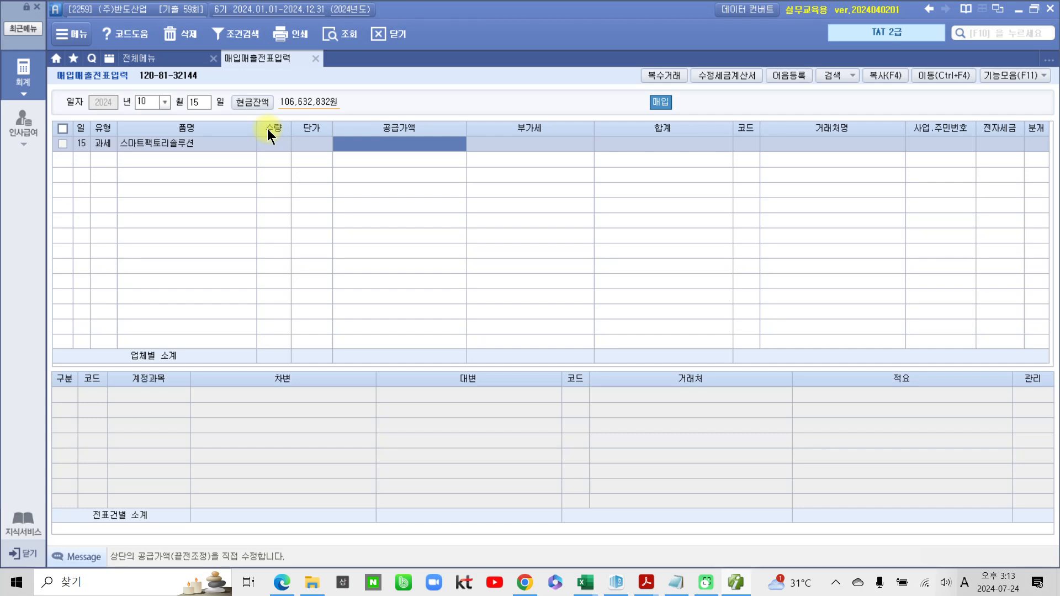
{"action": "type", "text": "30,000,000"}
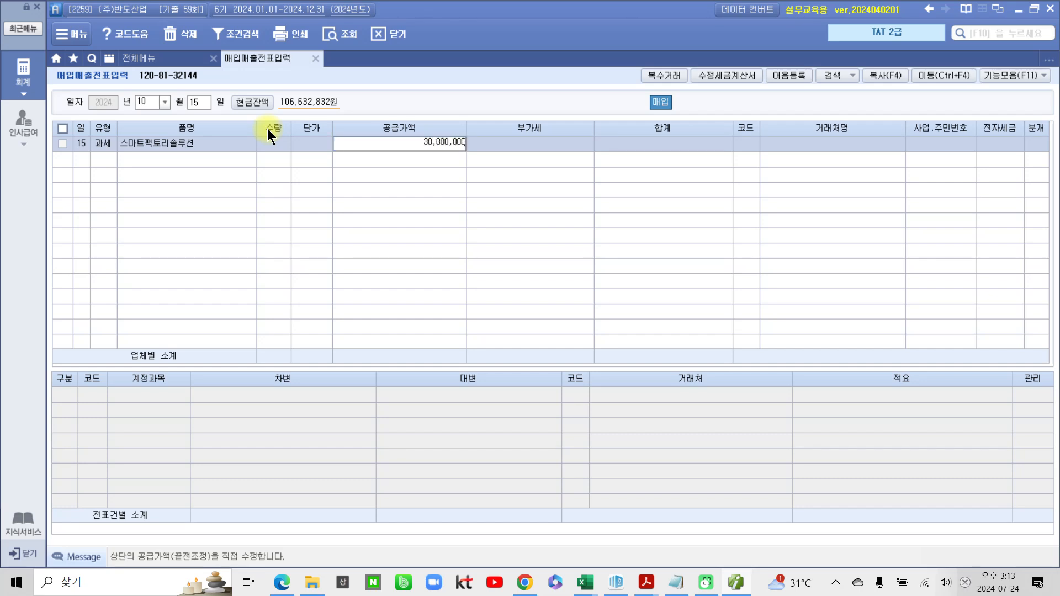
{"action": "key", "text": "Return"}
{"action": "key", "text": "Return"}
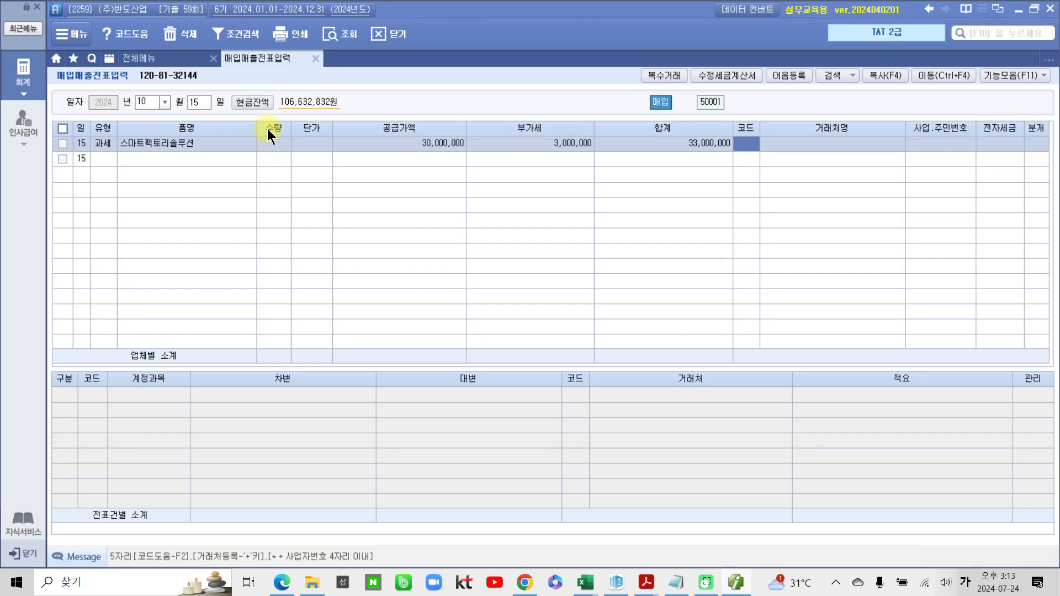
- Assign (주)스마트산업 as the supplier, mark the tax invoice as 전자입력 and set the journal type to 혼합
{"action": "type", "text": "스마"}
{"action": "key", "text": "Return"}
{"action": "key", "text": "Return"}
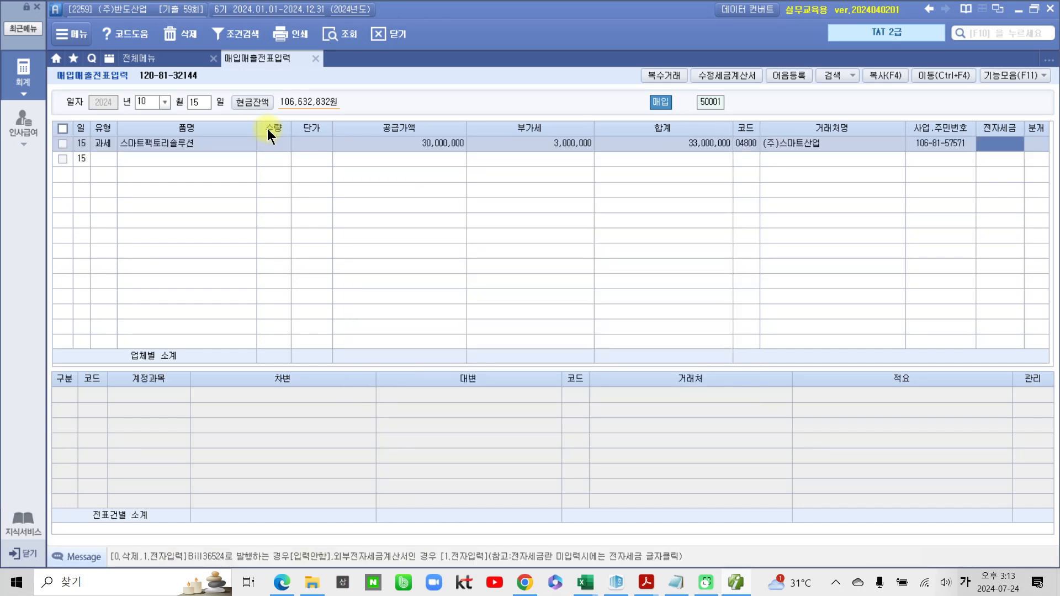
{"action": "type", "text": "1"}
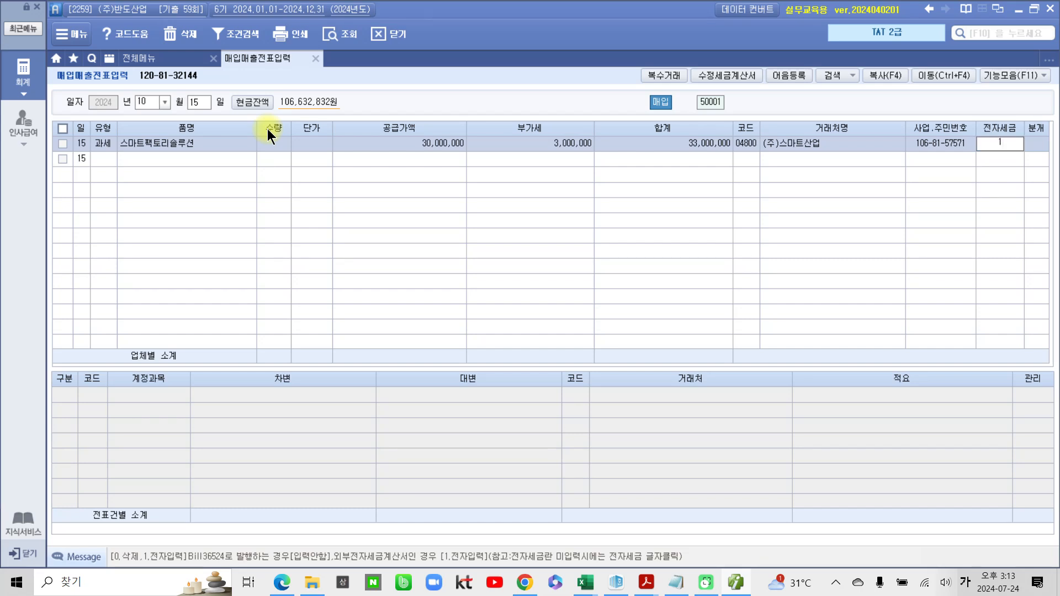
{"action": "key", "text": "Return"}
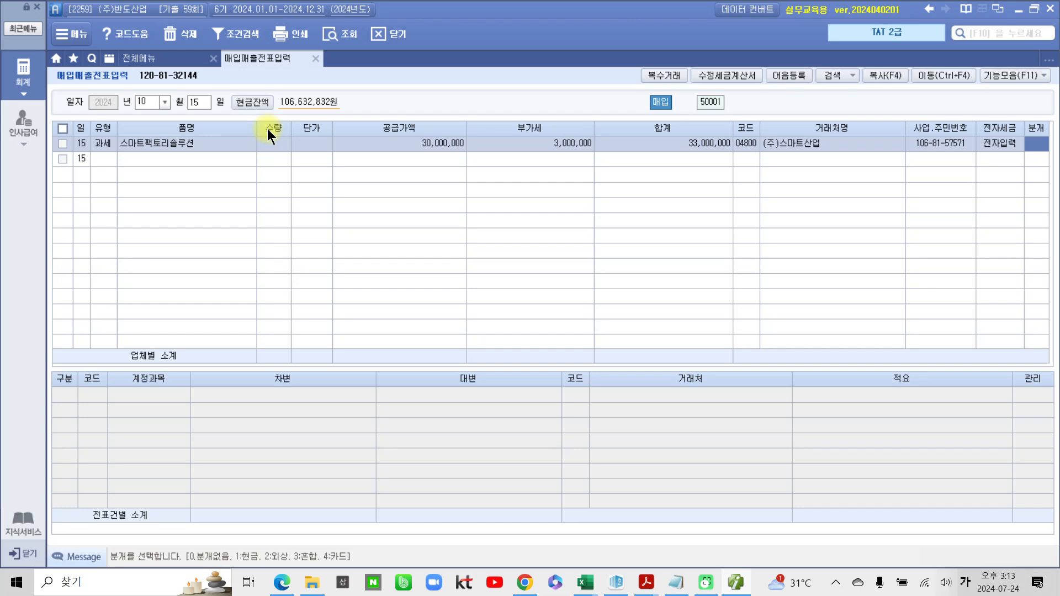
{"action": "type", "text": "3"}
{"action": "key", "text": "Return"}
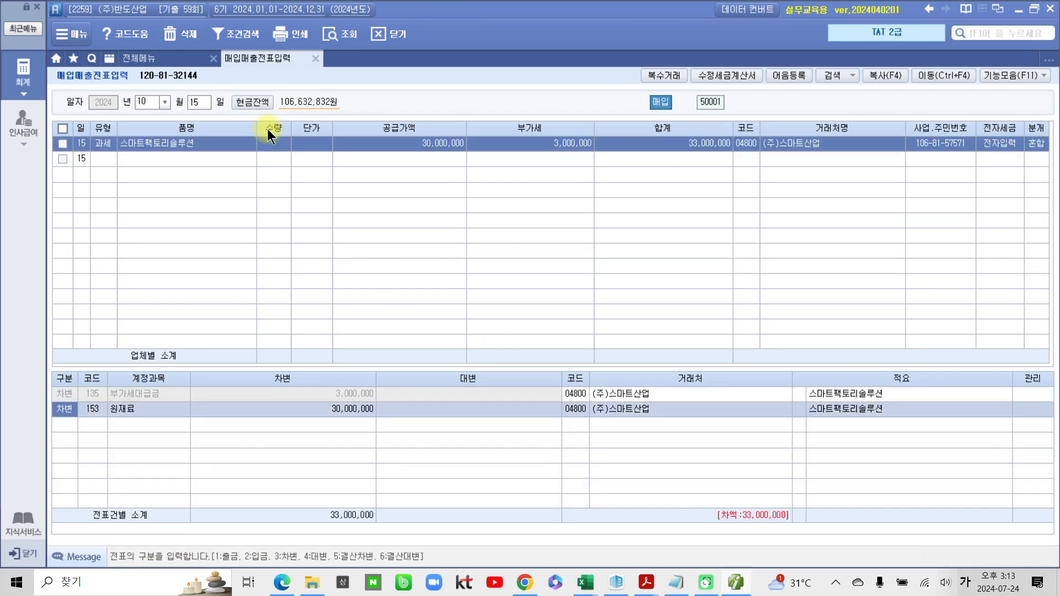
- Change the 원재료 debit line's account to 240 소프트웨어
{"action": "key", "text": "Return"}
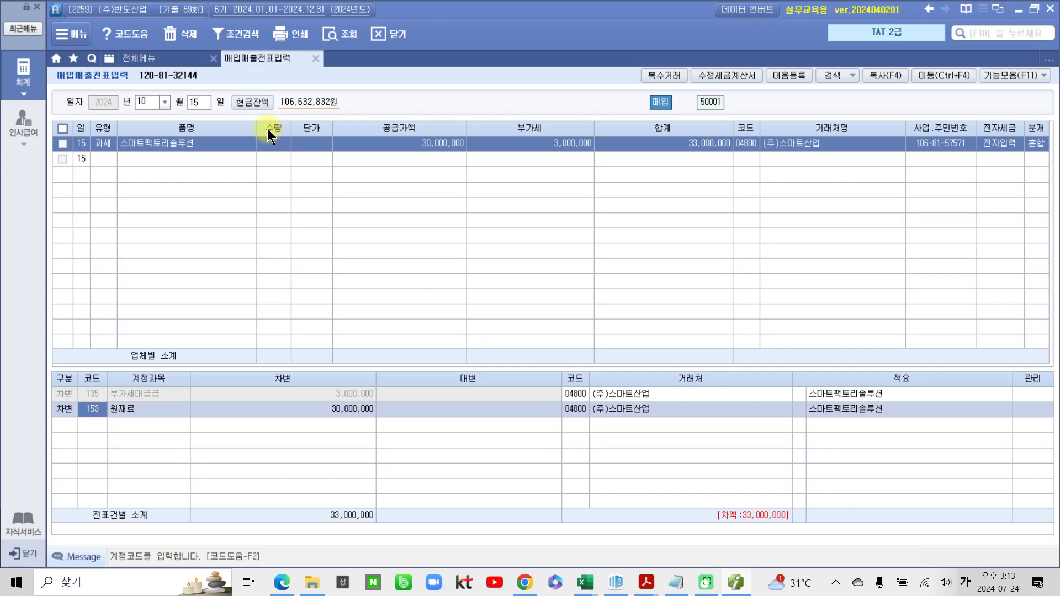
{"action": "type", "text": "240"}
{"action": "key", "text": "Return"}
{"action": "key", "text": "Return"}
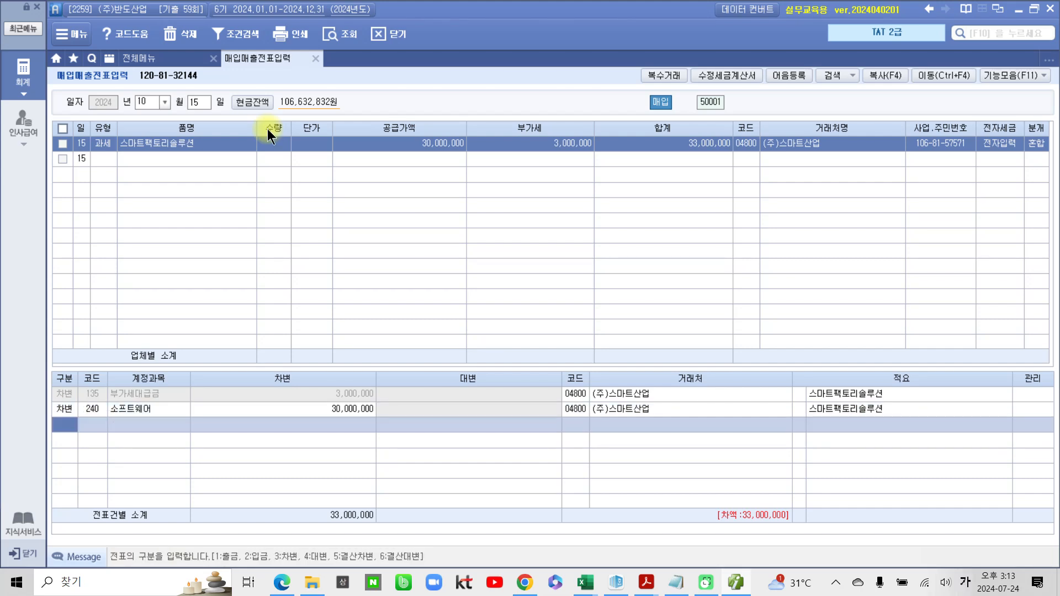
- Add a credit line for account 253 미지급금 with an amount of 33,000,000
{"action": "type", "text": "4"}
{"action": "key", "text": "Return"}
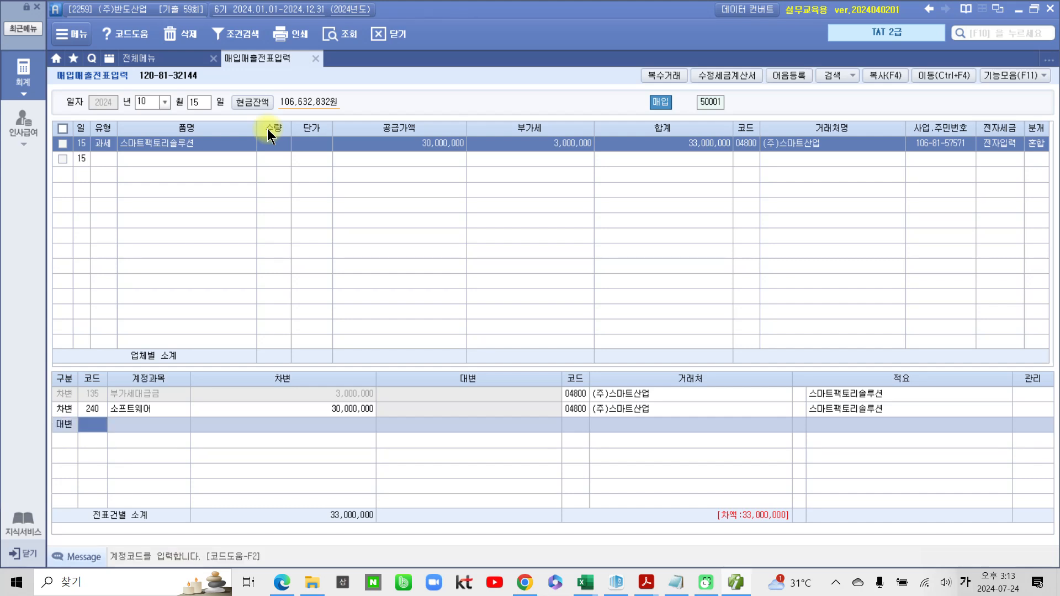
{"action": "type", "text": "253"}
{"action": "key", "text": "Return"}
{"action": "type", "text": "33,"}
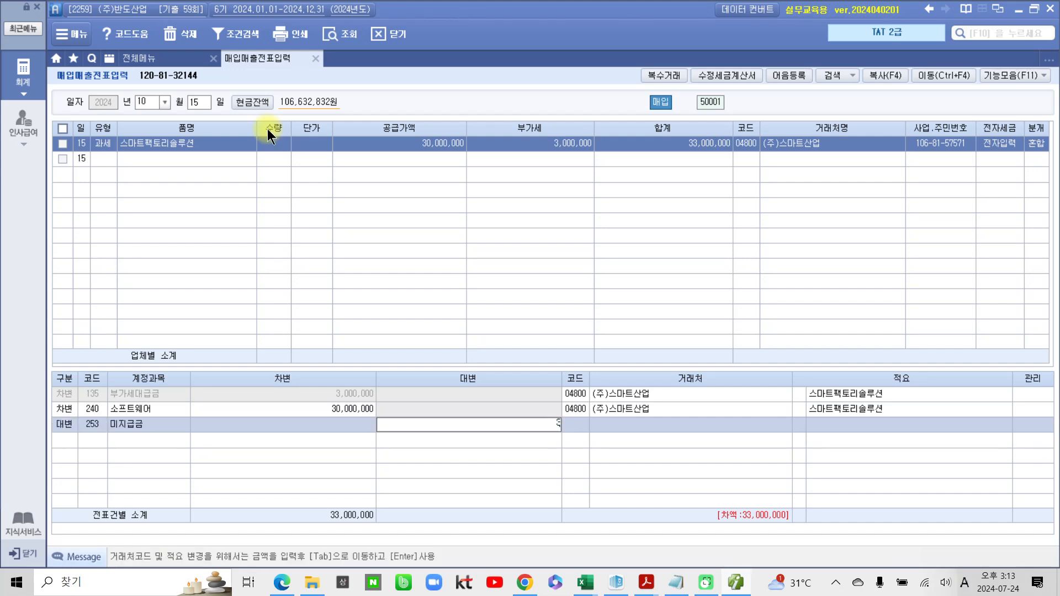
{"action": "type", "text": "000,000"}
{"action": "key", "text": "Return"}
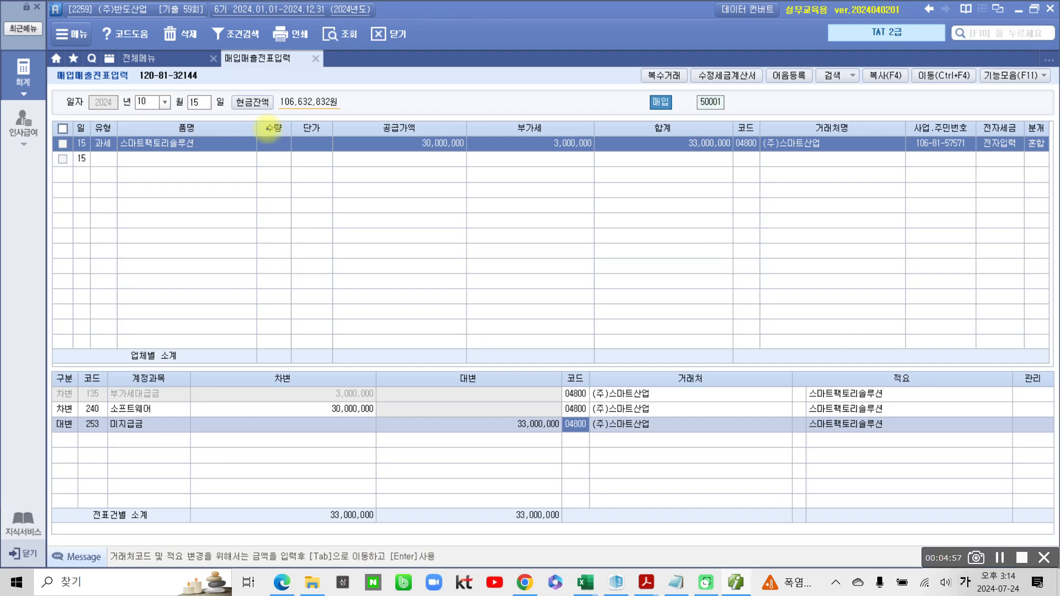
{"action": "mouse_move", "coordinate": [58, 395]}
{"action": "left_mouse_down"}
{"action": "mouse_move", "coordinate": [149, 425]}
{"action": "mouse_move", "coordinate": [110, 387]}
{"action": "mouse_move", "coordinate": [40, 399]}
{"action": "left_mouse_up"}
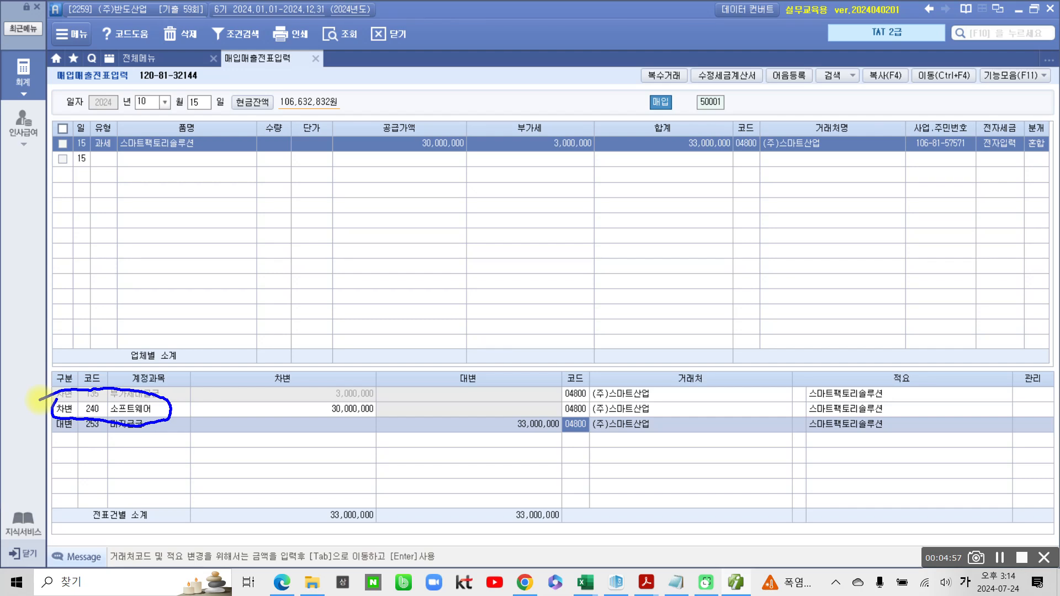
{"action": "left_click_drag", "start_coordinate": [134, 86], "coordinate": [136, 101]}
{"action": "left_click_drag", "start_coordinate": [236, 187], "coordinate": [236, 229]}
{"action": "left_click_drag", "start_coordinate": [284, 194], "coordinate": [287, 194]}
{"action": "mouse_move", "coordinate": [382, 219]}
{"action": "left_mouse_down"}
{"action": "mouse_move", "coordinate": [446, 211]}
{"action": "mouse_move", "coordinate": [497, 228]}
{"action": "left_mouse_up"}
{"action": "left_click_drag", "start_coordinate": [527, 186], "coordinate": [611, 226]}
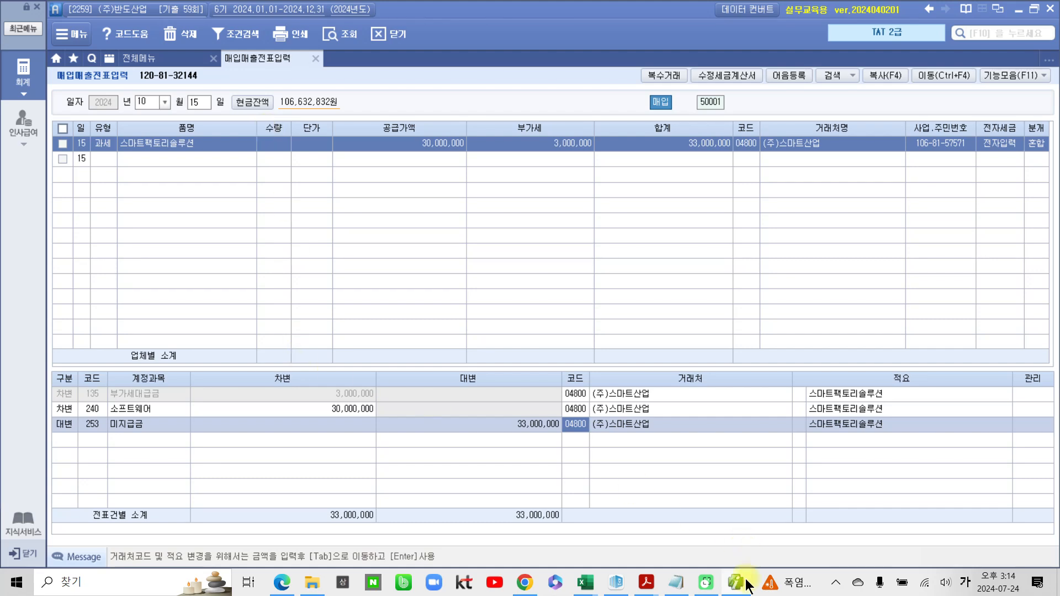
- Check the exam PDF's tax invoice, return to 더존 Smart A and set the voucher entry date to November 14
{"action": "left_click", "coordinate": [732, 590]}
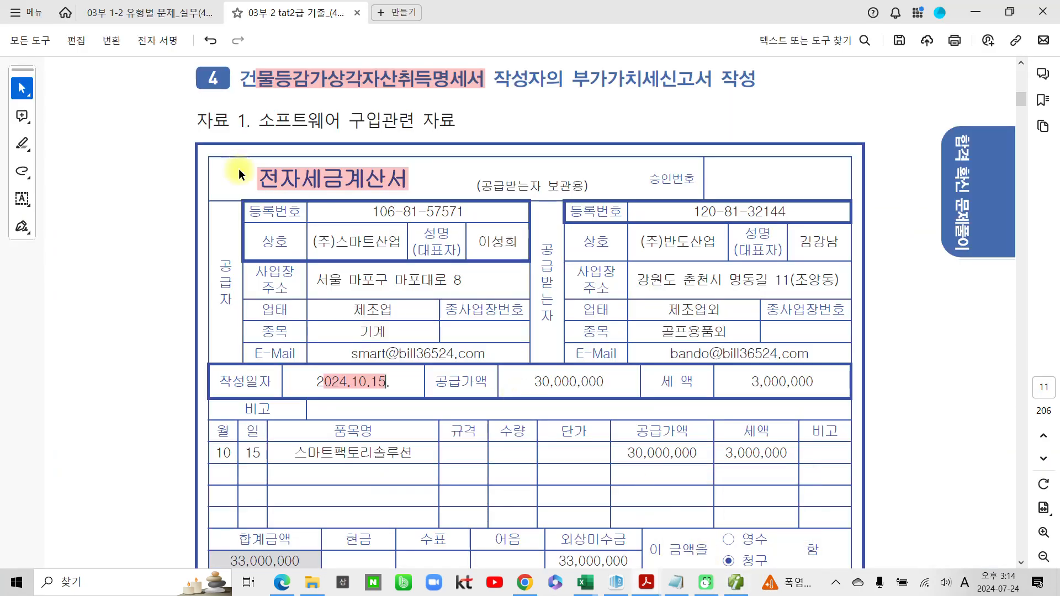
{"action": "left_click", "coordinate": [739, 589]}
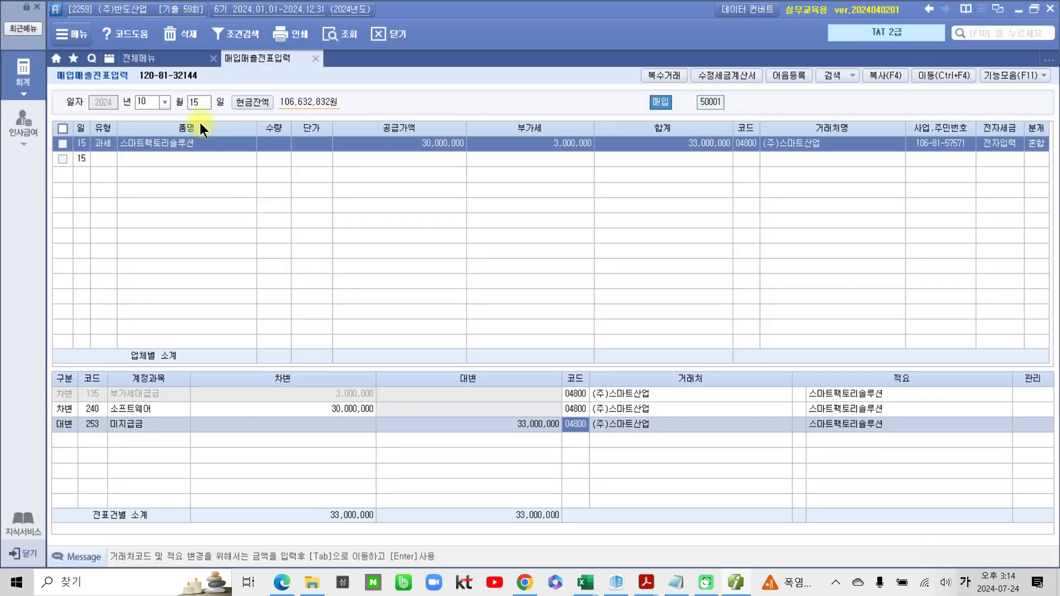
{"action": "left_click", "coordinate": [158, 99]}
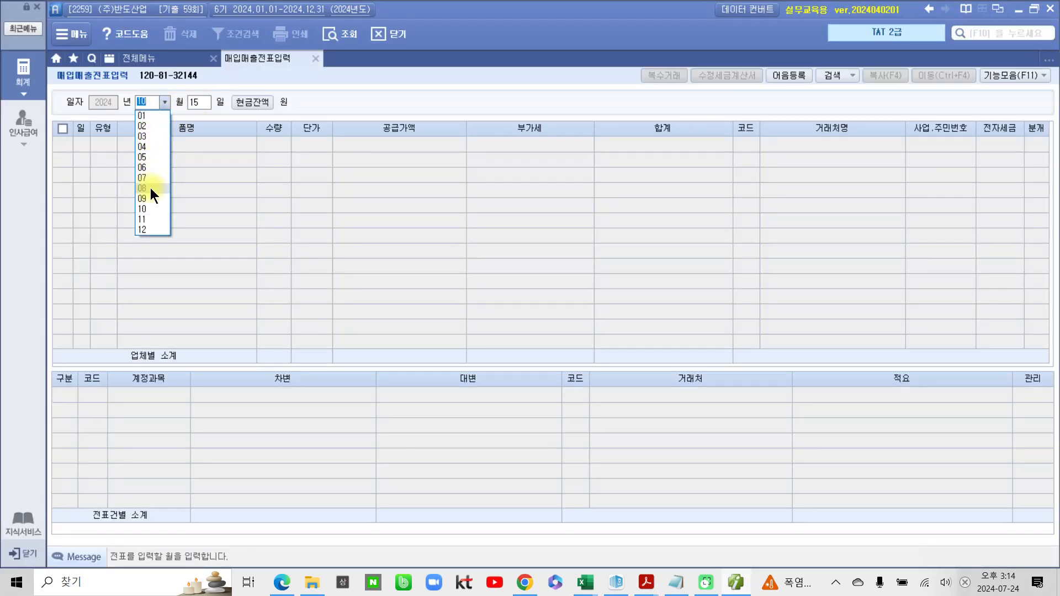
{"action": "left_click", "coordinate": [146, 220]}
{"action": "type", "text": "14"}
{"action": "key", "text": "Return"}
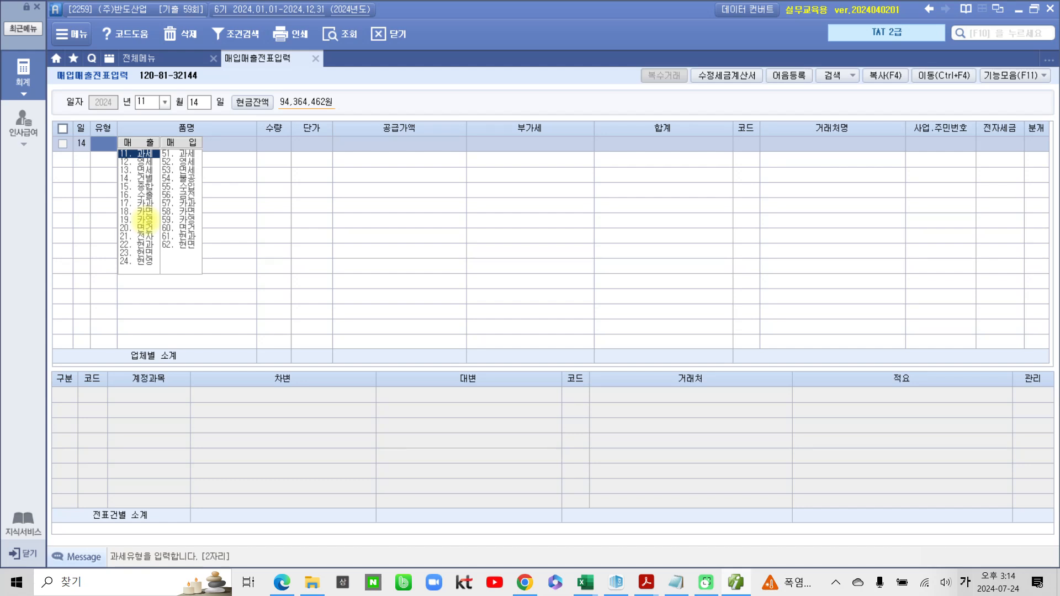
- Enter a taxable purchase (과세 매입) for 건물증축공사 with a supply value of 50,000,000
{"action": "type", "text": "11"}
{"action": "key", "text": "Return"}
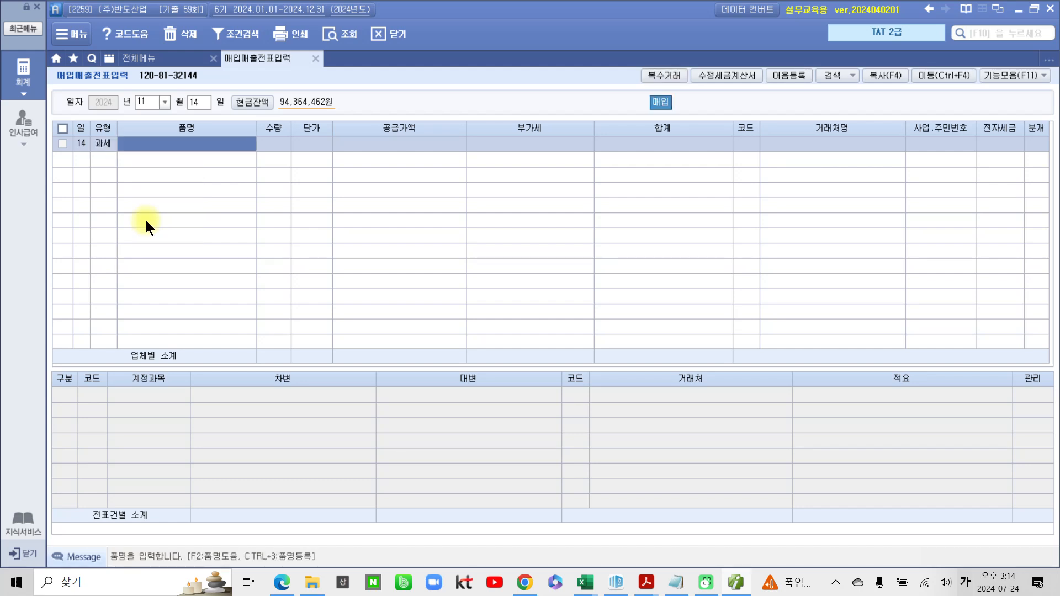
{"action": "type", "text": "원"}
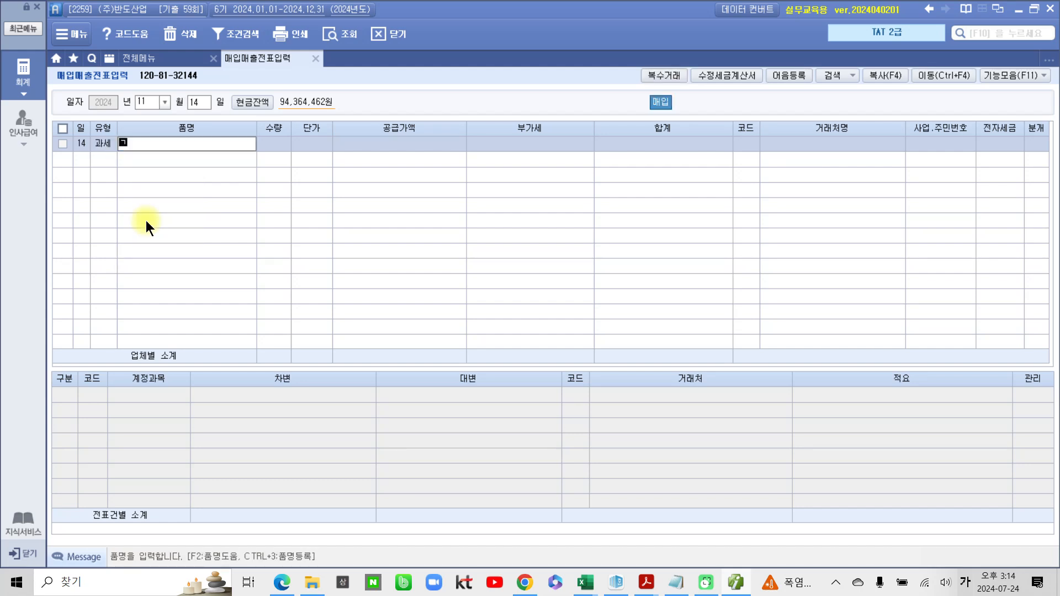
{"action": "type", "text": "물증ㅊ"}
{"action": "type", "text": "축공사"}
{"action": "key", "text": "Return"}
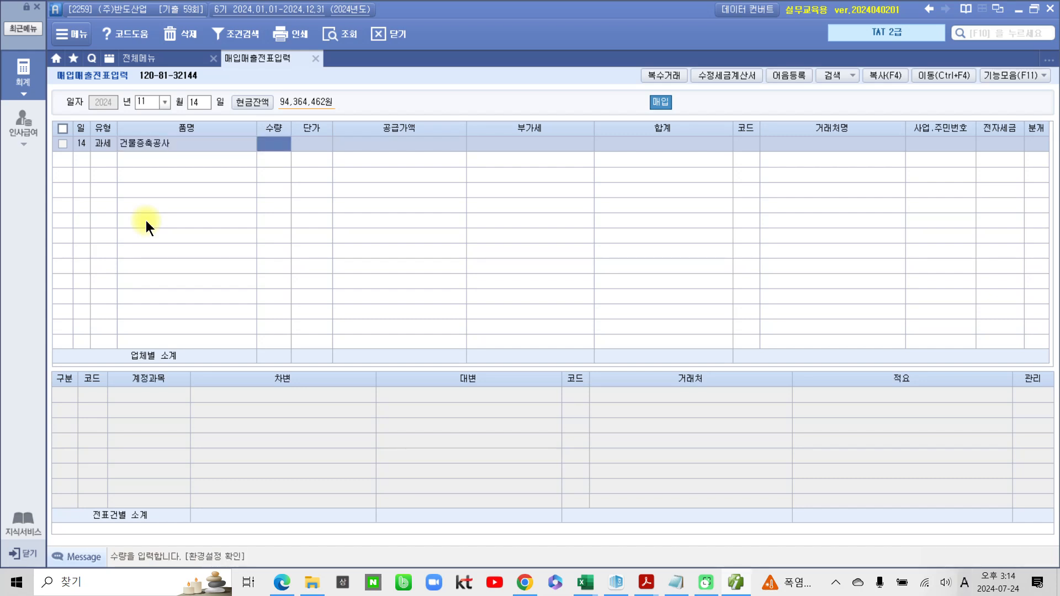
{"action": "key", "text": "Return"}
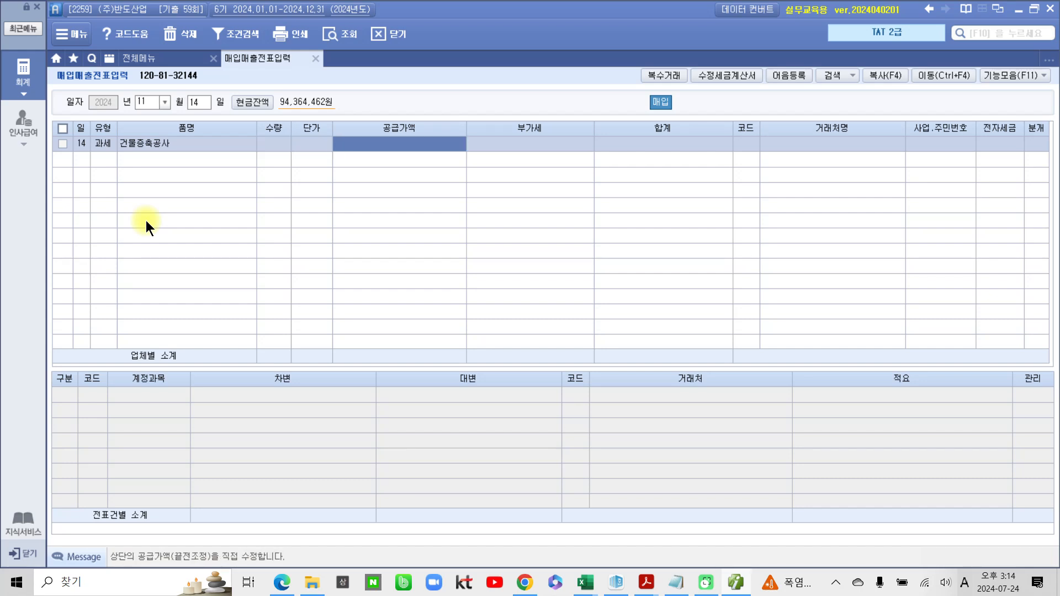
{"action": "type", "text": "50,000,000"}
{"action": "key", "text": "Return"}
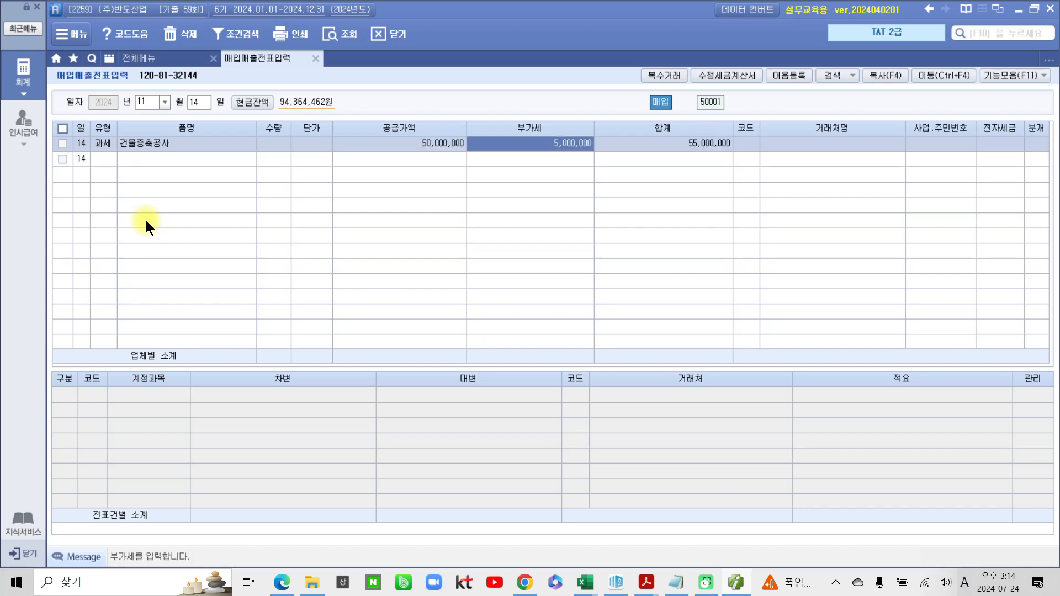
{"action": "key", "text": "Return"}
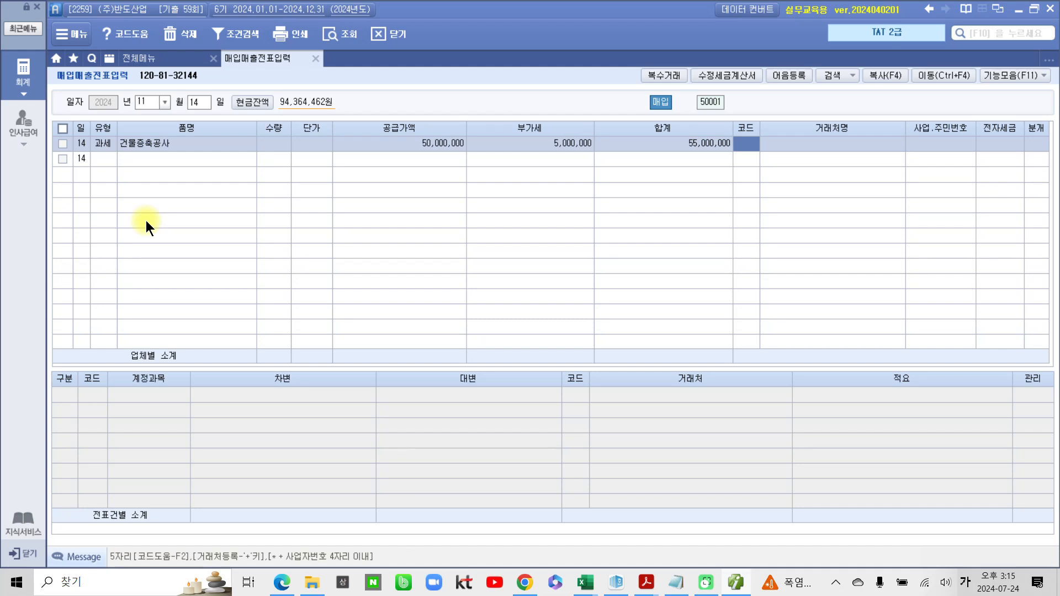
- Assign (주)인우건설 as the supplier, mark the invoice as 전자입력 and choose 혼합 as the journal type
{"action": "type", "text": "인우"}
{"action": "key", "text": "Return"}
{"action": "key", "text": "Return"}
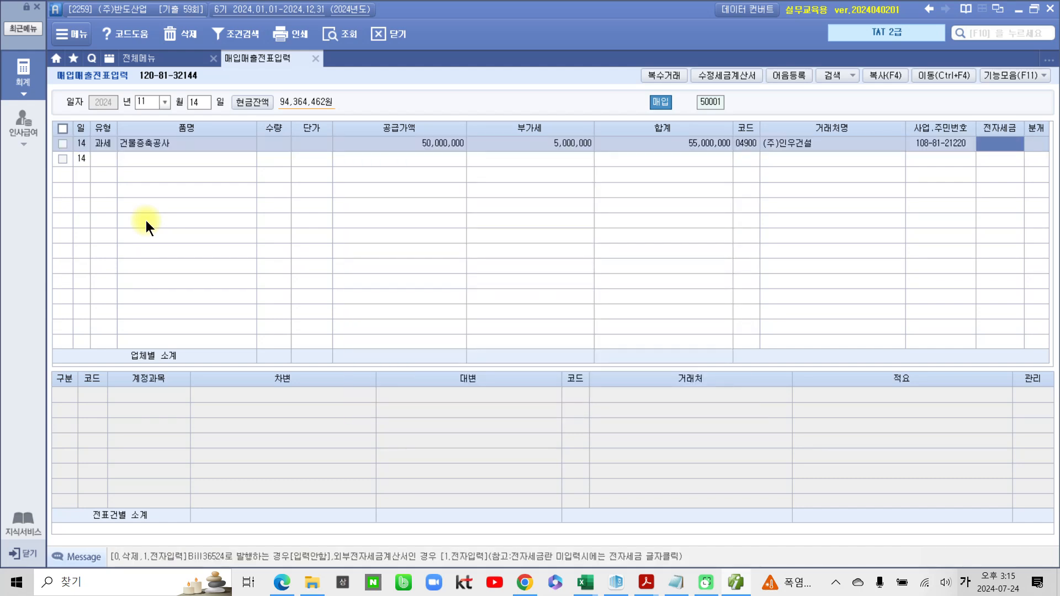
{"action": "key", "text": "1"}
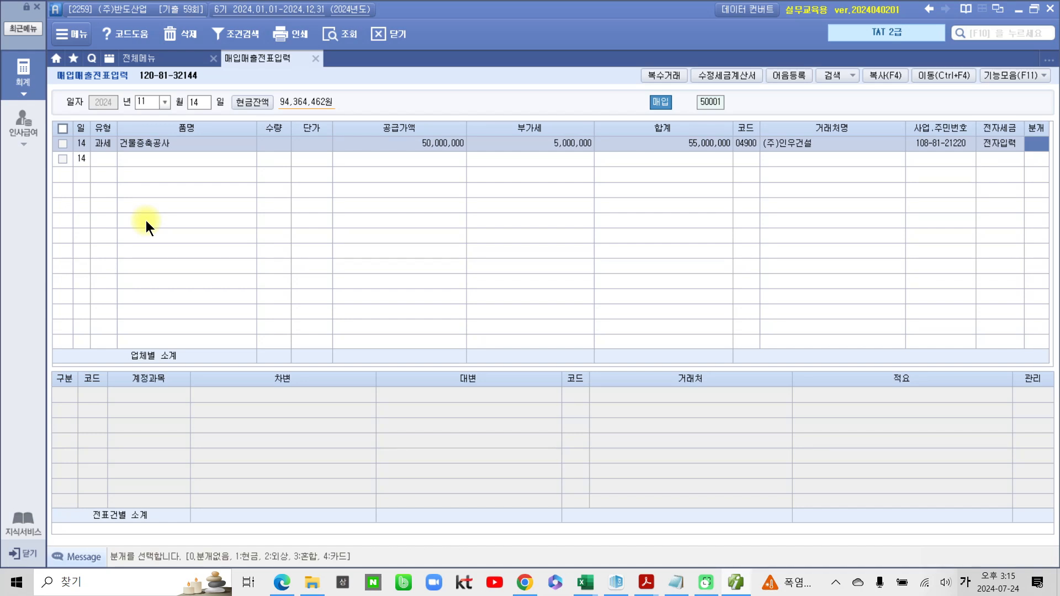
{"action": "type", "text": "3"}
{"action": "key", "text": "Return"}
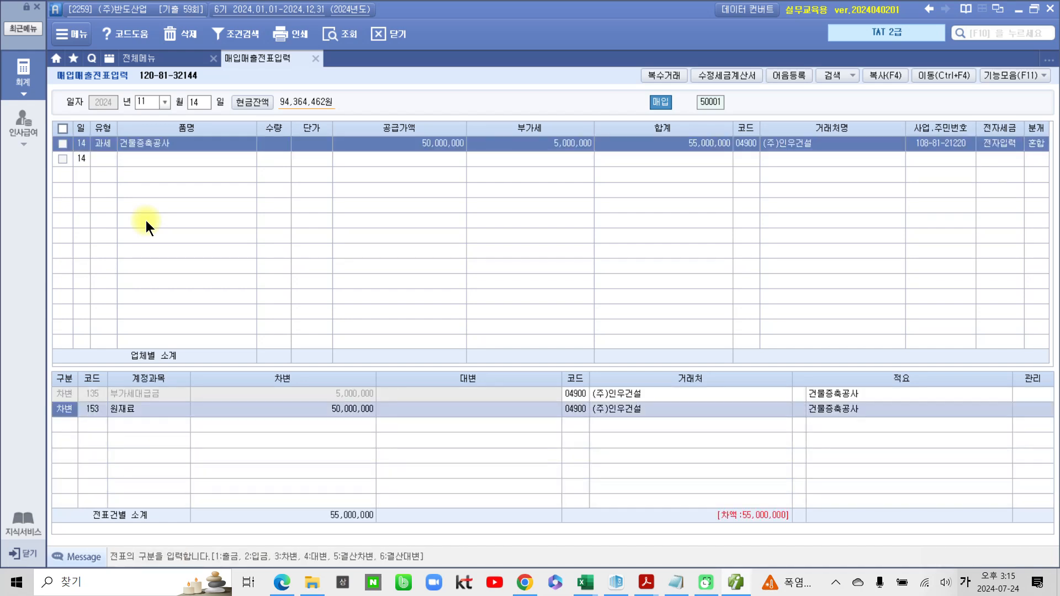
- Replace the 원재료 account on the debit line with 202 건물
{"action": "key", "text": "Return"}
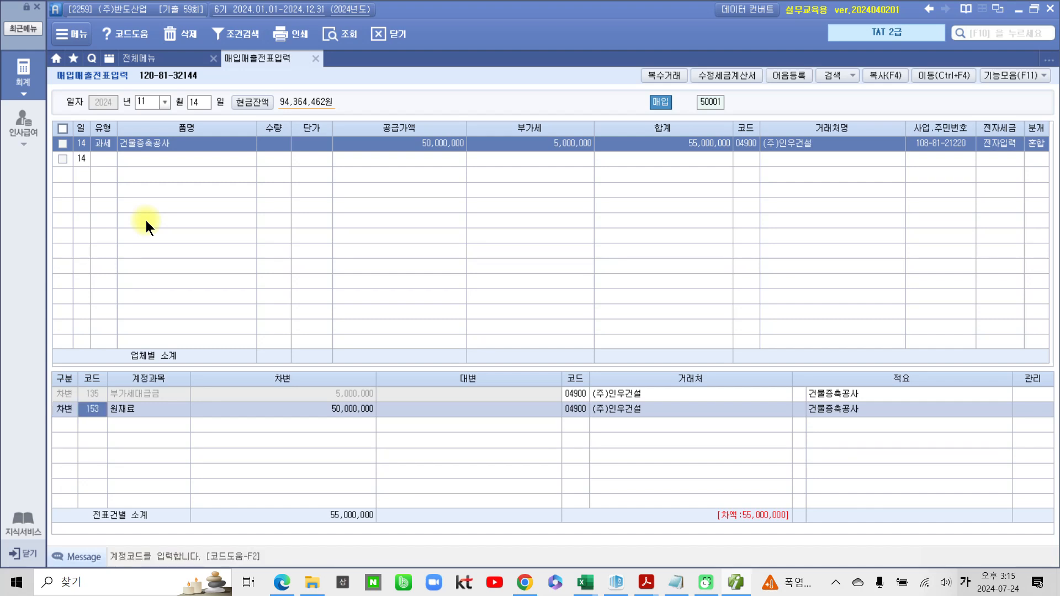
{"action": "type", "text": "건물"}
{"action": "key", "text": "Return"}
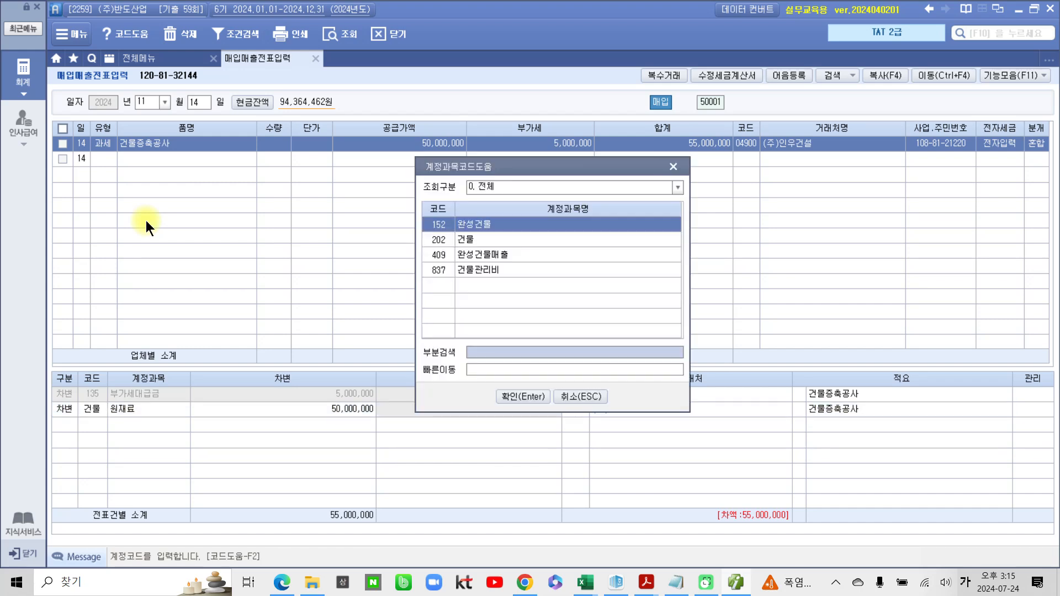
{"action": "key", "text": "Down"}
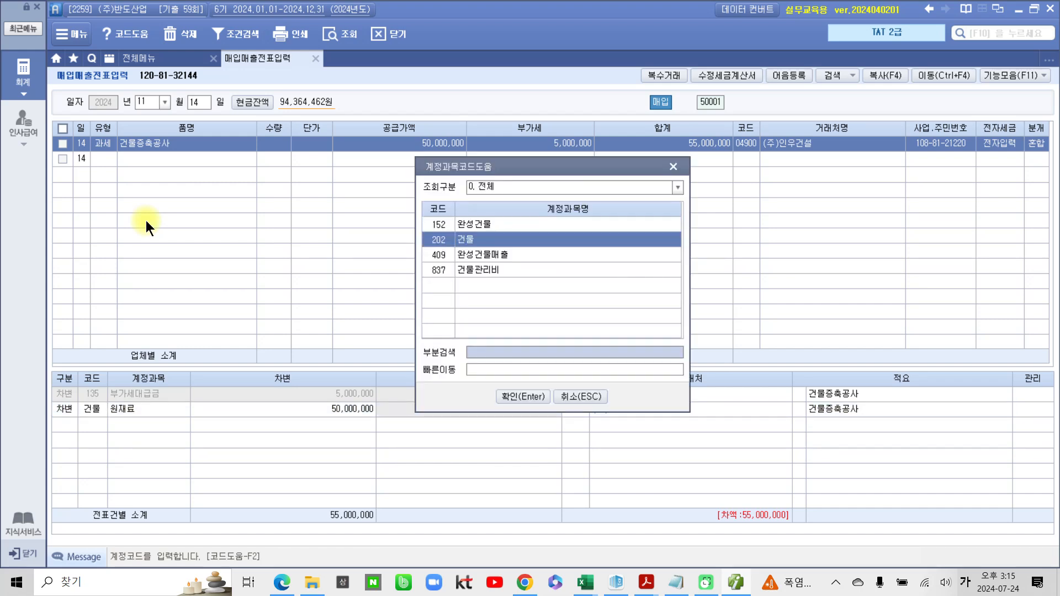
{"action": "key", "text": "Return"}
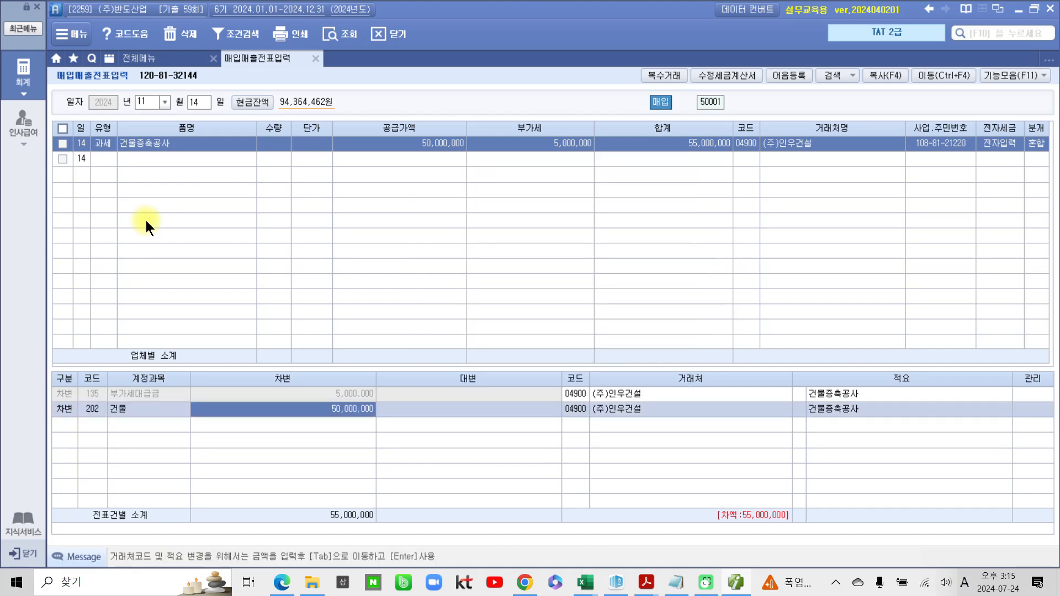
{"action": "key", "text": "Return"}
- Add a credit line for account 253 미지급금 with an amount of 55,000,000 to the 건물증축공사 voucher
{"action": "type", "text": "4"}
{"action": "key", "text": "Return"}
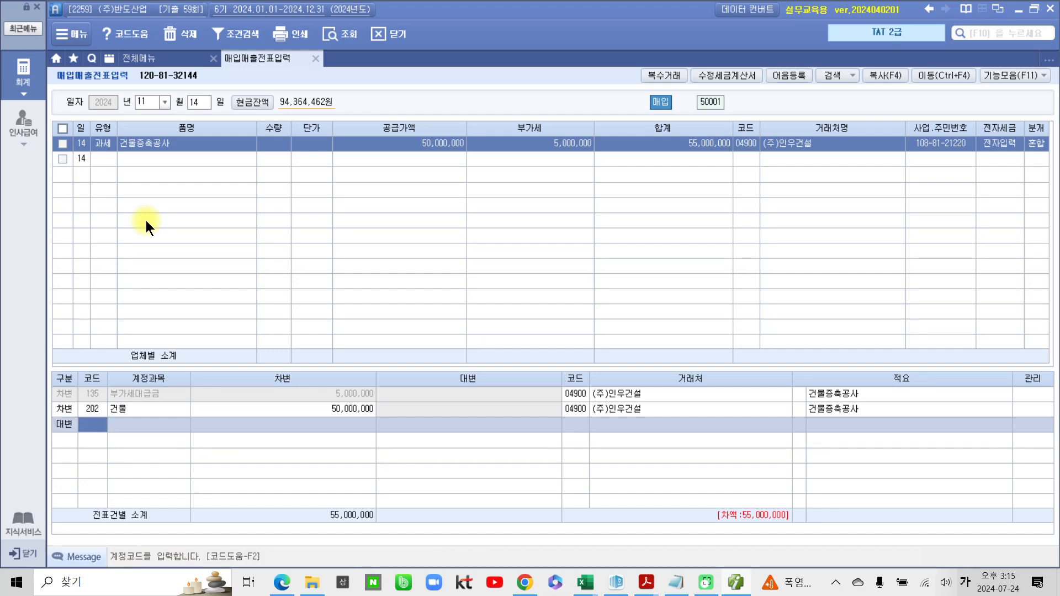
{"action": "type", "text": "253"}
{"action": "key", "text": "Return"}
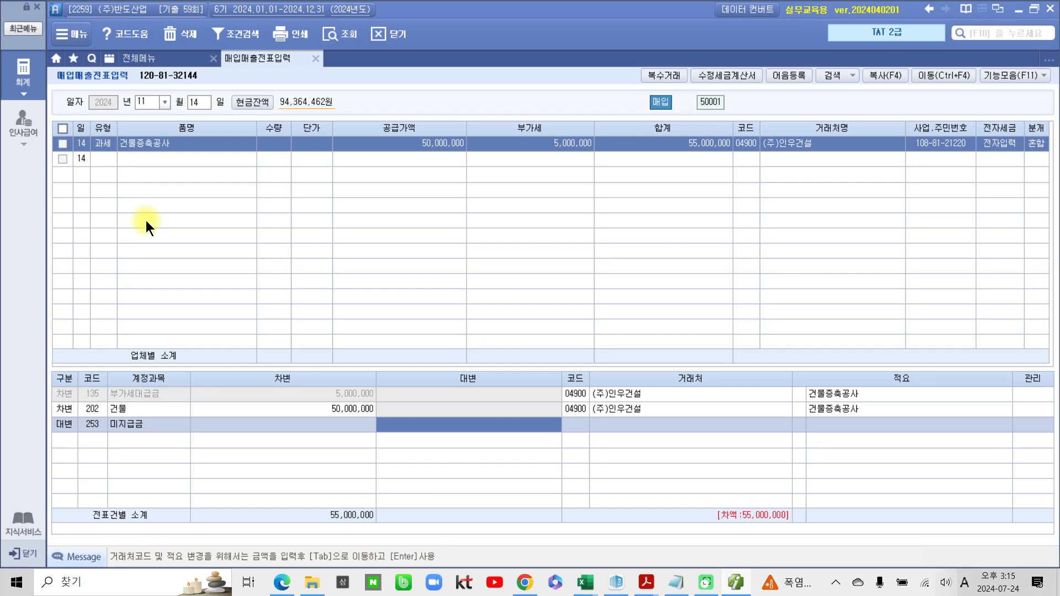
{"action": "type", "text": "55000000"}
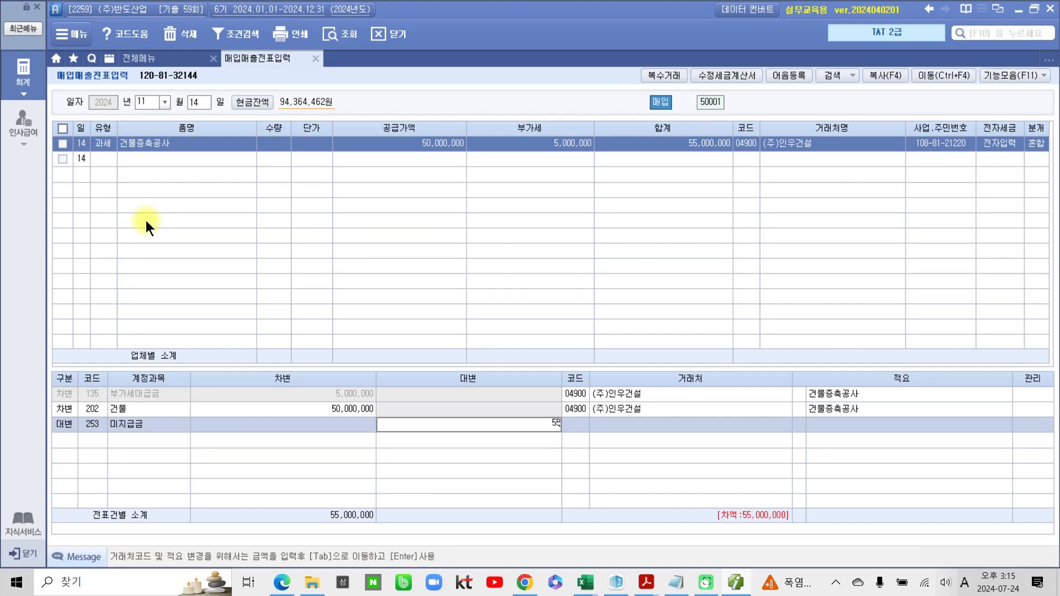
{"action": "key", "text": "Return"}
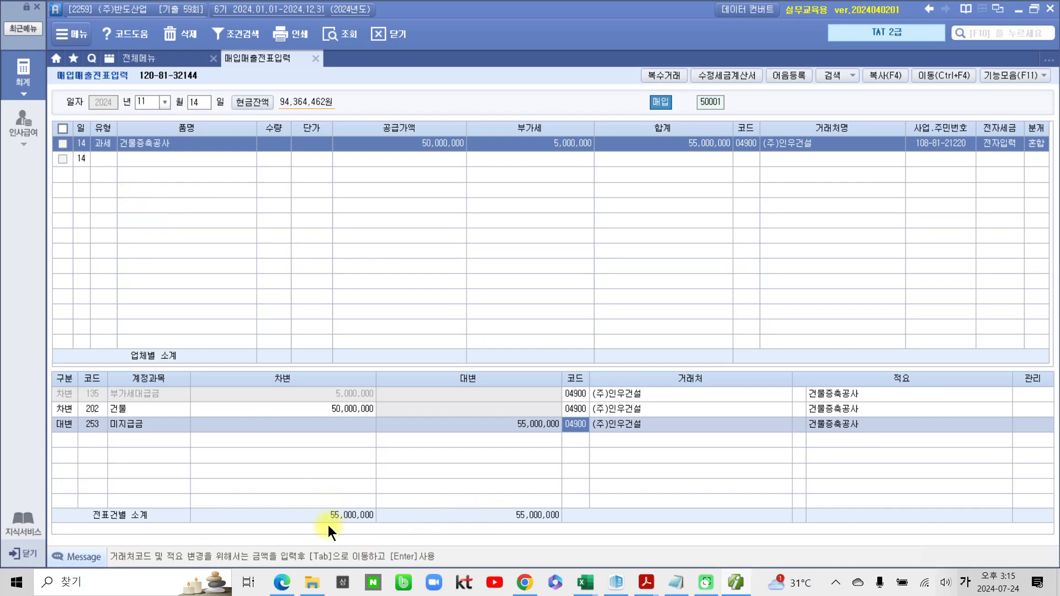
{"action": "left_click_drag", "start_coordinate": [49, 398], "coordinate": [396, 416]}
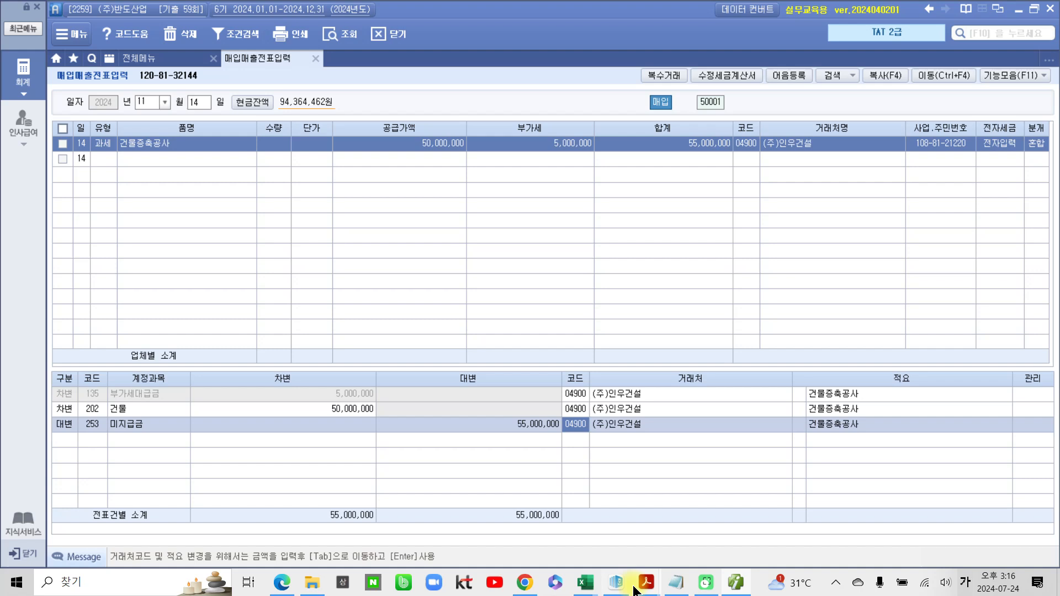
- Switch to the exam PDF and highlight the "자료 3." heading above the 비품 purchase cash receipt
{"action": "mouse_move", "coordinate": [649, 591]}
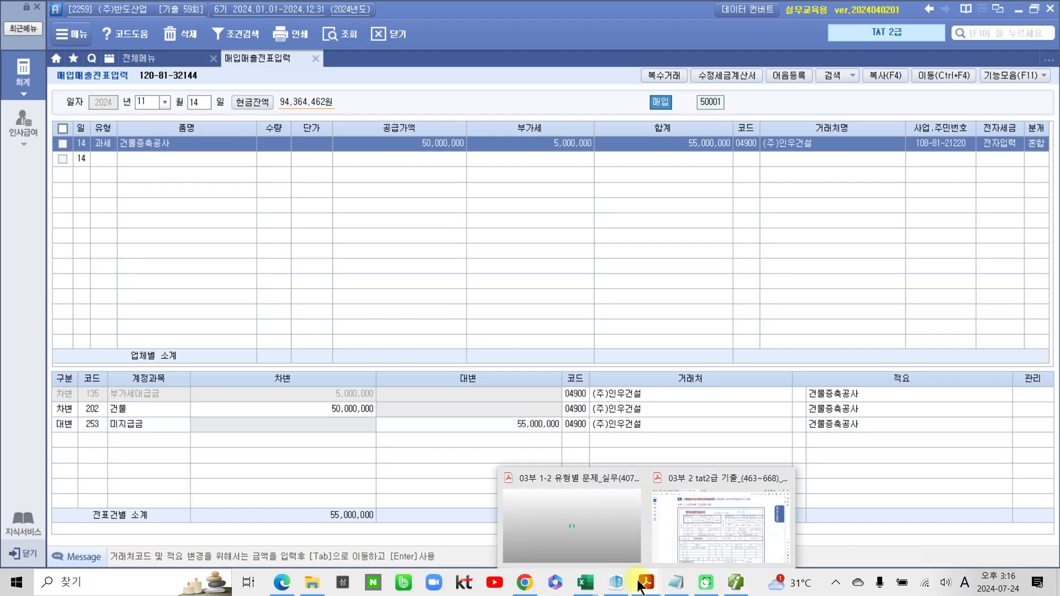
{"action": "left_click", "coordinate": [705, 548]}
{"action": "scroll", "coordinate": [108, 415], "scroll_direction": "down", "scroll_amount": 2}
{"action": "scroll", "coordinate": [108, 415], "scroll_direction": "down", "scroll_amount": 15}
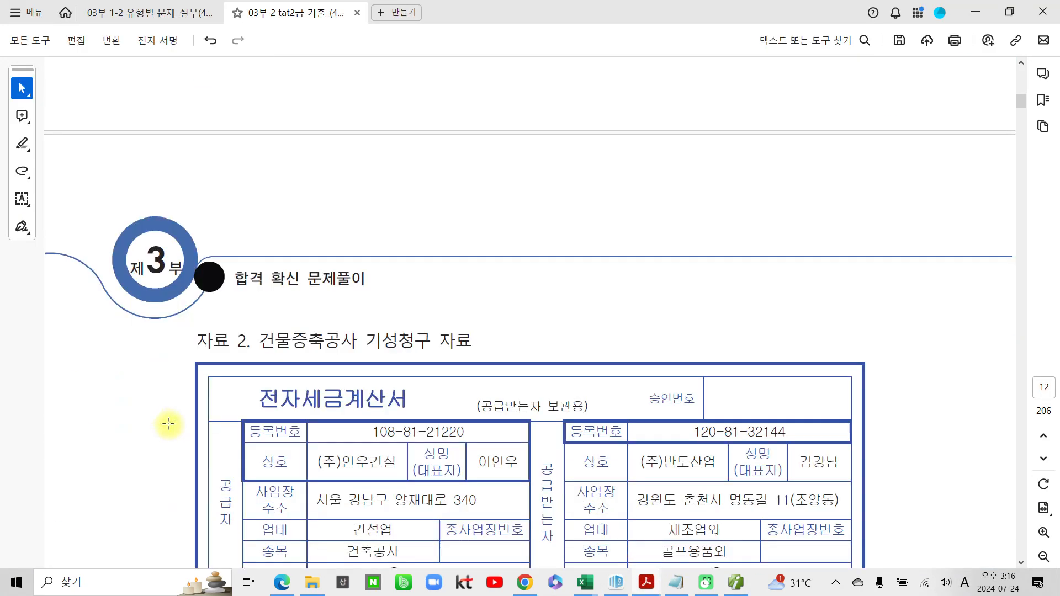
{"action": "scroll", "coordinate": [210, 457], "scroll_direction": "down", "scroll_amount": 2}
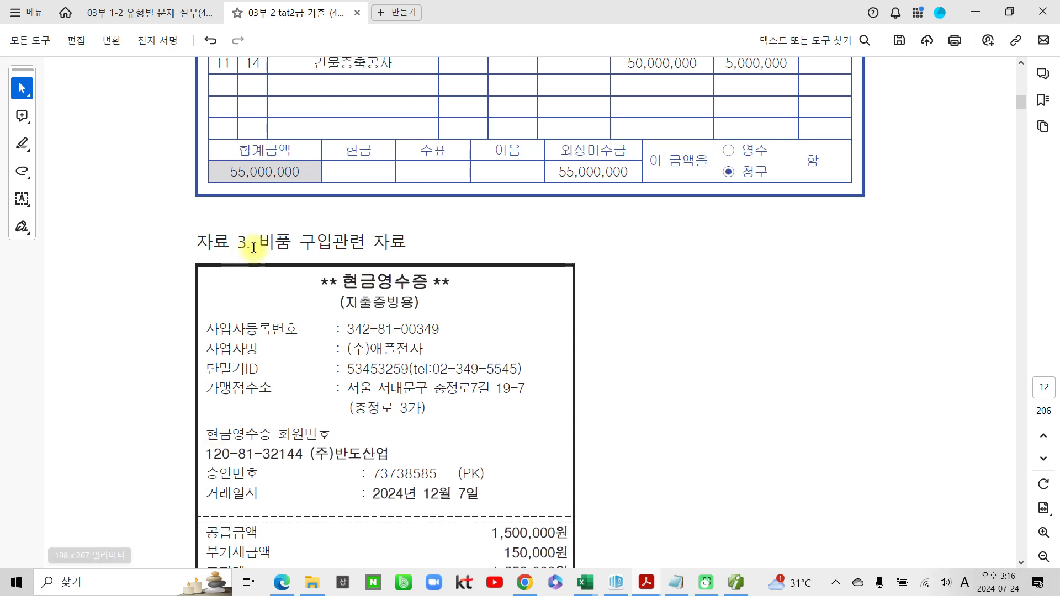
{"action": "left_click_drag", "start_coordinate": [253, 242], "coordinate": [197, 243]}
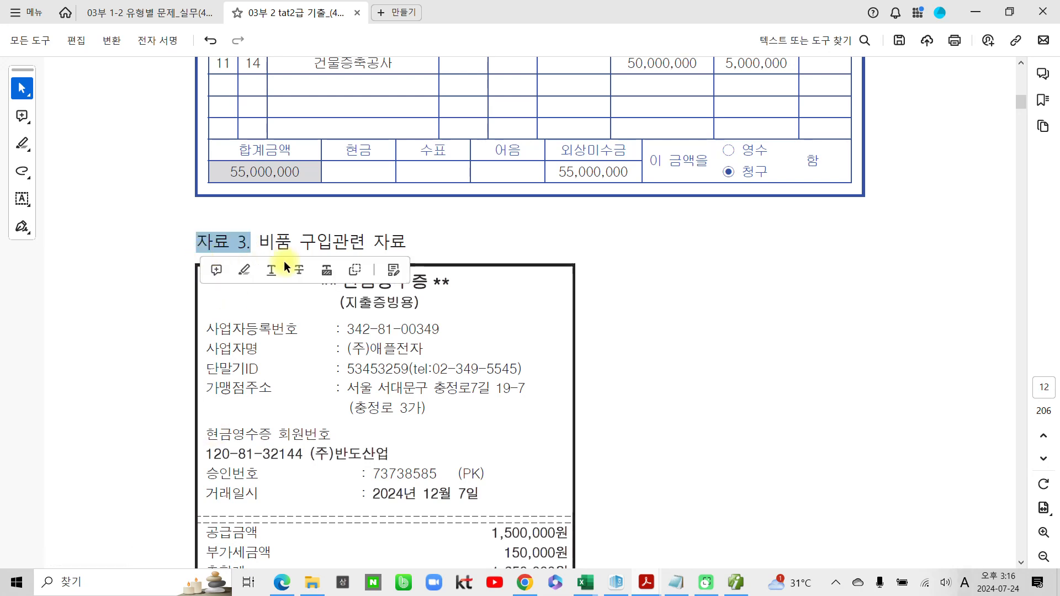
{"action": "left_click", "coordinate": [244, 270]}
{"action": "scroll", "coordinate": [495, 483], "scroll_direction": "down", "scroll_amount": 1}
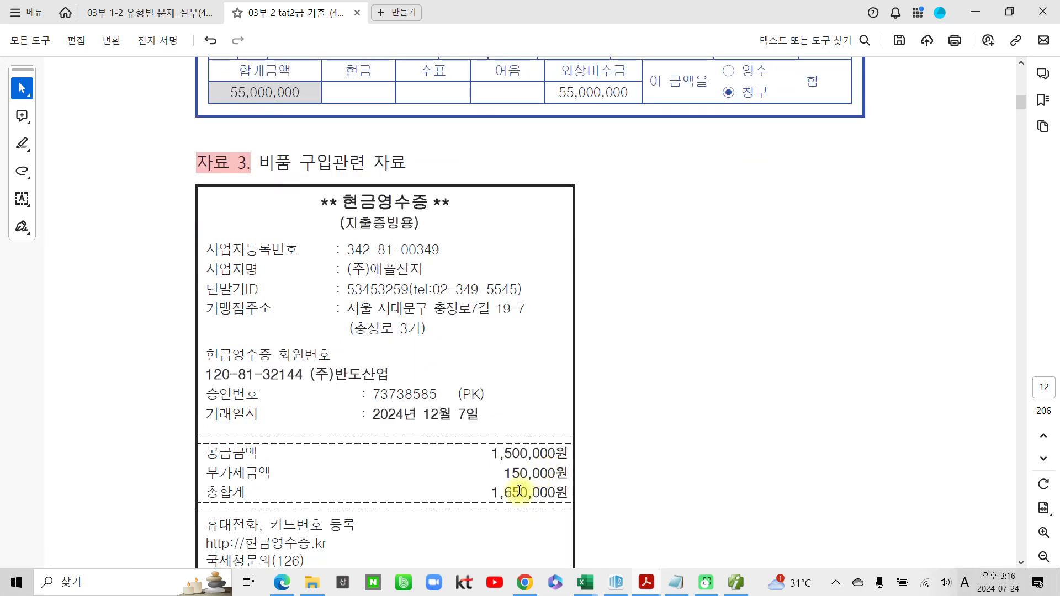
- Return to 더존 Smart A and set the voucher entry date to December 7
{"action": "left_click", "coordinate": [743, 585]}
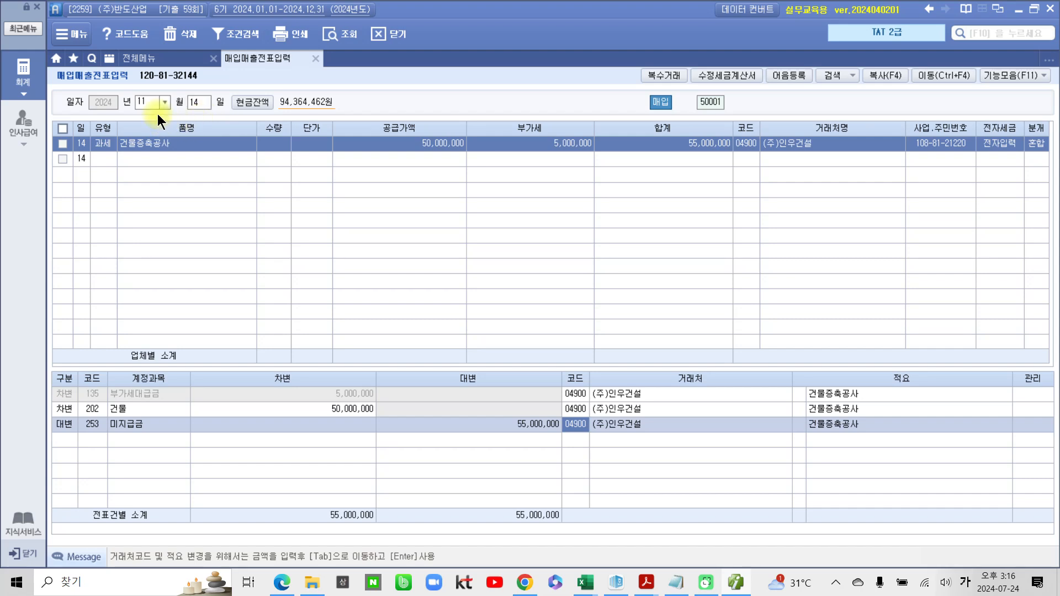
{"action": "left_click", "coordinate": [167, 102]}
{"action": "left_click", "coordinate": [140, 232]}
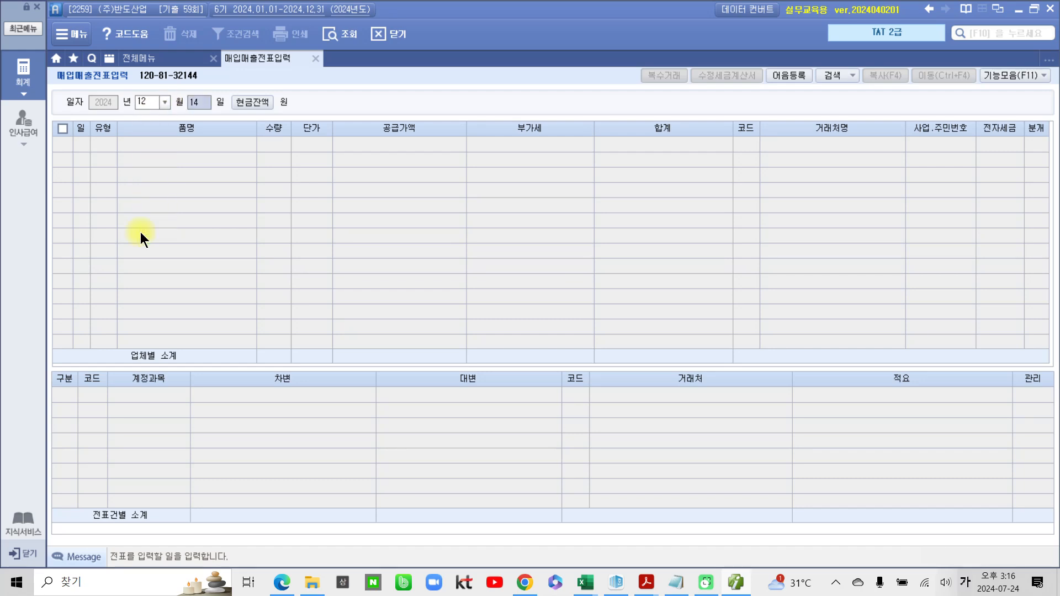
{"action": "type", "text": "07"}
{"action": "key", "text": "Return"}
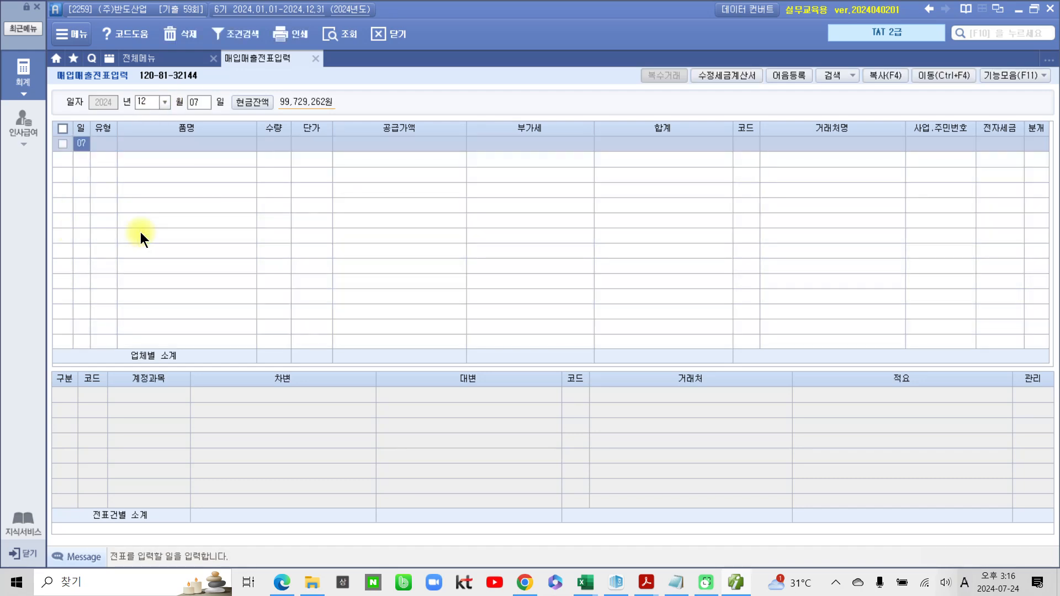
- Set the new voucher line's type to purchase type 61. 현과
{"action": "key", "text": "Return"}
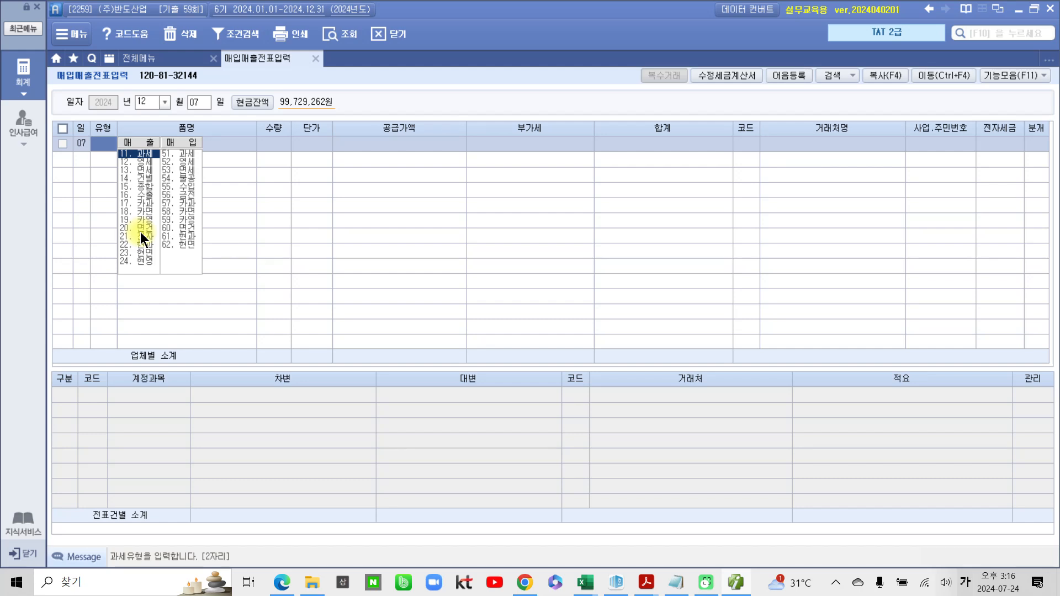
{"action": "type", "text": "1"}
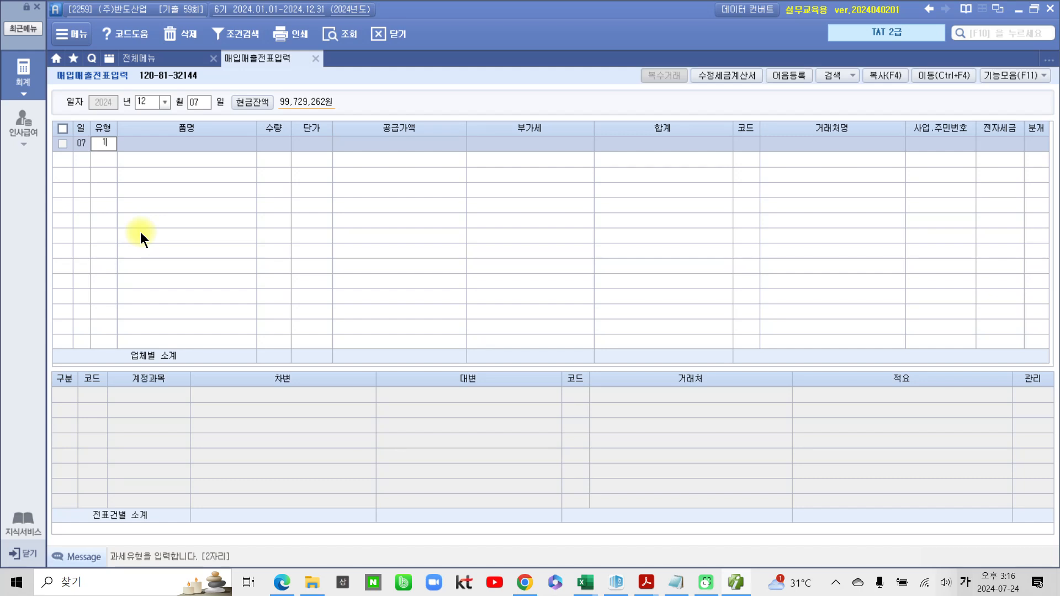
{"action": "left_click", "coordinate": [113, 142]}
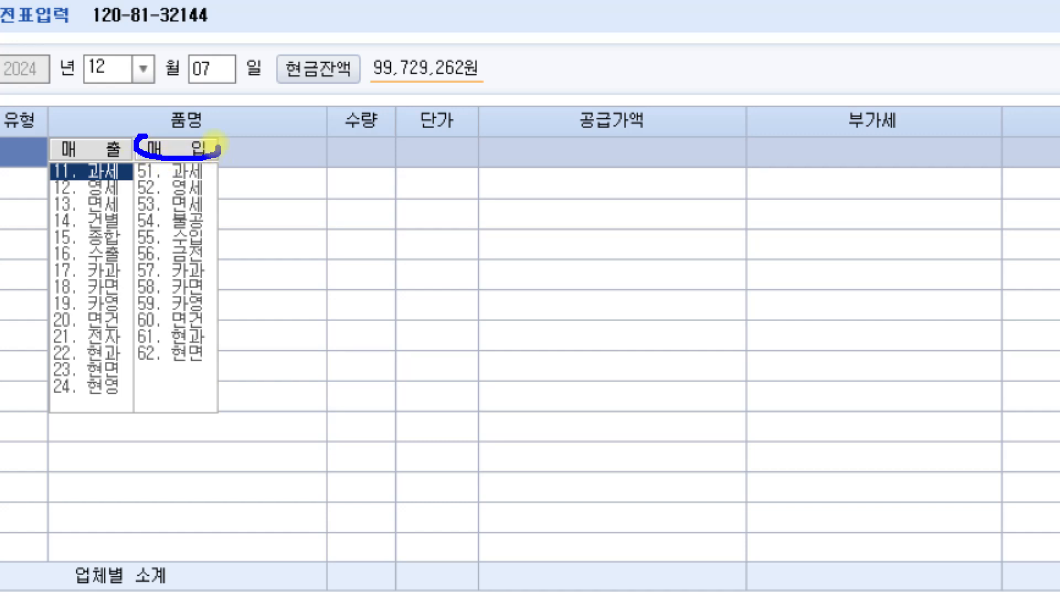
{"action": "mouse_move", "coordinate": [214, 346]}
{"action": "left_mouse_down"}
{"action": "mouse_move", "coordinate": [118, 347]}
{"action": "mouse_move", "coordinate": [120, 330]}
{"action": "mouse_move", "coordinate": [206, 330]}
{"action": "mouse_move", "coordinate": [221, 347]}
{"action": "left_mouse_up"}
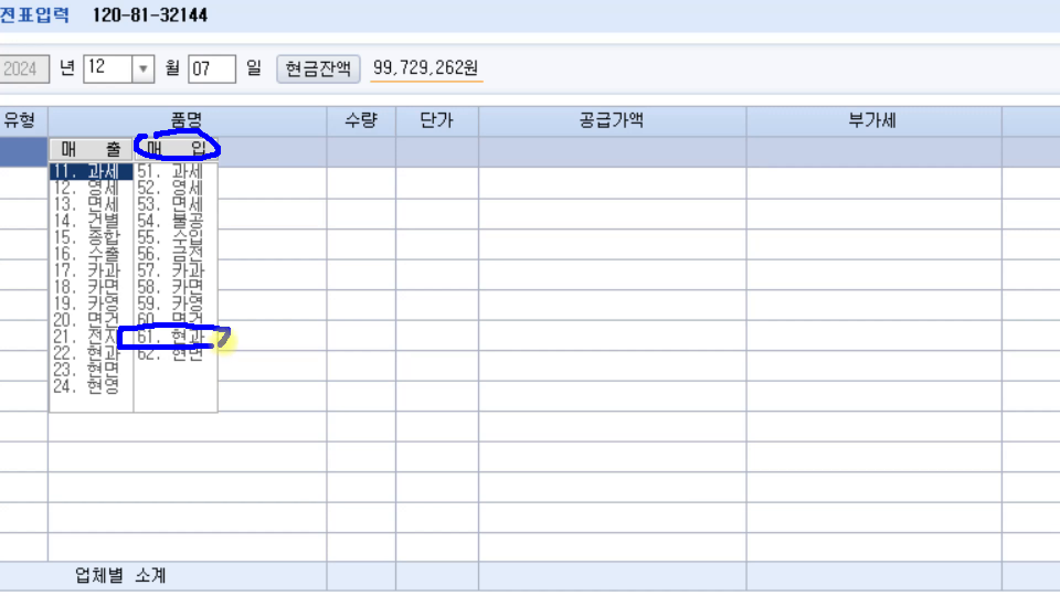
{"action": "key", "text": "Escape"}
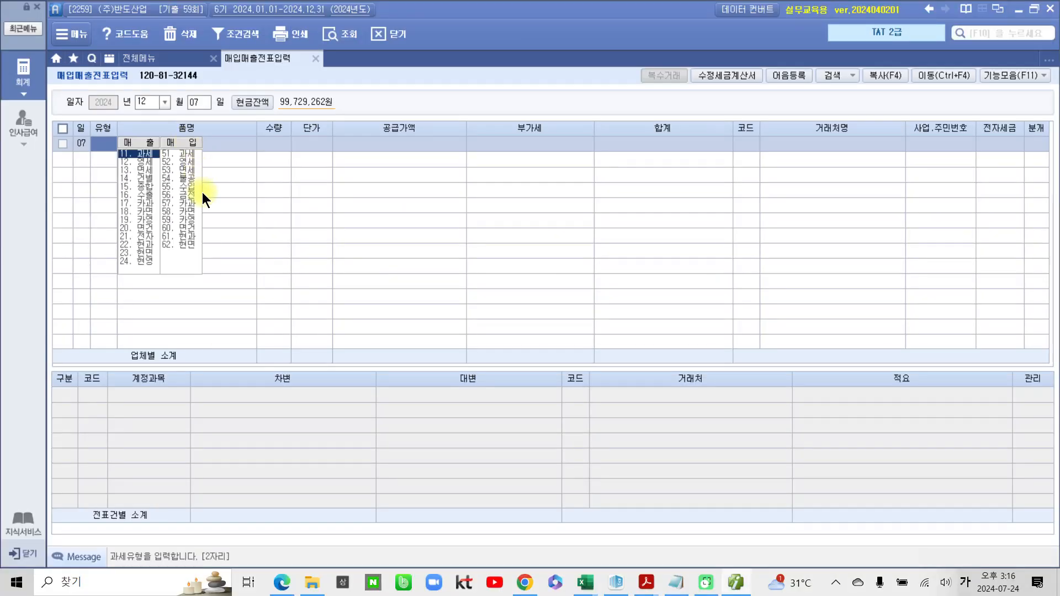
{"action": "left_click", "coordinate": [185, 236]}
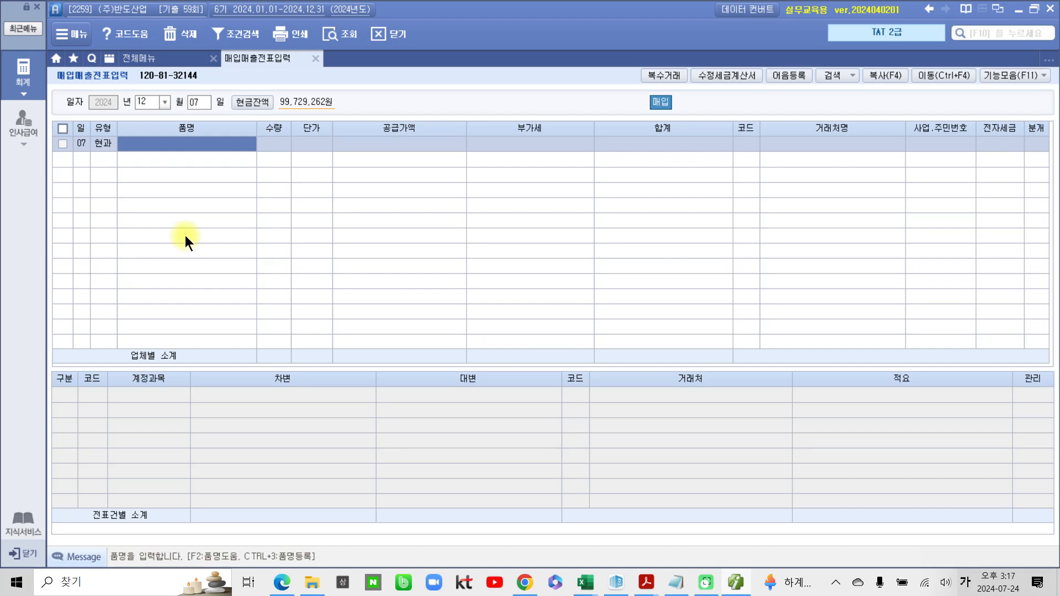
- Enter 복사기 as the item name and 1,650,000 as the VAT-inclusive amount for the supply value
{"action": "type", "text": "복사기"}
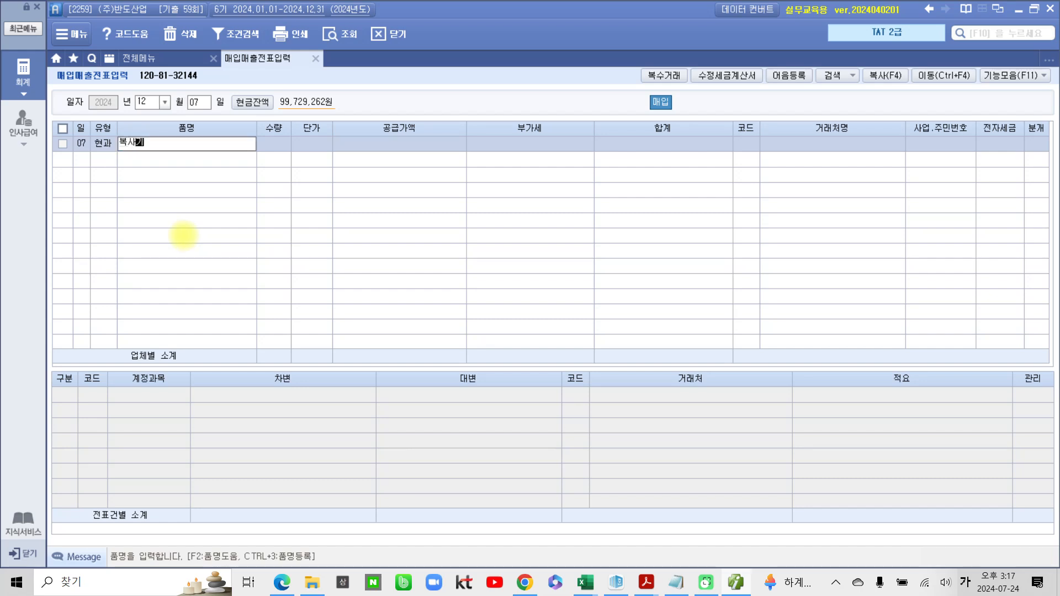
{"action": "key", "text": "Return"}
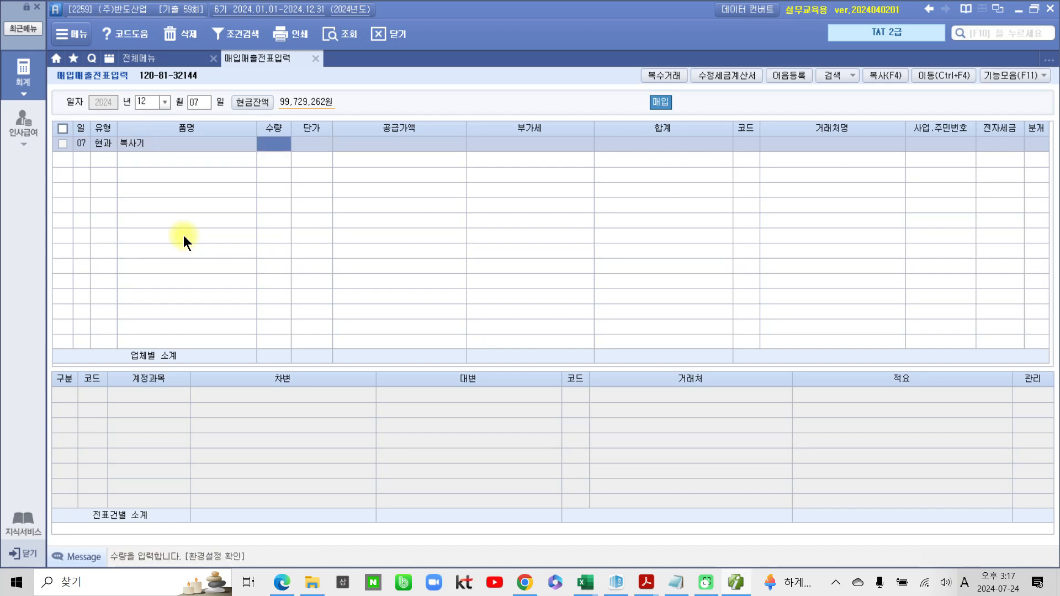
{"action": "key", "text": "Return"}
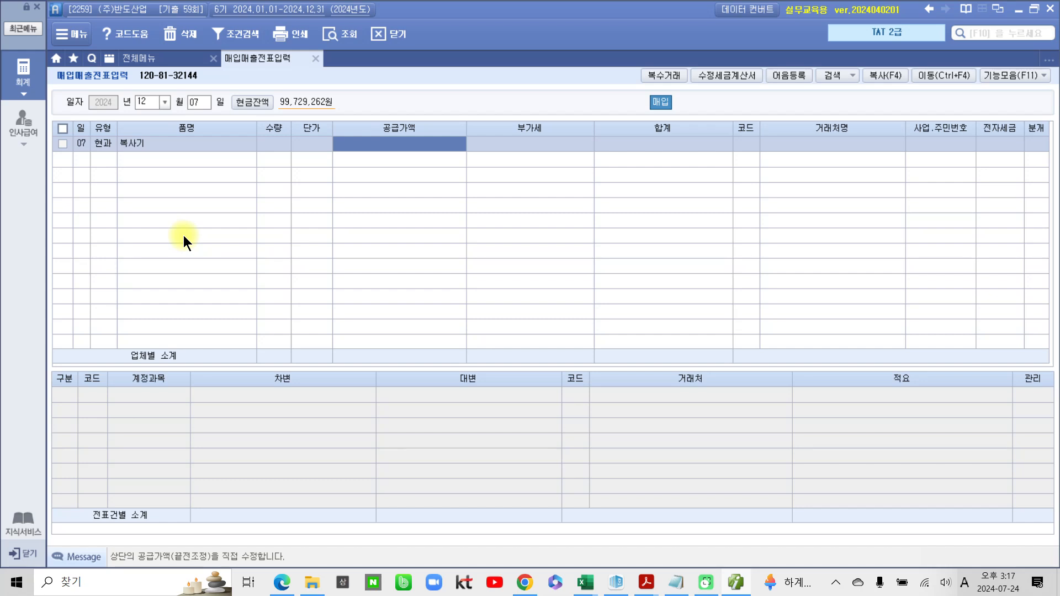
{"action": "type", "text": "1,650"}
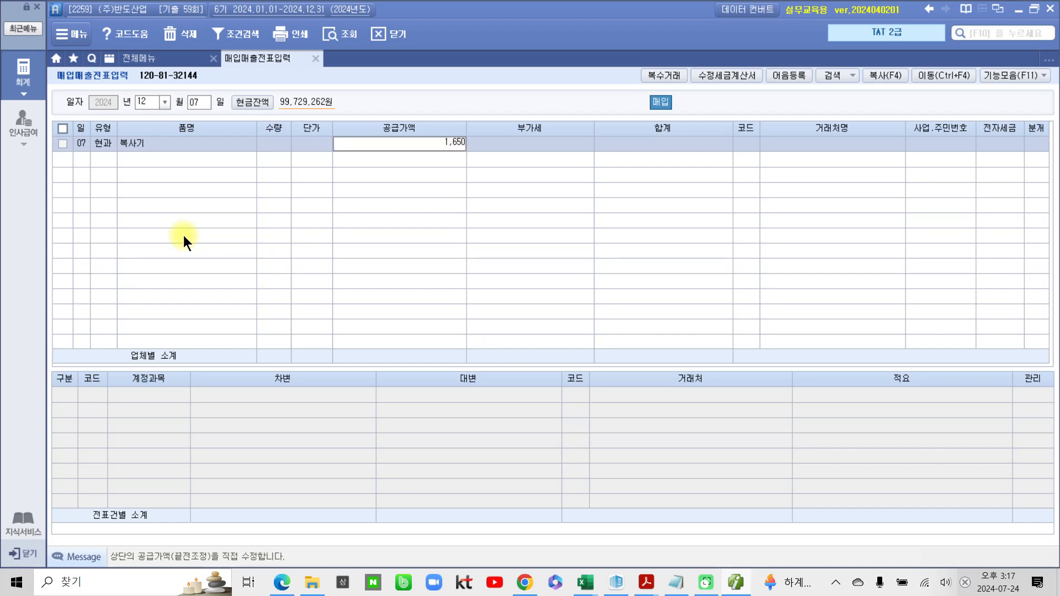
{"action": "type", "text": ",000"}
{"action": "key", "text": "Return"}
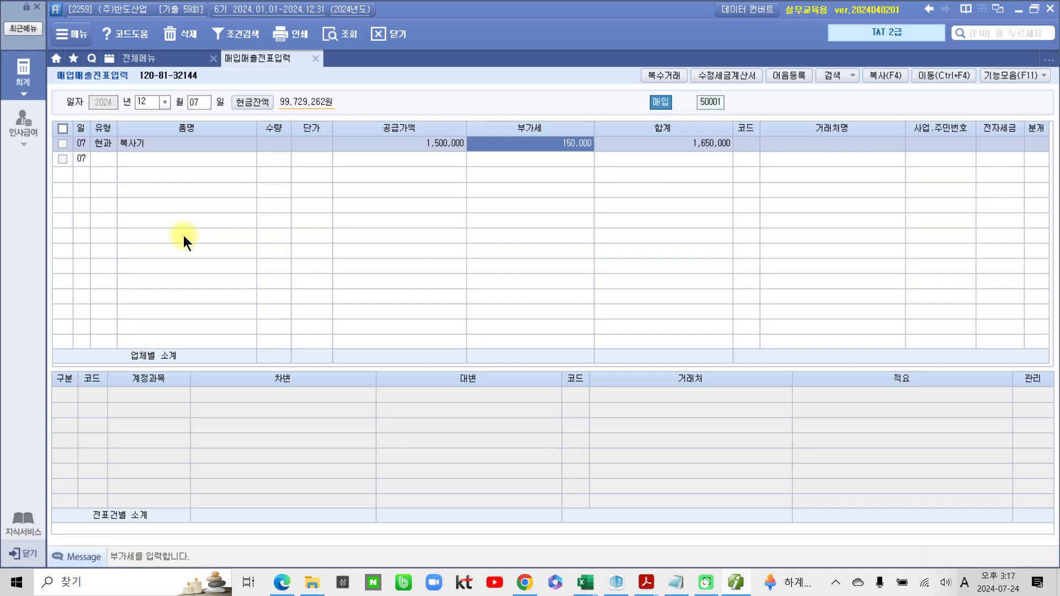
{"action": "key", "text": "Return"}
{"action": "key", "text": "Return"}
{"action": "key", "text": "Left"}
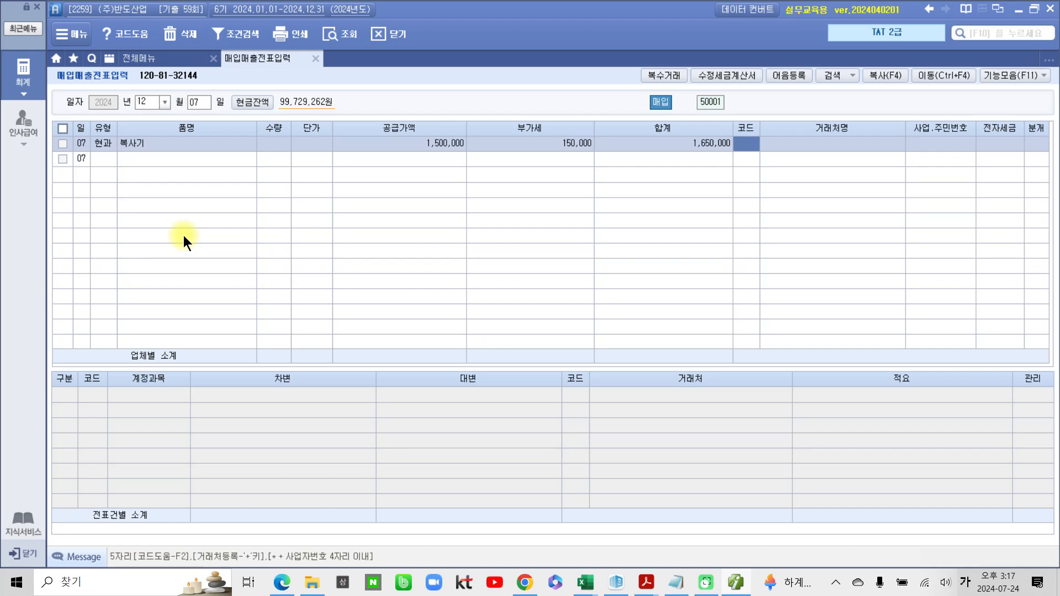
- Assign (주)애플전자 as the supplier of the 복사기 purchase and leave the electronic invoice field blank
{"action": "type", "text": "애플"}
{"action": "key", "text": "Return"}
{"action": "key", "text": "Return"}
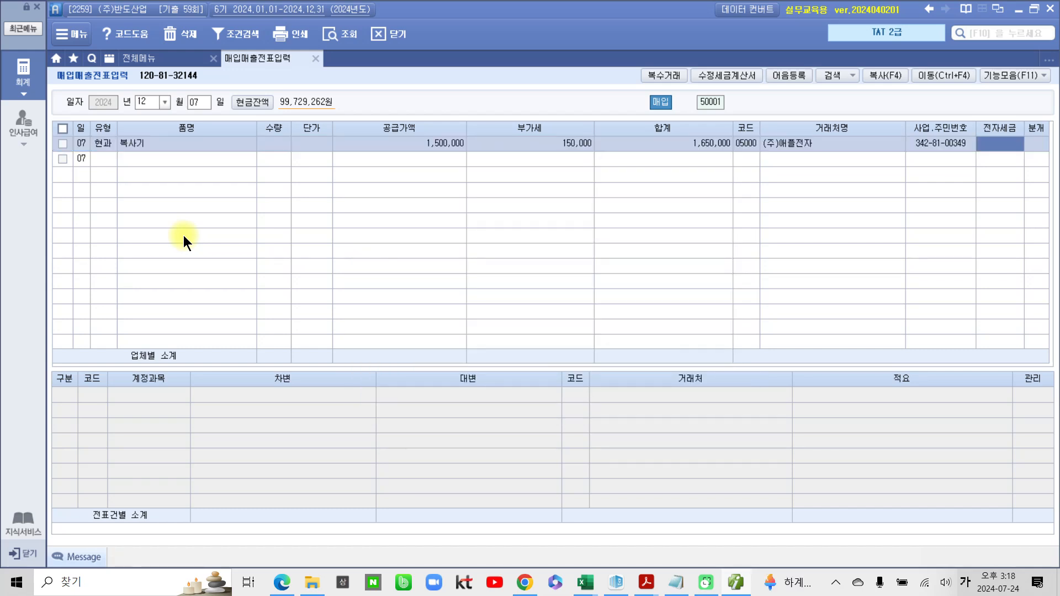
{"action": "key", "text": "Return"}
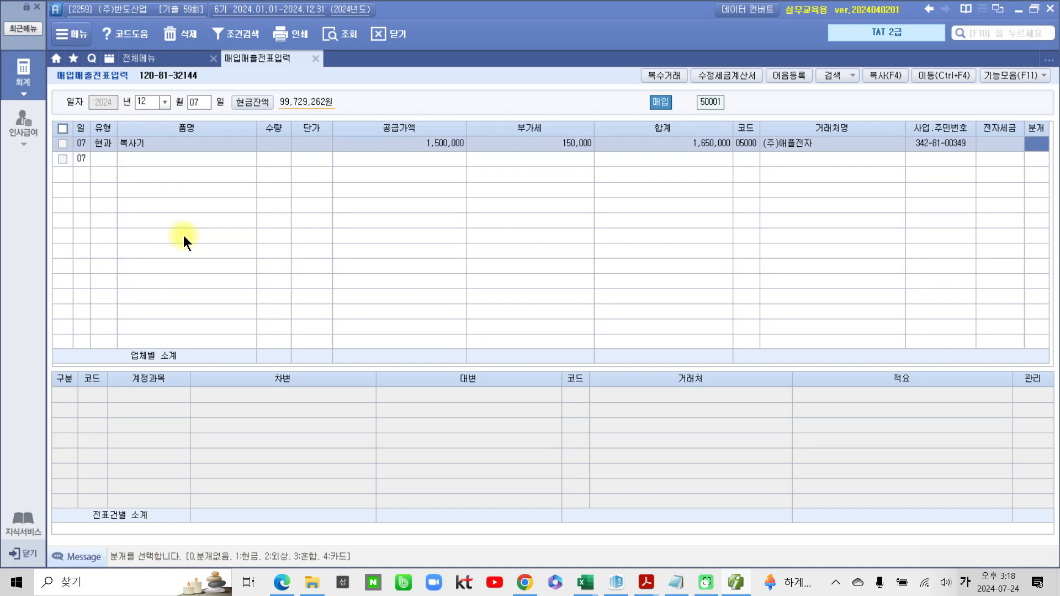
- Choose 현금 as the journal type and replace the 원재료 account with 212 비품
{"action": "type", "text": "1"}
{"action": "key", "text": "Return"}
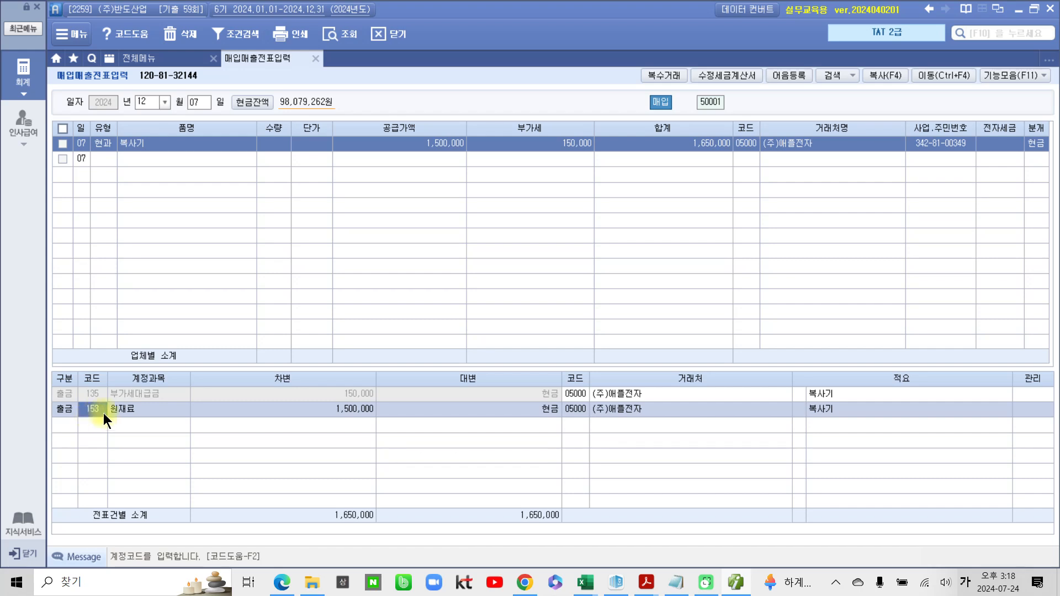
{"action": "type", "text": "비품"}
{"action": "key", "text": "Return"}
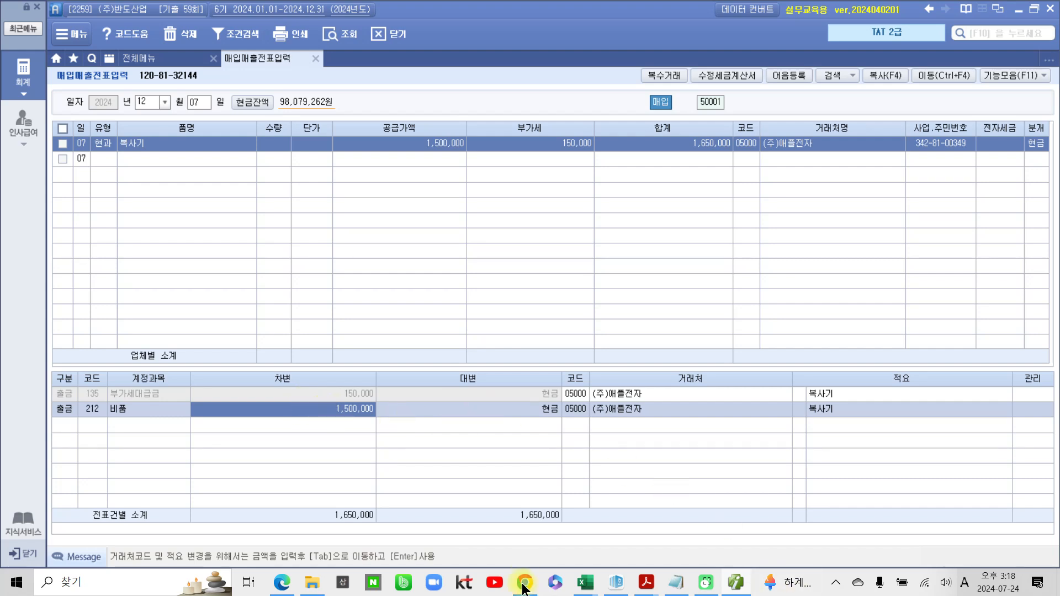
- Switch to the exam PDF and review the 수행과제 list, especially task 2 on the 건물등감가상각자산취득명세서
{"action": "left_click", "coordinate": [651, 587]}
{"action": "left_click", "coordinate": [709, 554]}
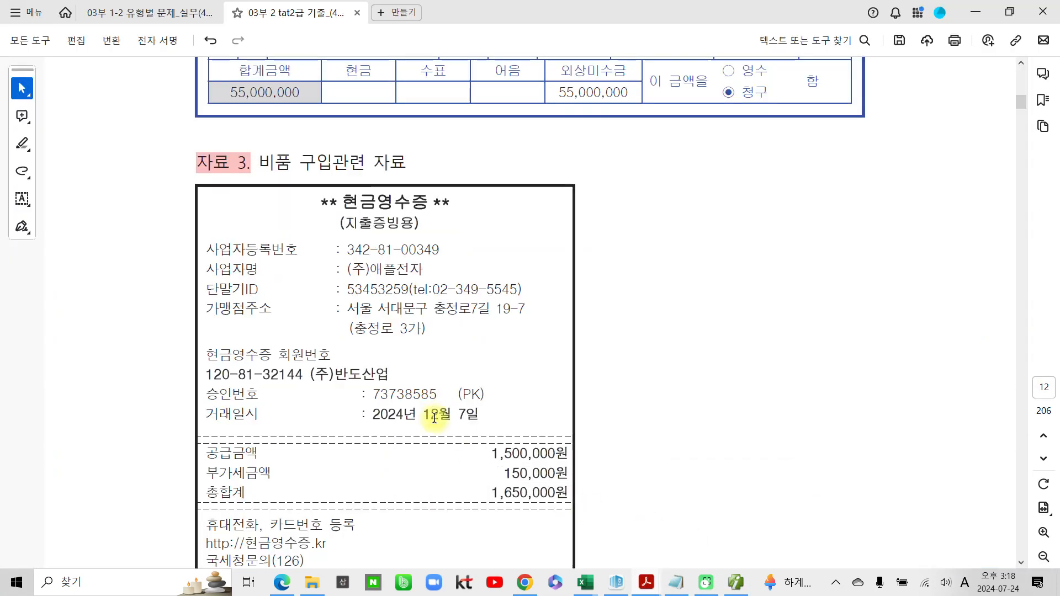
{"action": "scroll", "coordinate": [434, 419], "scroll_direction": "down", "scroll_amount": 10}
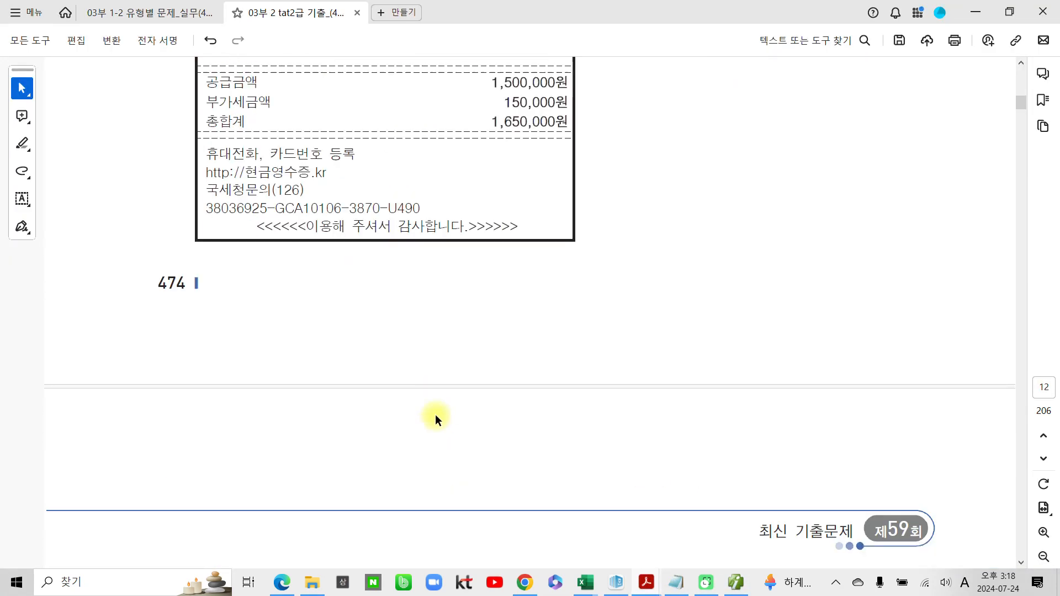
{"action": "scroll", "coordinate": [437, 414], "scroll_direction": "down", "scroll_amount": 4}
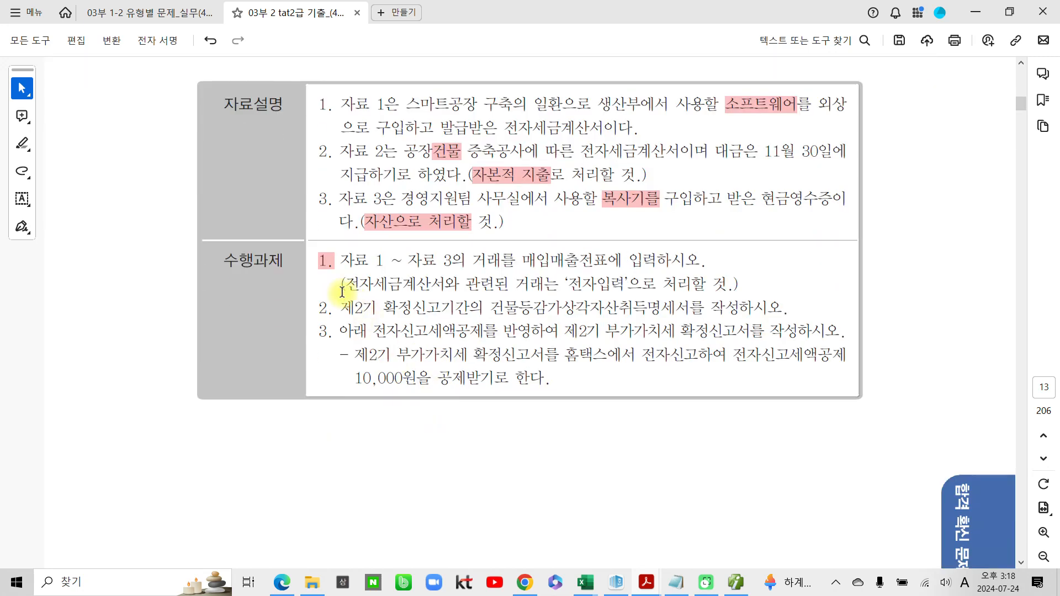
{"action": "mouse_move", "coordinate": [313, 246]}
{"action": "left_mouse_down"}
{"action": "mouse_move", "coordinate": [422, 288]}
{"action": "mouse_move", "coordinate": [745, 299]}
{"action": "left_mouse_up"}
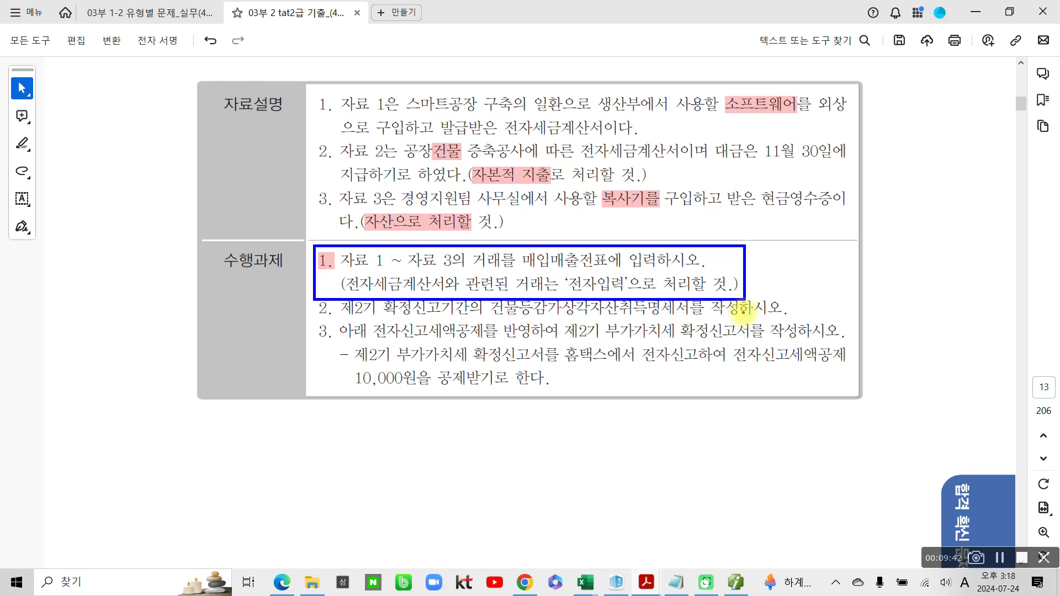
{"action": "mouse_move", "coordinate": [330, 298]}
{"action": "left_mouse_down"}
{"action": "mouse_move", "coordinate": [307, 300]}
{"action": "mouse_move", "coordinate": [322, 329]}
{"action": "left_mouse_up"}
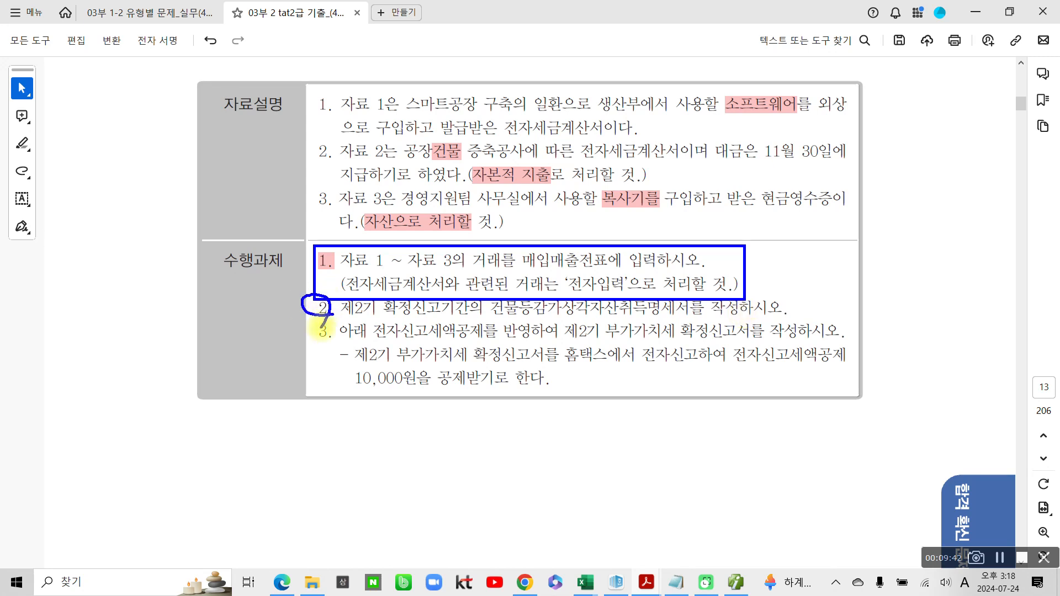
{"action": "mouse_move", "coordinate": [490, 300]}
{"action": "left_mouse_down"}
{"action": "mouse_move", "coordinate": [563, 318]}
{"action": "mouse_move", "coordinate": [687, 315]}
{"action": "mouse_move", "coordinate": [612, 290]}
{"action": "mouse_move", "coordinate": [509, 298]}
{"action": "left_mouse_up"}
{"action": "left_click_drag", "start_coordinate": [713, 324], "coordinate": [790, 324]}
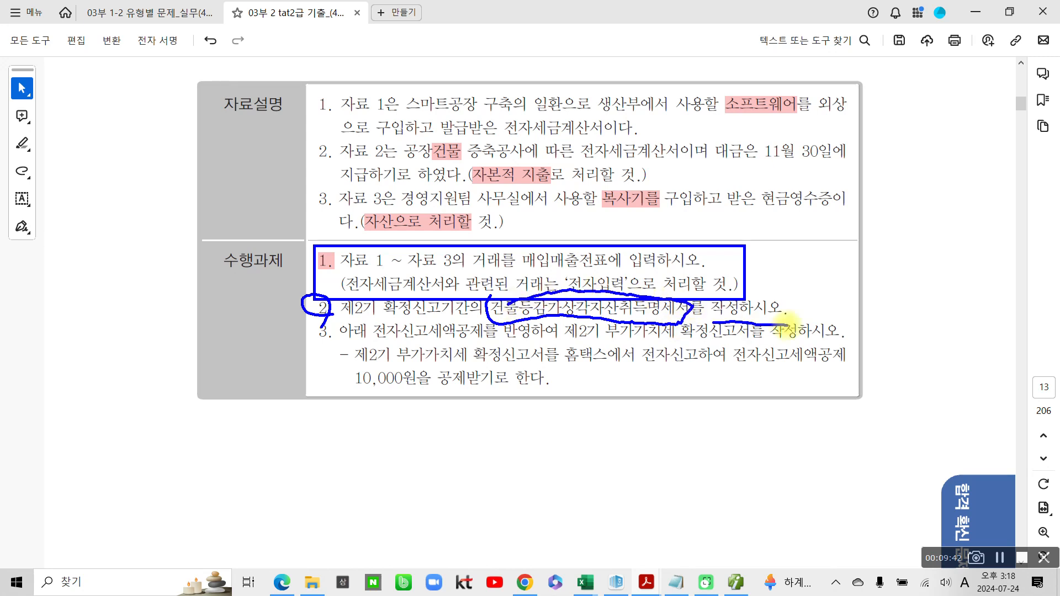
- Switch back to the accounting program and open the 건물등감가상각자산취득명세서 form from the 부가가치세 Ⅰ group
{"action": "key", "text": "Escape"}
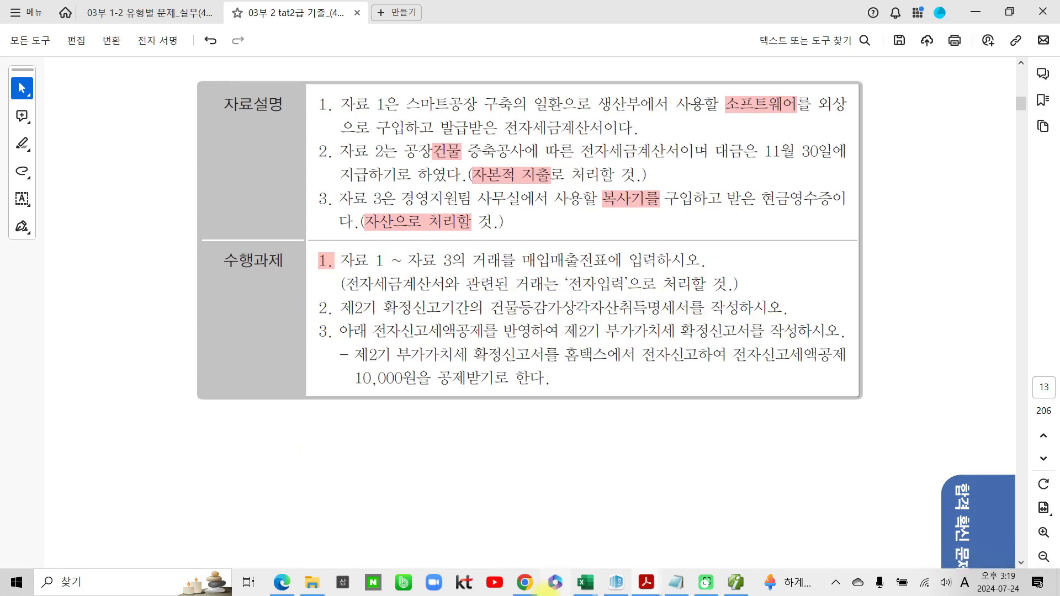
{"action": "left_click", "coordinate": [736, 582]}
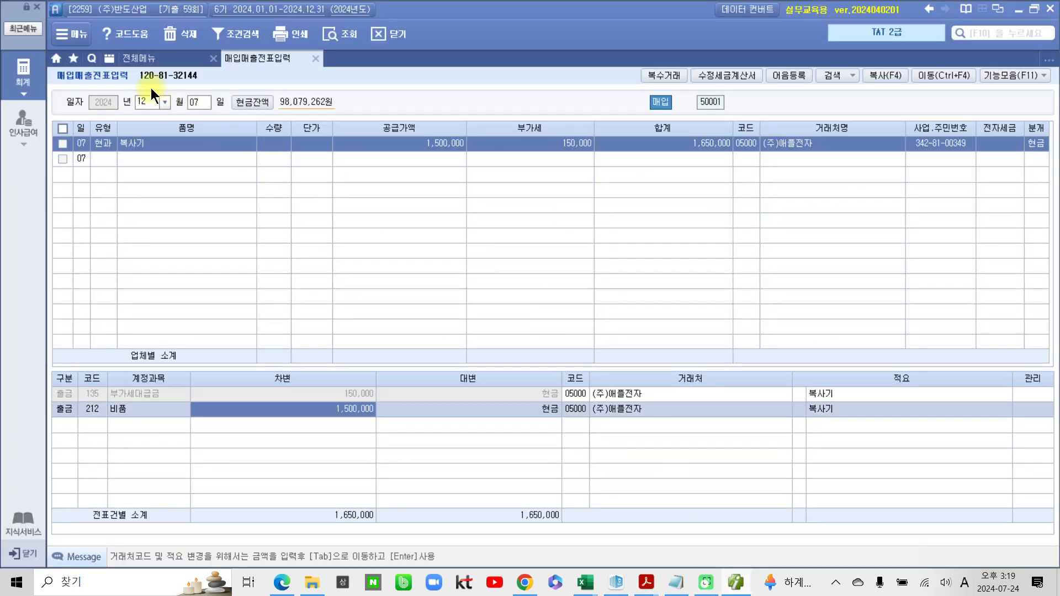
{"action": "left_click", "coordinate": [142, 59]}
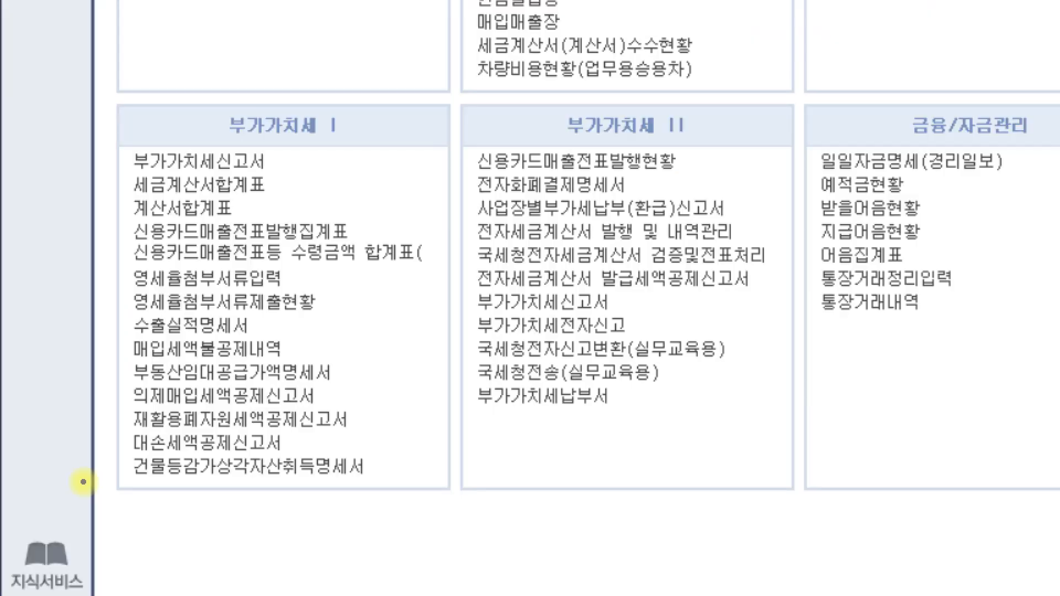
{"action": "left_click_drag", "start_coordinate": [60, 482], "coordinate": [94, 482]}
{"action": "left_click_drag", "start_coordinate": [188, 483], "coordinate": [392, 469]}
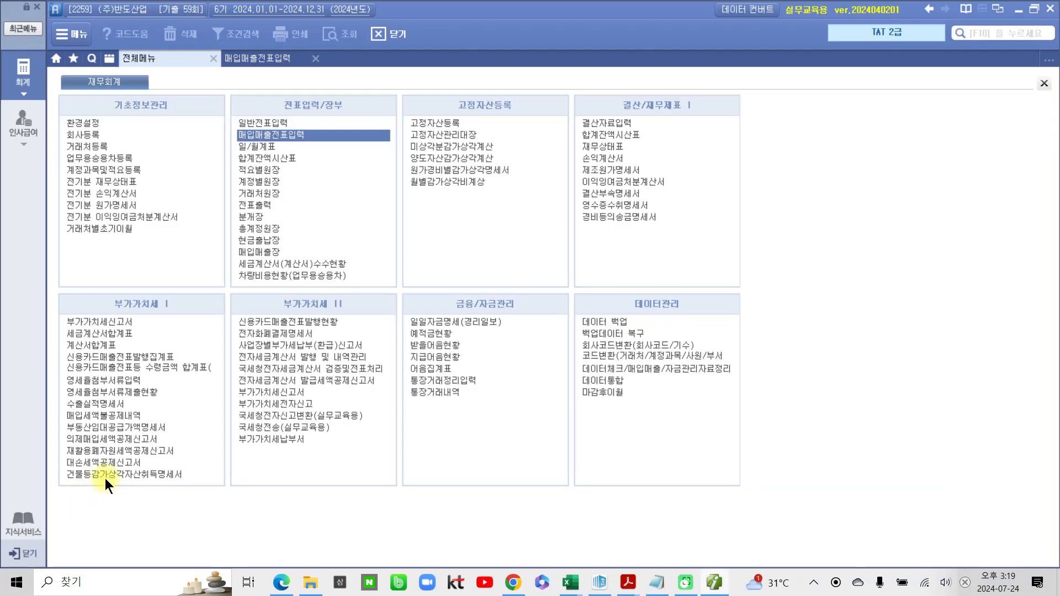
{"action": "double_click", "coordinate": [105, 477]}
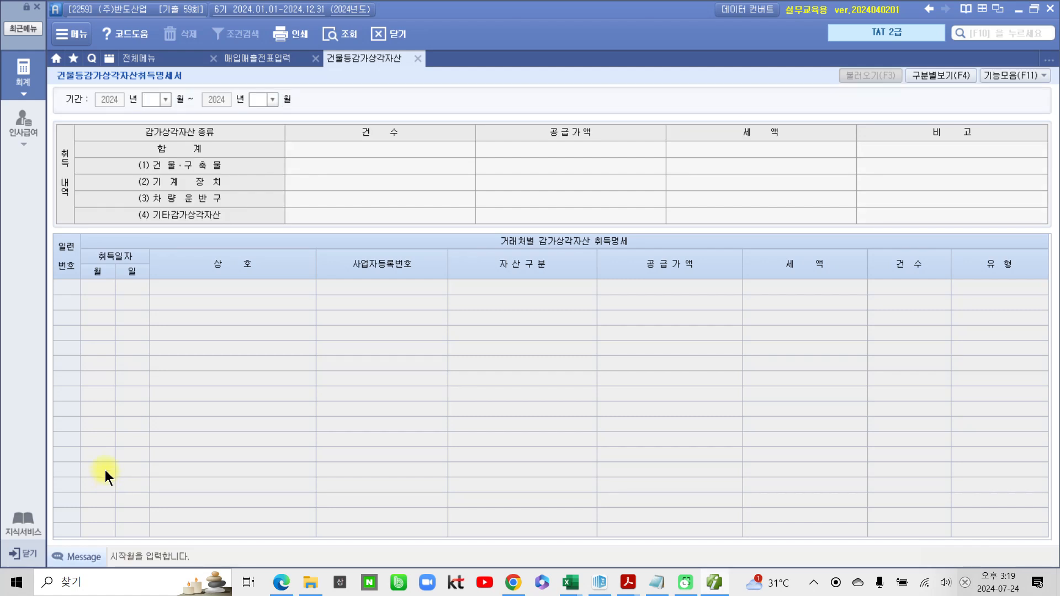
- Set the statement period to months 10 through 12 of 2024 and load the asset acquisitions from the vouchers using the preset accounts
{"action": "type", "text": "1"}
{"action": "type", "text": "0"}
{"action": "type", "text": "12"}
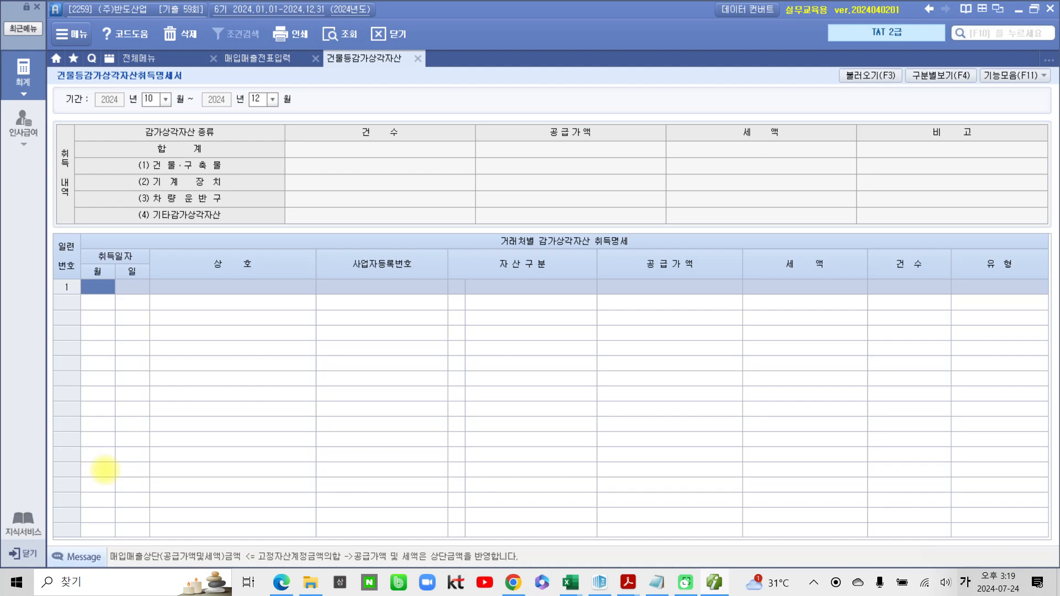
{"action": "mouse_move", "coordinate": [887, 131]}
{"action": "left_mouse_down"}
{"action": "mouse_move", "coordinate": [804, 78]}
{"action": "mouse_move", "coordinate": [911, 67]}
{"action": "mouse_move", "coordinate": [882, 134]}
{"action": "left_mouse_up"}
{"action": "left_click_drag", "start_coordinate": [847, 100], "coordinate": [815, 364]}
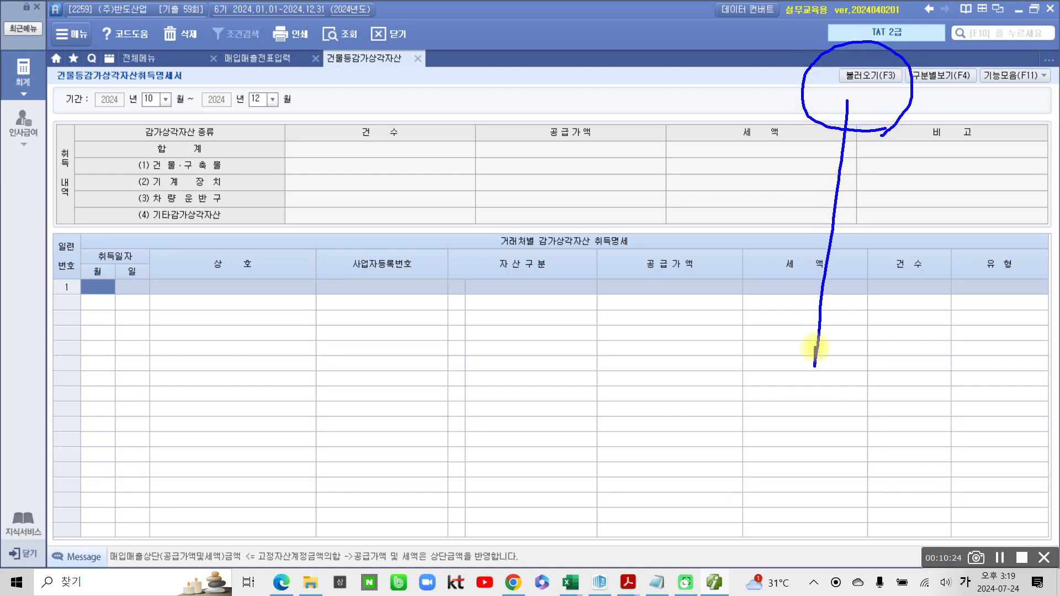
{"action": "left_click_drag", "start_coordinate": [824, 115], "coordinate": [859, 117]}
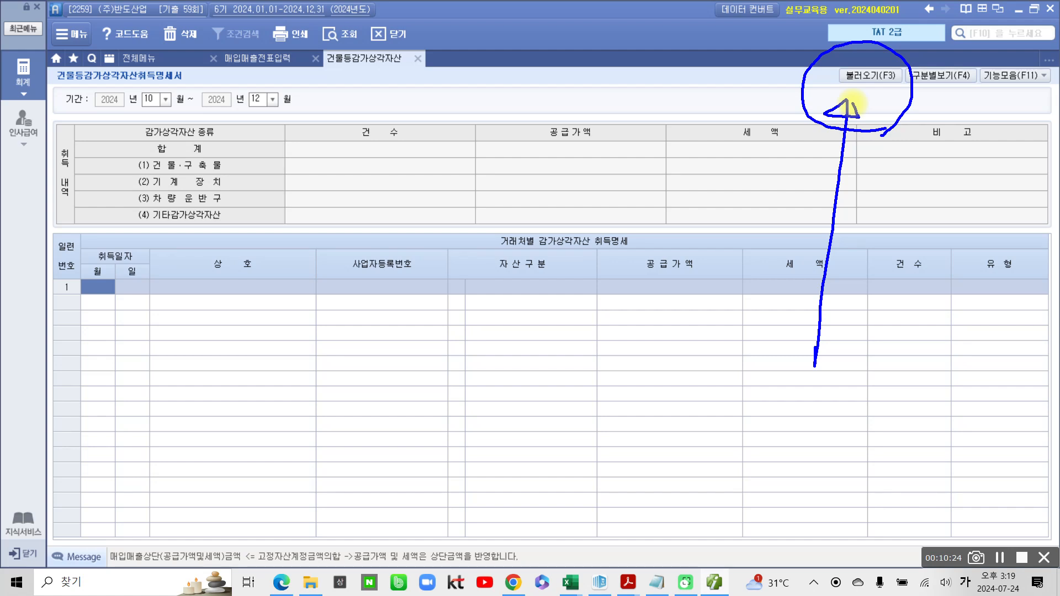
{"action": "key", "text": "Escape"}
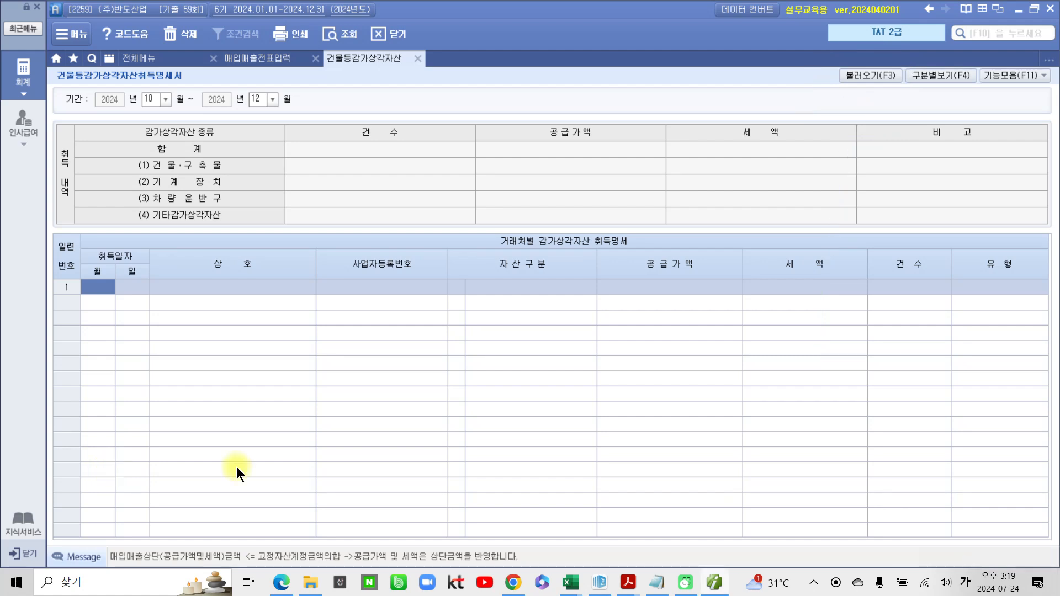
{"action": "left_click", "coordinate": [860, 79]}
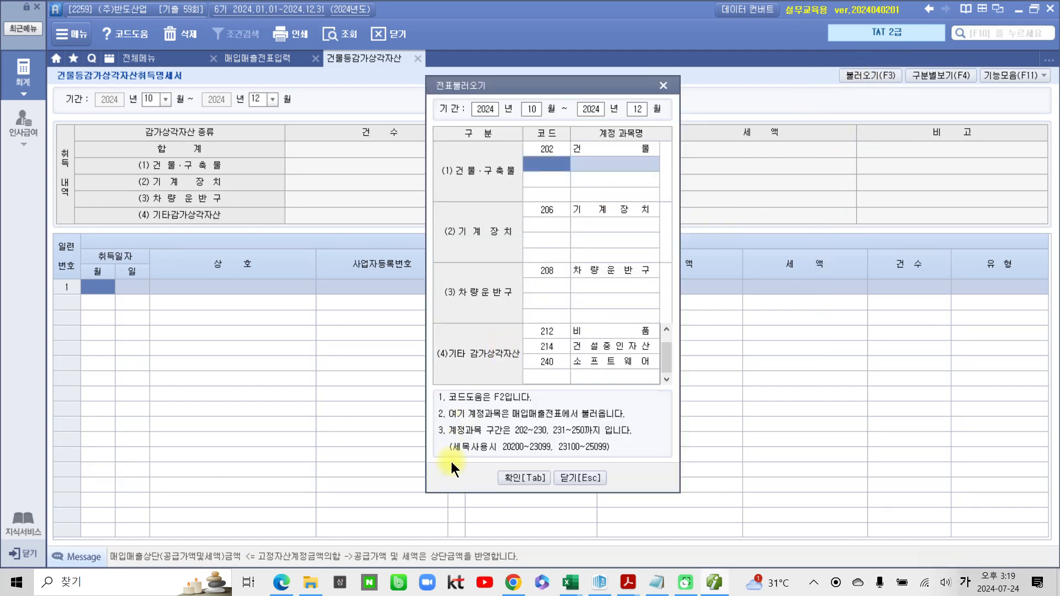
{"action": "left_click", "coordinate": [509, 476]}
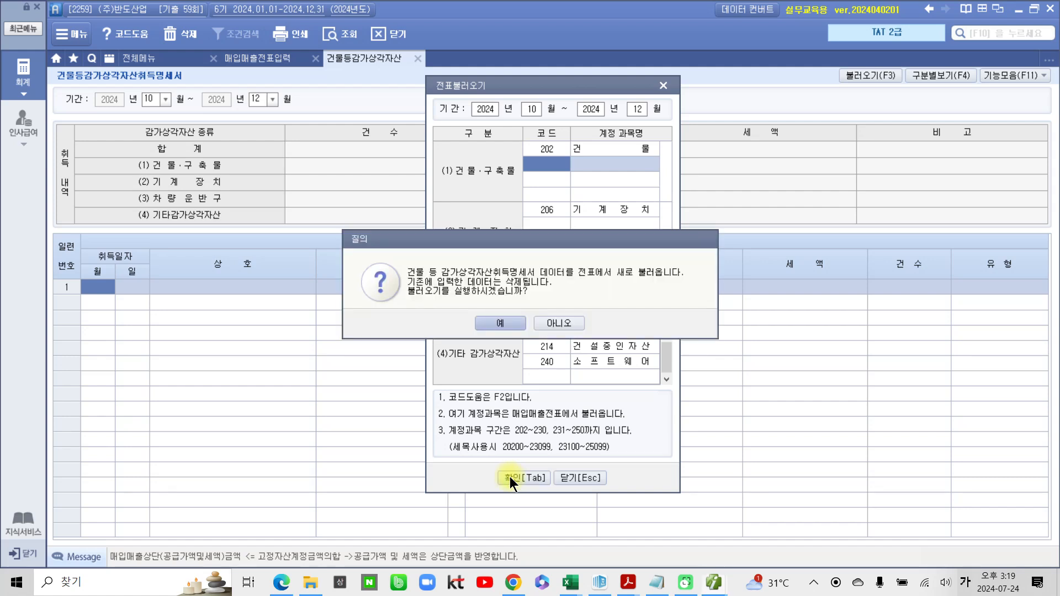
{"action": "left_click", "coordinate": [494, 323]}
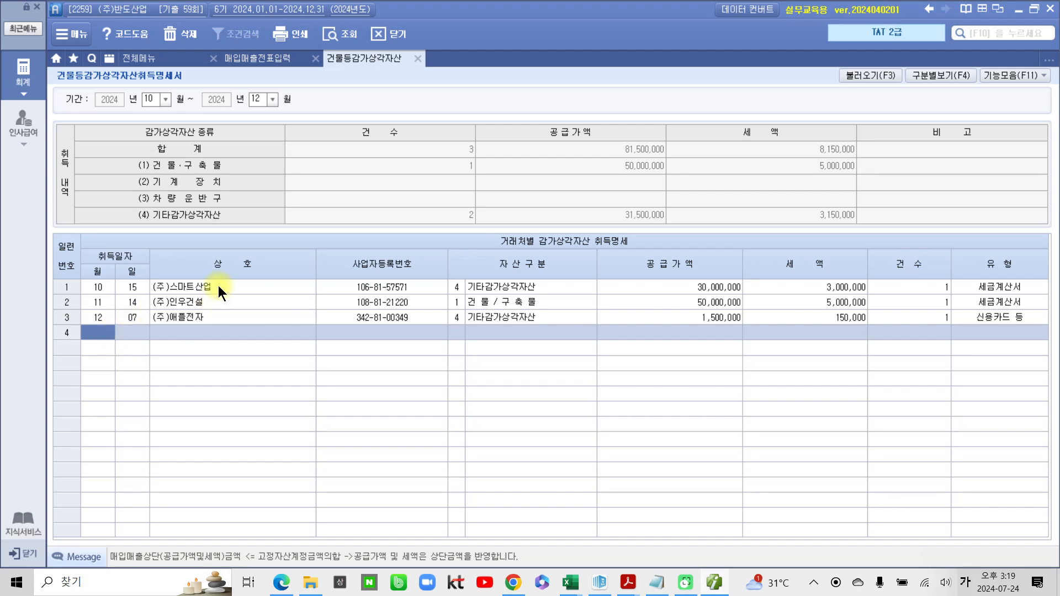
- Review the acquisition rows for (주)스마트산업, (주)민우건설 and (주)애플전자 and the 취득내역 summary by asset type
{"action": "left_click", "coordinate": [218, 286]}
{"action": "left_click", "coordinate": [215, 303]}
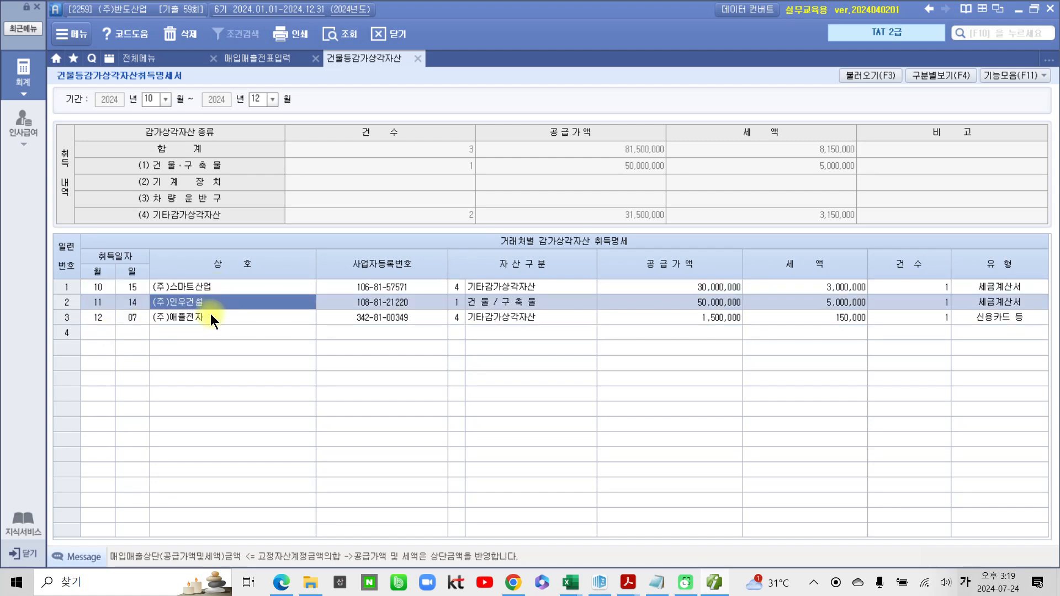
{"action": "left_click", "coordinate": [210, 318]}
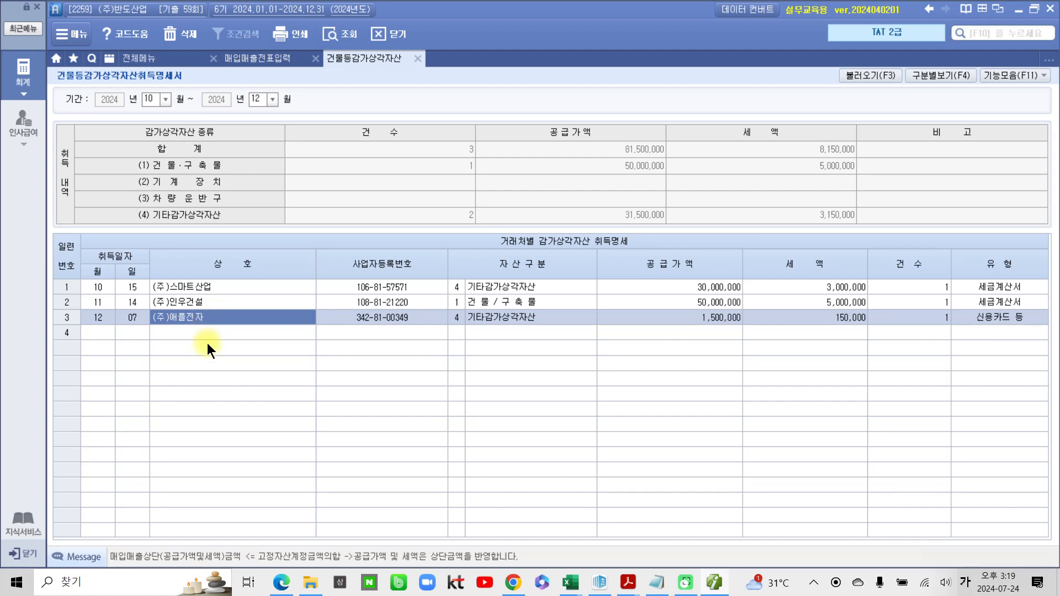
{"action": "mouse_move", "coordinate": [74, 224]}
{"action": "left_mouse_down"}
{"action": "mouse_move", "coordinate": [80, 146]}
{"action": "mouse_move", "coordinate": [66, 246]}
{"action": "left_mouse_up"}
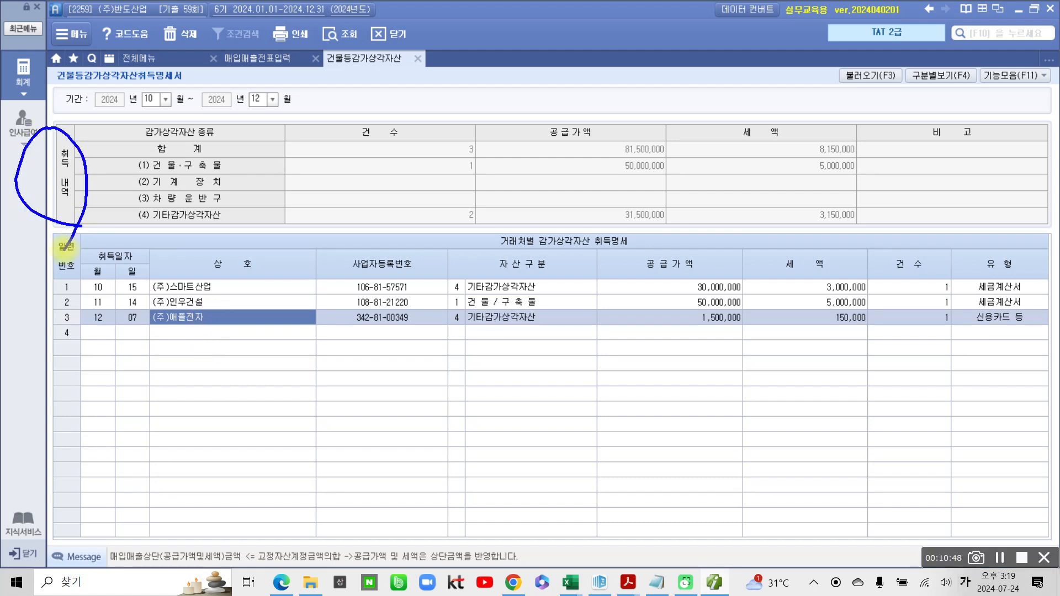
{"action": "left_click_drag", "start_coordinate": [247, 159], "coordinate": [269, 153]}
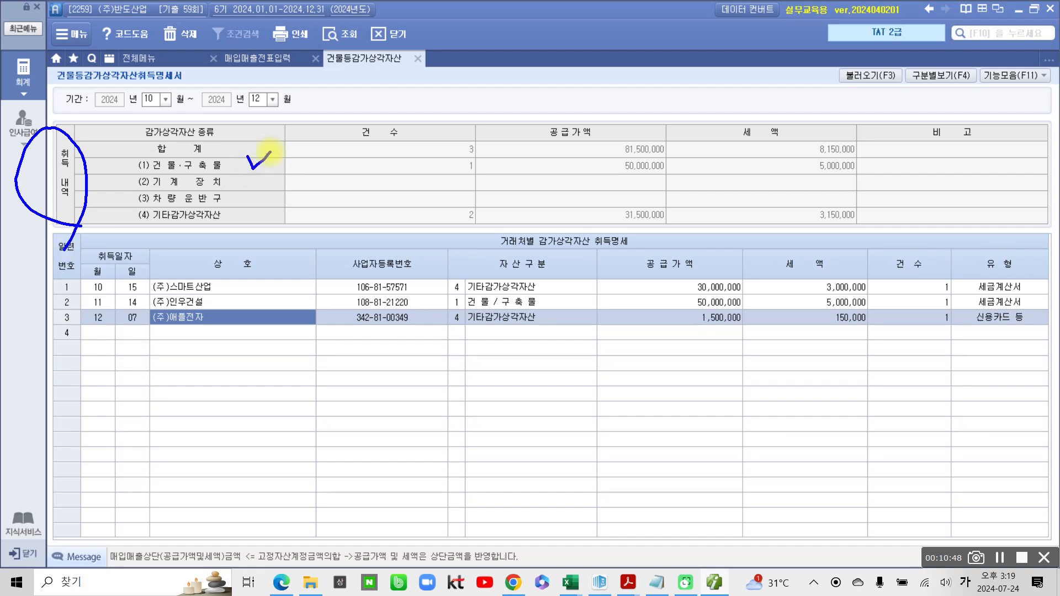
{"action": "left_click_drag", "start_coordinate": [245, 209], "coordinate": [267, 210]}
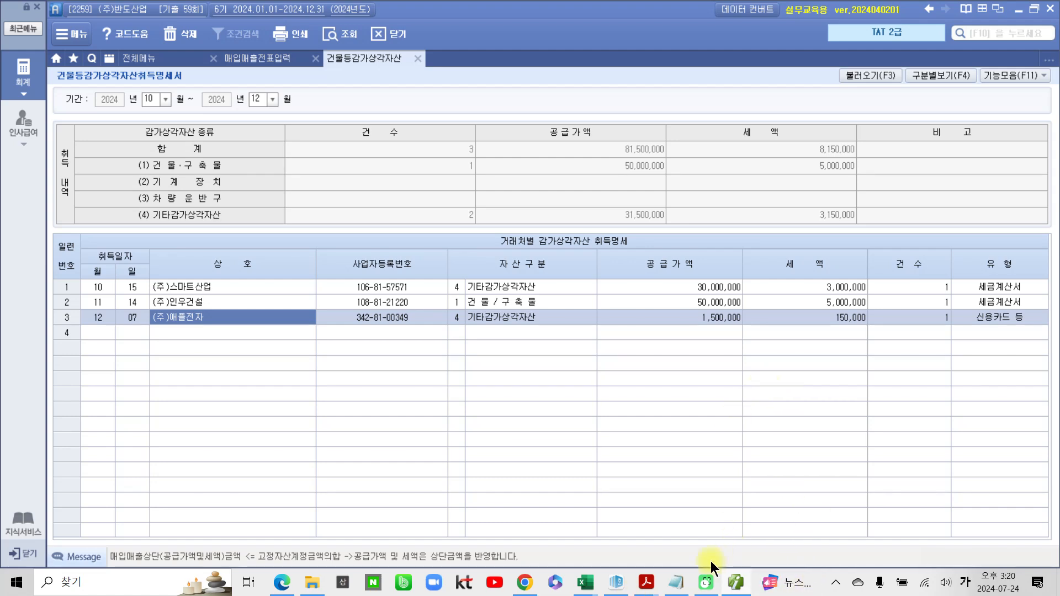
- Switch to the exam PDF and highlight task numbers 2 and 3 and the phrase "10,000원을 공제받기로 한다."
{"action": "left_click", "coordinate": [647, 583]}
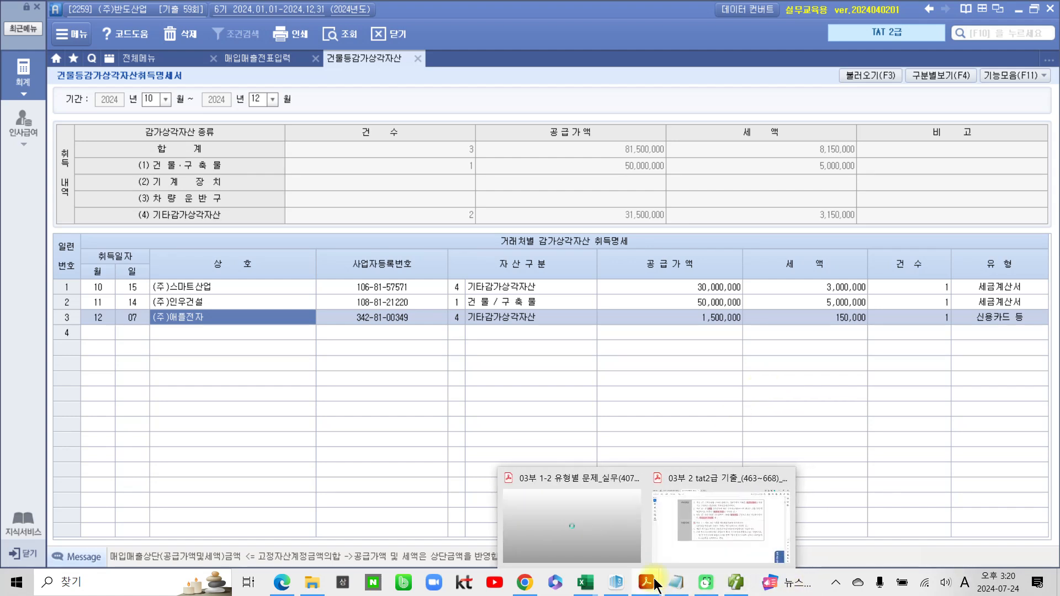
{"action": "left_click", "coordinate": [722, 525]}
{"action": "left_click_drag", "start_coordinate": [342, 307], "coordinate": [327, 331]}
{"action": "left_click", "coordinate": [360, 330]}
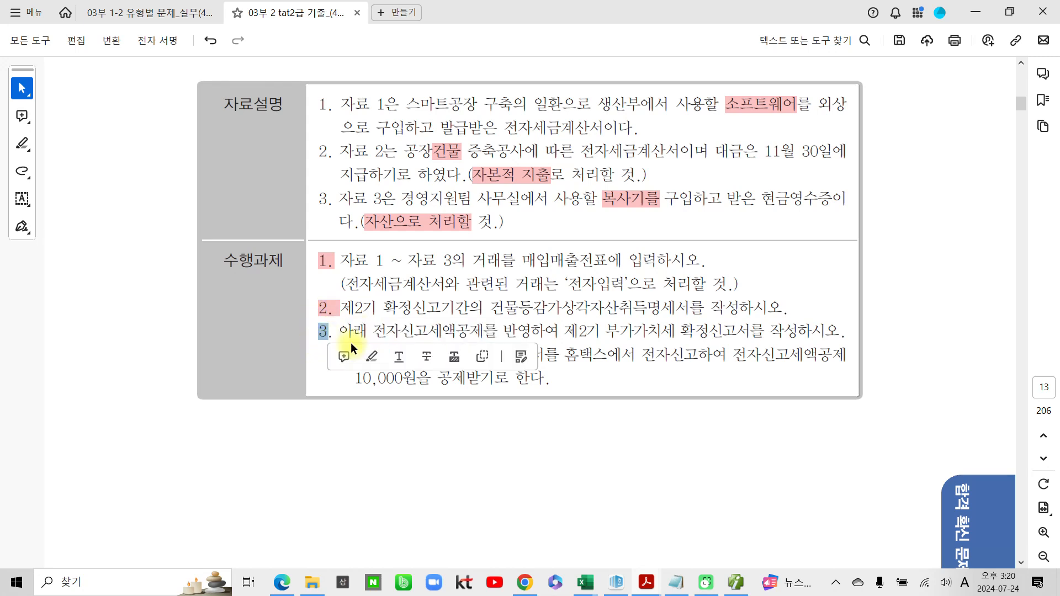
{"action": "left_click", "coordinate": [369, 355]}
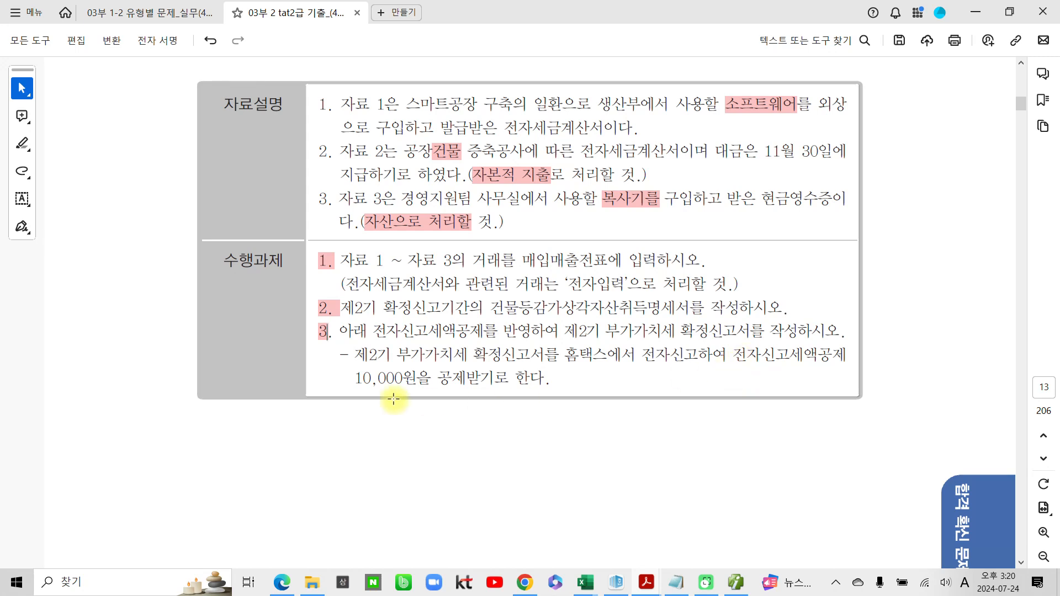
{"action": "left_click_drag", "start_coordinate": [354, 379], "coordinate": [552, 381]}
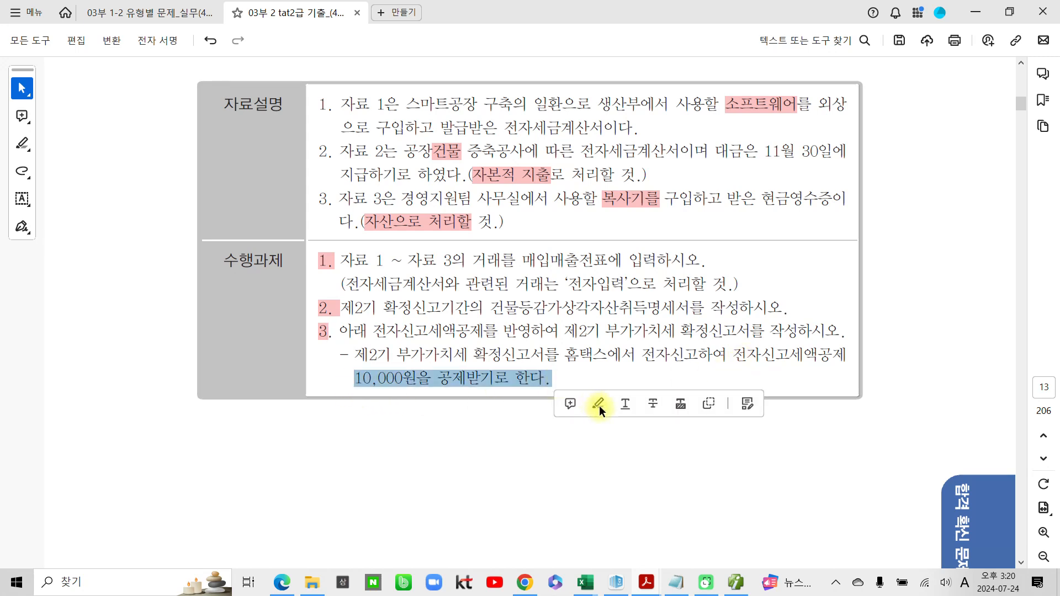
{"action": "left_click", "coordinate": [599, 406]}
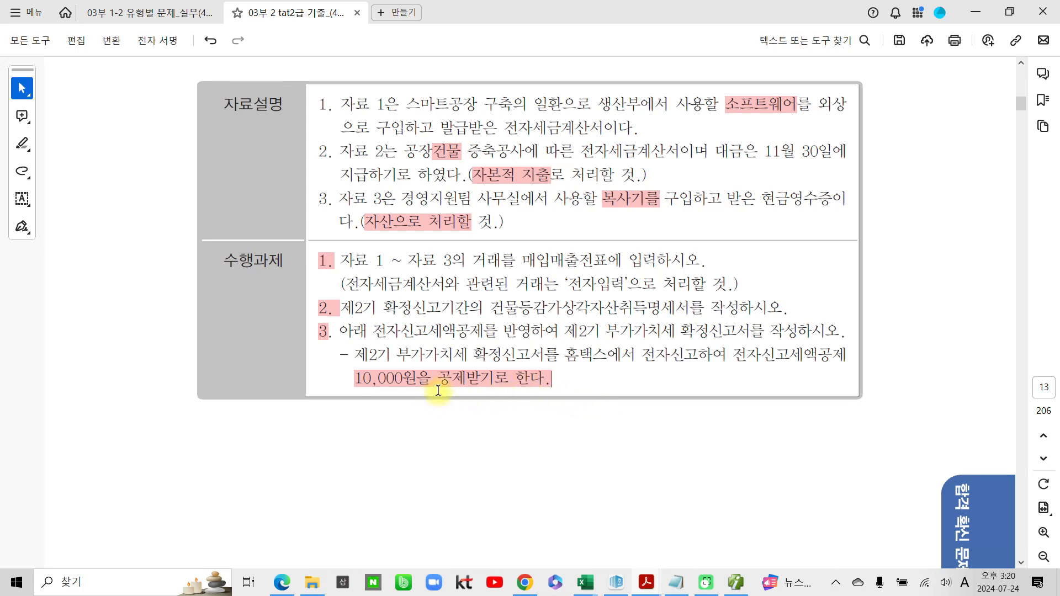
- Switch back to the accounting program and load the 부가가치세신고서 for October 1 to December 31, 2024 as 1.정기신고
{"action": "left_click", "coordinate": [742, 586]}
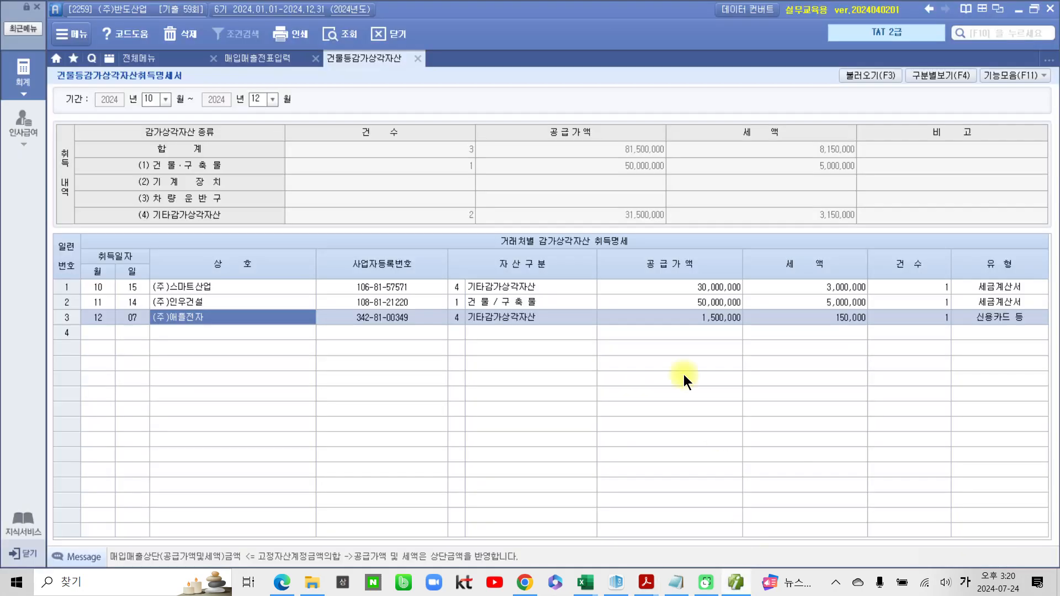
{"action": "left_click", "coordinate": [154, 61]}
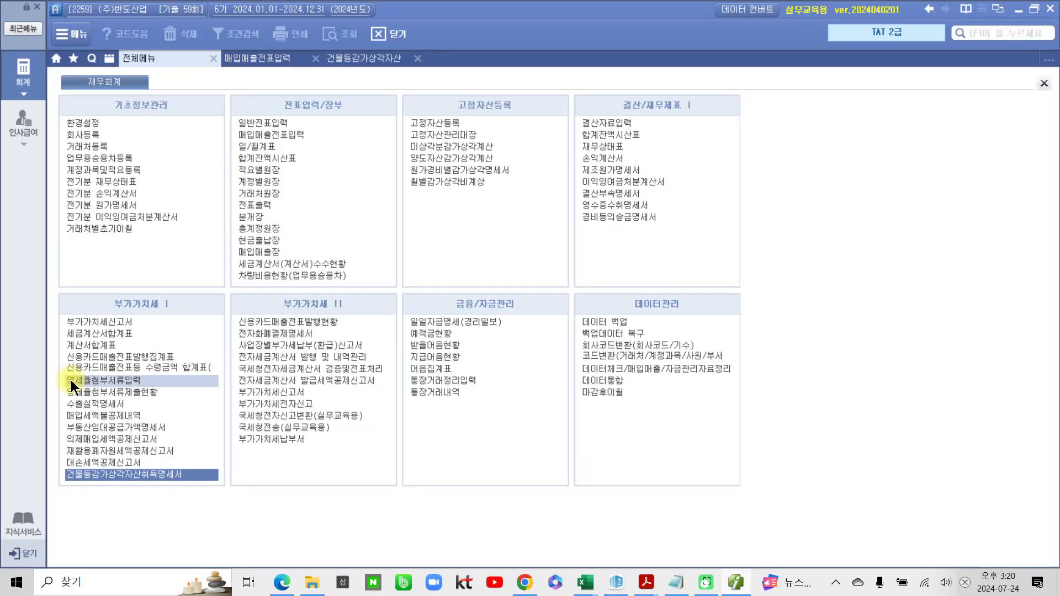
{"action": "left_click", "coordinate": [107, 322]}
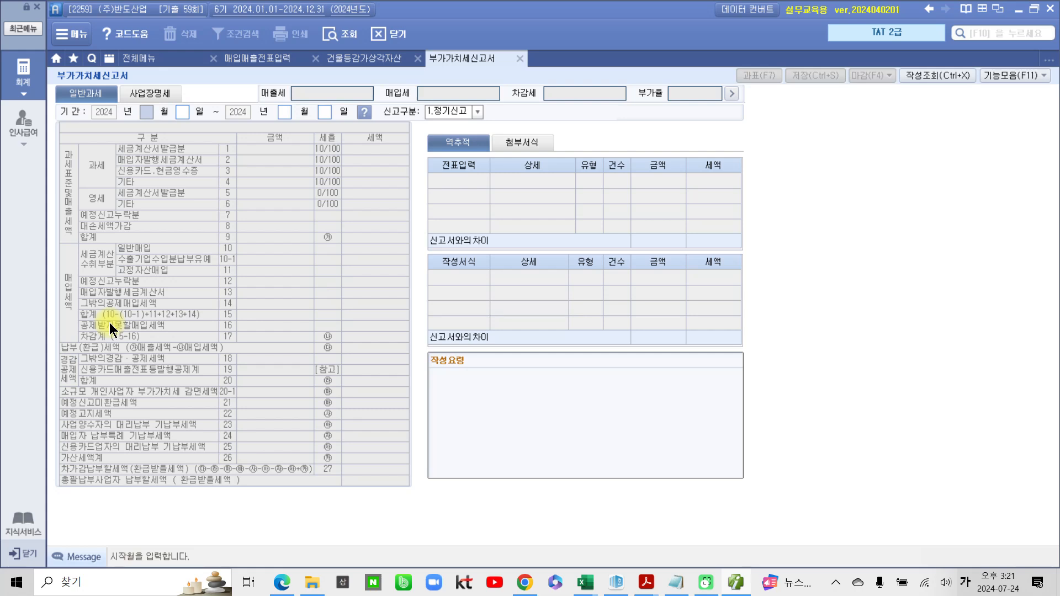
{"action": "type", "text": "10"}
{"action": "key", "text": "Return"}
{"action": "type", "text": "12"}
{"action": "key", "text": "Return"}
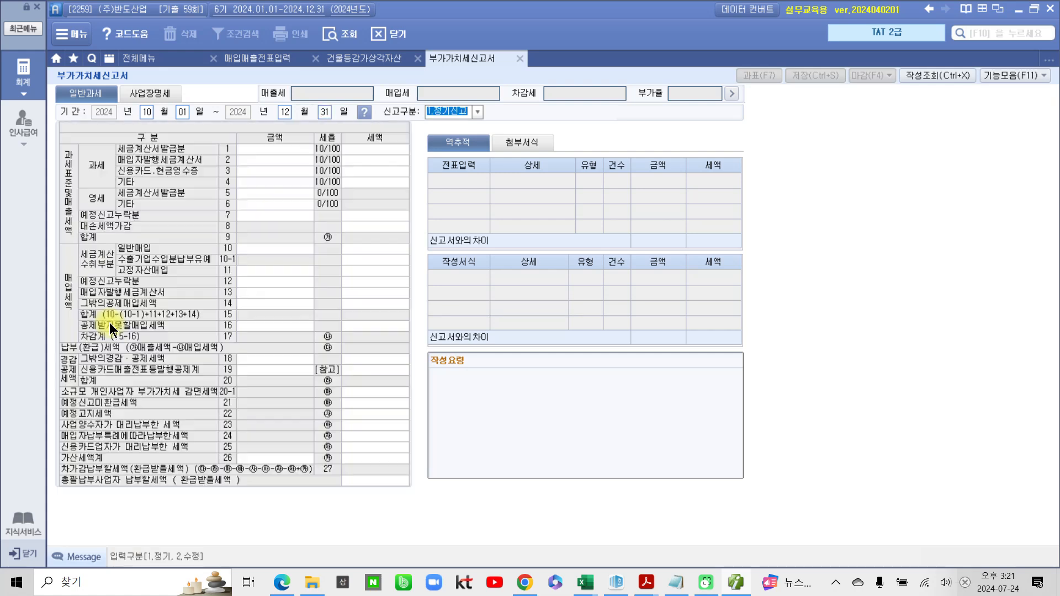
{"action": "key", "text": "Return"}
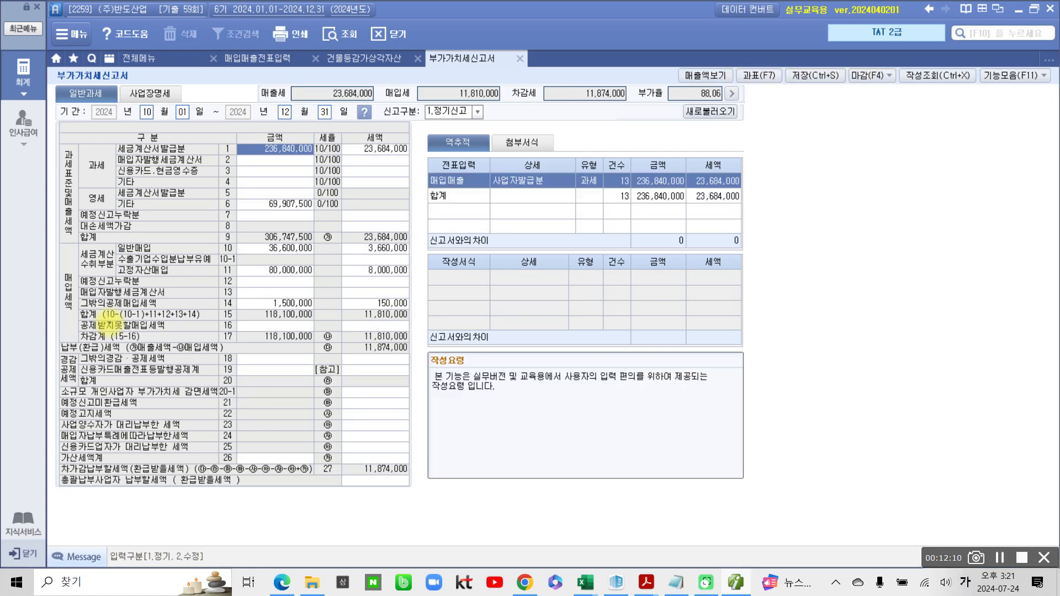
{"action": "mouse_move", "coordinate": [205, 345]}
{"action": "left_mouse_down"}
{"action": "mouse_move", "coordinate": [237, 370]}
{"action": "mouse_move", "coordinate": [390, 366]}
{"action": "mouse_move", "coordinate": [381, 343]}
{"action": "mouse_move", "coordinate": [207, 358]}
{"action": "left_mouse_up"}
{"action": "left_click_drag", "start_coordinate": [387, 347], "coordinate": [380, 375]}
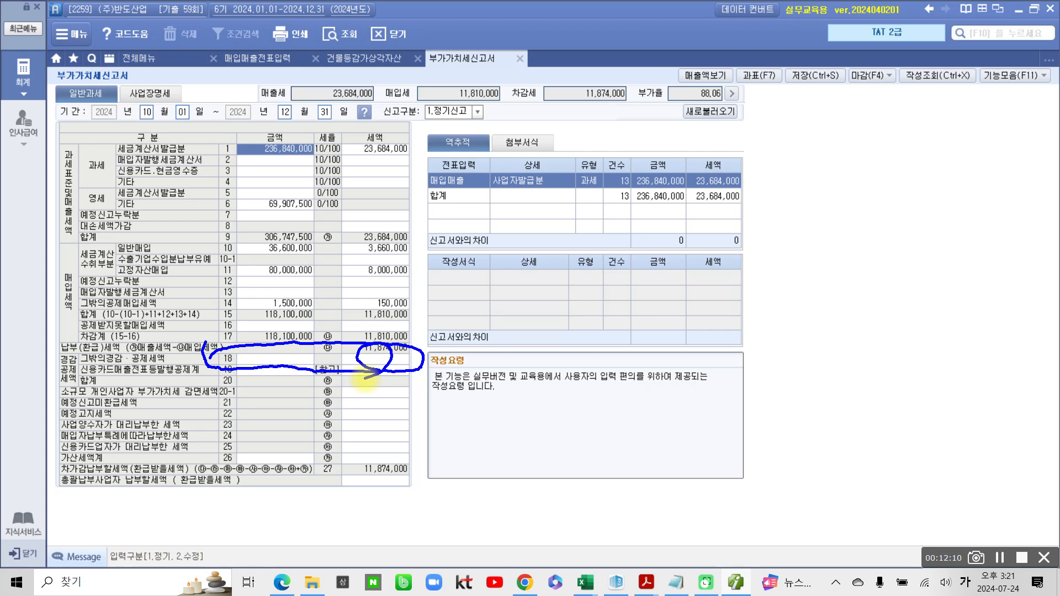
{"action": "left_click_drag", "start_coordinate": [409, 380], "coordinate": [511, 461]}
{"action": "left_click_drag", "start_coordinate": [375, 374], "coordinate": [402, 374]}
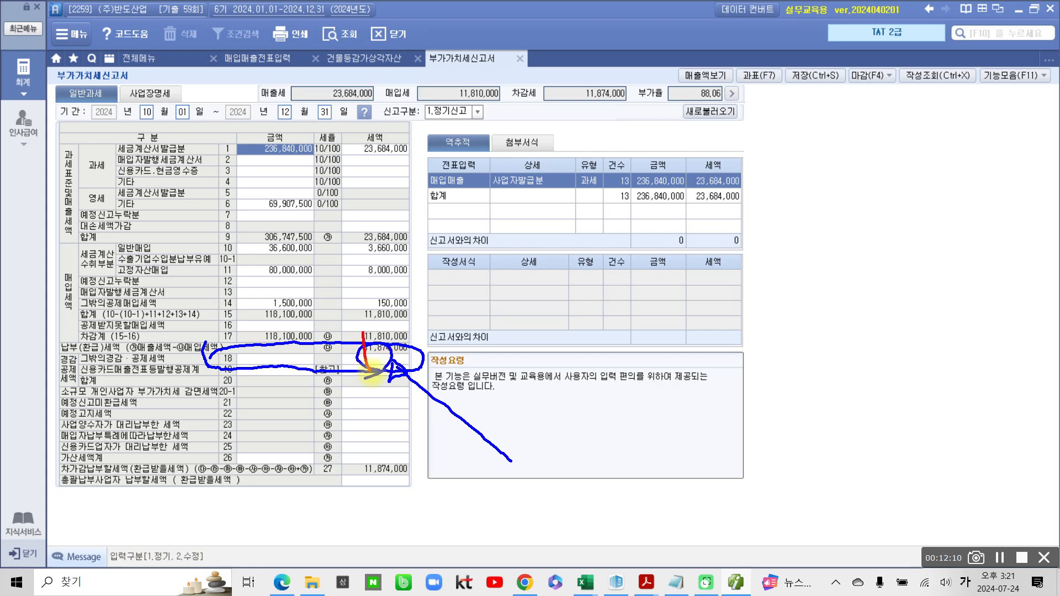
{"action": "key", "text": "Escape"}
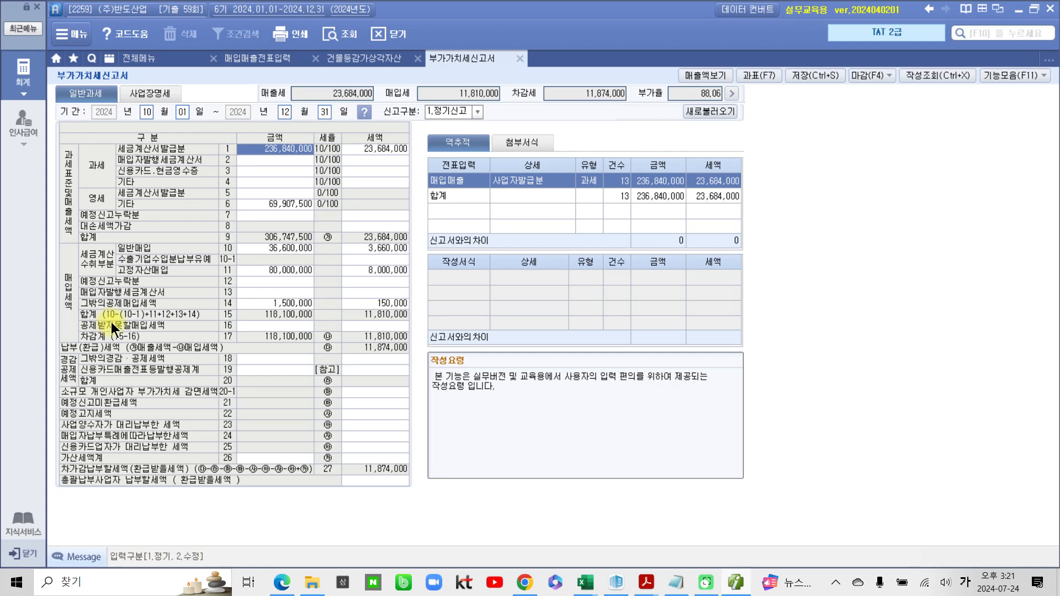
- Open the 그 밖의 경감·공제 세액 명세 for line 18, enter 10,000 as the 전자신고및전자고지 (54) tax credit, and close it
{"action": "left_click", "coordinate": [377, 359]}
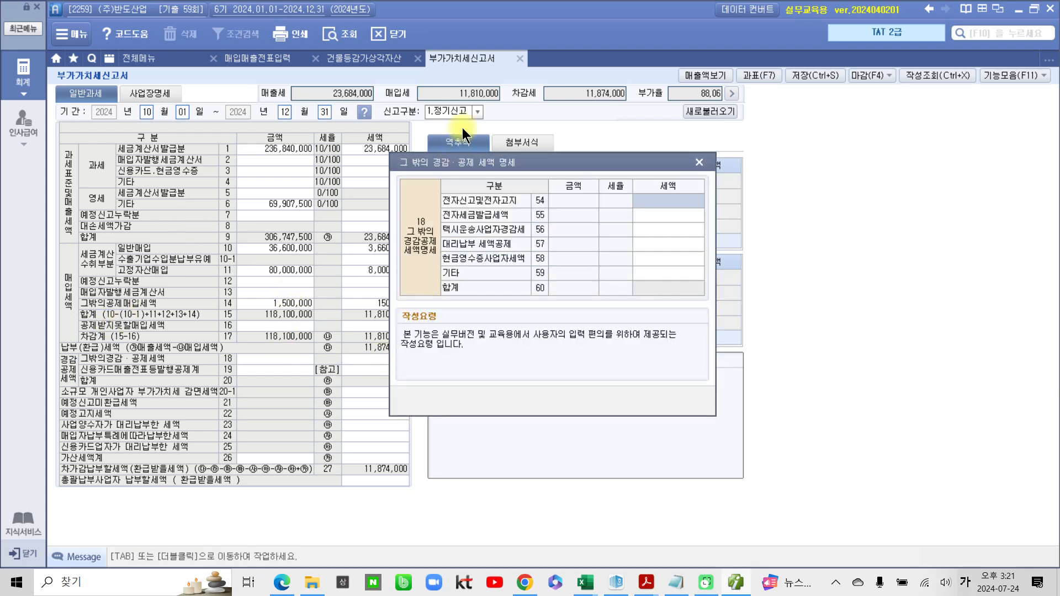
{"action": "left_click_drag", "start_coordinate": [467, 164], "coordinate": [389, 244]}
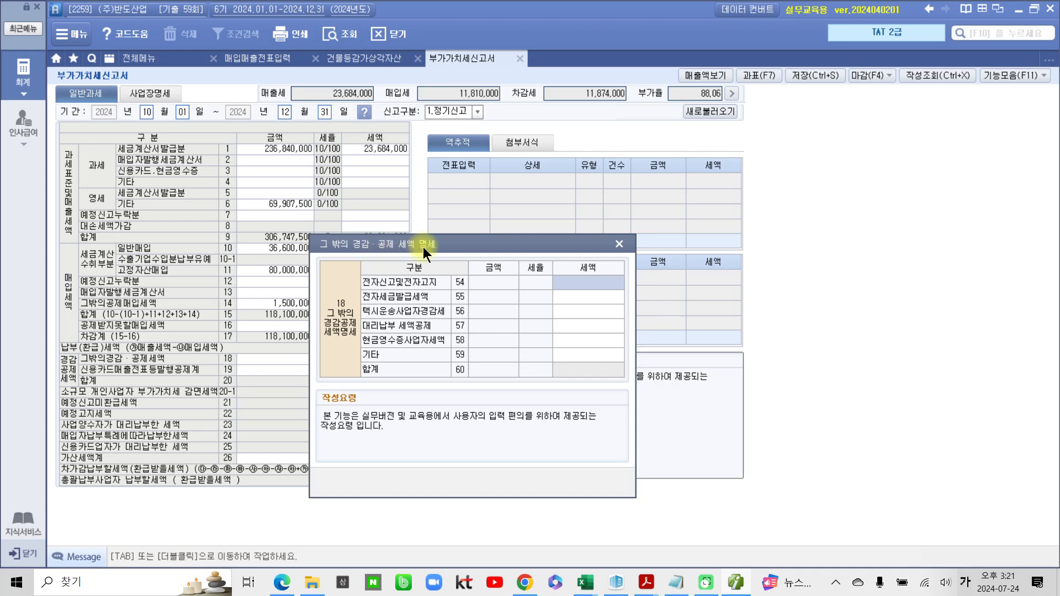
{"action": "left_click_drag", "start_coordinate": [453, 245], "coordinate": [446, 263]}
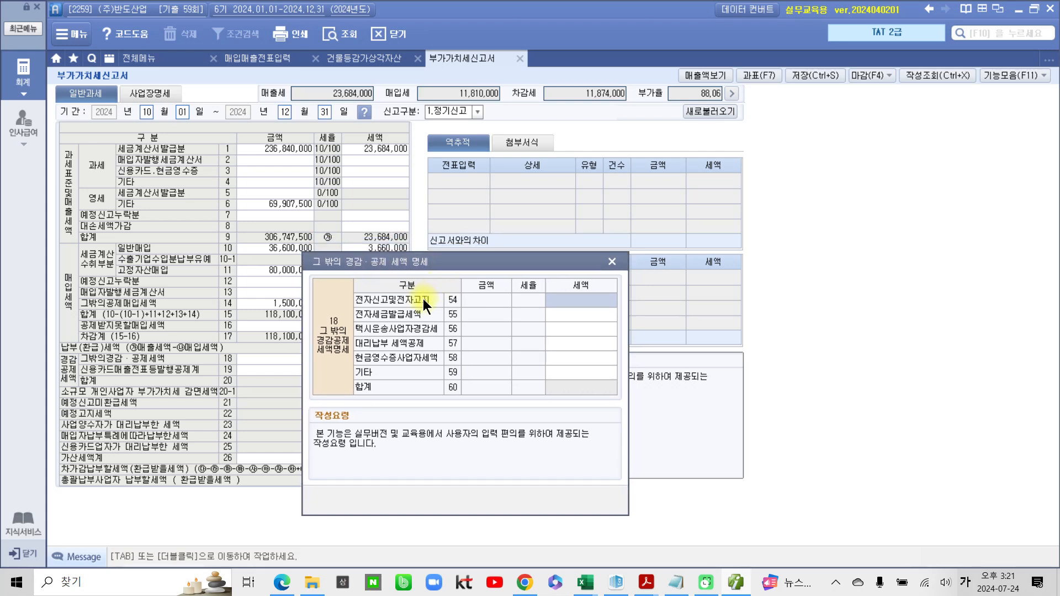
{"action": "left_click_drag", "start_coordinate": [441, 289], "coordinate": [476, 309]}
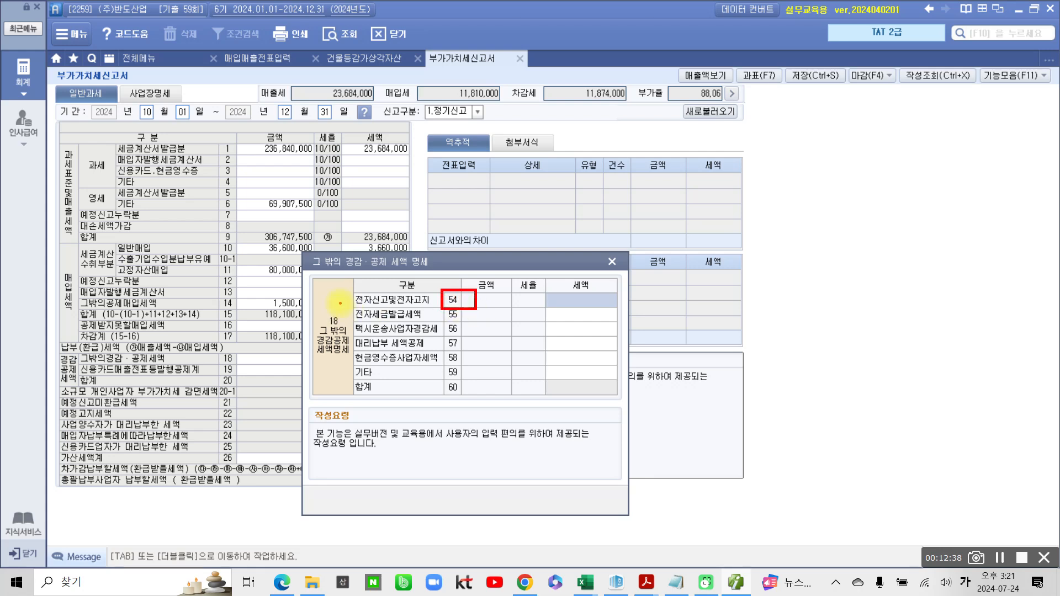
{"action": "left_click_drag", "start_coordinate": [354, 303], "coordinate": [428, 307]}
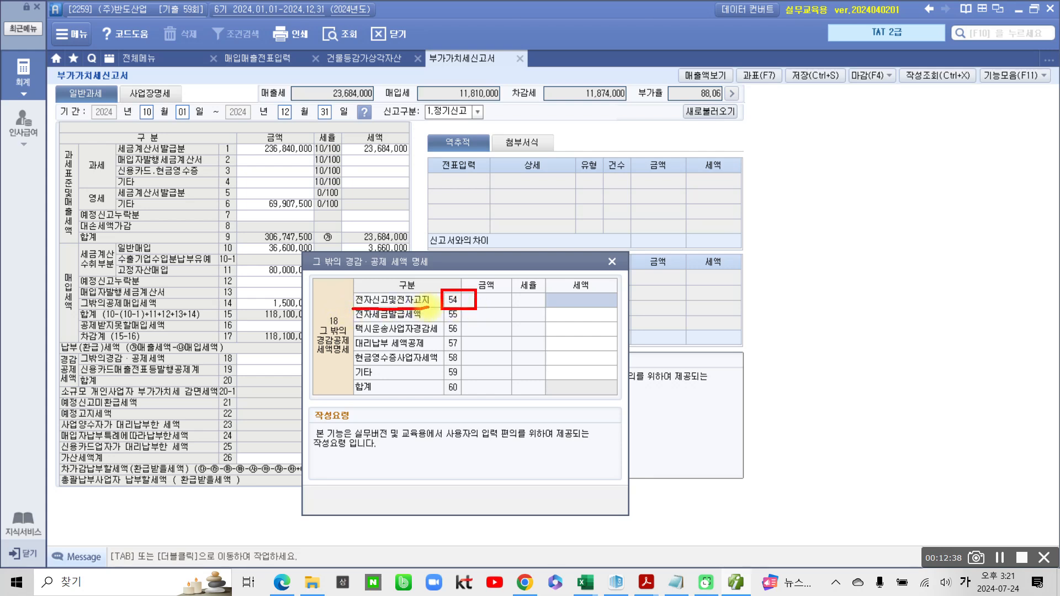
{"action": "mouse_move", "coordinate": [548, 307]}
{"action": "left_mouse_down"}
{"action": "mouse_move", "coordinate": [549, 291]}
{"action": "mouse_move", "coordinate": [590, 288]}
{"action": "mouse_move", "coordinate": [624, 308]}
{"action": "mouse_move", "coordinate": [549, 313]}
{"action": "left_mouse_up"}
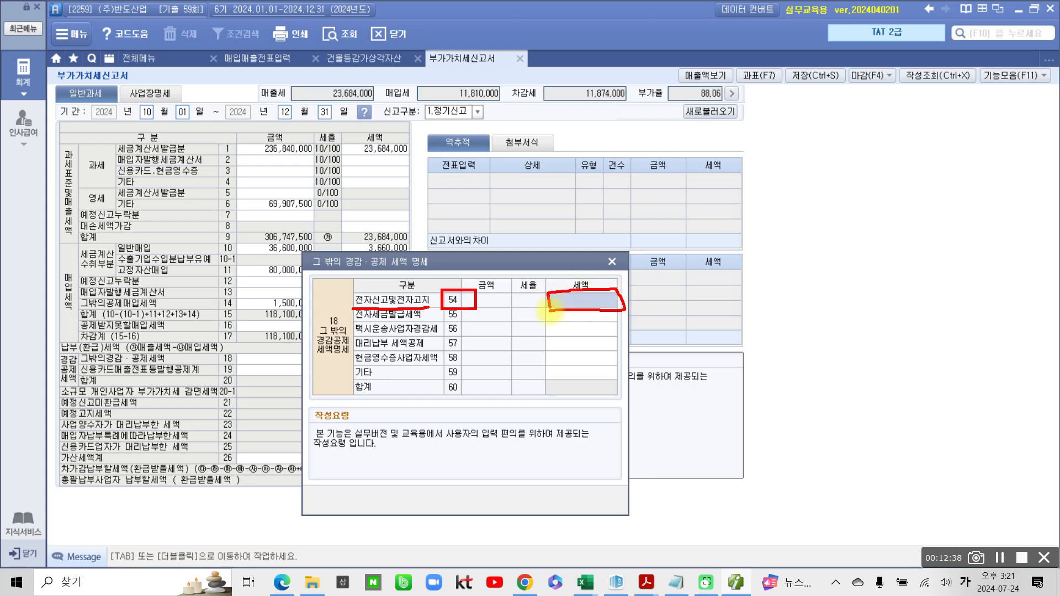
{"action": "key", "text": "Escape"}
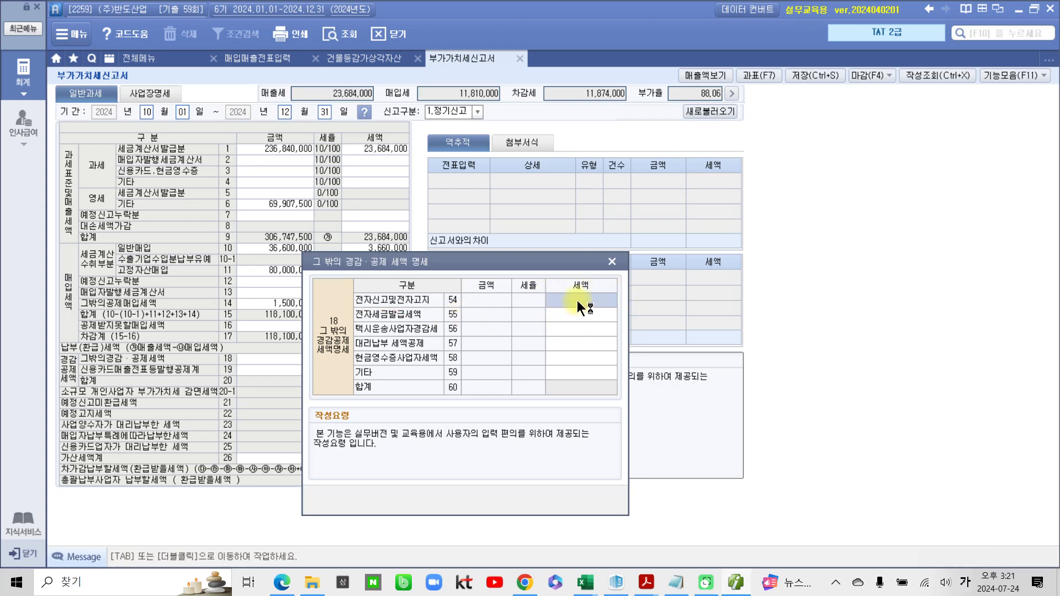
{"action": "key", "text": "Hangul"}
{"action": "type", "text": "10,000"}
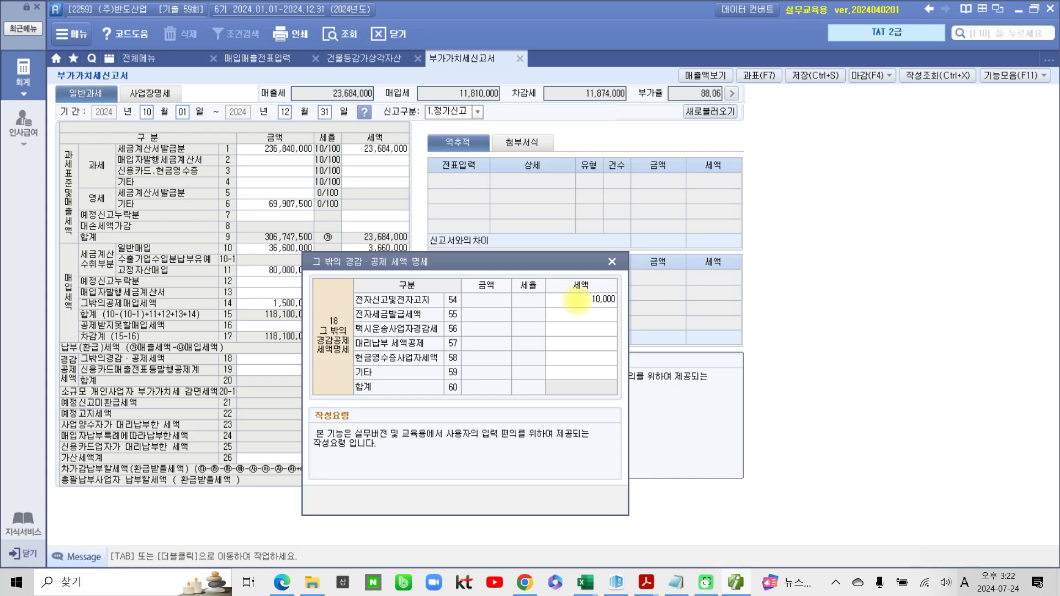
{"action": "key", "text": "Return"}
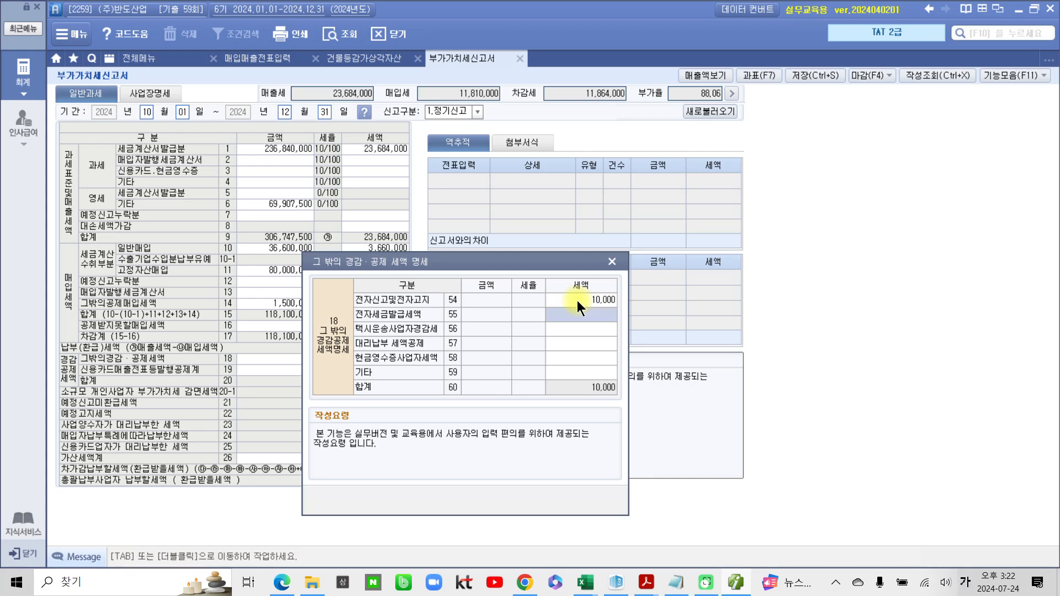
{"action": "left_click", "coordinate": [611, 261]}
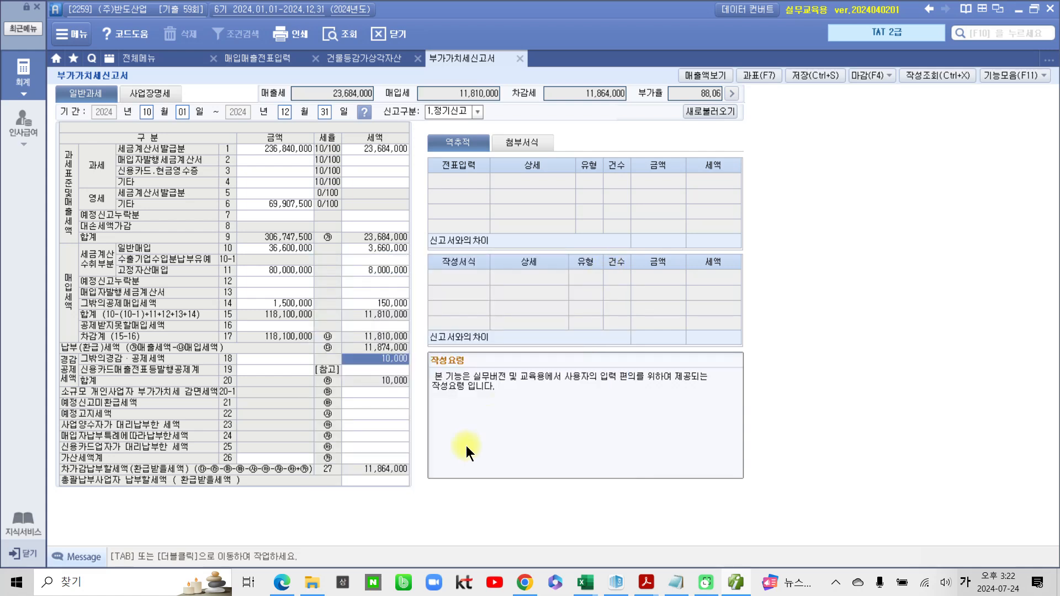
- Save the 부가가치세신고서 with the e-filing credit included and confirm the save
{"action": "mouse_move", "coordinate": [209, 344]}
{"action": "left_mouse_down"}
{"action": "mouse_move", "coordinate": [465, 368]}
{"action": "mouse_move", "coordinate": [429, 351]}
{"action": "left_mouse_up"}
{"action": "left_click", "coordinate": [809, 78]}
{"action": "left_click", "coordinate": [829, 73]}
{"action": "left_click", "coordinate": [521, 324]}
- Reload the saved 부가가치세신고서 for October 1 to December 31, 2024 as 1.정기신고
{"action": "left_click", "coordinate": [149, 114]}
{"action": "key", "text": "Return"}
{"action": "key", "text": "Return"}
{"action": "key", "text": "Return"}
{"action": "key", "text": "Return"}
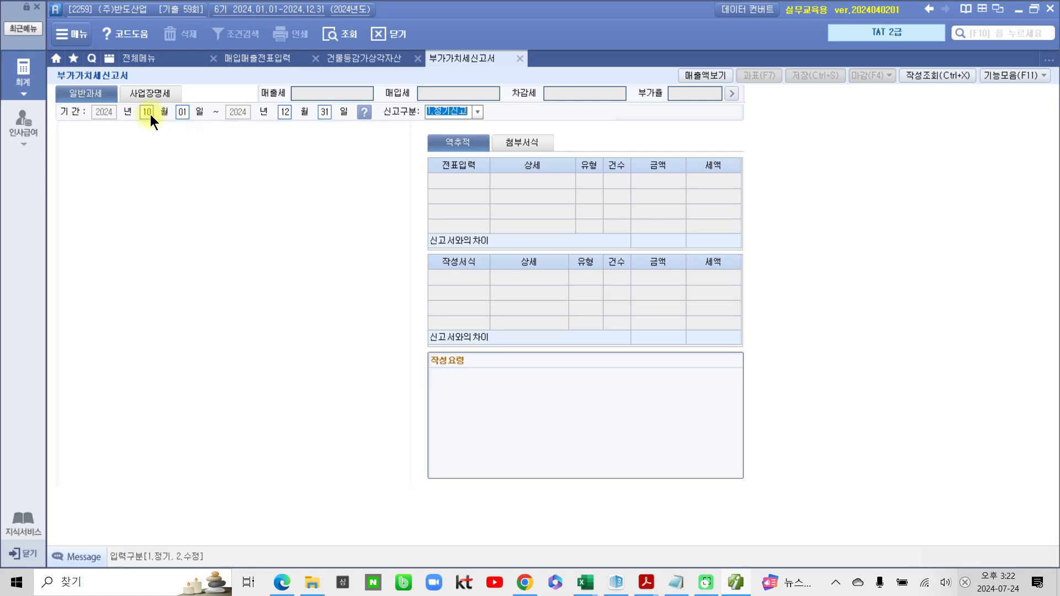
{"action": "key", "text": "Return"}
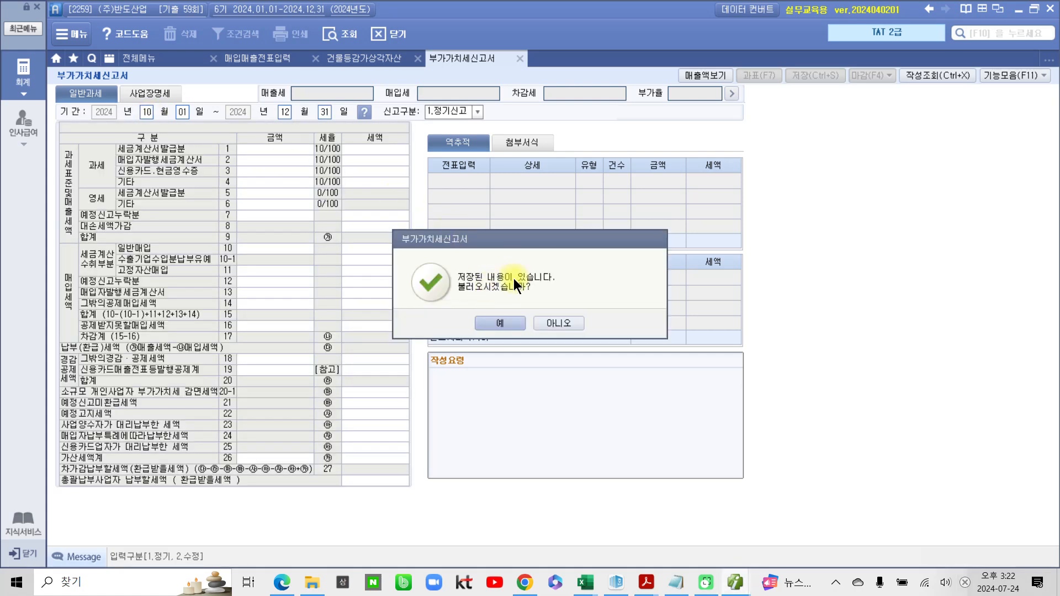
{"action": "left_click", "coordinate": [495, 322]}
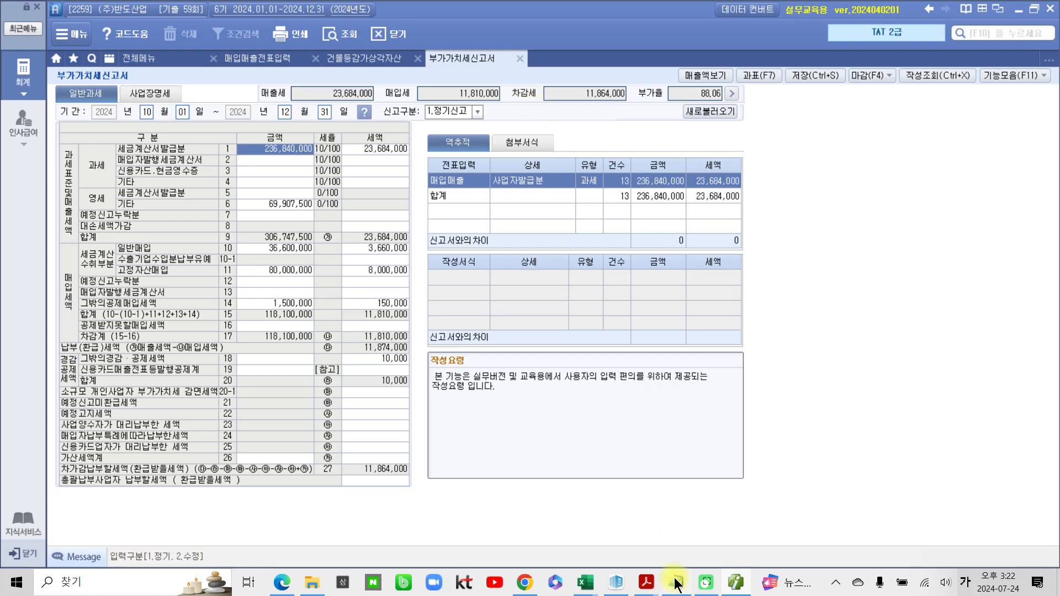
- Switch to the exam PDF and highlight the heading "실무수행평가" on page 14
{"action": "left_click", "coordinate": [736, 583]}
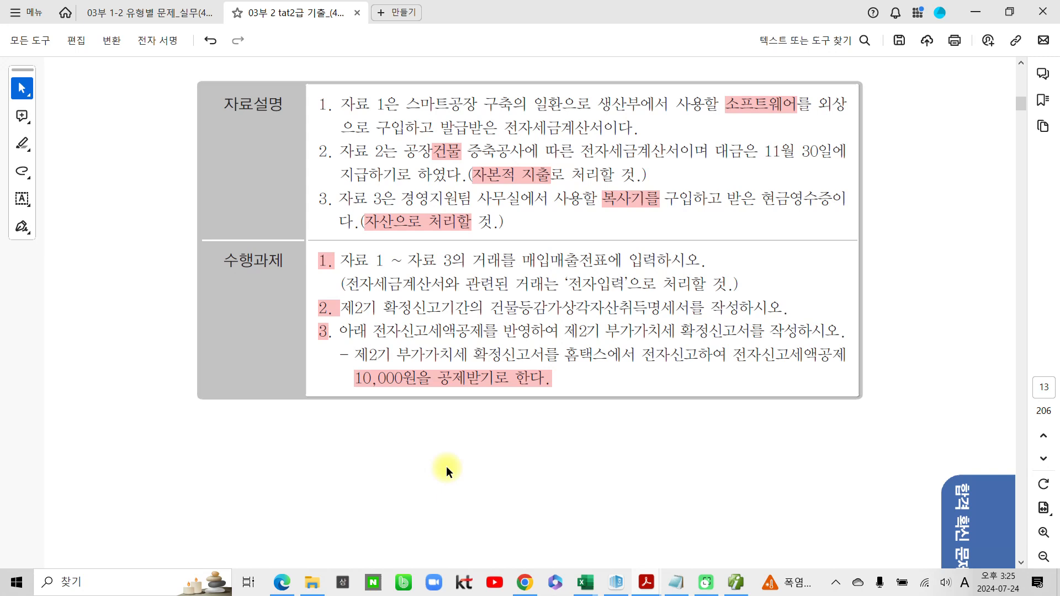
{"action": "scroll", "coordinate": [441, 472], "scroll_direction": "down", "scroll_amount": 6}
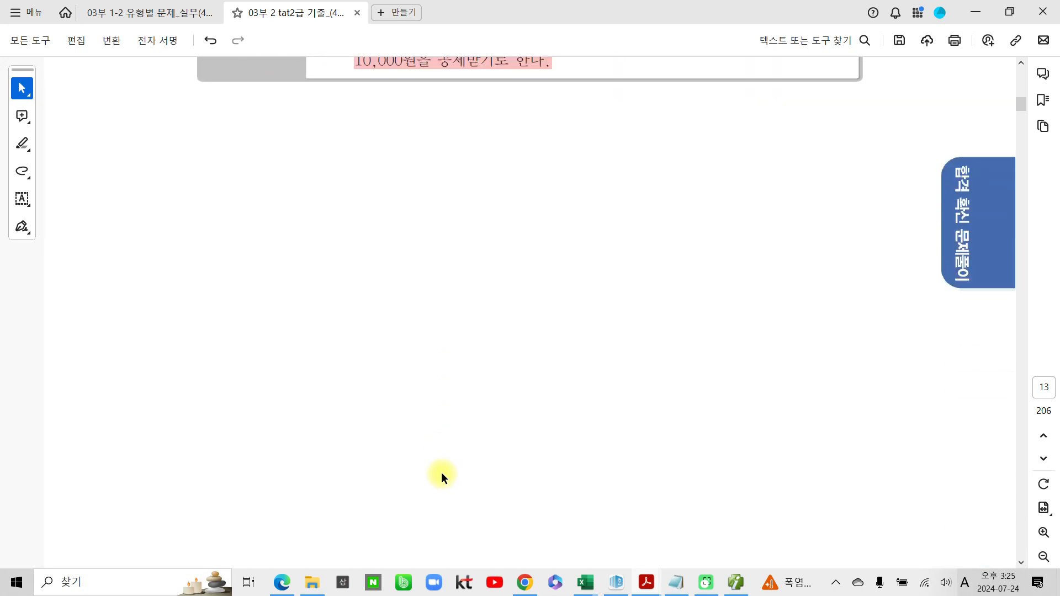
{"action": "scroll", "coordinate": [441, 475], "scroll_direction": "down", "scroll_amount": 10}
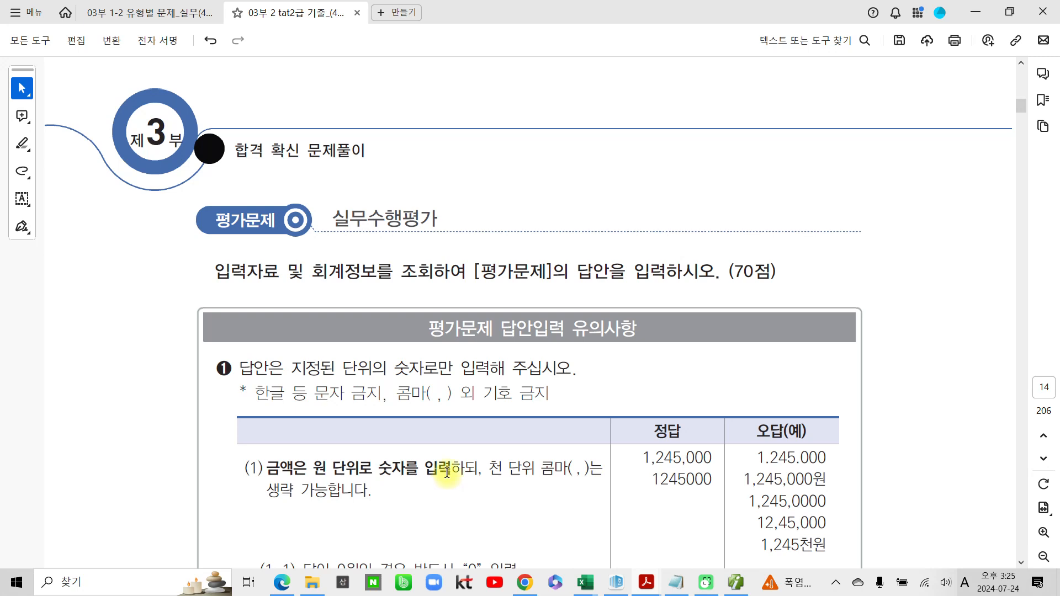
{"action": "scroll", "coordinate": [448, 472], "scroll_direction": "down", "scroll_amount": 1}
{"action": "left_click_drag", "start_coordinate": [331, 194], "coordinate": [440, 185]}
{"action": "left_click", "coordinate": [480, 151]}
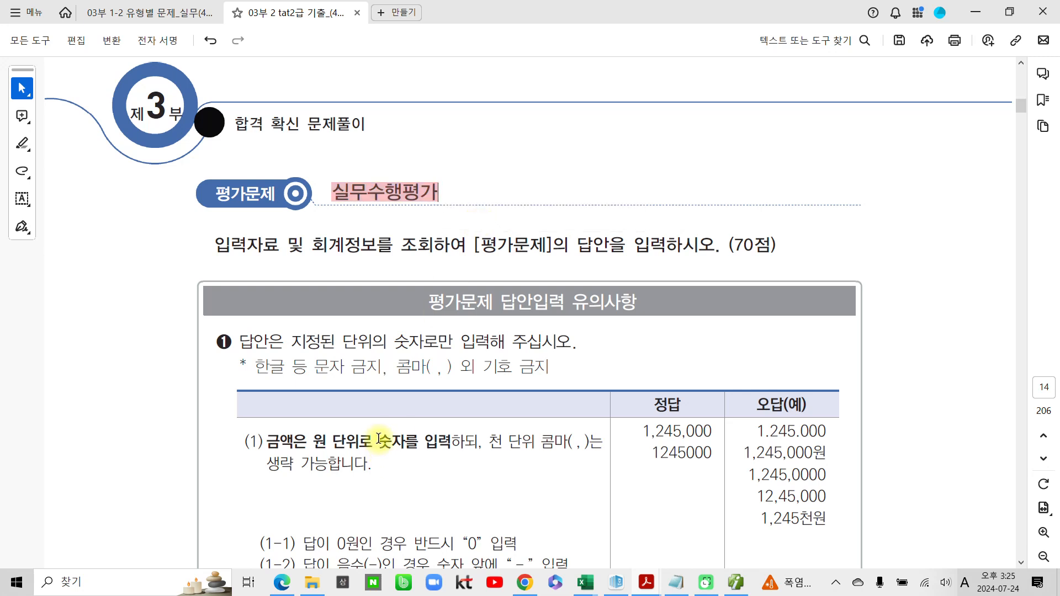
- Examine the 70-point evaluation instruction and note 1's table of correct and incorrect answer formats in the 평가문제 답안입력 유의사항
{"action": "scroll", "coordinate": [379, 440], "scroll_direction": "down", "scroll_amount": 1}
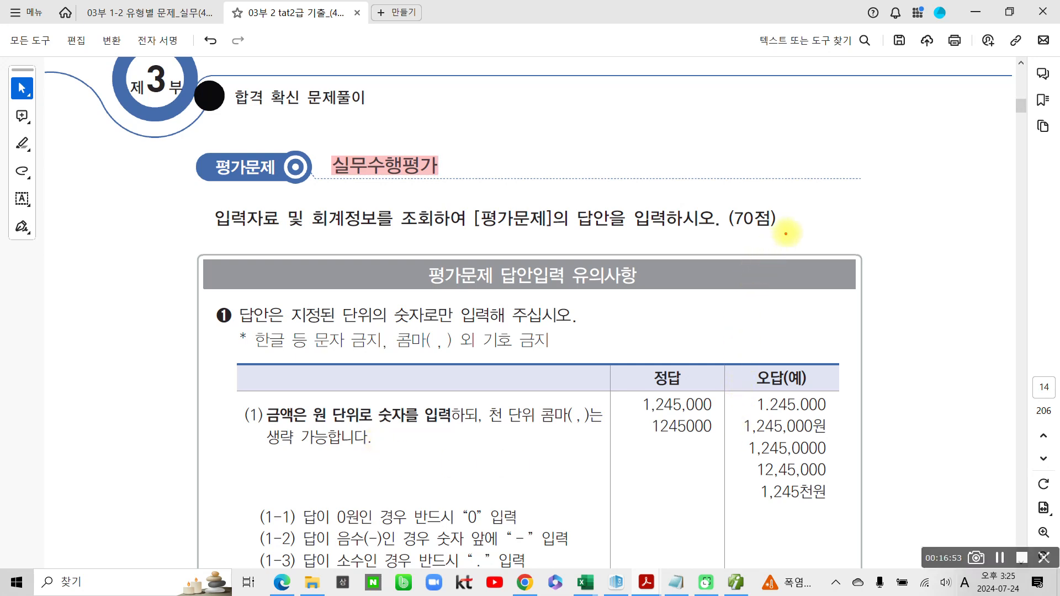
{"action": "mouse_move", "coordinate": [753, 192]}
{"action": "left_mouse_down"}
{"action": "mouse_move", "coordinate": [726, 194]}
{"action": "mouse_move", "coordinate": [709, 243]}
{"action": "mouse_move", "coordinate": [781, 226]}
{"action": "mouse_move", "coordinate": [746, 192]}
{"action": "left_mouse_up"}
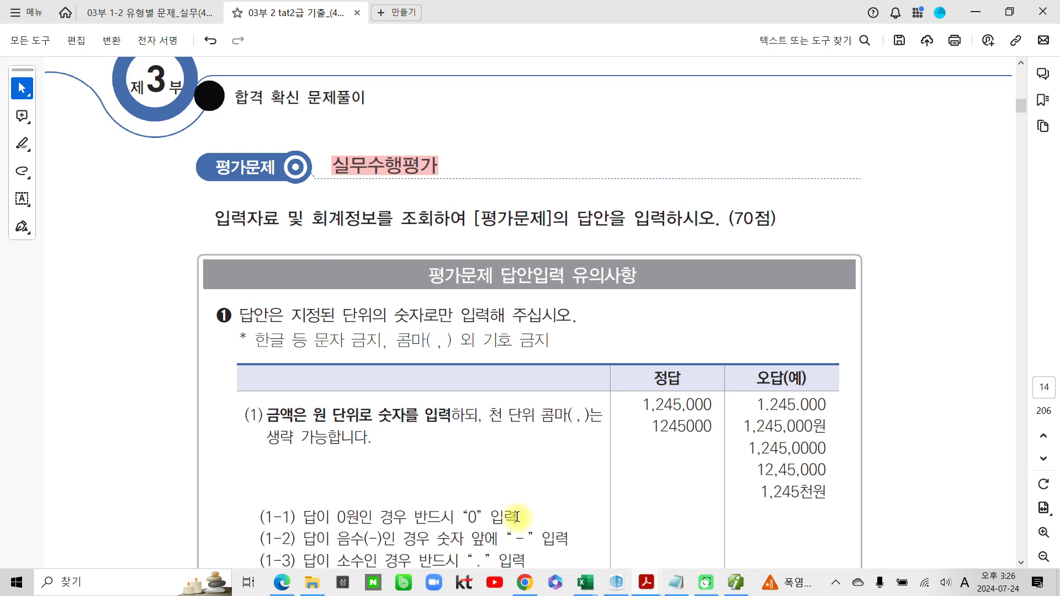
{"action": "left_click", "coordinate": [305, 564]}
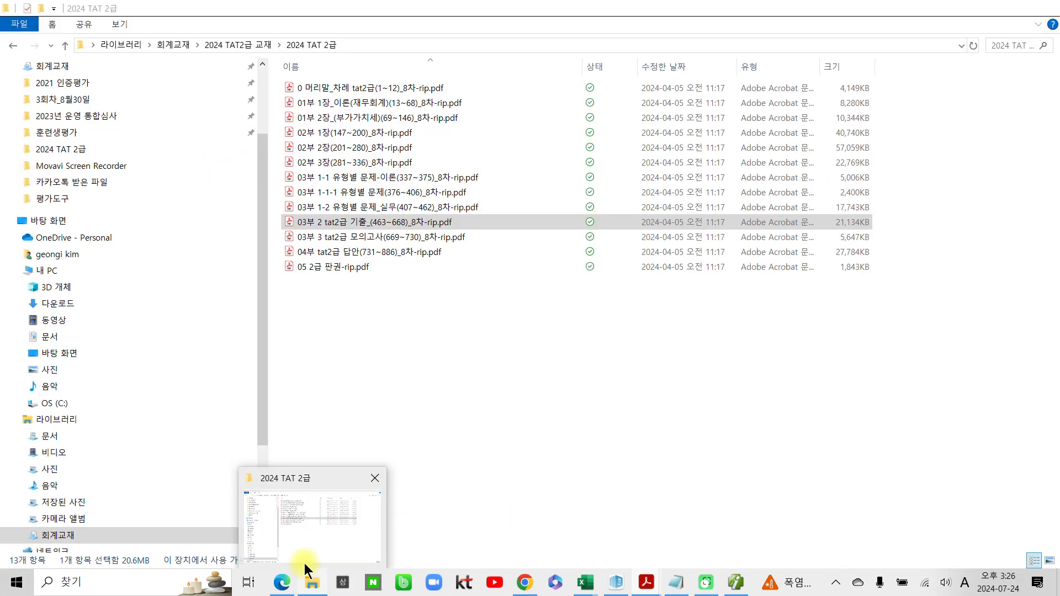
{"action": "left_click", "coordinate": [645, 584]}
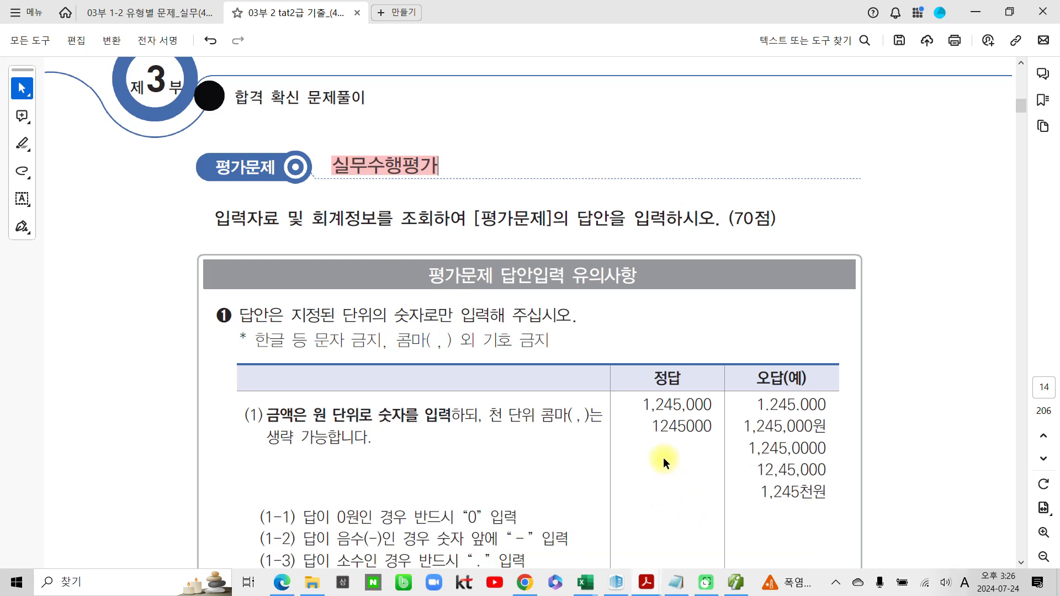
{"action": "mouse_move", "coordinate": [770, 251]}
{"action": "left_mouse_down"}
{"action": "mouse_move", "coordinate": [782, 184]}
{"action": "mouse_move", "coordinate": [778, 300]}
{"action": "left_mouse_up"}
{"action": "scroll", "coordinate": [567, 482], "scroll_direction": "down", "scroll_amount": 3}
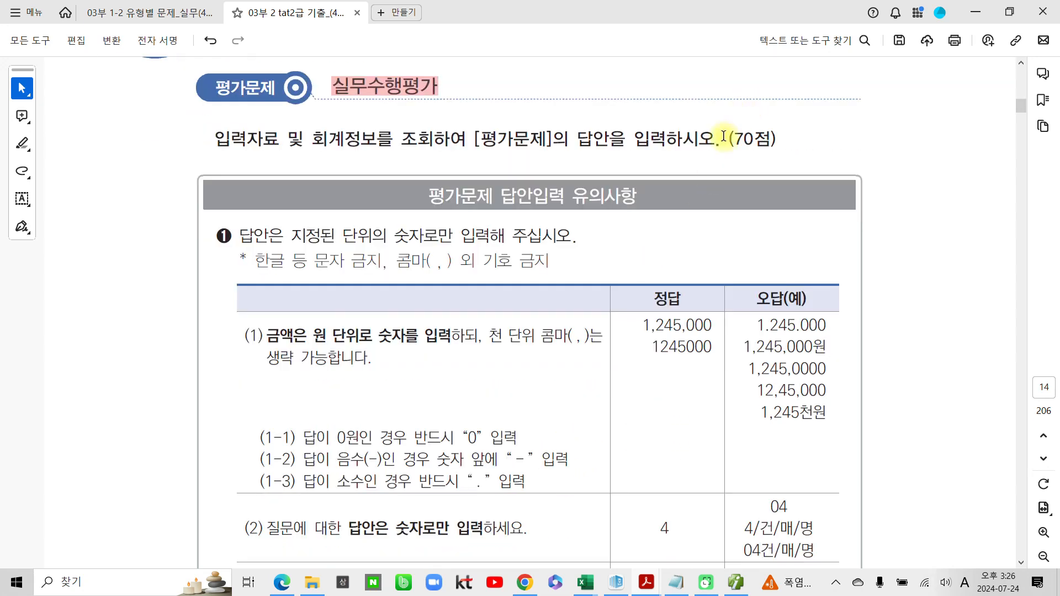
{"action": "scroll", "coordinate": [461, 298], "scroll_direction": "down", "scroll_amount": 5}
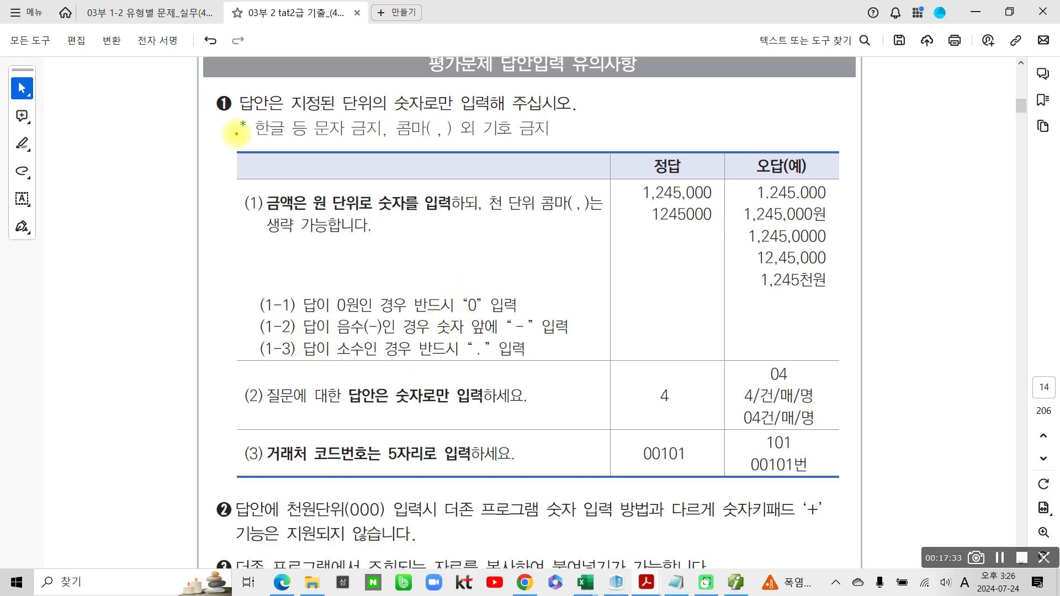
{"action": "mouse_move", "coordinate": [628, 98]}
{"action": "left_mouse_down"}
{"action": "mouse_move", "coordinate": [559, 62]}
{"action": "mouse_move", "coordinate": [647, 101]}
{"action": "left_mouse_up"}
{"action": "mouse_move", "coordinate": [240, 153]}
{"action": "left_mouse_down"}
{"action": "mouse_move", "coordinate": [194, 301]}
{"action": "mouse_move", "coordinate": [209, 441]}
{"action": "mouse_move", "coordinate": [228, 474]}
{"action": "left_mouse_up"}
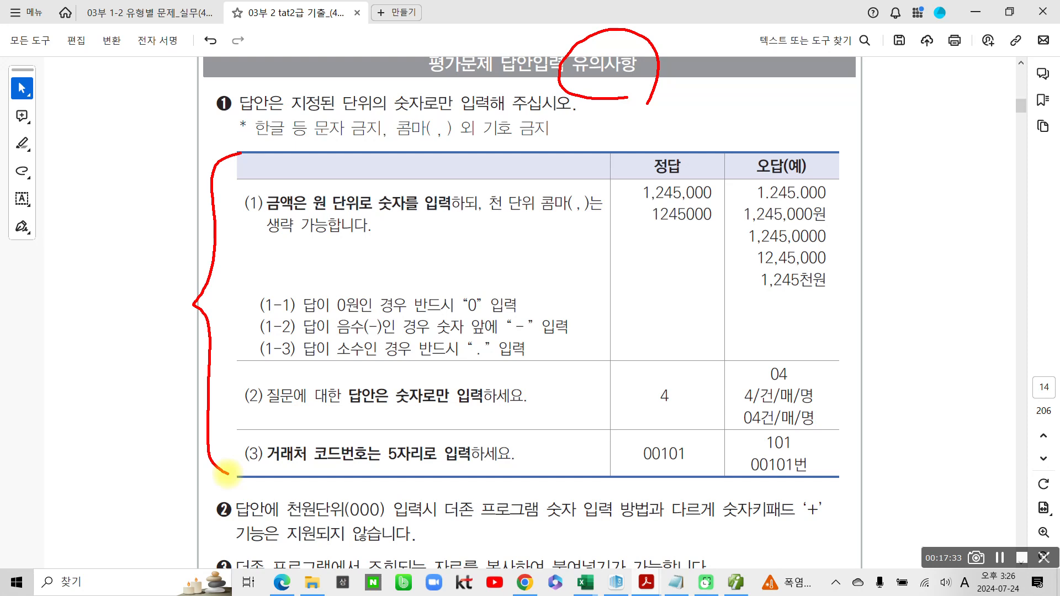
{"action": "key", "text": "Escape"}
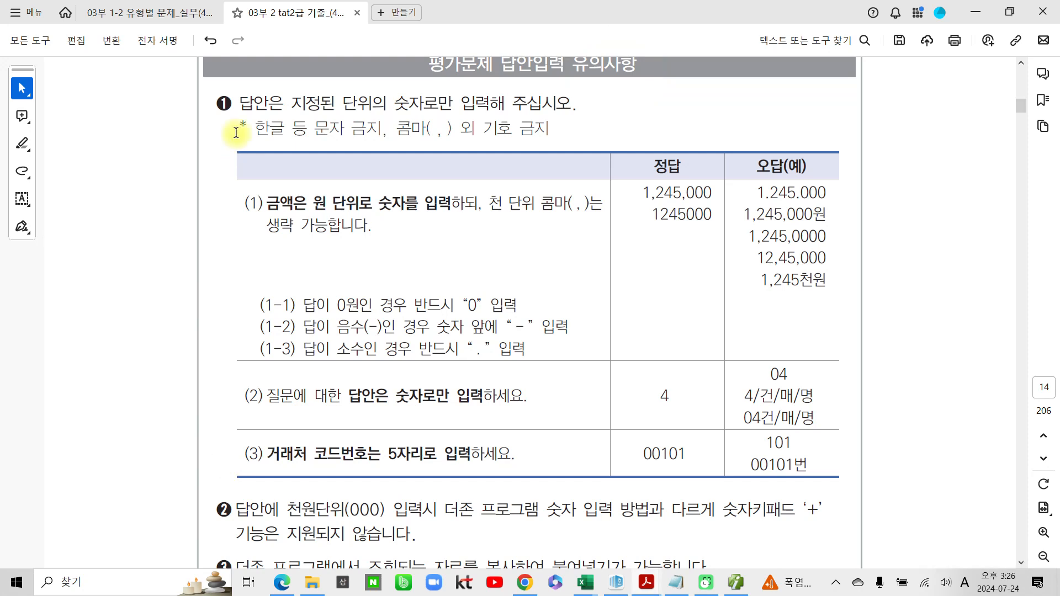
- Examine note 2 of the 답안입력 유의사항 on entering thousands (000) and the numeric keypad '+' function
{"action": "scroll", "coordinate": [251, 130], "scroll_direction": "down", "scroll_amount": 5}
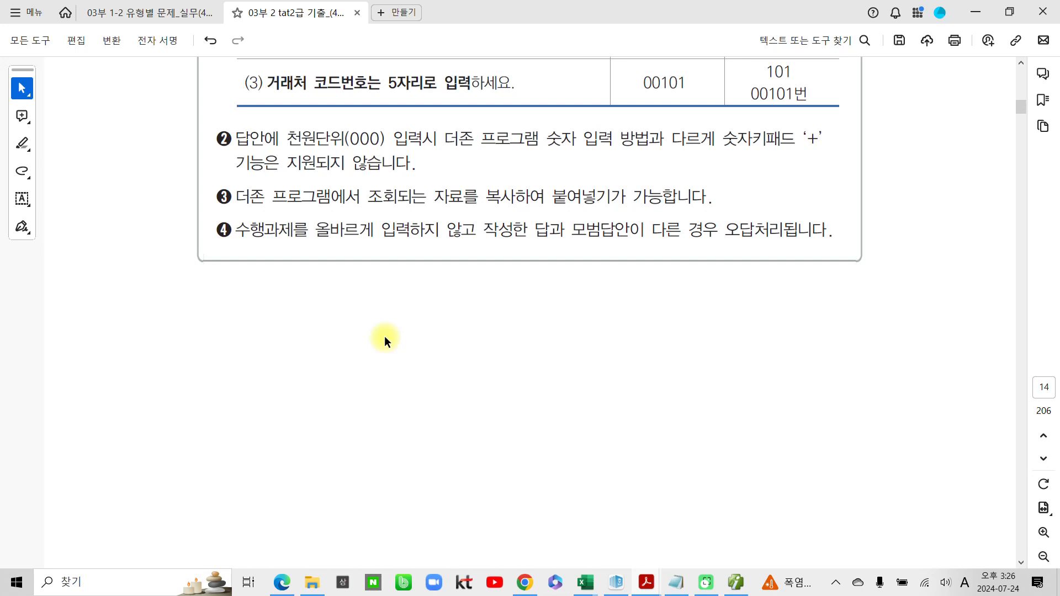
{"action": "scroll", "coordinate": [384, 335], "scroll_direction": "down", "scroll_amount": 1}
{"action": "scroll", "coordinate": [384, 336], "scroll_direction": "up", "scroll_amount": 1}
{"action": "scroll", "coordinate": [384, 343], "scroll_direction": "up", "scroll_amount": 1}
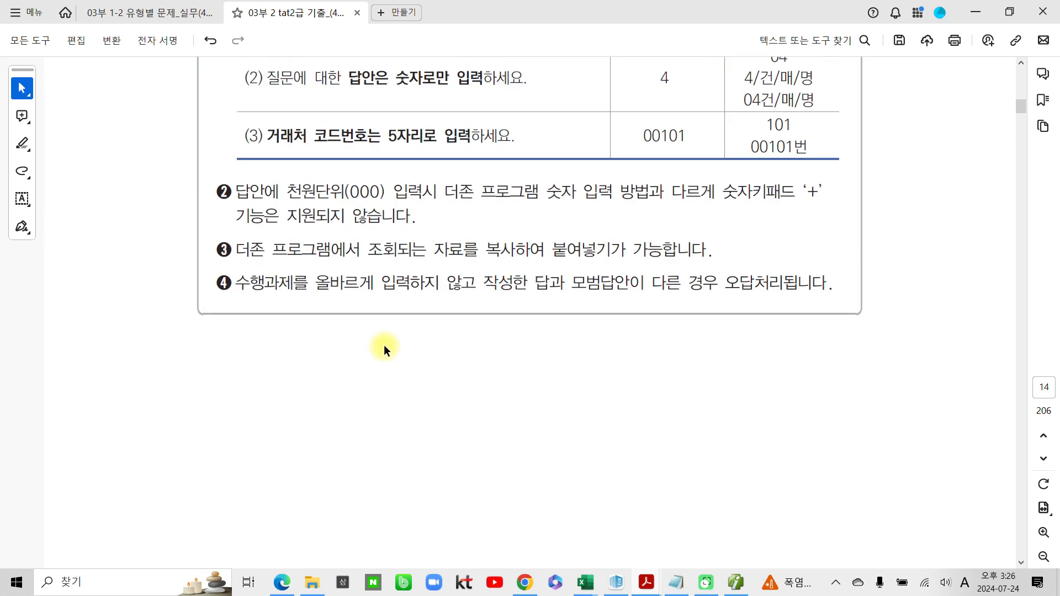
{"action": "scroll", "coordinate": [376, 301], "scroll_direction": "up", "scroll_amount": 1}
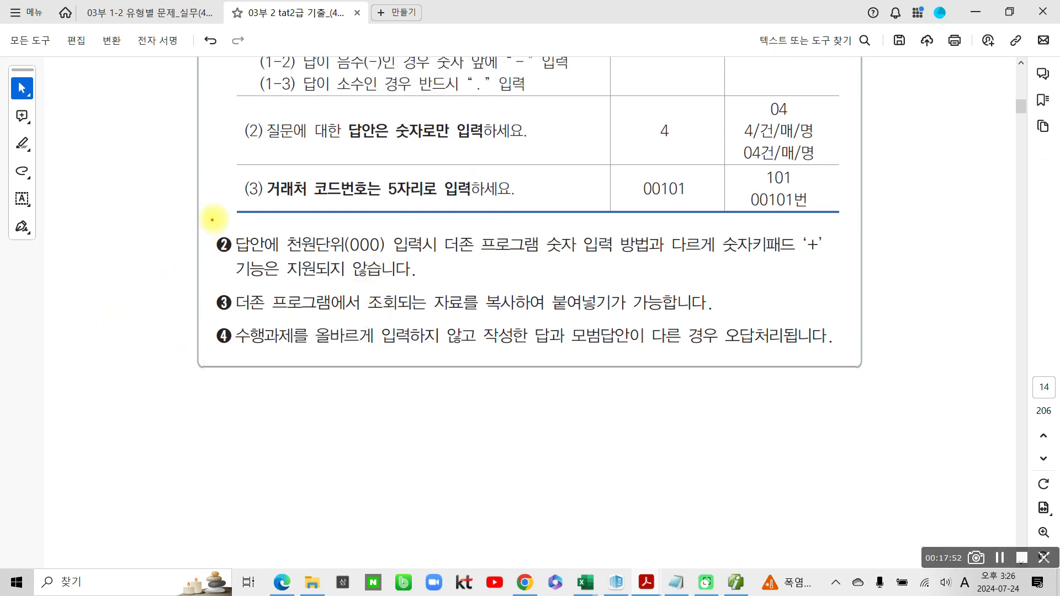
{"action": "mouse_move", "coordinate": [205, 223]}
{"action": "left_mouse_down"}
{"action": "mouse_move", "coordinate": [661, 292]}
{"action": "mouse_move", "coordinate": [899, 289]}
{"action": "left_mouse_up"}
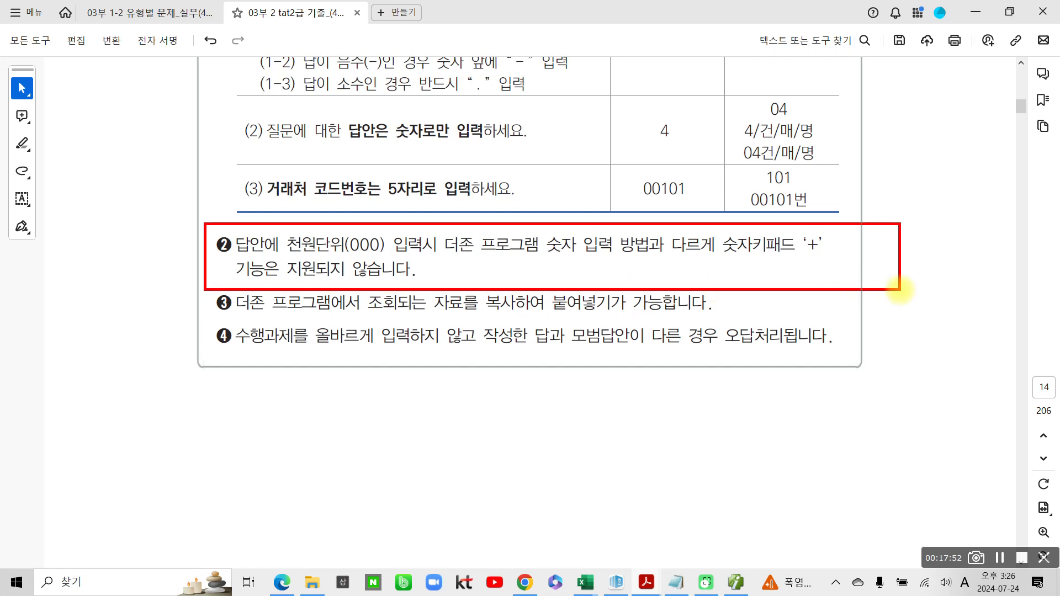
{"action": "left_click_drag", "start_coordinate": [231, 254], "coordinate": [386, 255]}
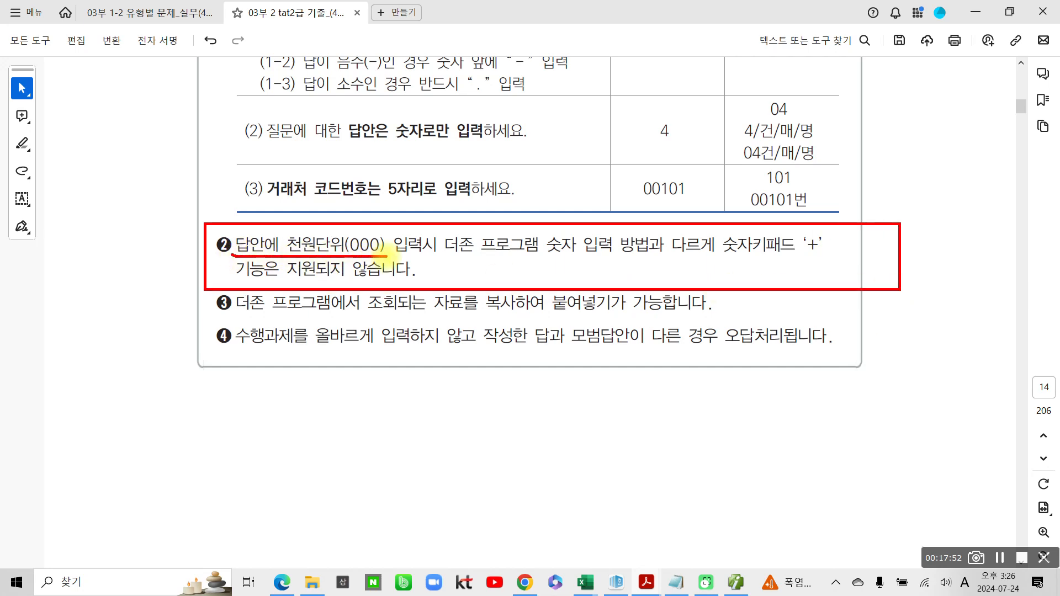
{"action": "mouse_move", "coordinate": [395, 256]}
{"action": "left_mouse_down"}
{"action": "mouse_move", "coordinate": [801, 257]}
{"action": "mouse_move", "coordinate": [828, 256]}
{"action": "mouse_move", "coordinate": [793, 246]}
{"action": "mouse_move", "coordinate": [836, 236]}
{"action": "mouse_move", "coordinate": [835, 251]}
{"action": "left_mouse_up"}
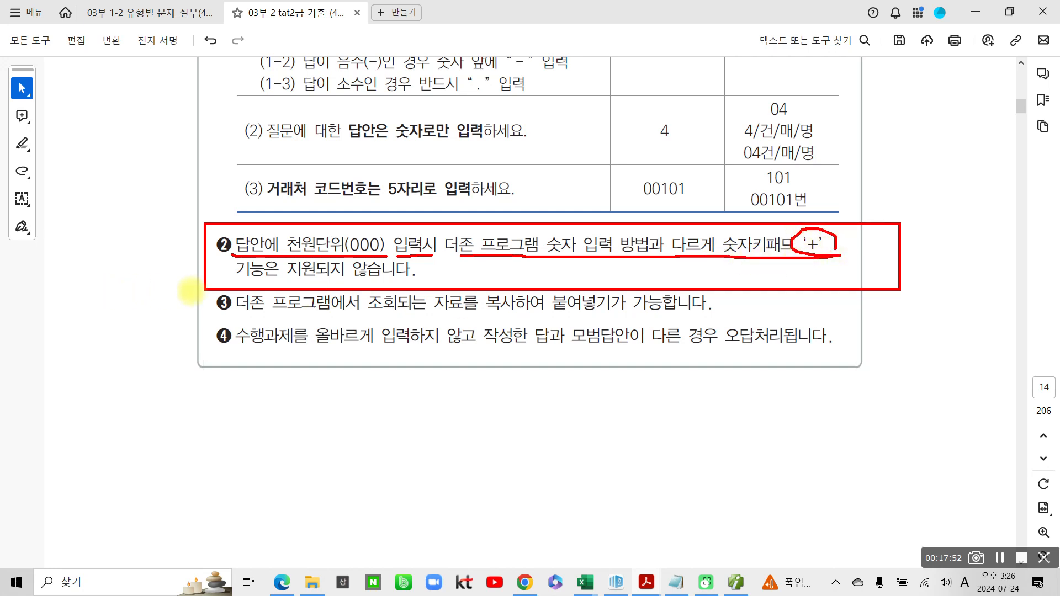
{"action": "left_click_drag", "start_coordinate": [234, 280], "coordinate": [418, 280]}
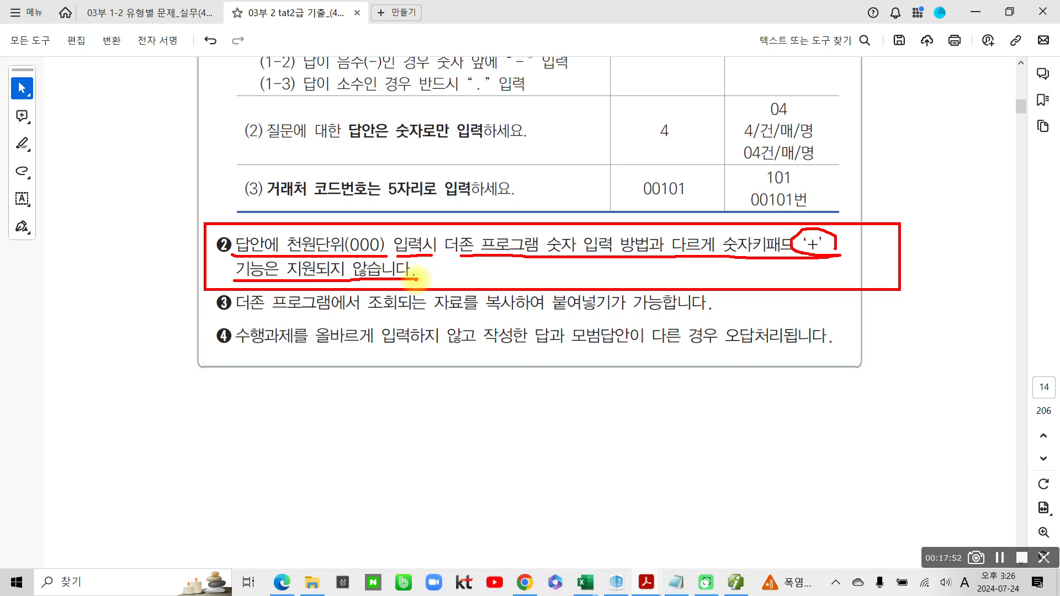
- Switch to the accounting program and open 일반전표입력 for January 1, 2024
{"action": "key", "text": "Escape"}
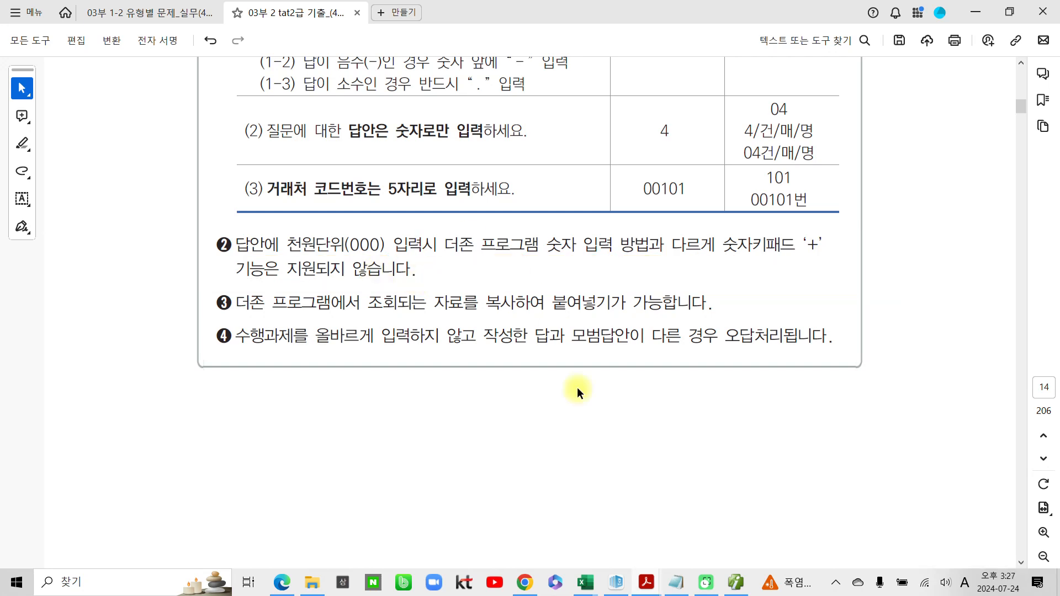
{"action": "left_click", "coordinate": [733, 583]}
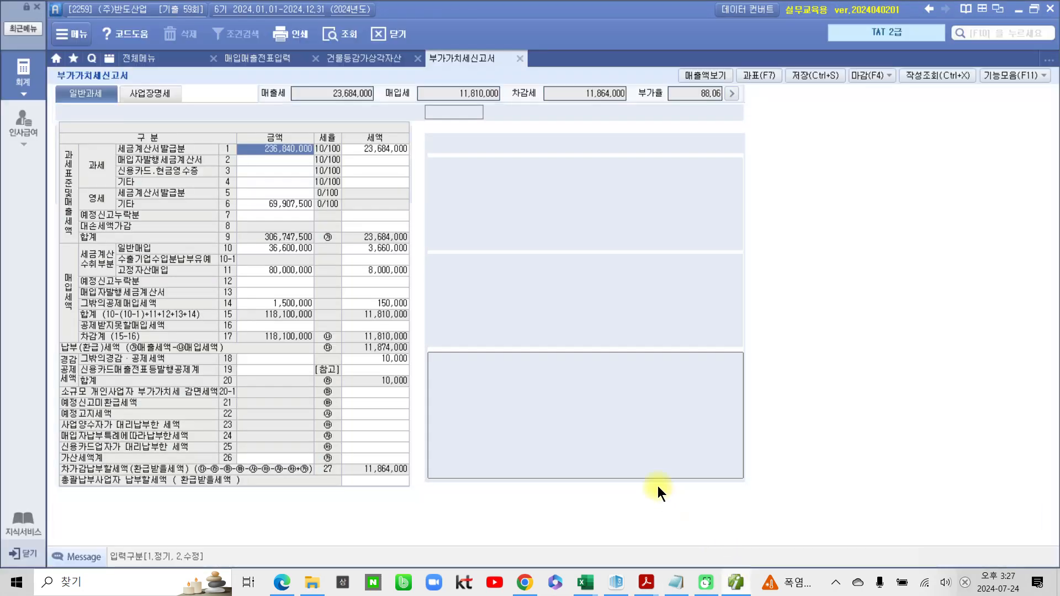
{"action": "left_click", "coordinate": [185, 57]}
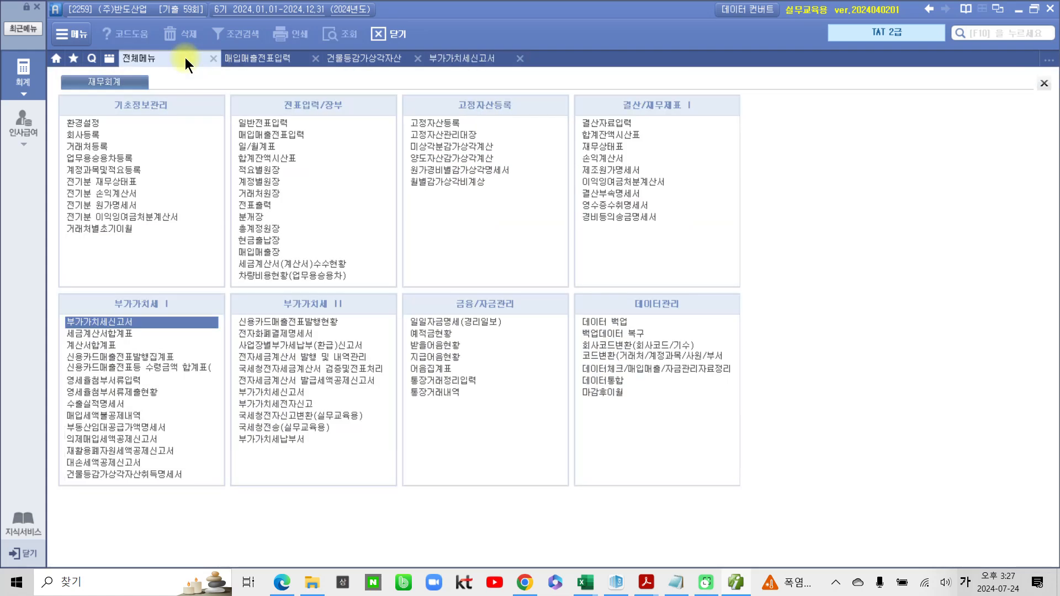
{"action": "left_click", "coordinate": [271, 123]}
{"action": "type", "text": "01"}
{"action": "key", "text": "Return"}
{"action": "type", "text": "01"}
{"action": "key", "text": "Return"}
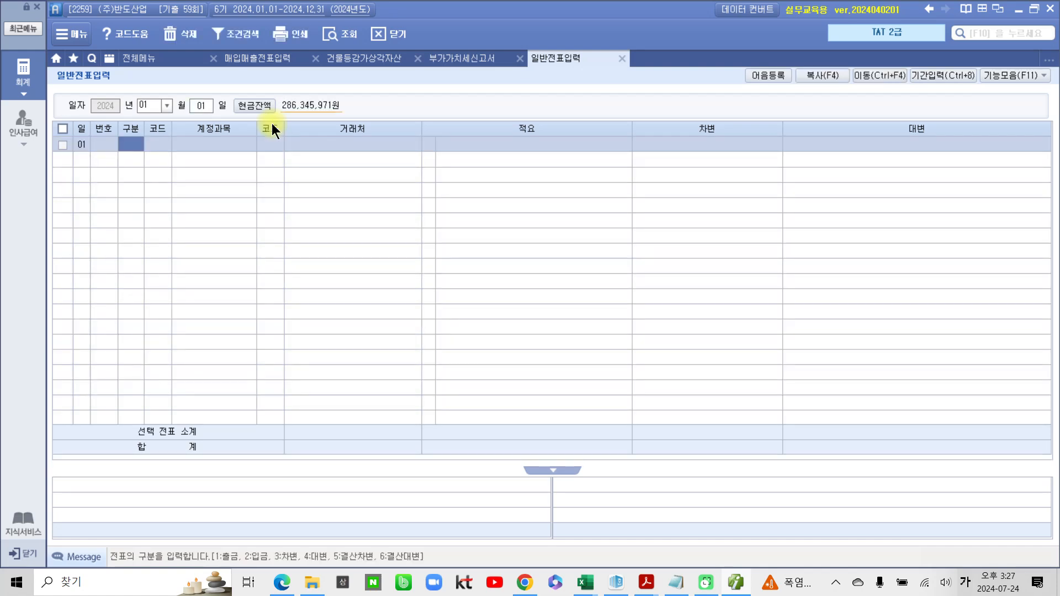
- Start a 출금 voucher line with account 511 복리후생비, no 거래처 or 적요, and a debit amount of 1,000,000
{"action": "type", "text": "1"}
{"action": "key", "text": "Return"}
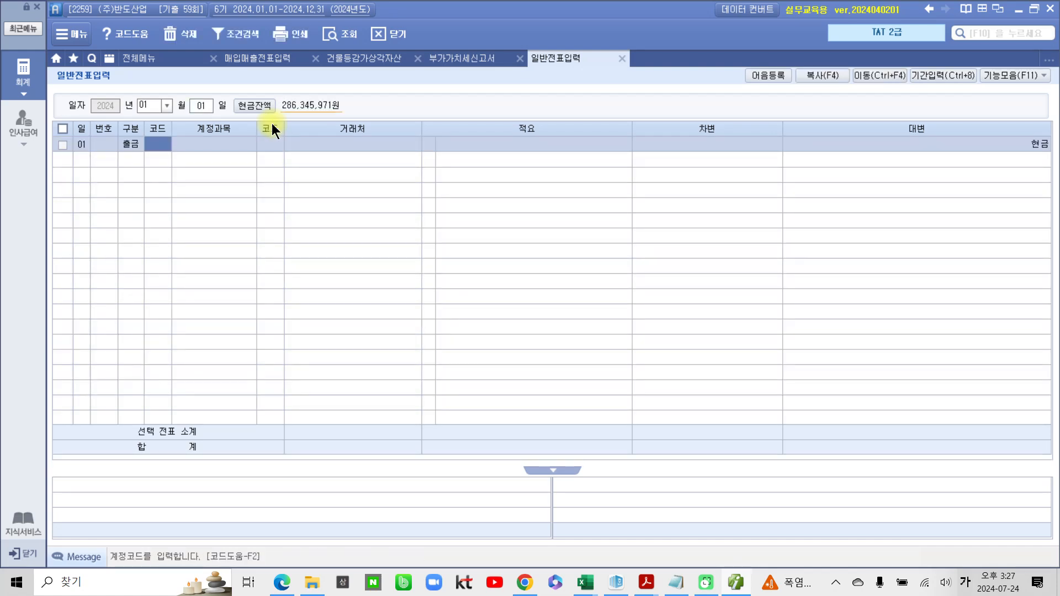
{"action": "type", "text": "511"}
{"action": "key", "text": "Return"}
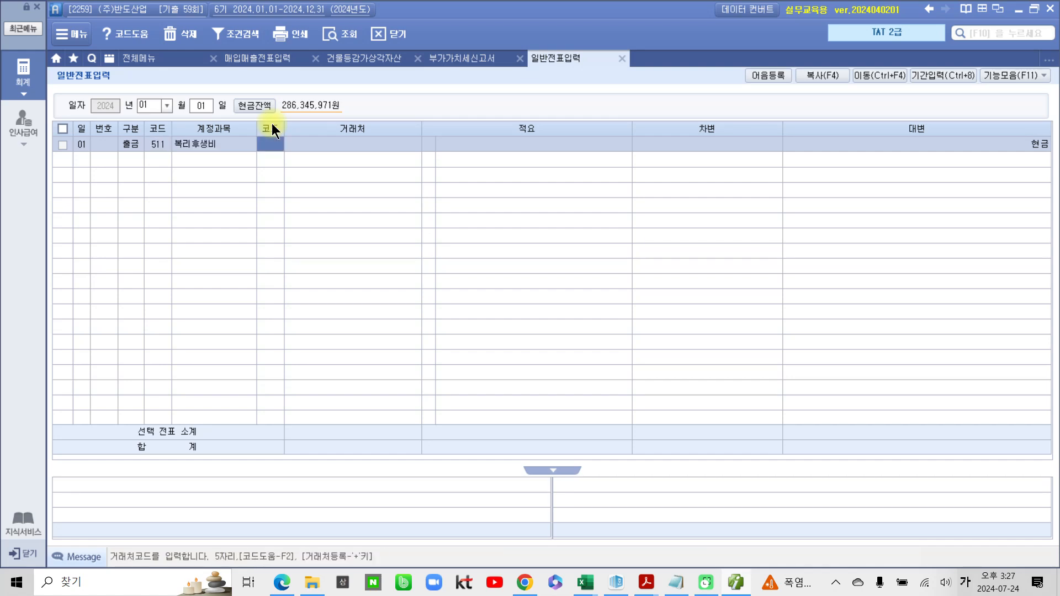
{"action": "key", "text": "shift"}
{"action": "key", "text": "shift"}
{"action": "key", "text": "shift"}
{"action": "key", "text": "shift"}
{"action": "key", "text": "shift"}
{"action": "key", "text": "Return"}
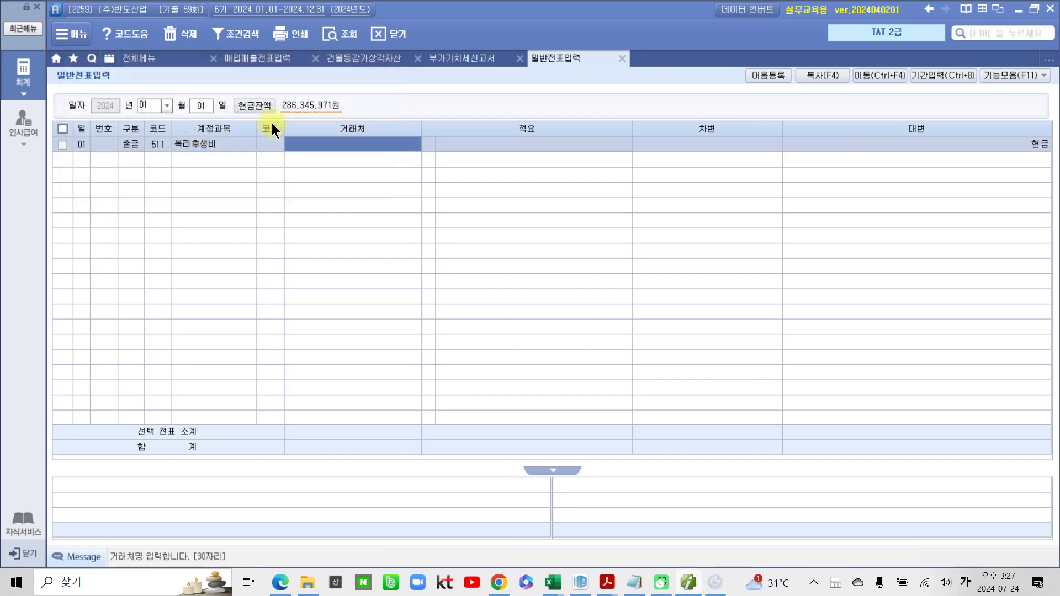
{"action": "key", "text": "Return"}
{"action": "key", "text": "Return"}
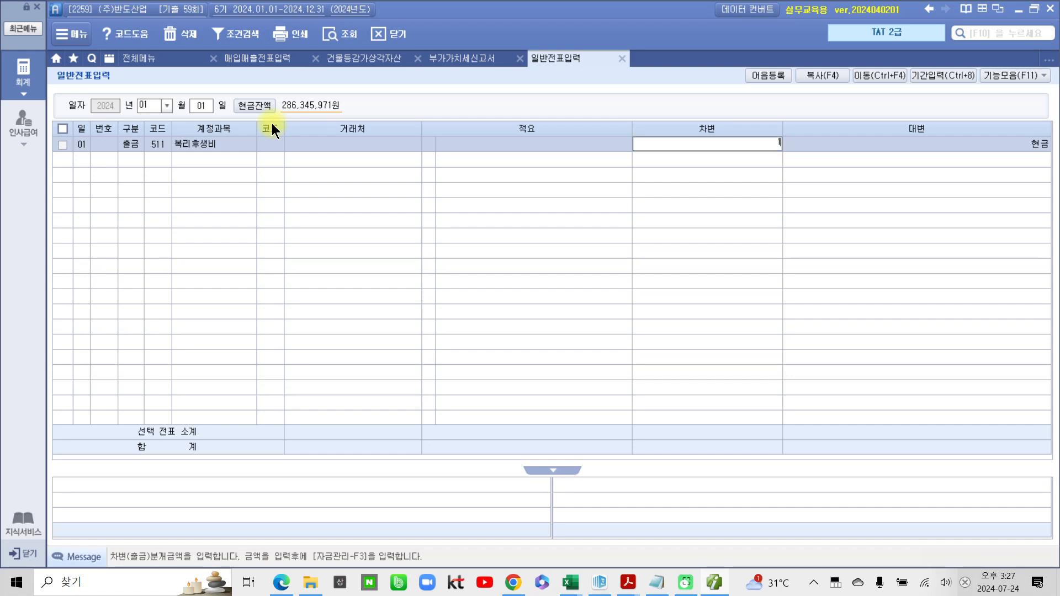
{"action": "type", "text": "1,000,000"}
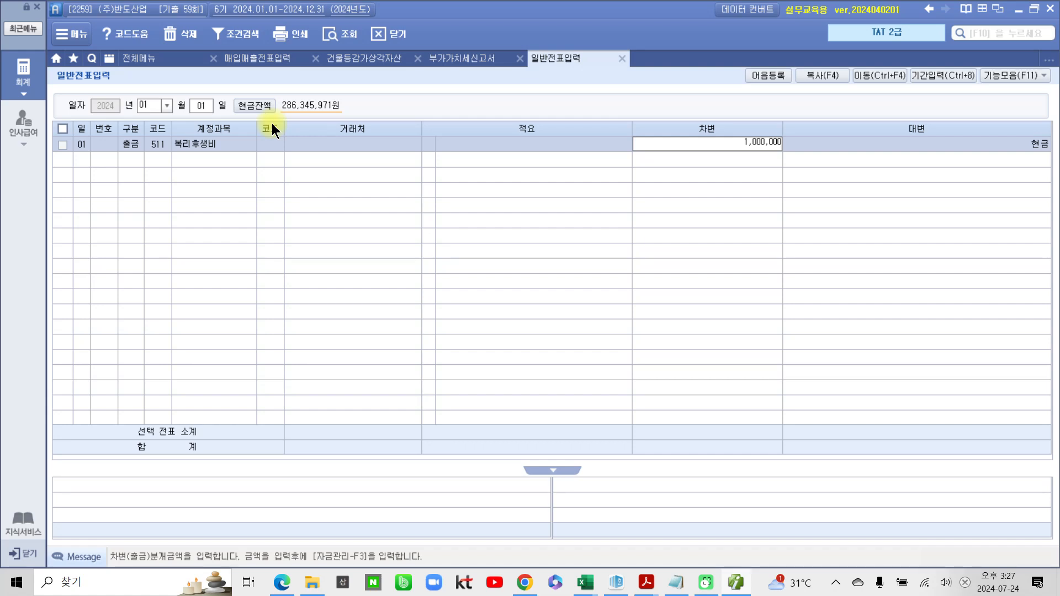
- Clear the debit amount of the voucher line and close 일반전표입력 without completing the entry
{"action": "key", "text": "BackSpace"}
{"action": "key", "text": "BackSpace"}
{"action": "key", "text": "BackSpace"}
{"action": "key", "text": "BackSpace"}
{"action": "key", "text": "BackSpace"}
{"action": "key", "text": "BackSpace"}
{"action": "key", "text": "BackSpace"}
{"action": "left_click", "coordinate": [338, 147]}
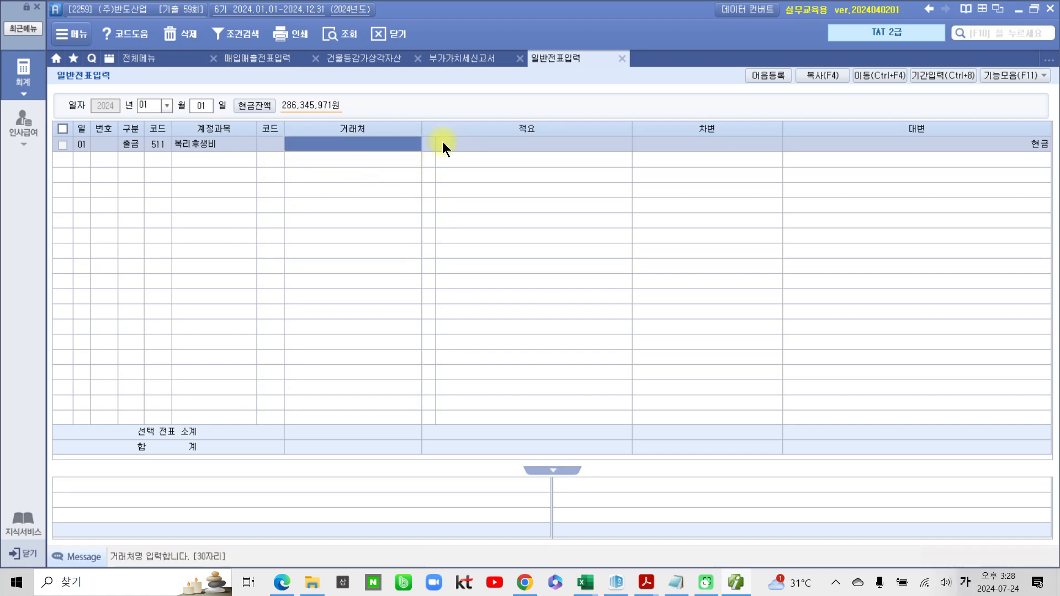
{"action": "left_click", "coordinate": [676, 142]}
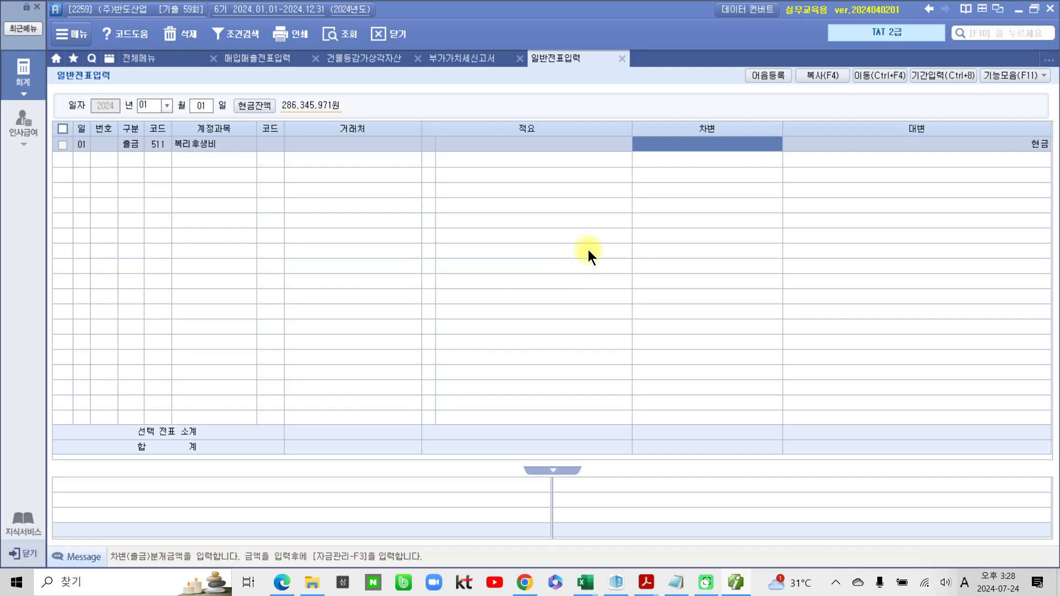
{"action": "left_click", "coordinate": [622, 59]}
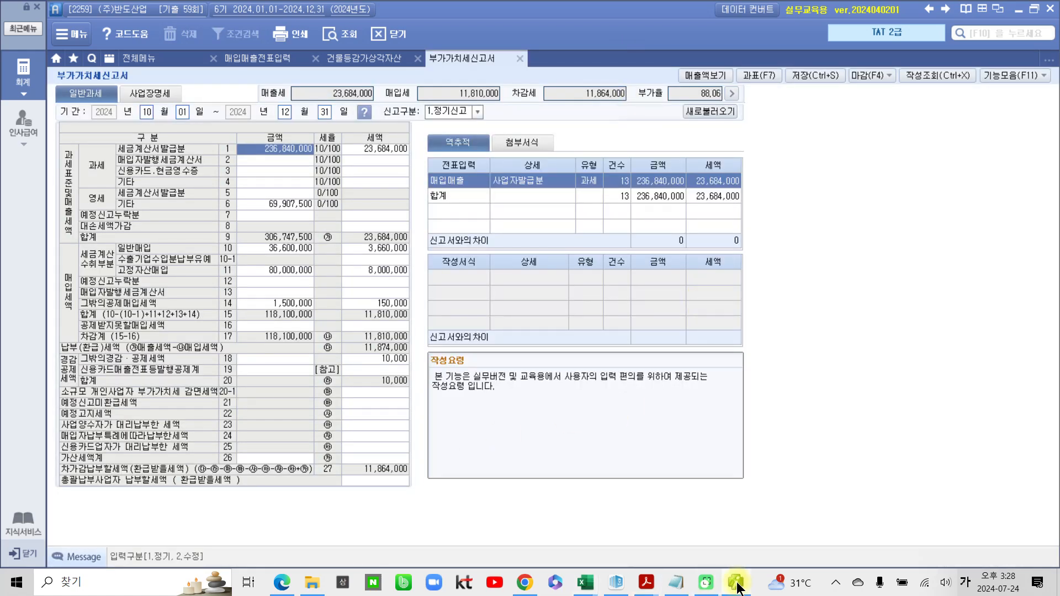
- Switch back to the exam PDF and examine notes 2 and 3 of the 답안입력 유의사항 on '+' entry and copy-paste
{"action": "mouse_move", "coordinate": [651, 592]}
{"action": "left_click", "coordinate": [708, 544]}
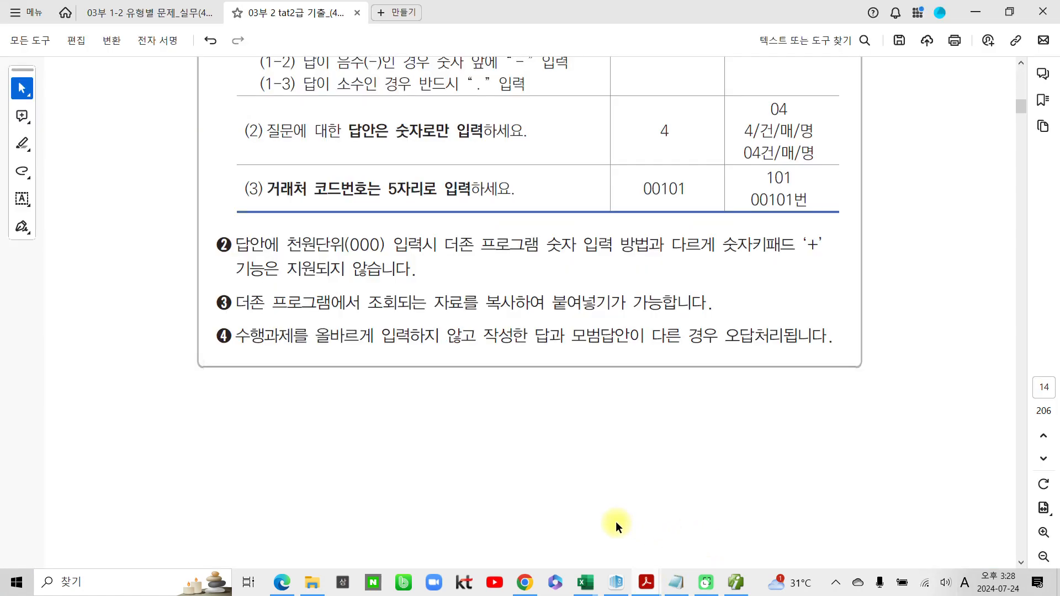
{"action": "mouse_move", "coordinate": [186, 219]}
{"action": "left_mouse_down"}
{"action": "mouse_move", "coordinate": [648, 303]}
{"action": "mouse_move", "coordinate": [884, 288]}
{"action": "left_mouse_up"}
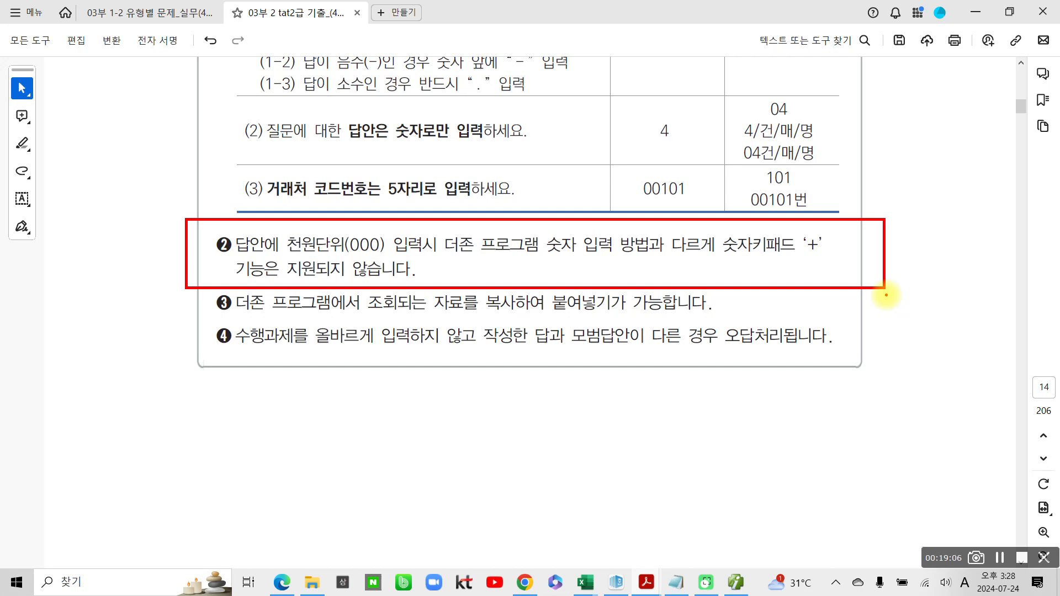
{"action": "mouse_move", "coordinate": [468, 293]}
{"action": "left_mouse_down"}
{"action": "mouse_move", "coordinate": [712, 306]}
{"action": "mouse_move", "coordinate": [458, 288]}
{"action": "left_mouse_up"}
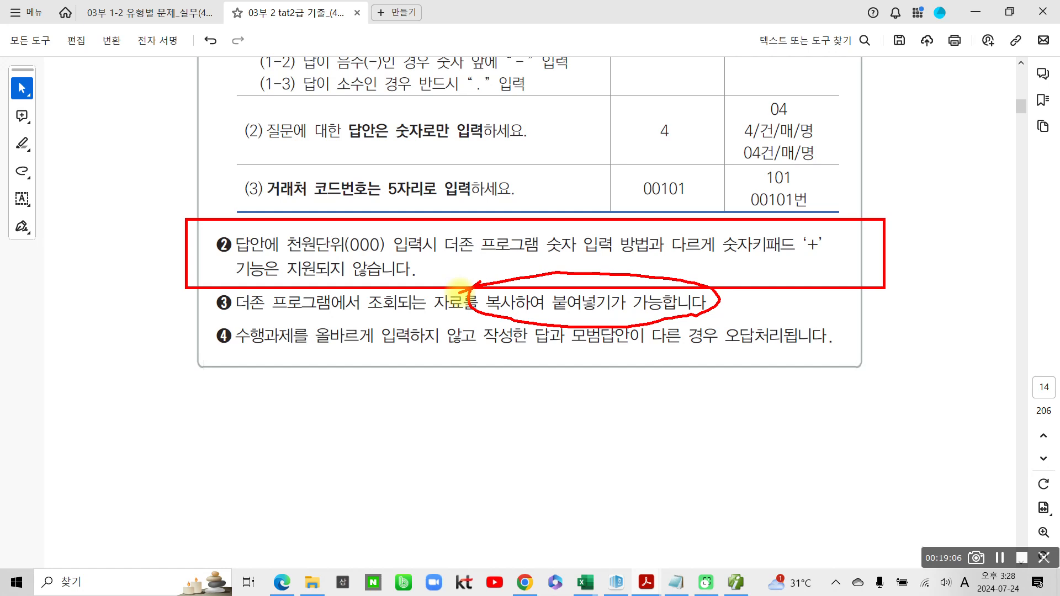
{"action": "key", "text": "Escape"}
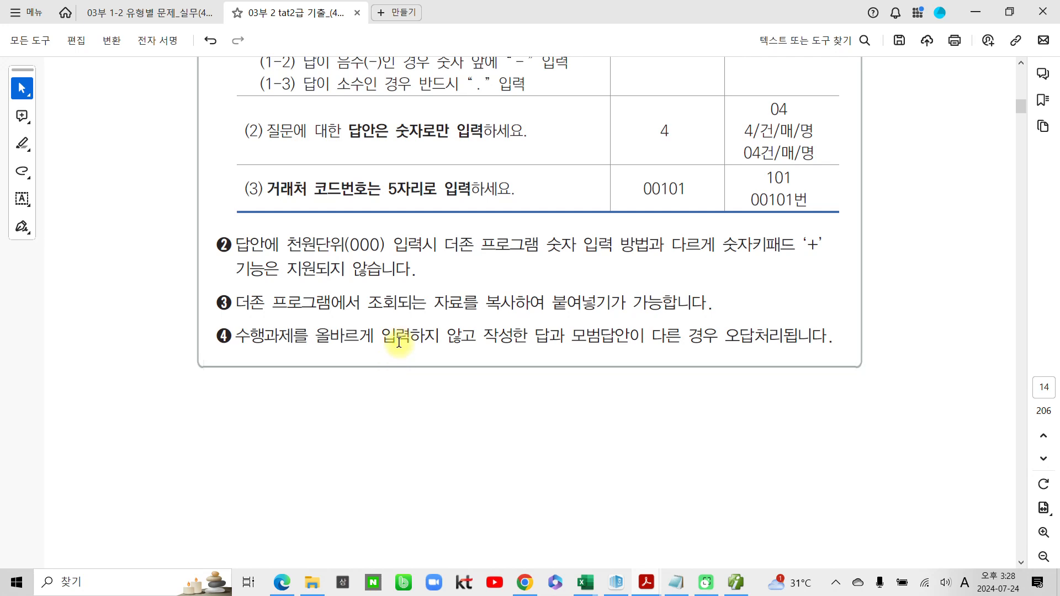
- Look through the [실무수행평가] 부가가치세관리 questions 11 to 20 and their 배점 on page 15
{"action": "scroll", "coordinate": [381, 356], "scroll_direction": "down", "scroll_amount": 5}
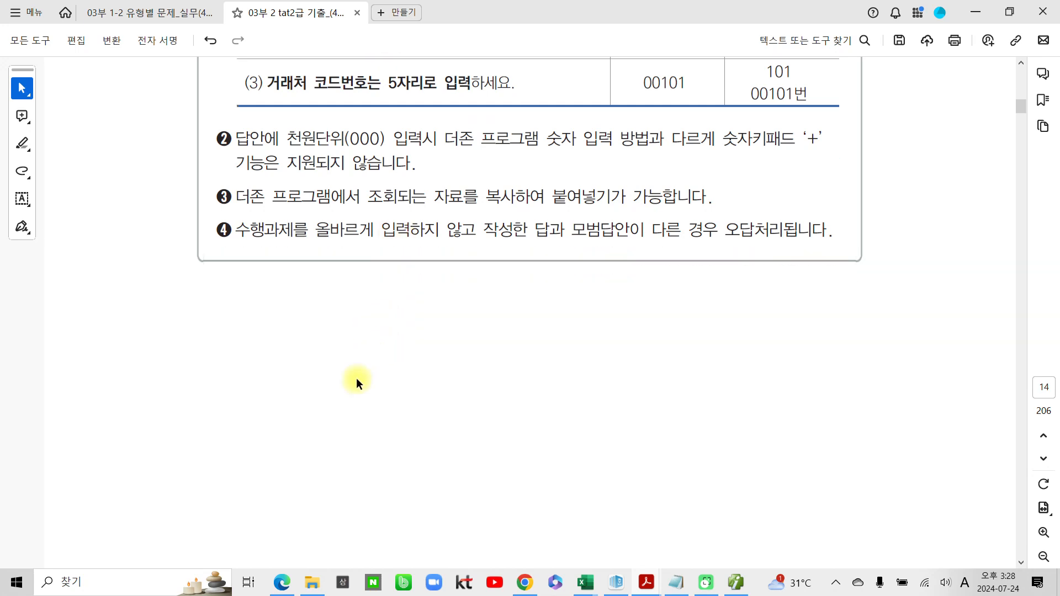
{"action": "scroll", "coordinate": [295, 393], "scroll_direction": "down", "scroll_amount": 10}
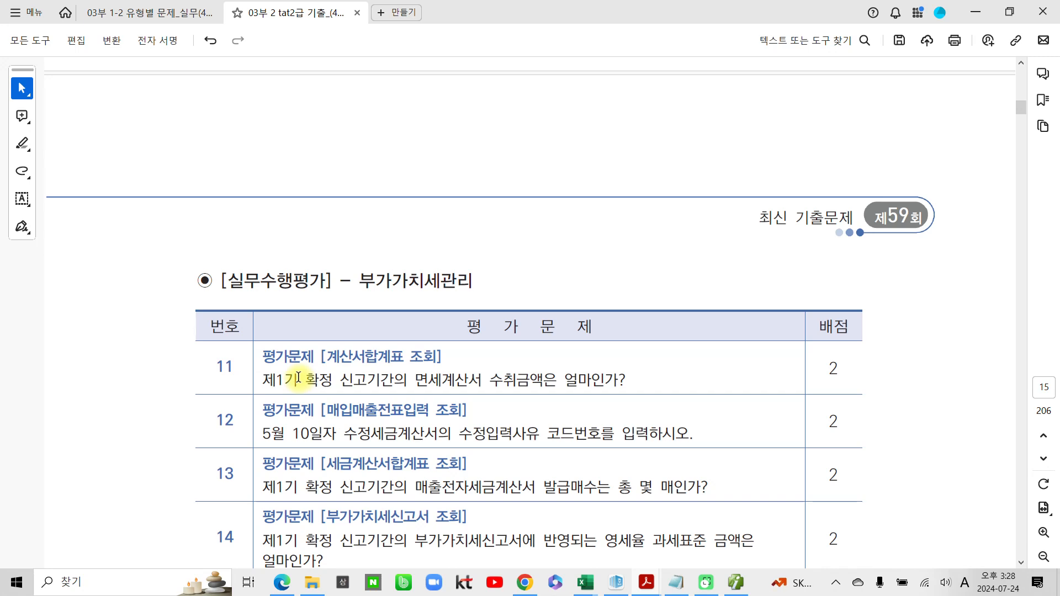
{"action": "scroll", "coordinate": [298, 377], "scroll_direction": "down", "scroll_amount": 1}
{"action": "scroll", "coordinate": [298, 378], "scroll_direction": "down", "scroll_amount": 1}
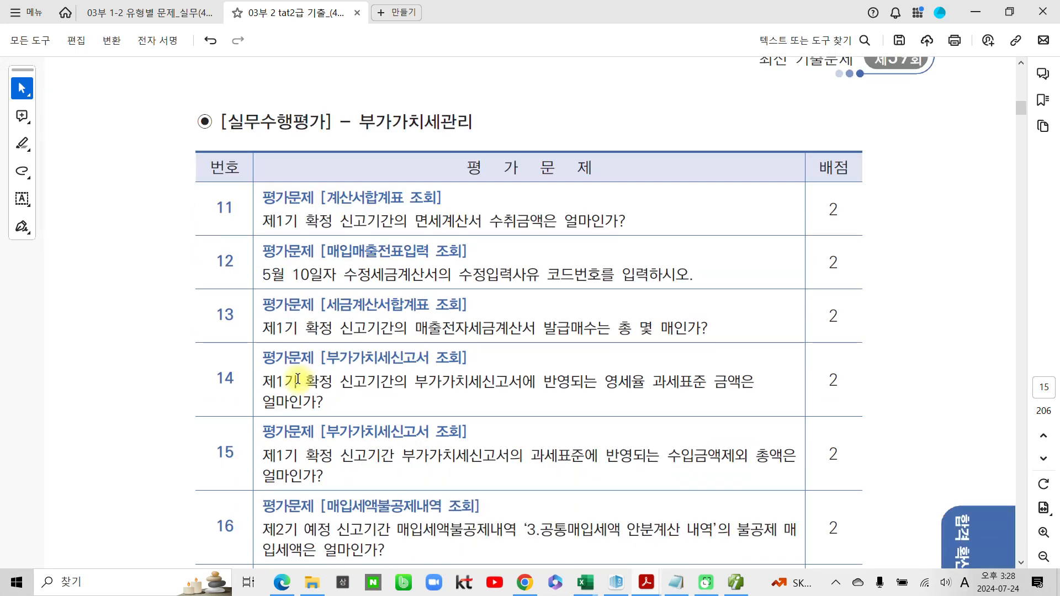
{"action": "scroll", "coordinate": [298, 378], "scroll_direction": "down", "scroll_amount": 2}
{"action": "scroll", "coordinate": [298, 381], "scroll_direction": "down", "scroll_amount": 3}
{"action": "scroll", "coordinate": [126, 356], "scroll_direction": "up", "scroll_amount": 4}
{"action": "scroll", "coordinate": [170, 365], "scroll_direction": "up", "scroll_amount": 1}
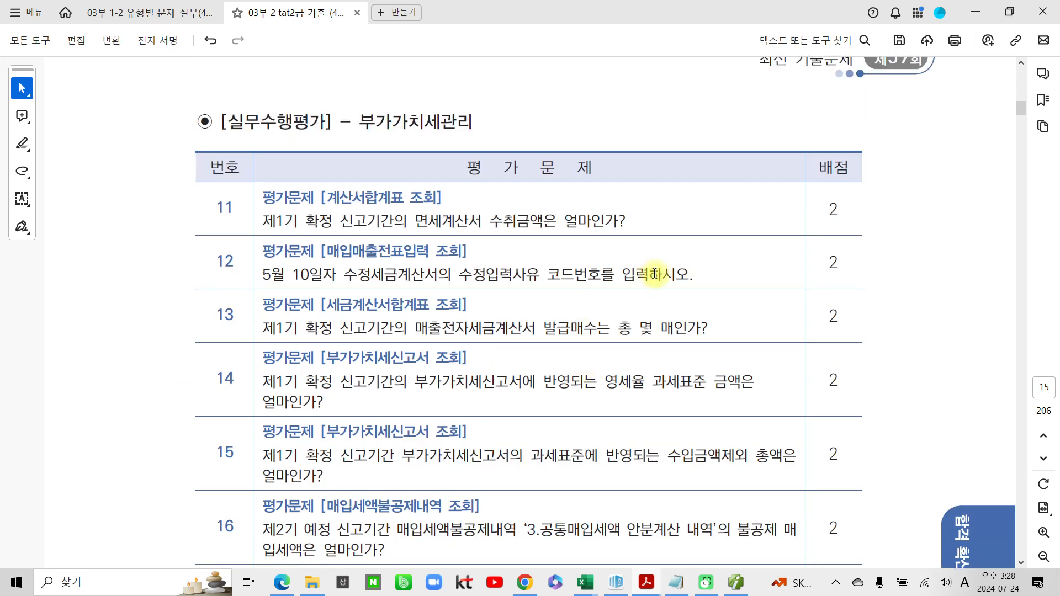
{"action": "scroll", "coordinate": [777, 428], "scroll_direction": "down", "scroll_amount": 1}
{"action": "scroll", "coordinate": [778, 428], "scroll_direction": "down", "scroll_amount": 4}
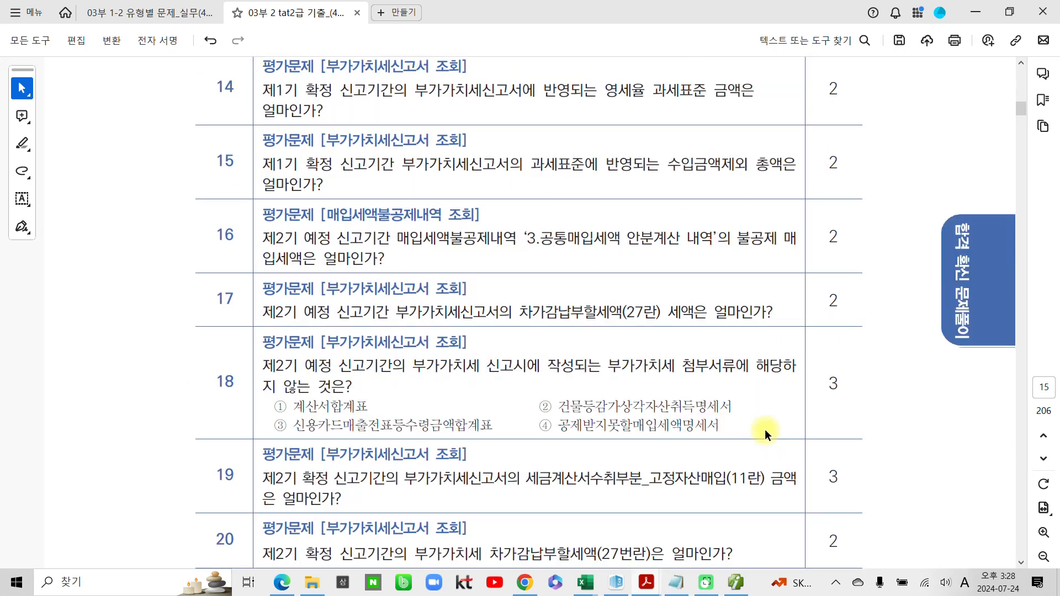
{"action": "scroll", "coordinate": [764, 429], "scroll_direction": "up", "scroll_amount": 3}
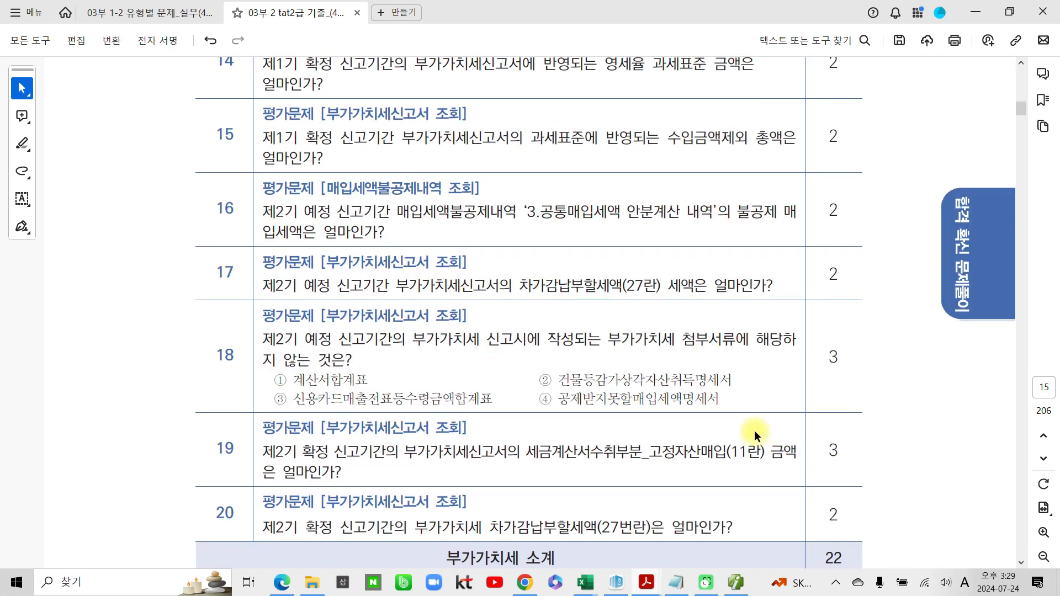
{"action": "scroll", "coordinate": [727, 426], "scroll_direction": "up", "scroll_amount": 1}
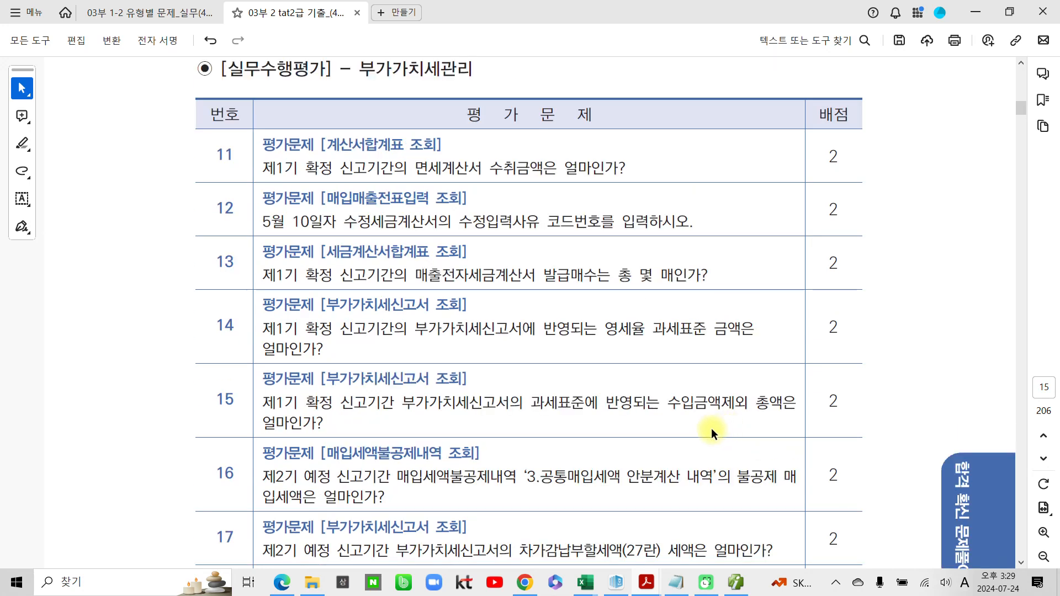
{"action": "scroll", "coordinate": [646, 426], "scroll_direction": "down", "scroll_amount": 1}
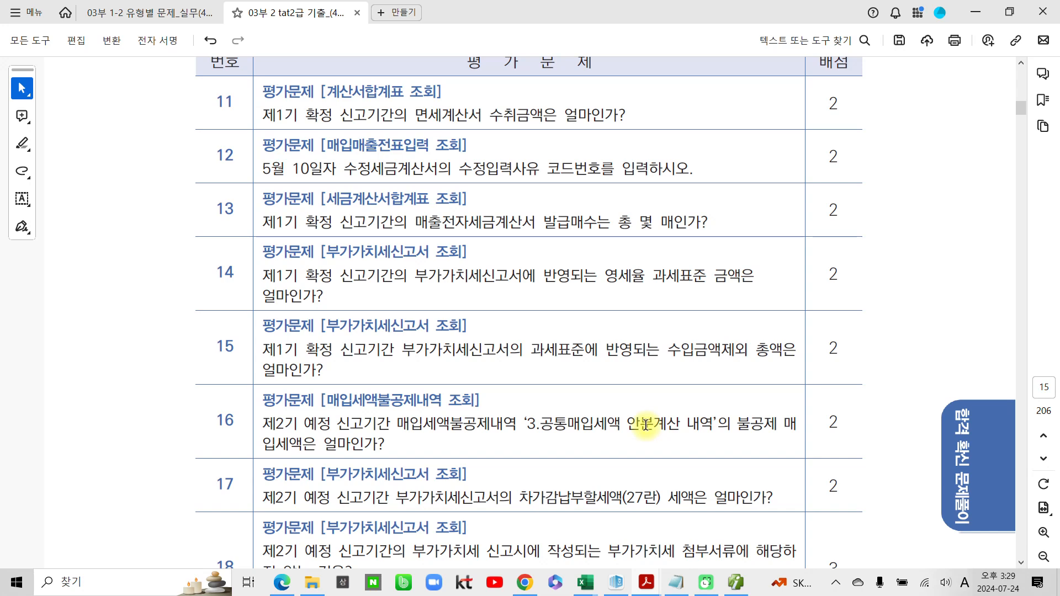
- Highlight the 배점 values of questions 15 and 16 in the 부가가치세관리 table
{"action": "left_click_drag", "start_coordinate": [843, 352], "coordinate": [828, 350]}
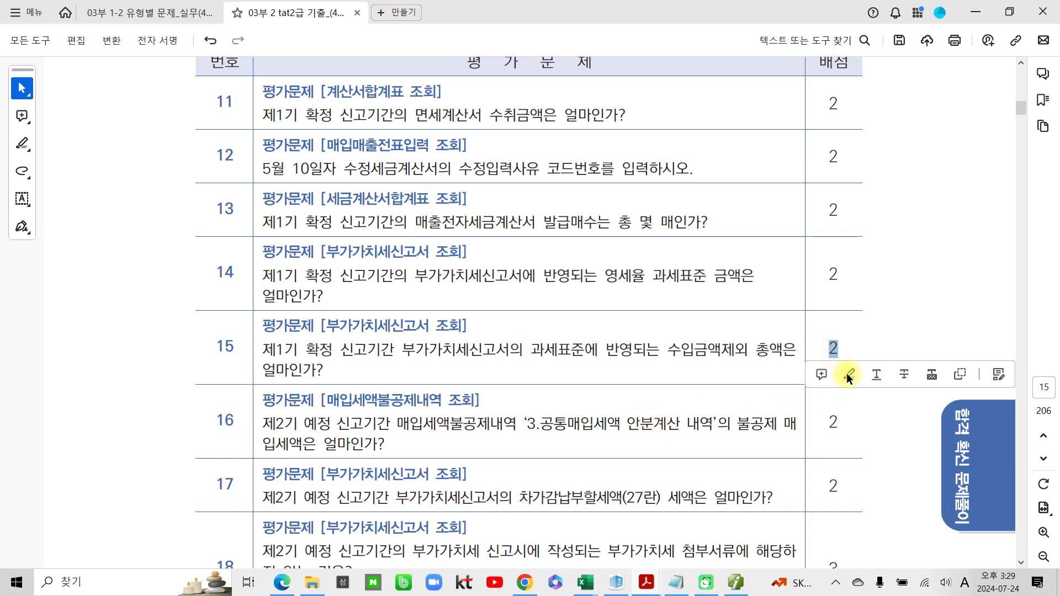
{"action": "left_click", "coordinate": [848, 375]}
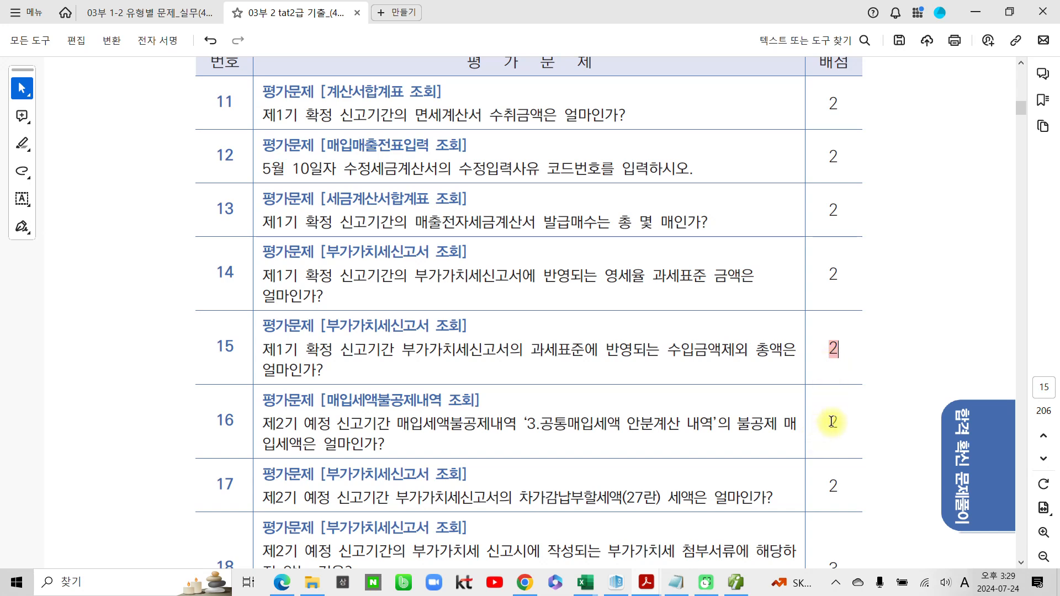
{"action": "left_click_drag", "start_coordinate": [831, 422], "coordinate": [851, 436]}
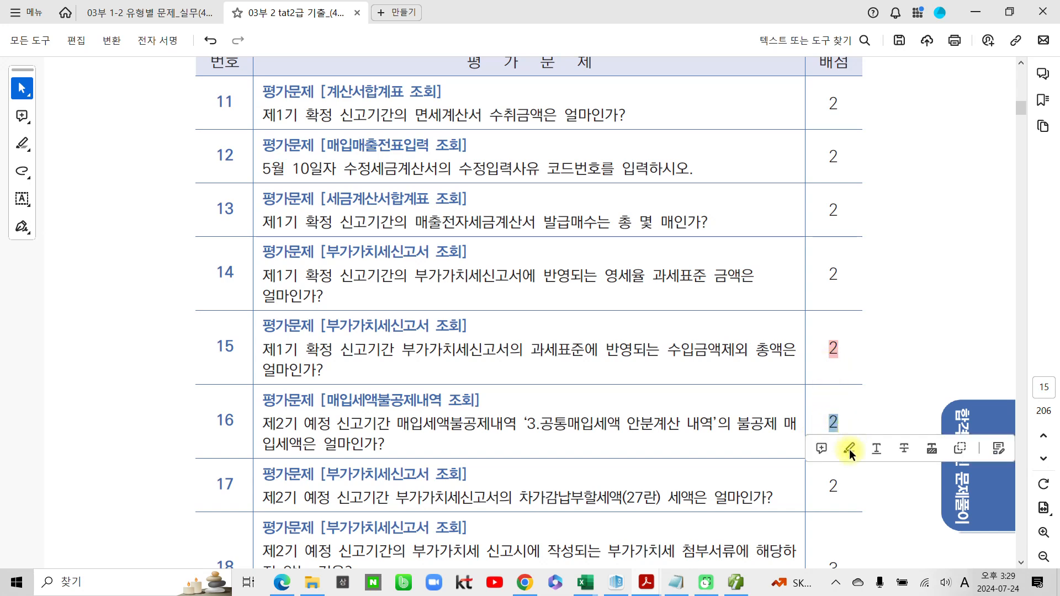
{"action": "left_click", "coordinate": [849, 449]}
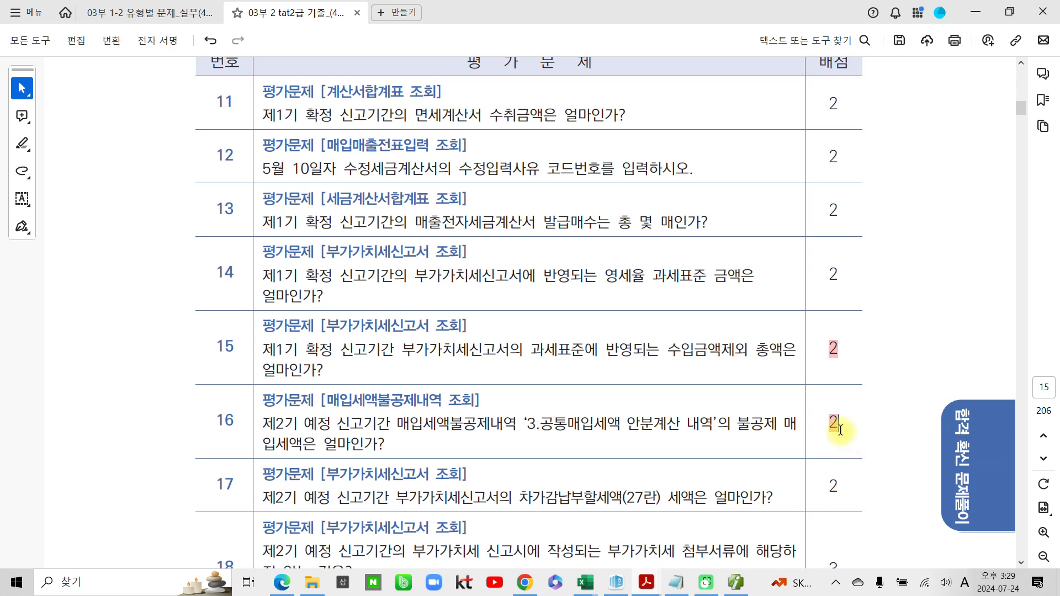
- Delete the highlights from the 배점 values of questions 16 and 15
{"action": "right_click", "coordinate": [840, 432]}
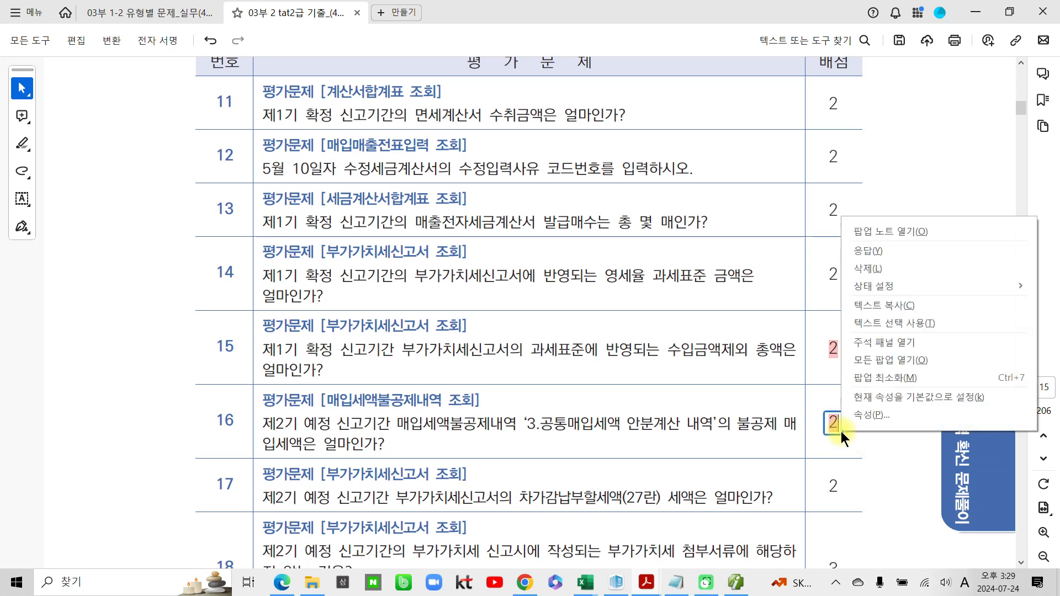
{"action": "left_click", "coordinate": [883, 271]}
{"action": "right_click", "coordinate": [831, 349]}
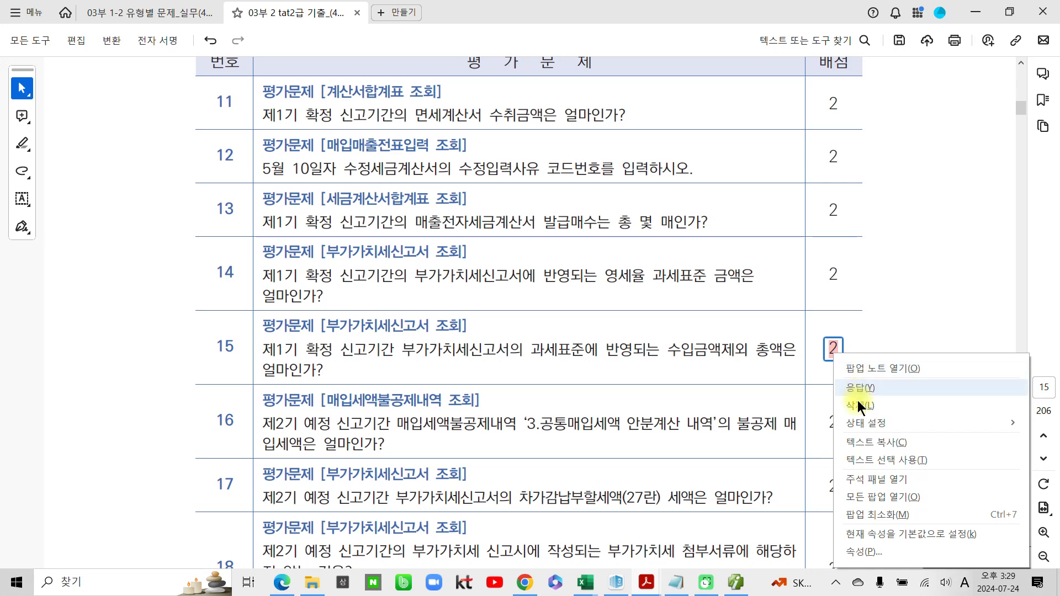
{"action": "left_click", "coordinate": [858, 406]}
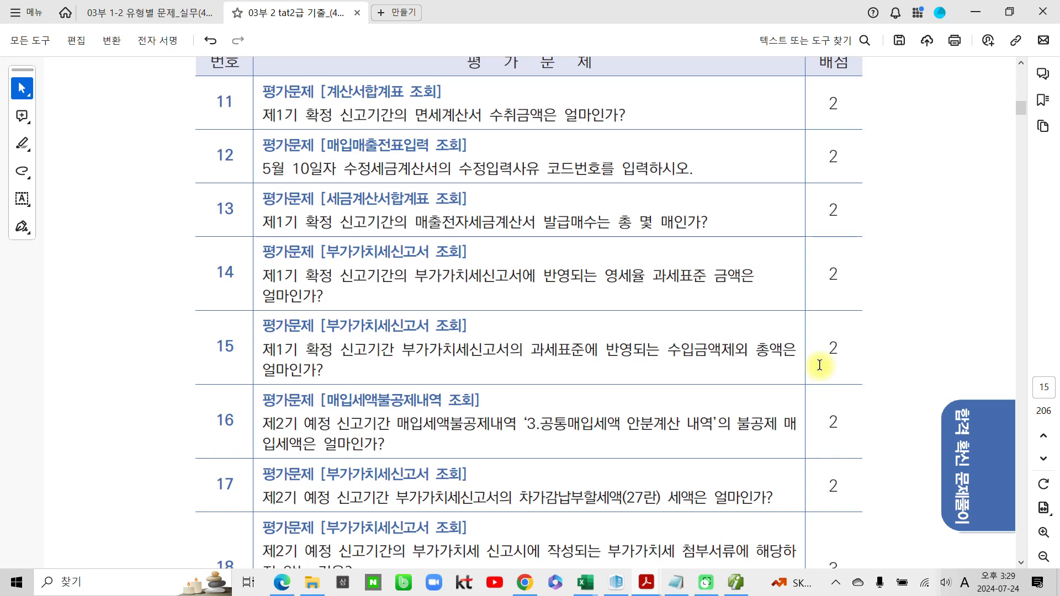
- Highlight 계산서합계표 and 면세계산서 수취금액은 얼마인가 in question 11 of the 부가가치세관리 table
{"action": "scroll", "coordinate": [791, 396], "scroll_direction": "up", "scroll_amount": 1}
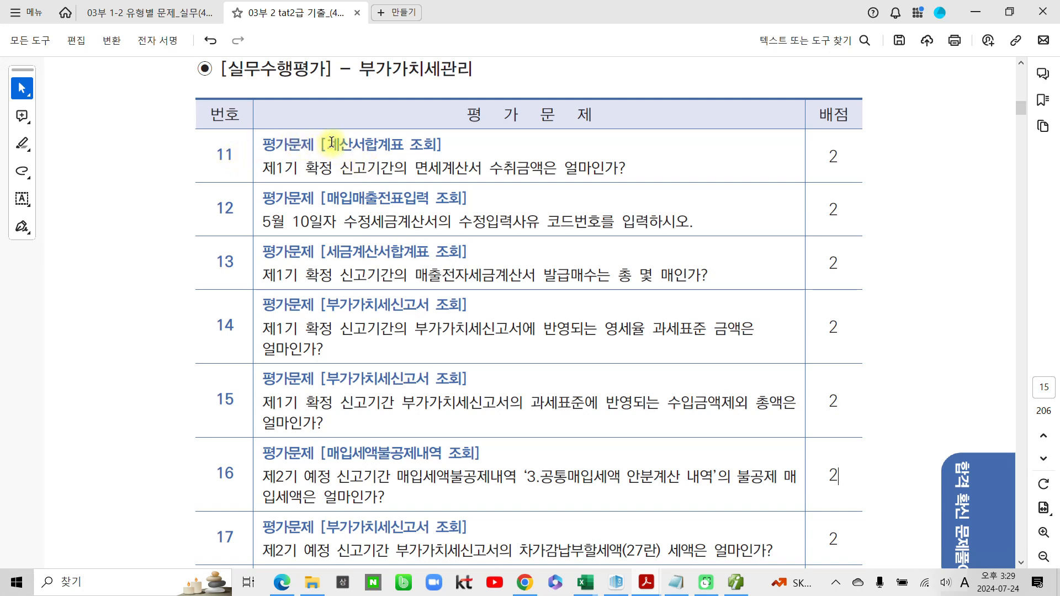
{"action": "left_click_drag", "start_coordinate": [325, 145], "coordinate": [409, 146]}
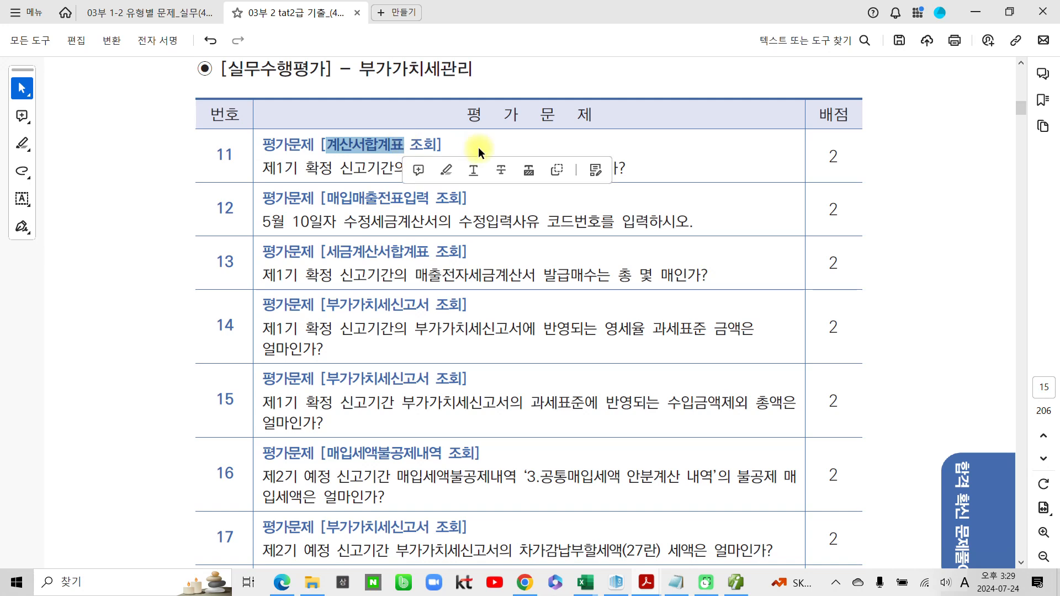
{"action": "left_click", "coordinate": [445, 170]}
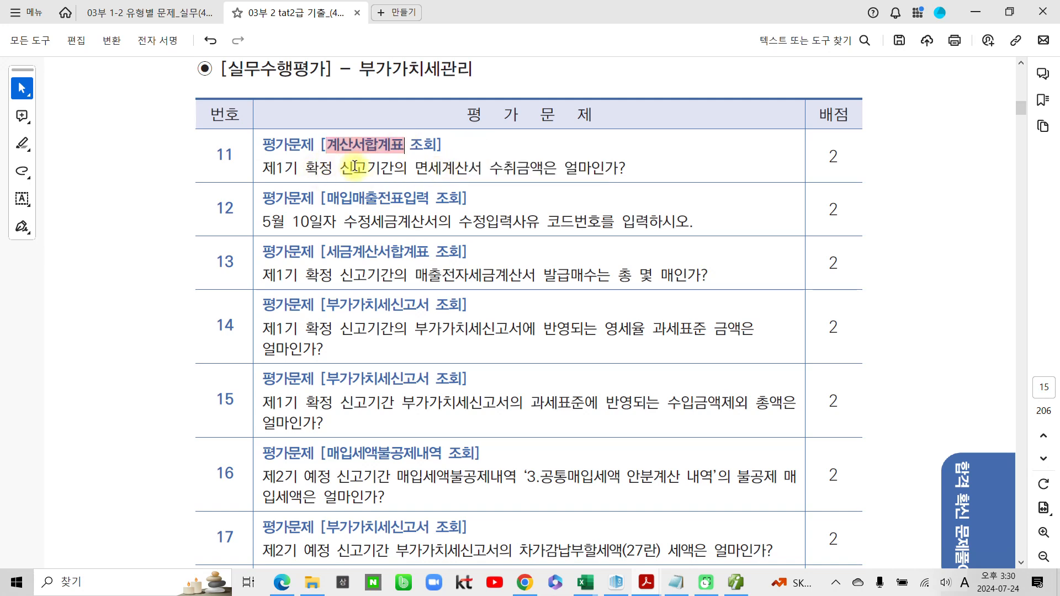
{"action": "left_click_drag", "start_coordinate": [415, 167], "coordinate": [618, 167]}
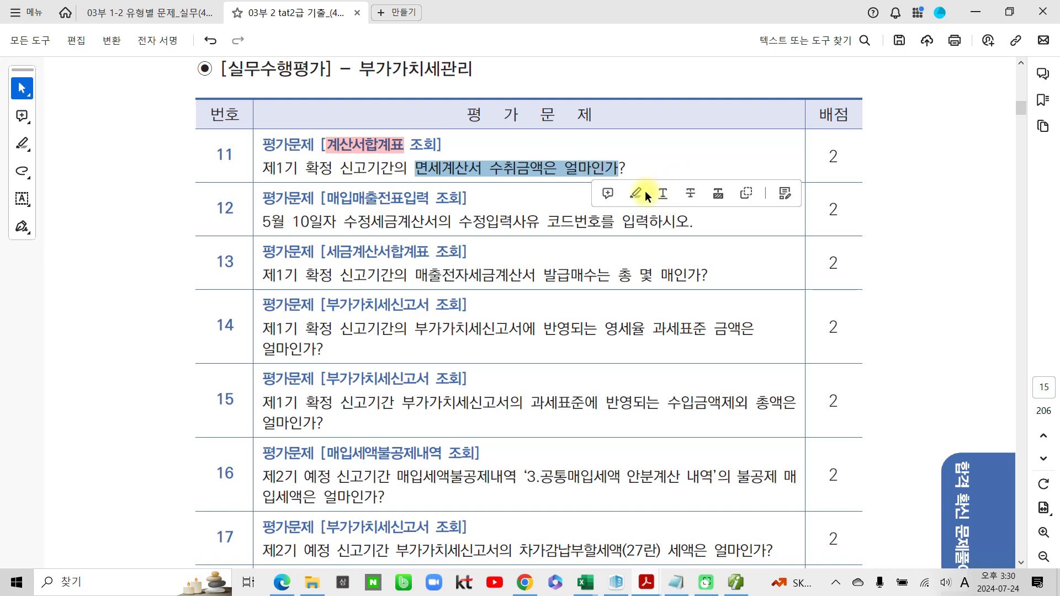
{"action": "left_click", "coordinate": [635, 194]}
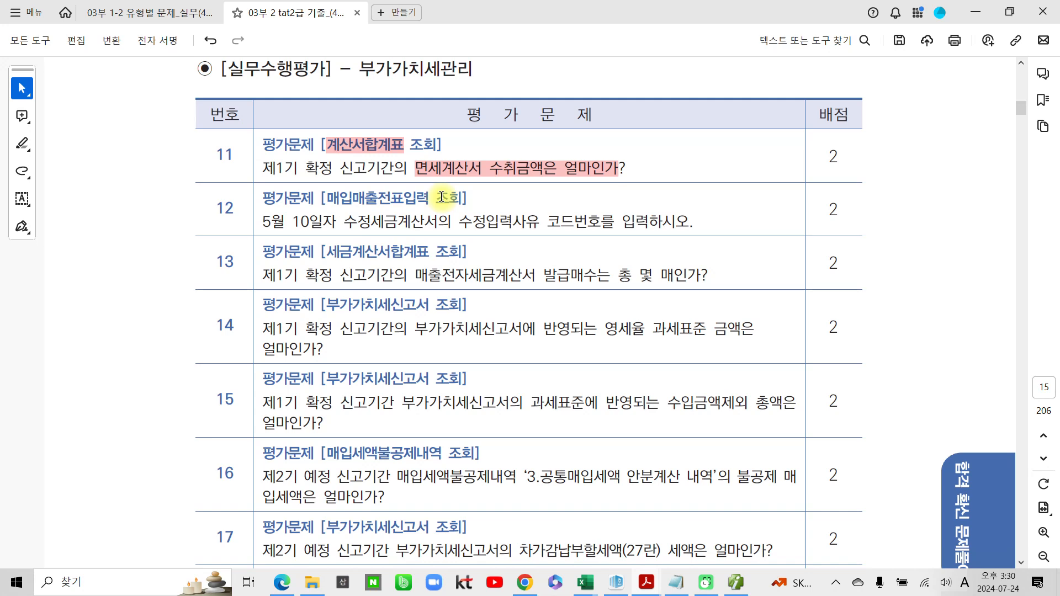
{"action": "left_click", "coordinate": [378, 176]}
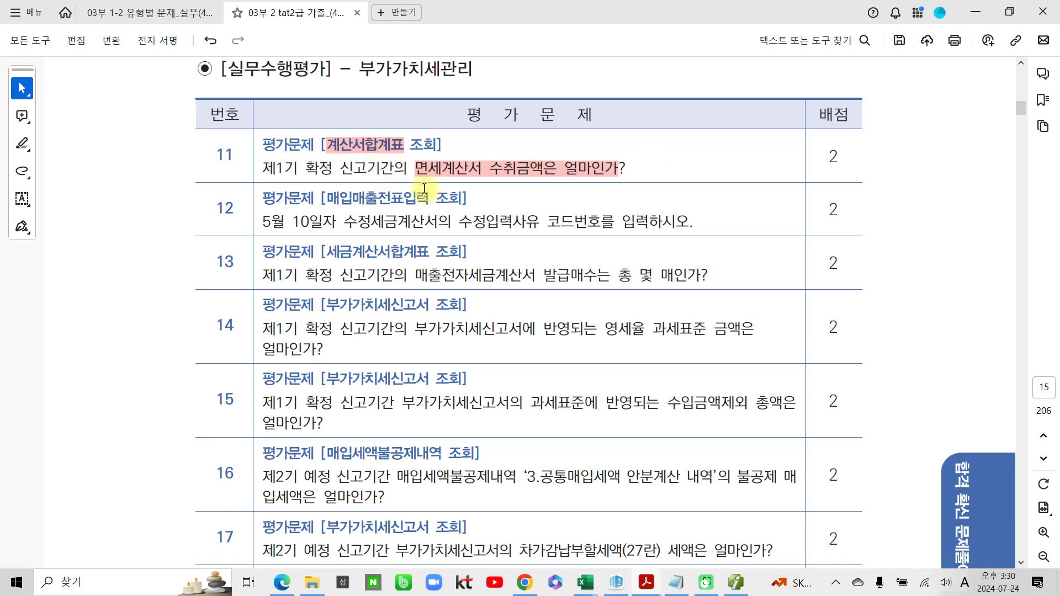
- Switch to the SmartA accounting program and open 계산서합계표 from the 부가가치세 I group of the full menu
{"action": "left_click", "coordinate": [736, 582]}
{"action": "left_click", "coordinate": [138, 55]}
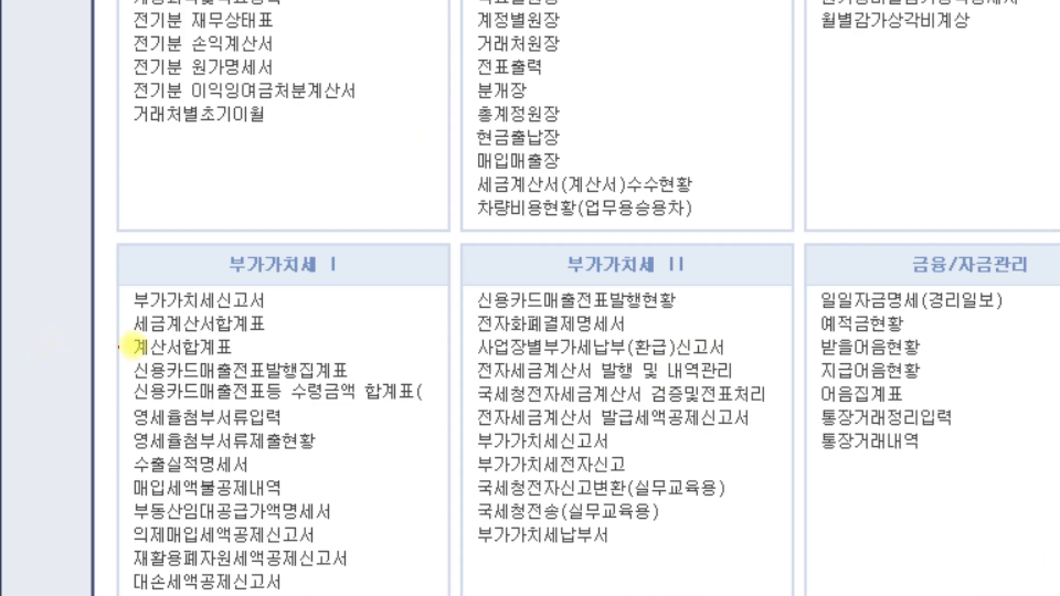
{"action": "left_click", "coordinate": [124, 322]}
{"action": "left_click", "coordinate": [124, 347]}
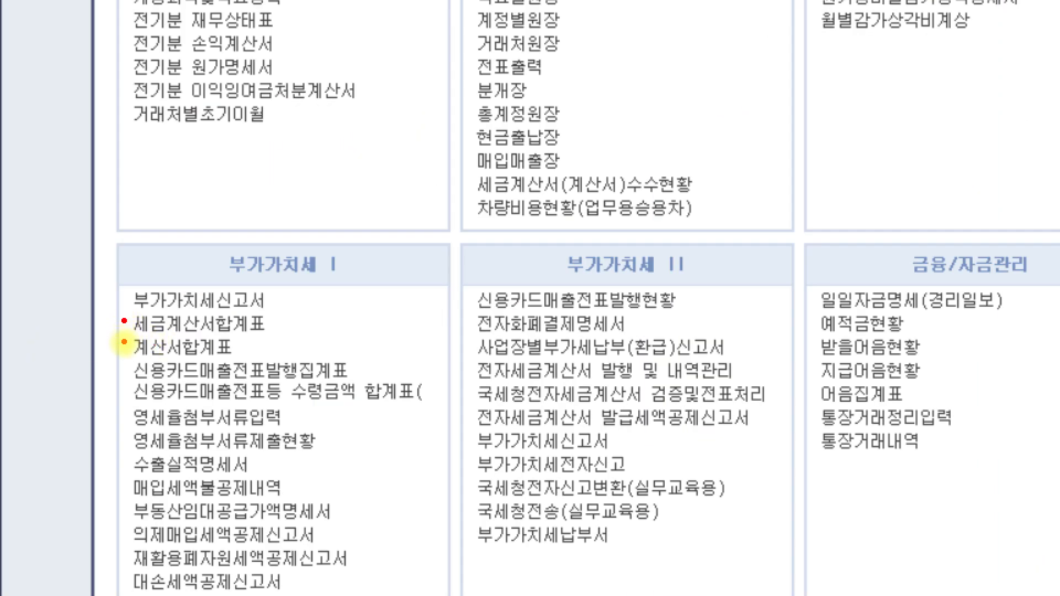
{"action": "left_click", "coordinate": [124, 355]}
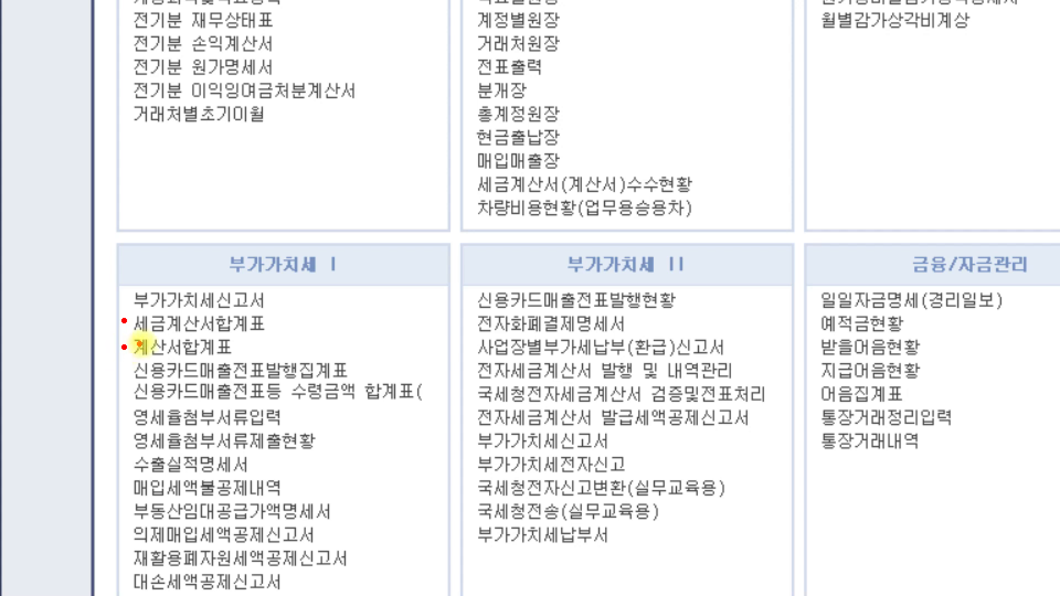
{"action": "left_click", "coordinate": [250, 342]}
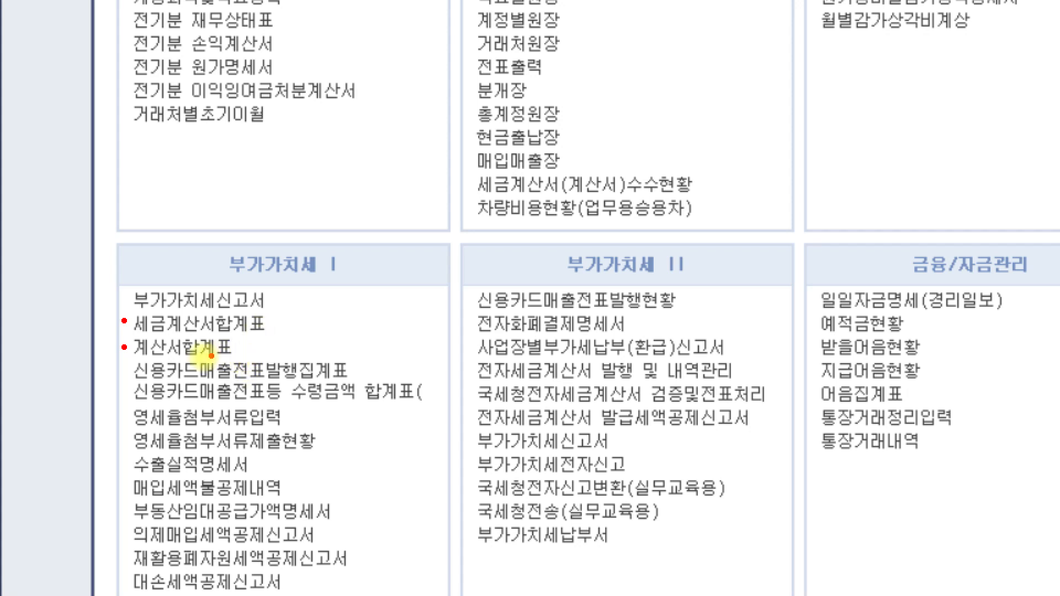
{"action": "left_click_drag", "start_coordinate": [125, 359], "coordinate": [225, 361]}
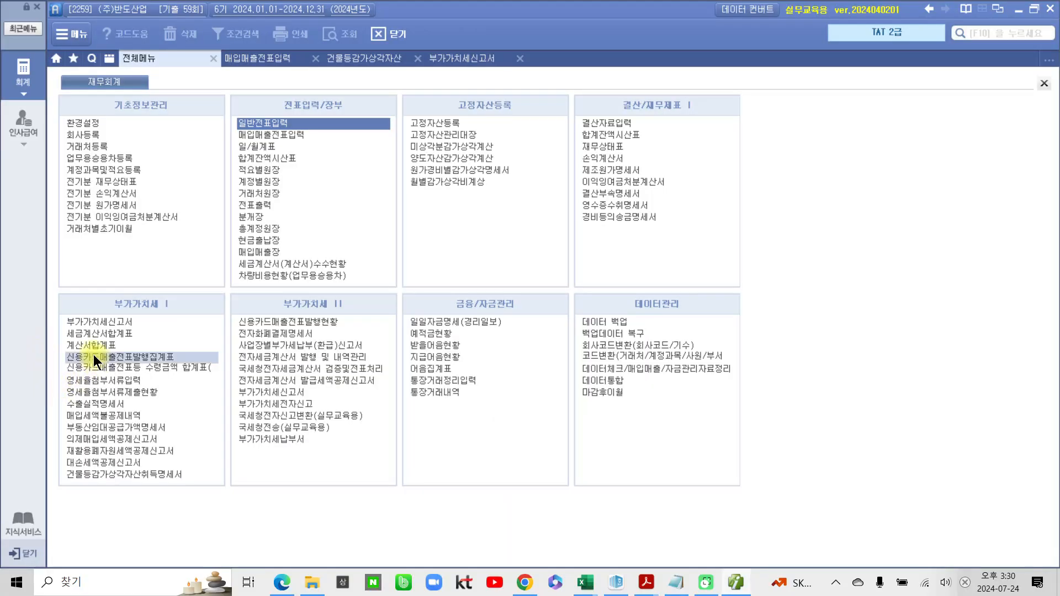
{"action": "left_click", "coordinate": [182, 348]}
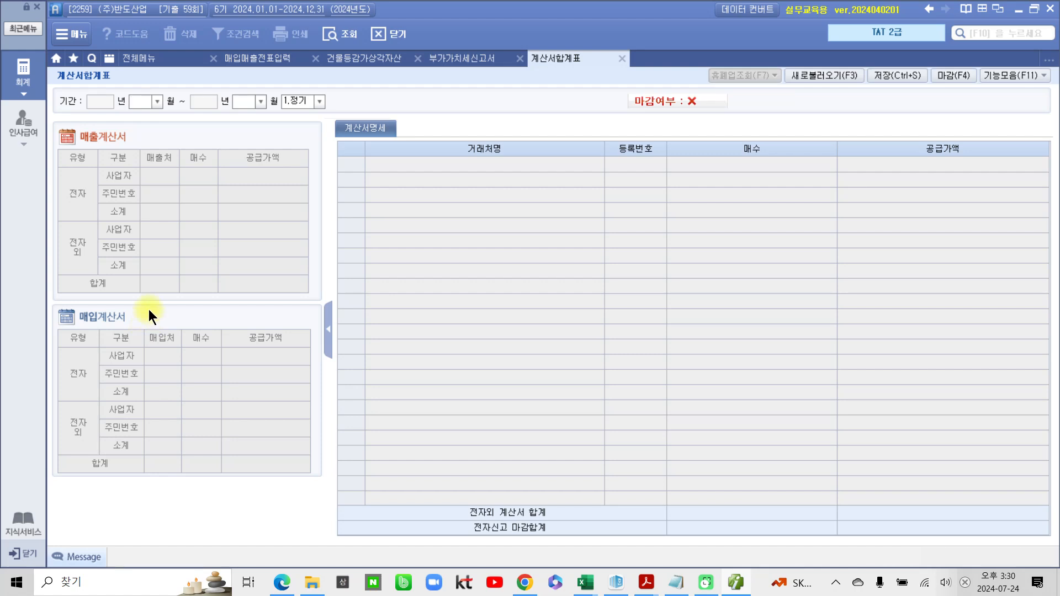
- Load the 계산서합계표 for the period from month 04 to month 06 of 2024
{"action": "type", "text": "04"}
{"action": "key", "text": "Return"}
{"action": "type", "text": "06"}
{"action": "key", "text": "Return"}
{"action": "key", "text": "Return"}
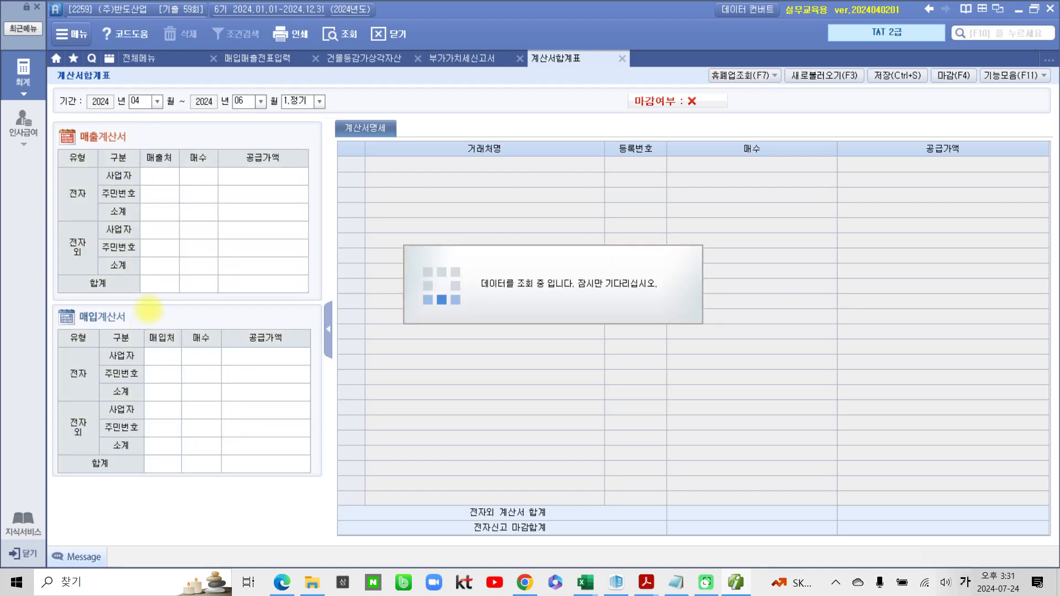
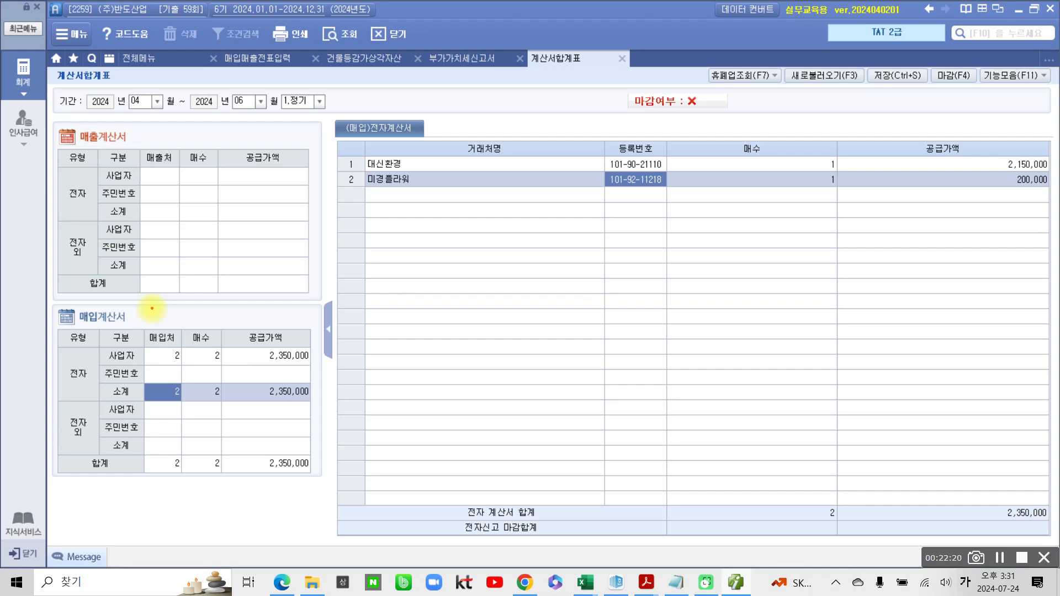
- Examine the 합계 공급가액 of the 매입계산서 section for the question 11 answer
{"action": "mouse_move", "coordinate": [125, 331]}
{"action": "left_mouse_down"}
{"action": "mouse_move", "coordinate": [69, 338]}
{"action": "mouse_move", "coordinate": [137, 317]}
{"action": "mouse_move", "coordinate": [118, 335]}
{"action": "left_mouse_up"}
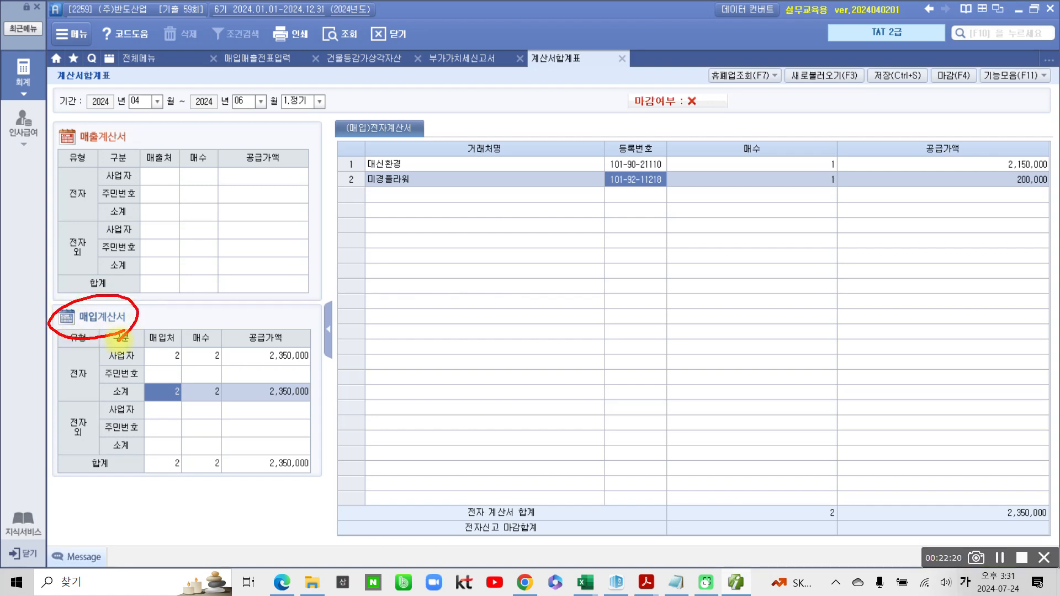
{"action": "mouse_move", "coordinate": [265, 450]}
{"action": "left_mouse_down"}
{"action": "mouse_move", "coordinate": [317, 491]}
{"action": "mouse_move", "coordinate": [247, 449]}
{"action": "mouse_move", "coordinate": [298, 511]}
{"action": "left_mouse_up"}
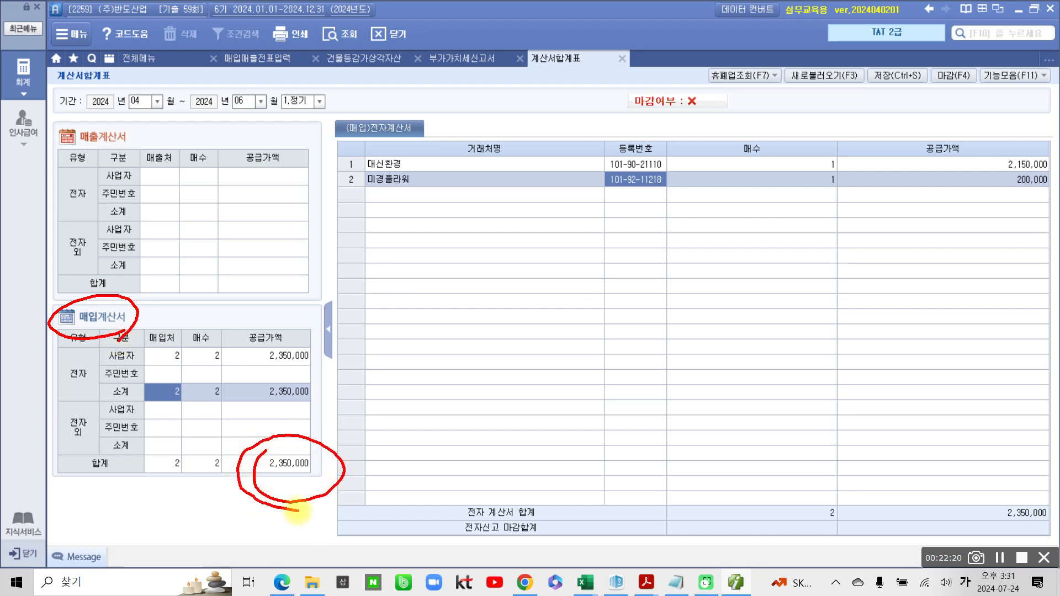
{"action": "key", "text": "Escape"}
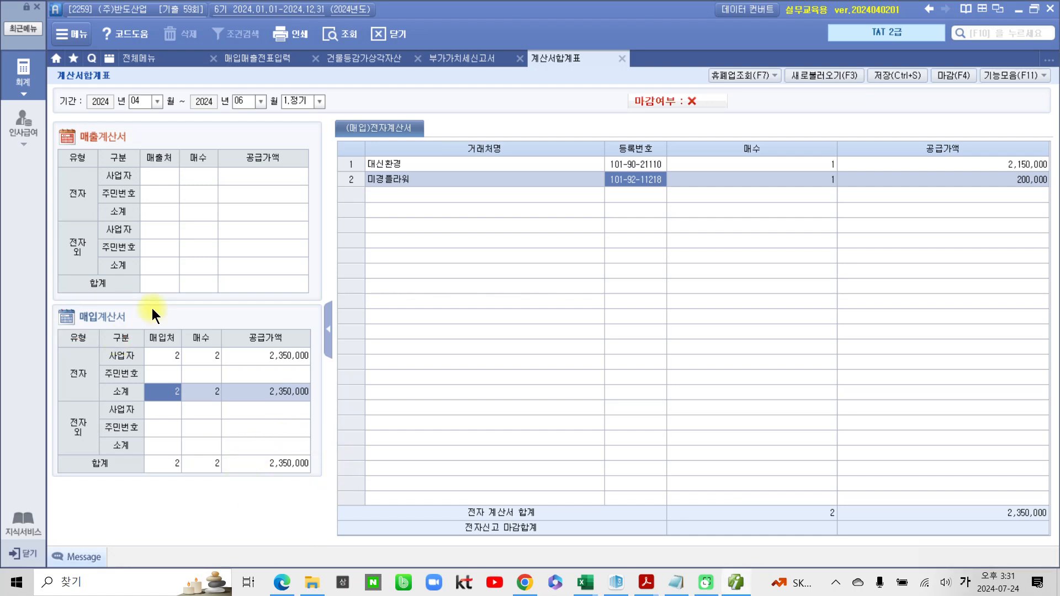
{"action": "left_click", "coordinate": [284, 463]}
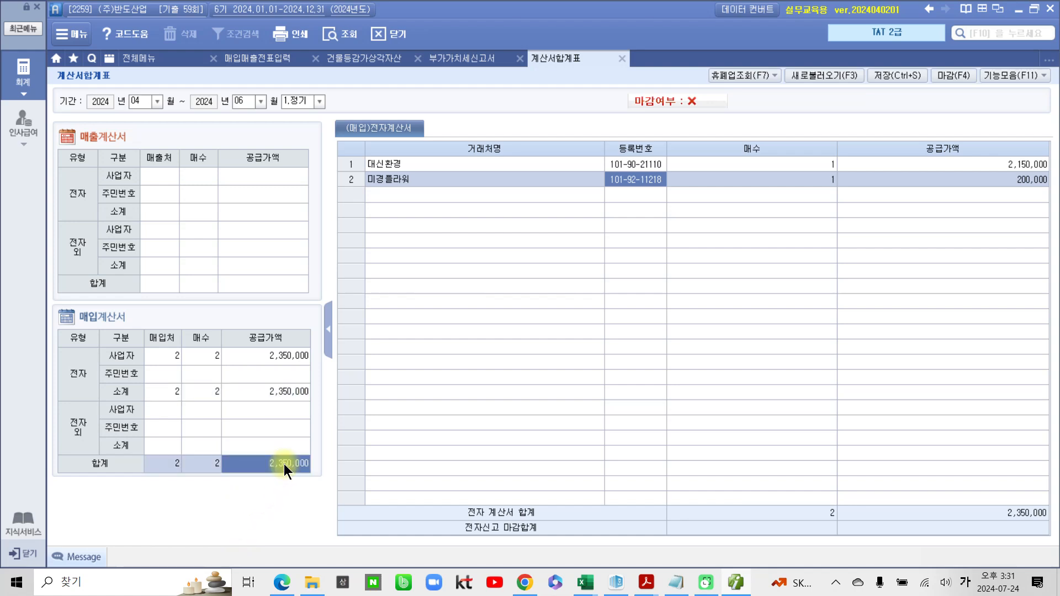
- Switch back to the exam PDF and highlight 매입매출전표입력 조회, 5월 10일자 and 수정입력사유 코드번호를 in question 12
{"action": "left_click", "coordinate": [646, 582]}
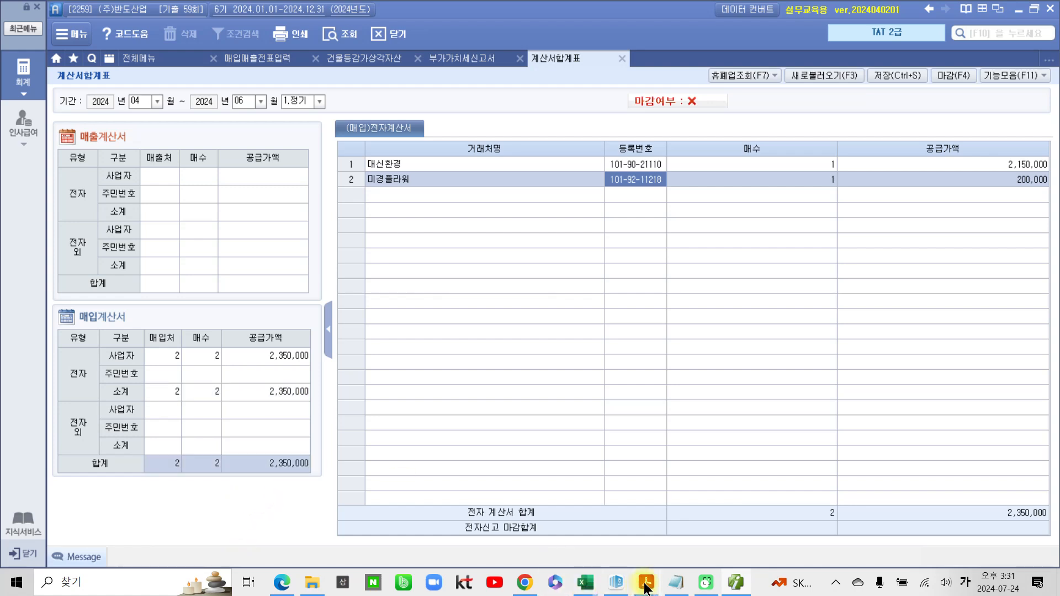
{"action": "left_click", "coordinate": [676, 568]}
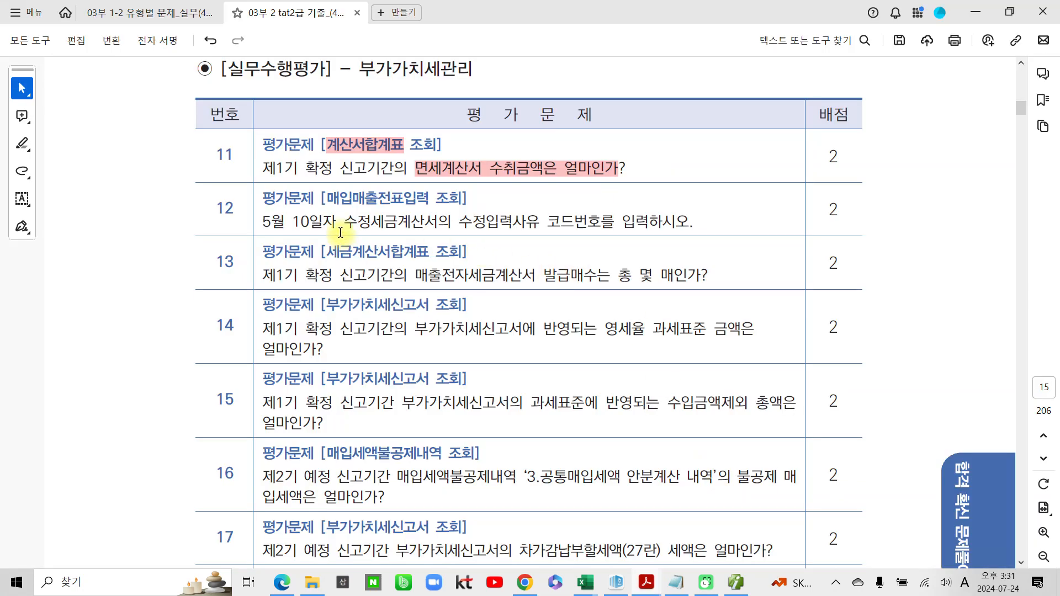
{"action": "left_click_drag", "start_coordinate": [326, 198], "coordinate": [463, 199]}
{"action": "left_click", "coordinate": [499, 222]}
{"action": "left_click_drag", "start_coordinate": [337, 222], "coordinate": [274, 231]}
{"action": "left_click", "coordinate": [317, 248]}
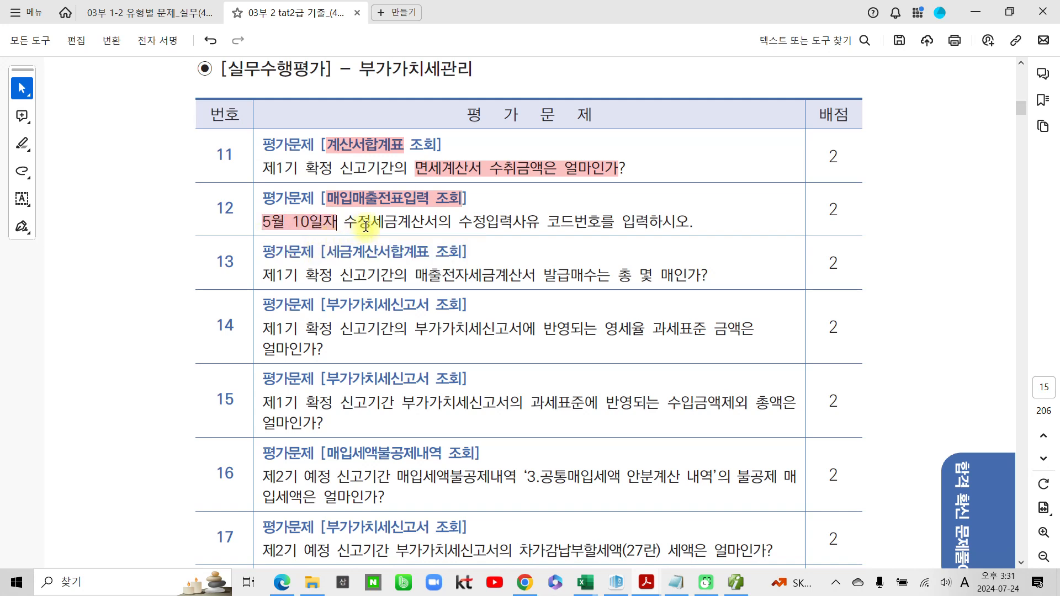
{"action": "left_click_drag", "start_coordinate": [465, 223], "coordinate": [614, 223]}
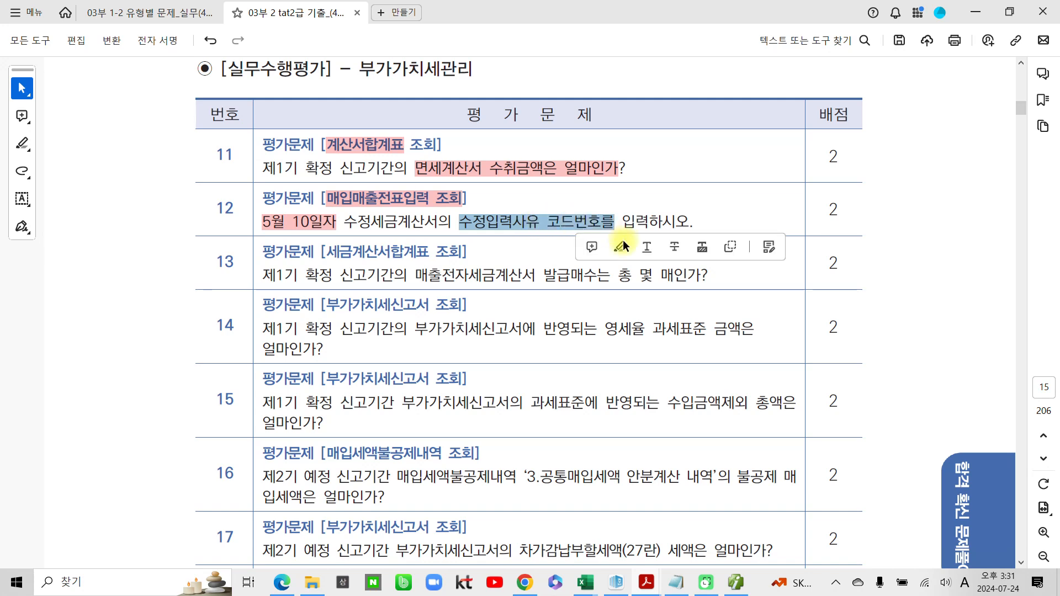
{"action": "left_click", "coordinate": [622, 241]}
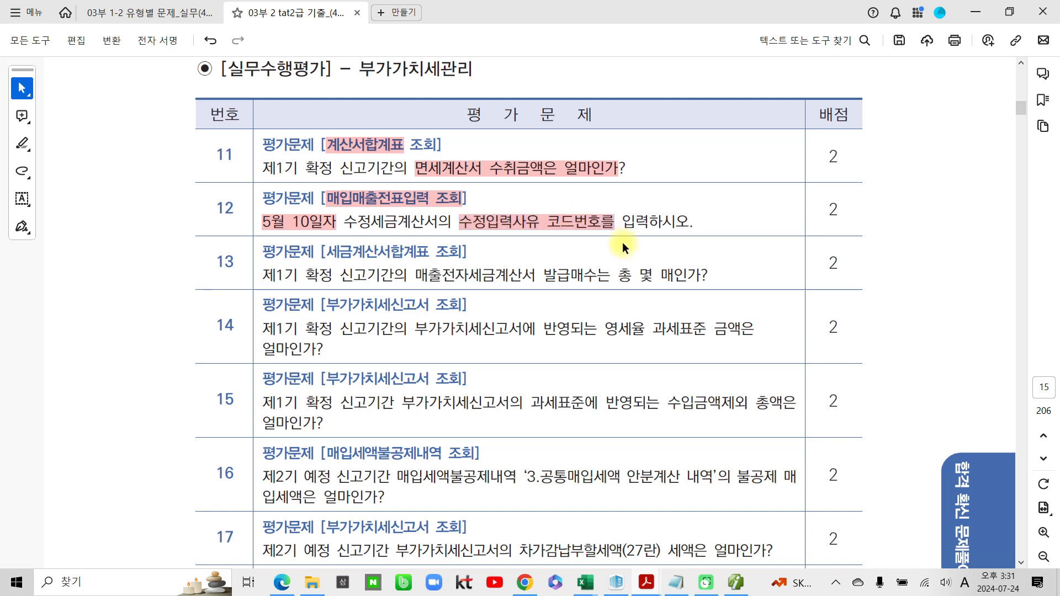
- Return to the accounting program's 매입매출전표입력 and load the vouchers dated month 05, day 10
{"action": "left_click", "coordinate": [735, 582]}
{"action": "left_click", "coordinate": [246, 60]}
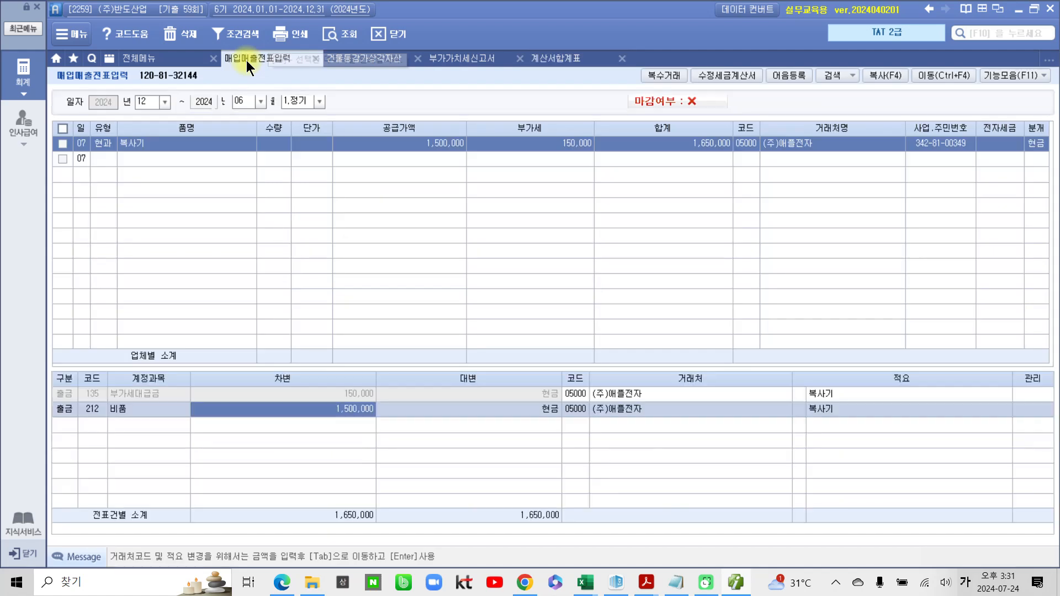
{"action": "left_click", "coordinate": [166, 102]}
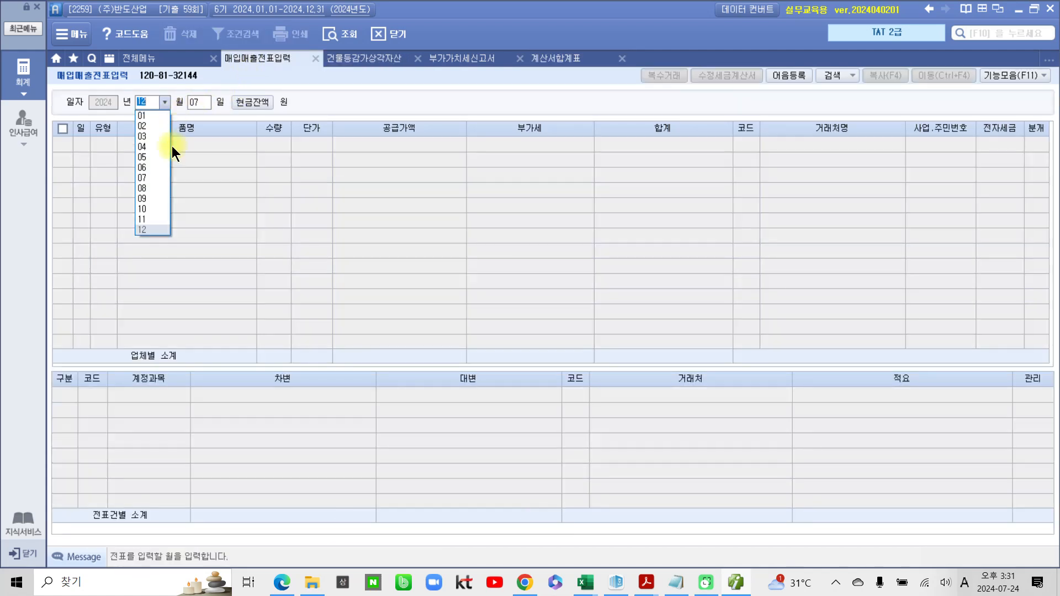
{"action": "left_click", "coordinate": [156, 160]}
{"action": "type", "text": "10"}
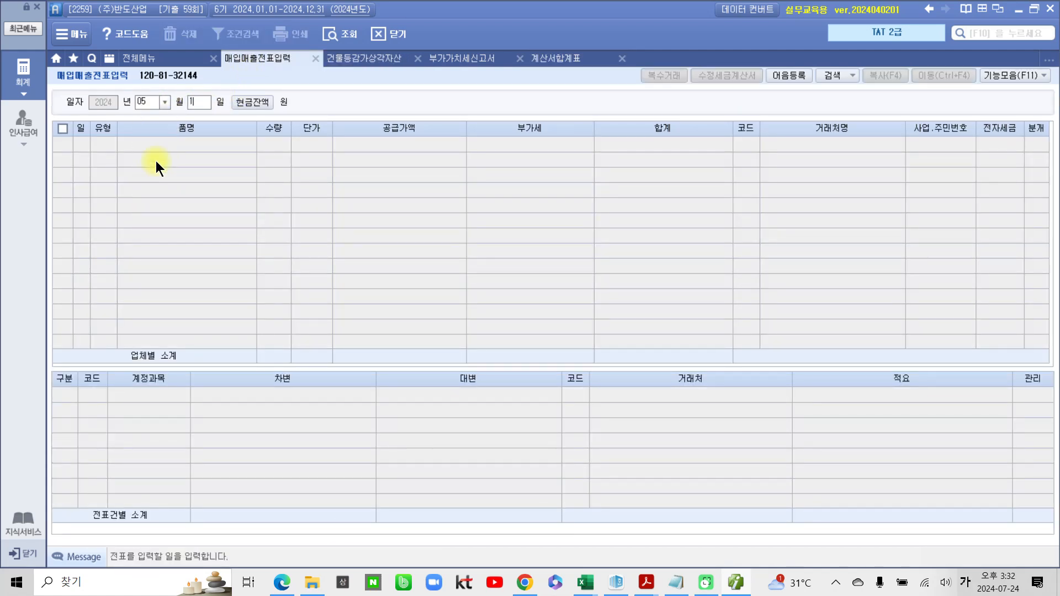
{"action": "key", "text": "Return"}
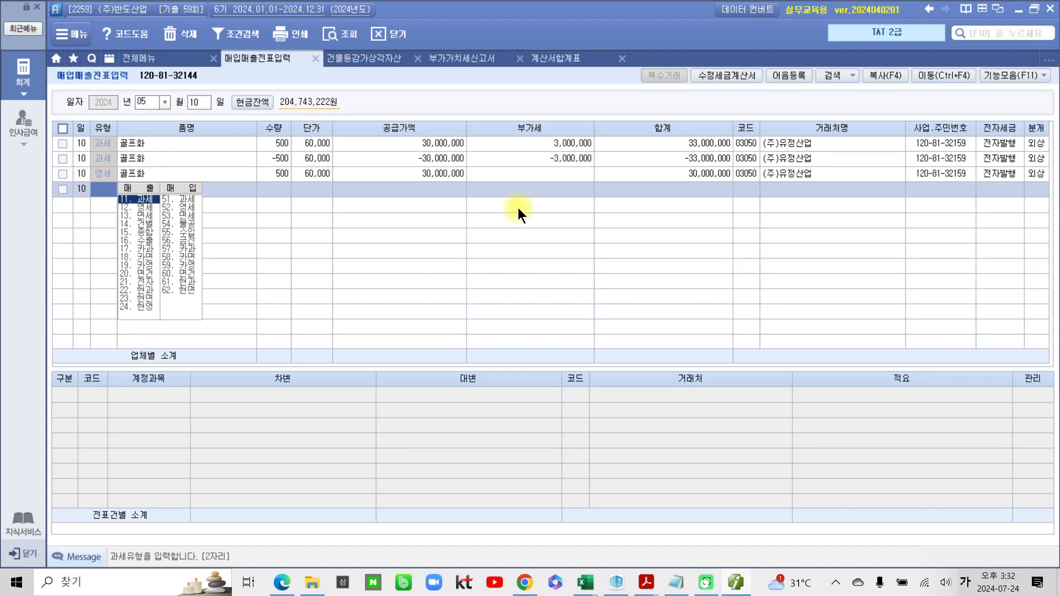
- Select the 영세 골프화 voucher and open its 수정세금계산서 details
{"action": "left_click", "coordinate": [407, 173]}
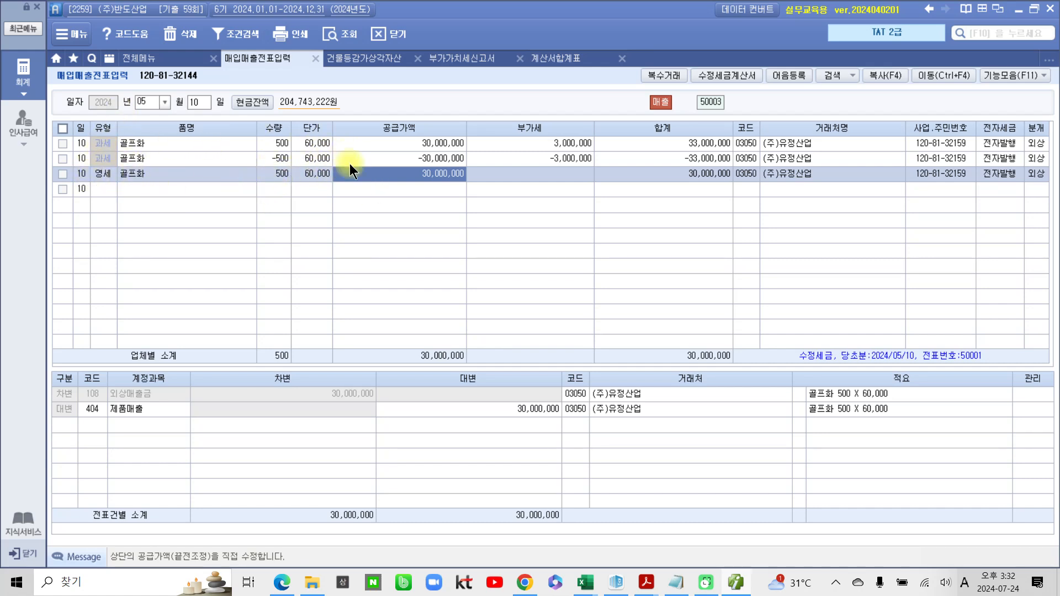
{"action": "left_click", "coordinate": [63, 174]}
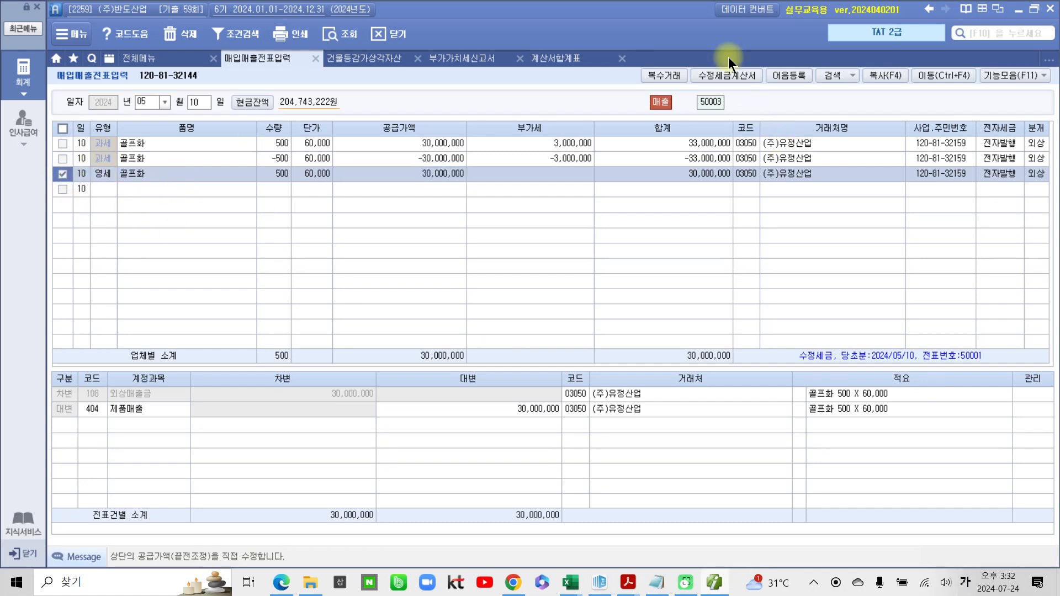
{"action": "left_click", "coordinate": [724, 74]}
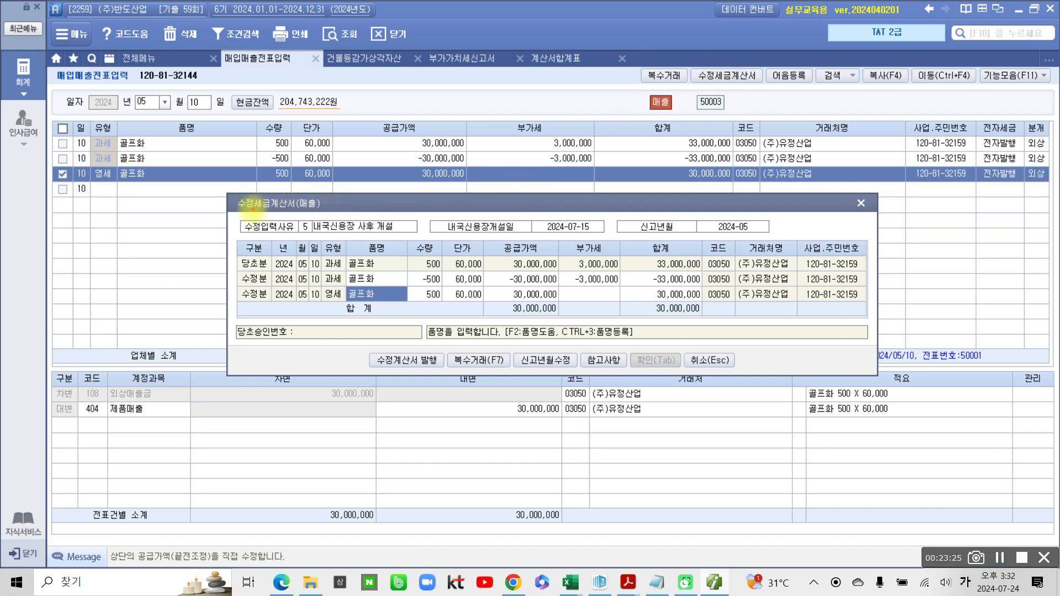
- Examine the 수정입력사유 code in the 수정세금계산서(매출) window and close the window
{"action": "mouse_move", "coordinate": [240, 214]}
{"action": "left_mouse_down"}
{"action": "mouse_move", "coordinate": [347, 243]}
{"action": "mouse_move", "coordinate": [441, 239]}
{"action": "left_mouse_up"}
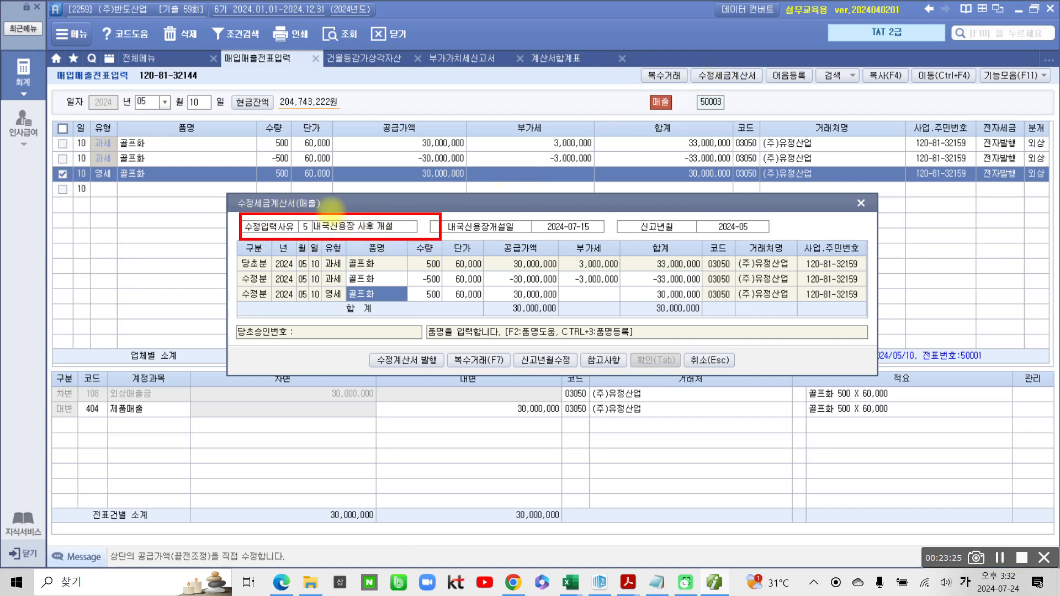
{"action": "left_click_drag", "start_coordinate": [334, 204], "coordinate": [349, 197]}
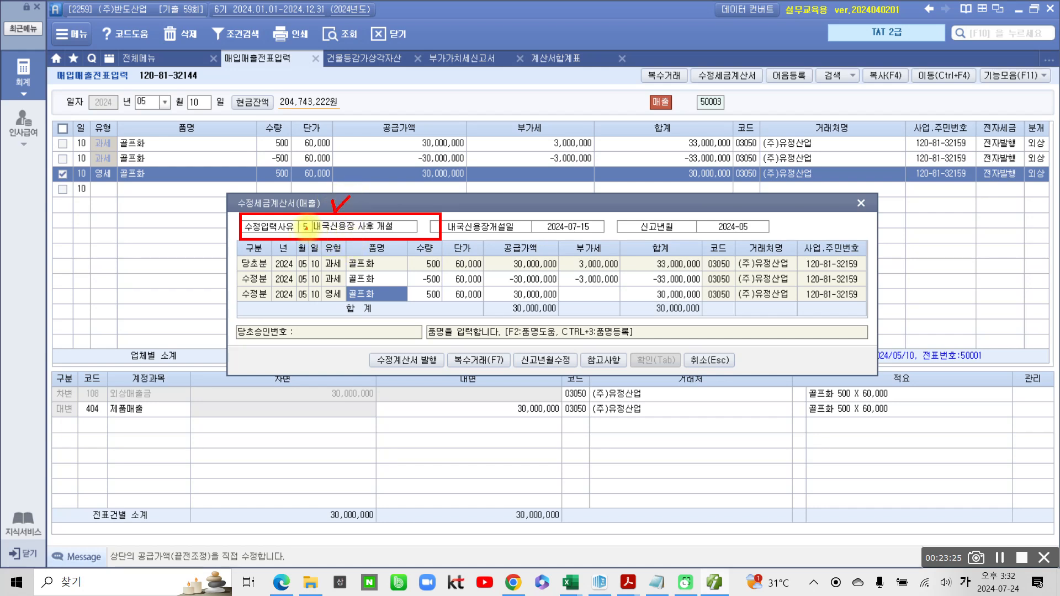
{"action": "mouse_move", "coordinate": [308, 216]}
{"action": "left_mouse_down"}
{"action": "mouse_move", "coordinate": [307, 234]}
{"action": "mouse_move", "coordinate": [307, 215]}
{"action": "left_mouse_up"}
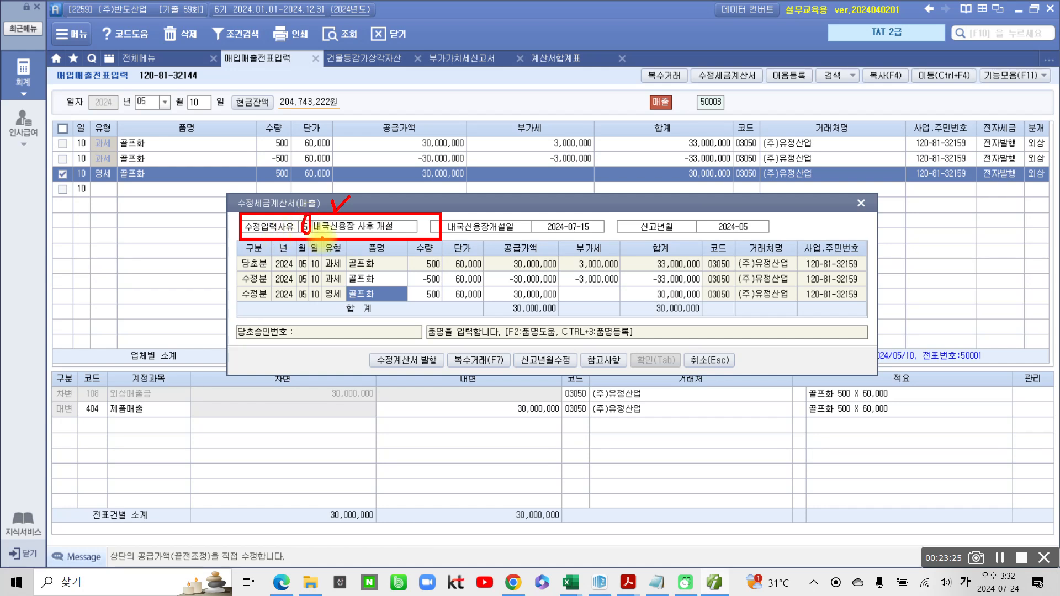
{"action": "key", "text": "Escape"}
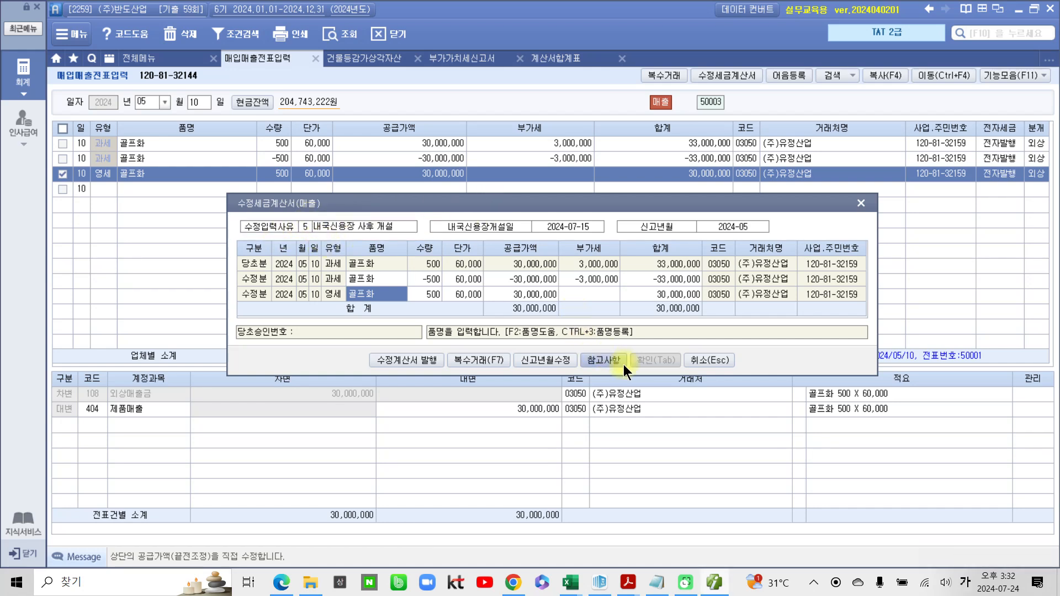
{"action": "left_click", "coordinate": [859, 203]}
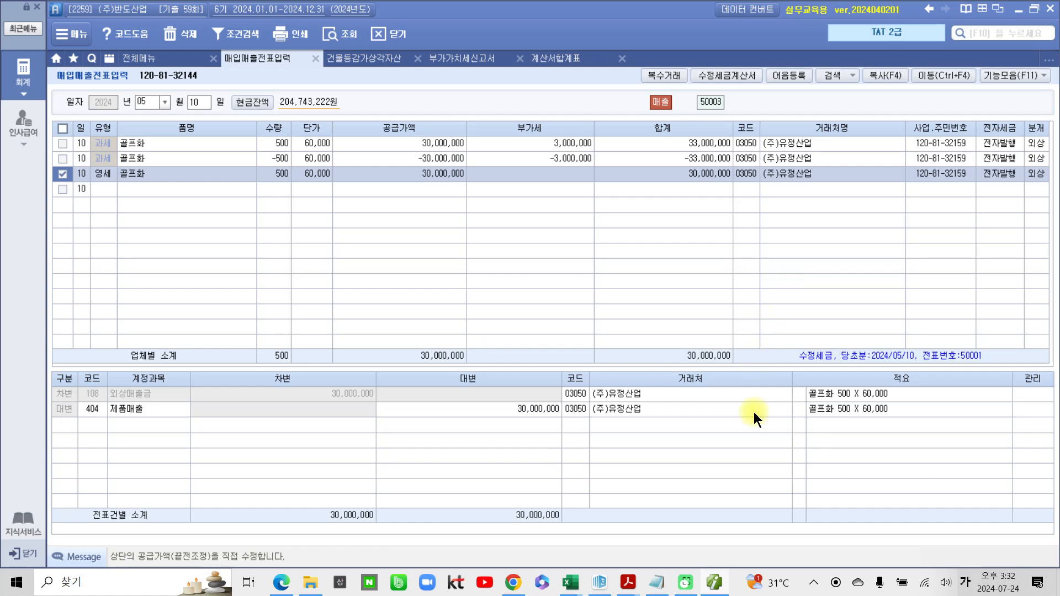
- Switch to the exam PDF and highlight 발급매수는 총 몇 매인가? in question 13
{"action": "left_click", "coordinate": [713, 581]}
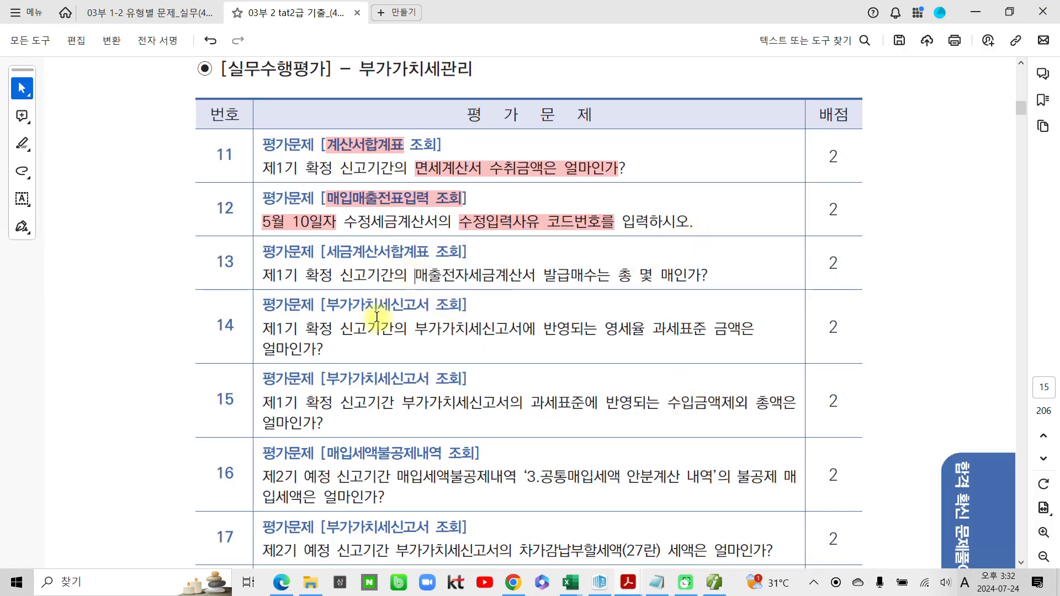
{"action": "left_click", "coordinate": [417, 275]}
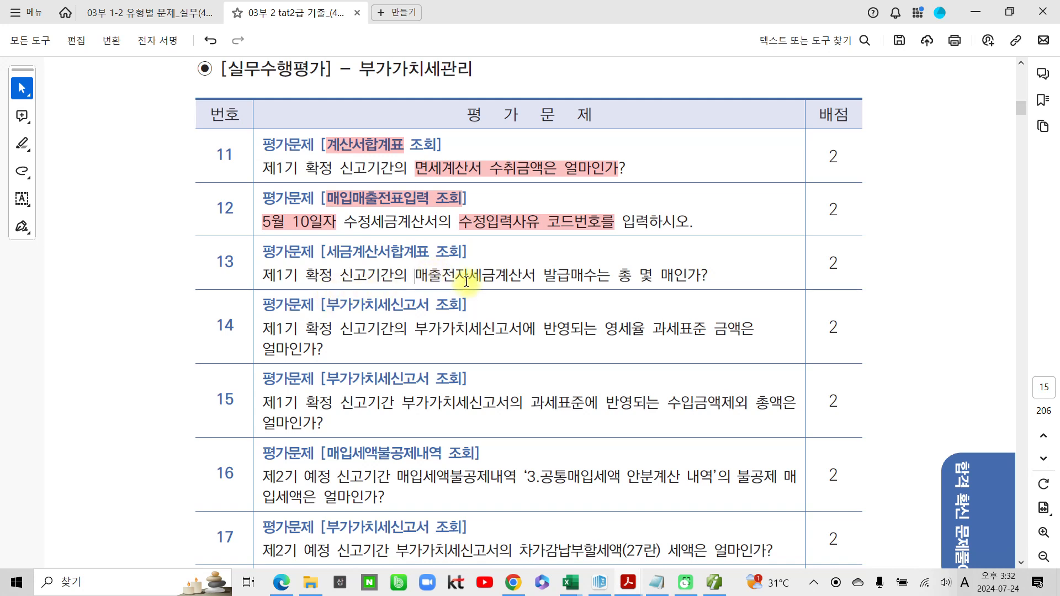
{"action": "left_click_drag", "start_coordinate": [535, 274], "coordinate": [708, 276]}
{"action": "left_click", "coordinate": [751, 301]}
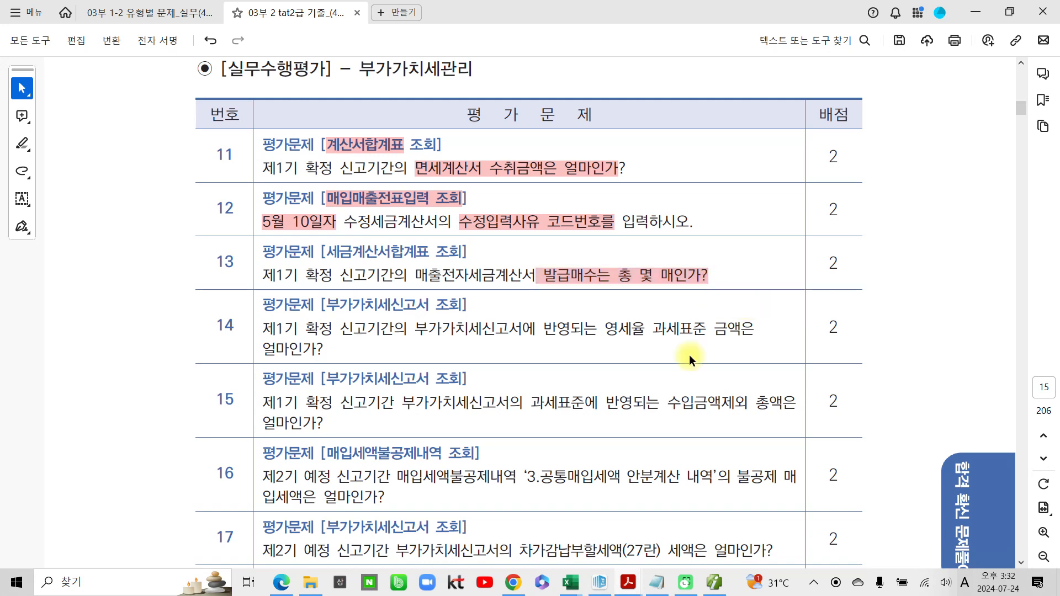
- Return to the accounting program, open 세금계산서합계표 and load the period from month 04 to month 06 of 2024
{"action": "left_click", "coordinate": [715, 583]}
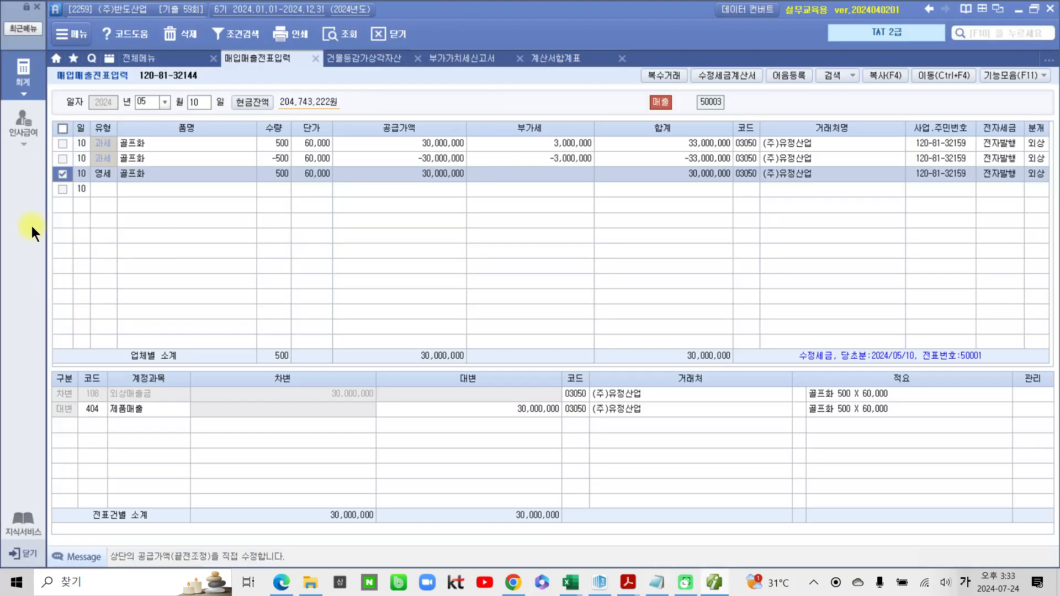
{"action": "left_click", "coordinate": [23, 78]}
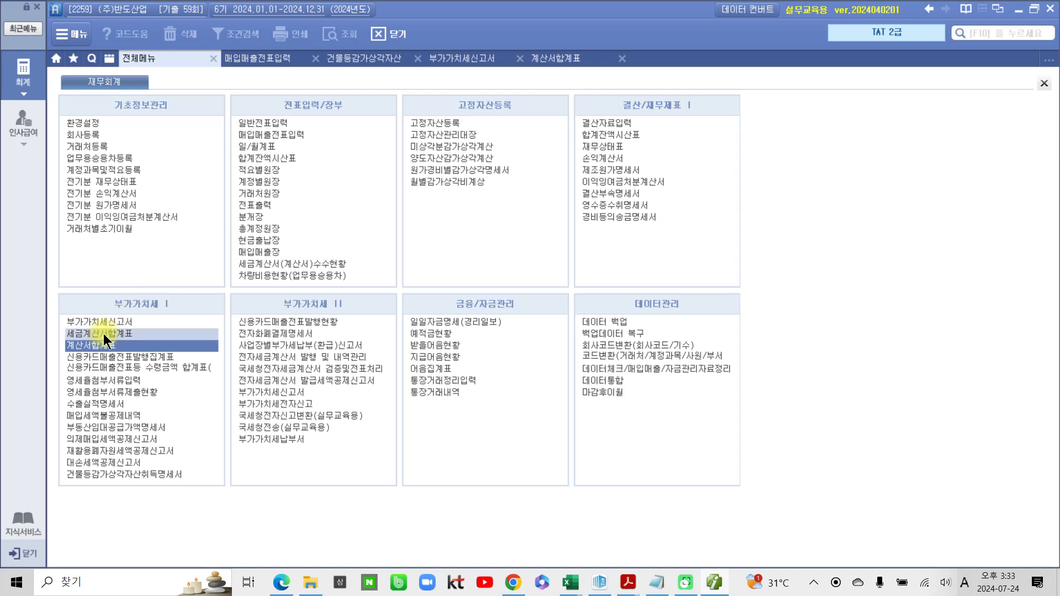
{"action": "left_click", "coordinate": [105, 334]}
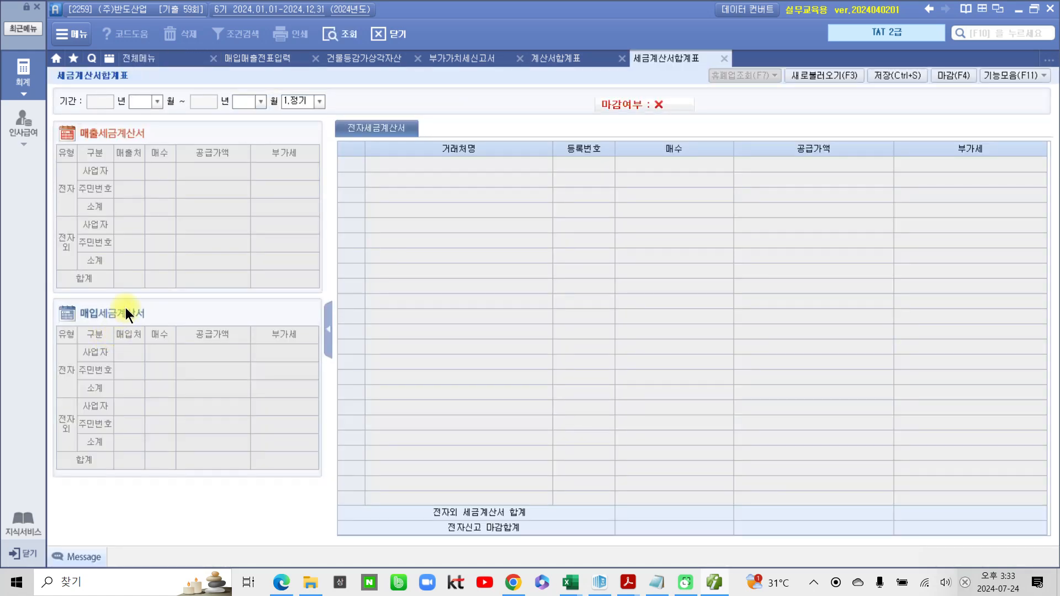
{"action": "type", "text": "04"}
{"action": "type", "text": "06"}
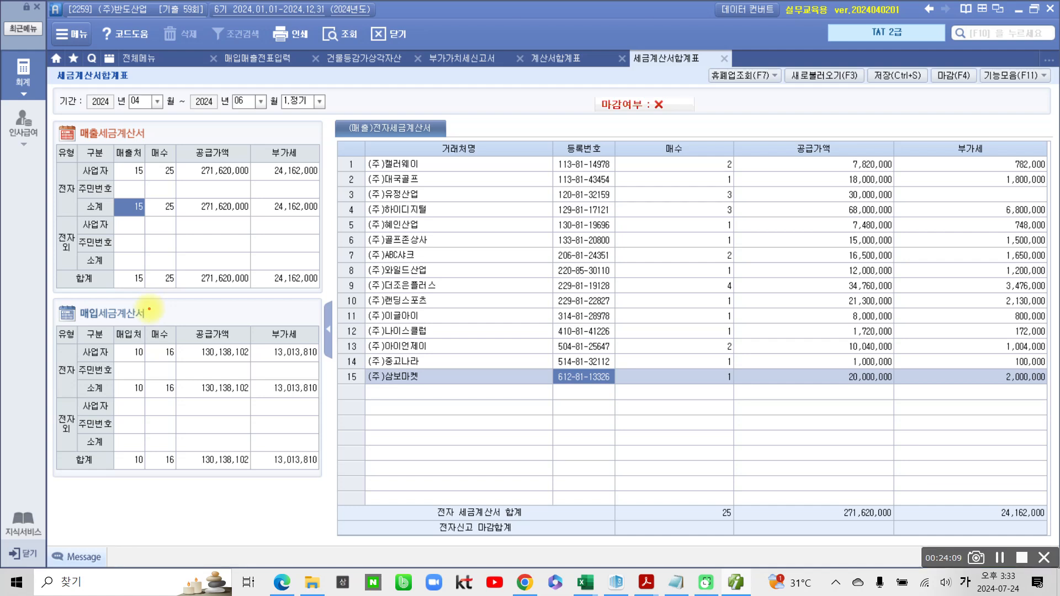
- Examine the 매수 in the 전자 소계 row of the 매출세금계산서 table
{"action": "mouse_move", "coordinate": [113, 126]}
{"action": "left_mouse_down"}
{"action": "mouse_move", "coordinate": [61, 132]}
{"action": "mouse_move", "coordinate": [110, 133]}
{"action": "left_mouse_up"}
{"action": "mouse_move", "coordinate": [78, 175]}
{"action": "left_mouse_down"}
{"action": "mouse_move", "coordinate": [44, 193]}
{"action": "mouse_move", "coordinate": [66, 211]}
{"action": "left_mouse_up"}
{"action": "mouse_move", "coordinate": [156, 205]}
{"action": "left_mouse_down"}
{"action": "mouse_move", "coordinate": [182, 225]}
{"action": "mouse_move", "coordinate": [133, 200]}
{"action": "left_mouse_up"}
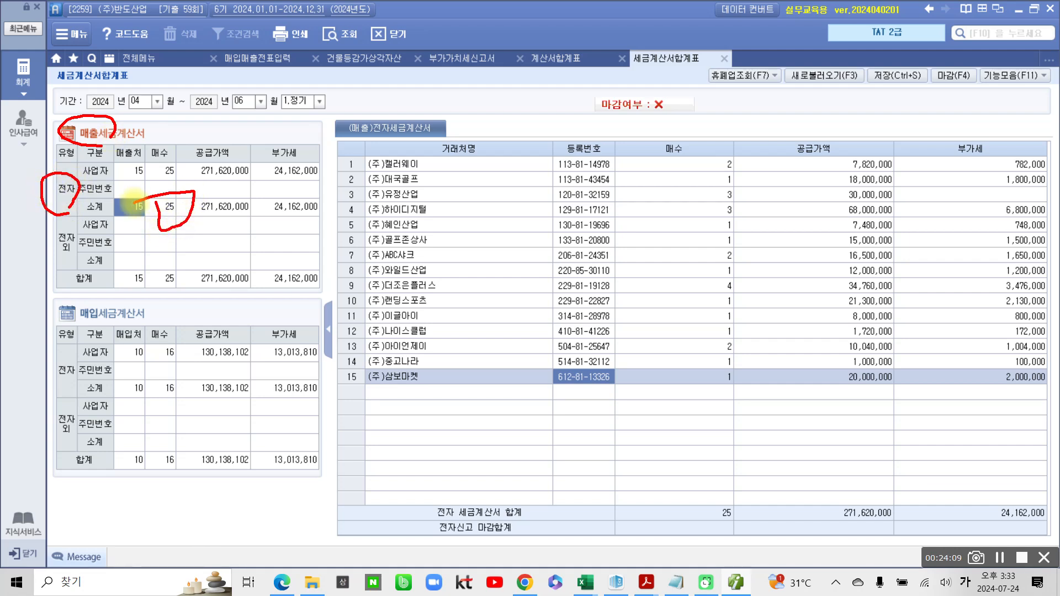
{"action": "key", "text": "Escape"}
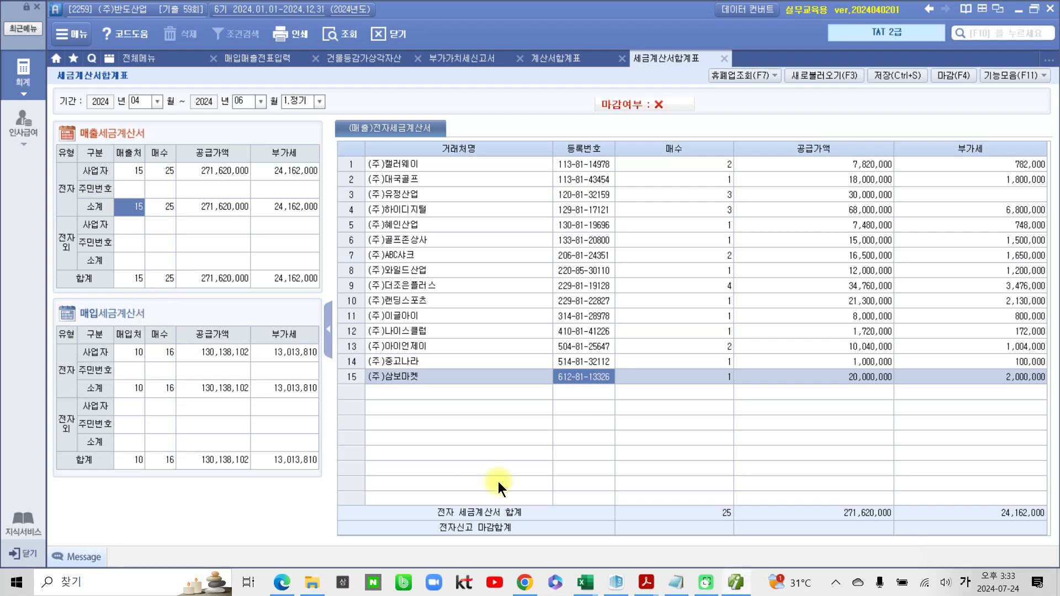
- Switch to the 03부 2 tat2급 기출 PDF and highlight [부가가치세신고서 조회] and 영세율 과세표준 in question 14
{"action": "mouse_move", "coordinate": [649, 589]}
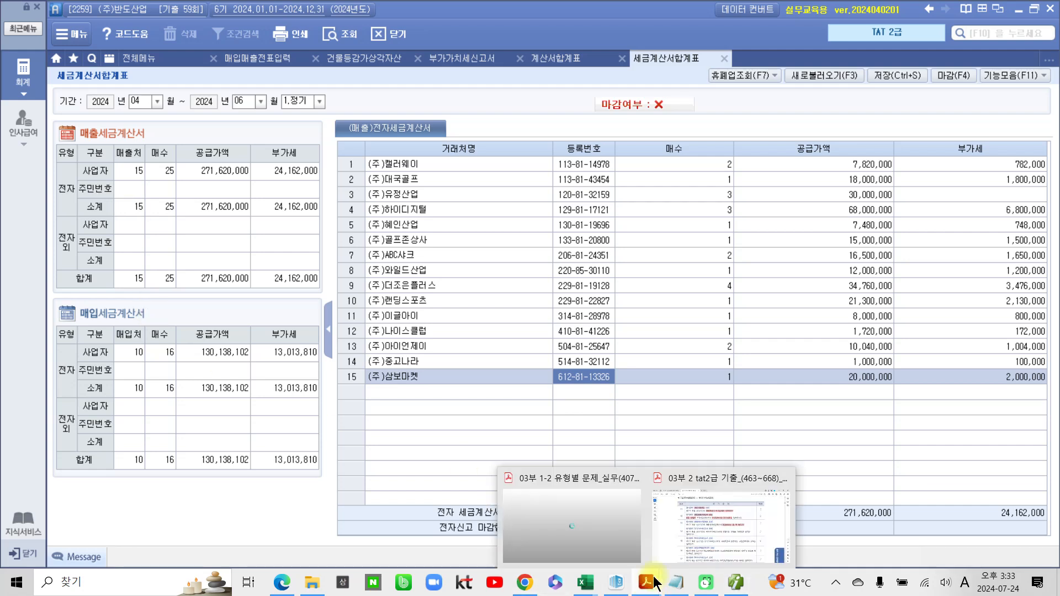
{"action": "left_click", "coordinate": [693, 549]}
{"action": "scroll", "coordinate": [473, 435], "scroll_direction": "down", "scroll_amount": 1}
{"action": "left_click_drag", "start_coordinate": [321, 224], "coordinate": [477, 224]}
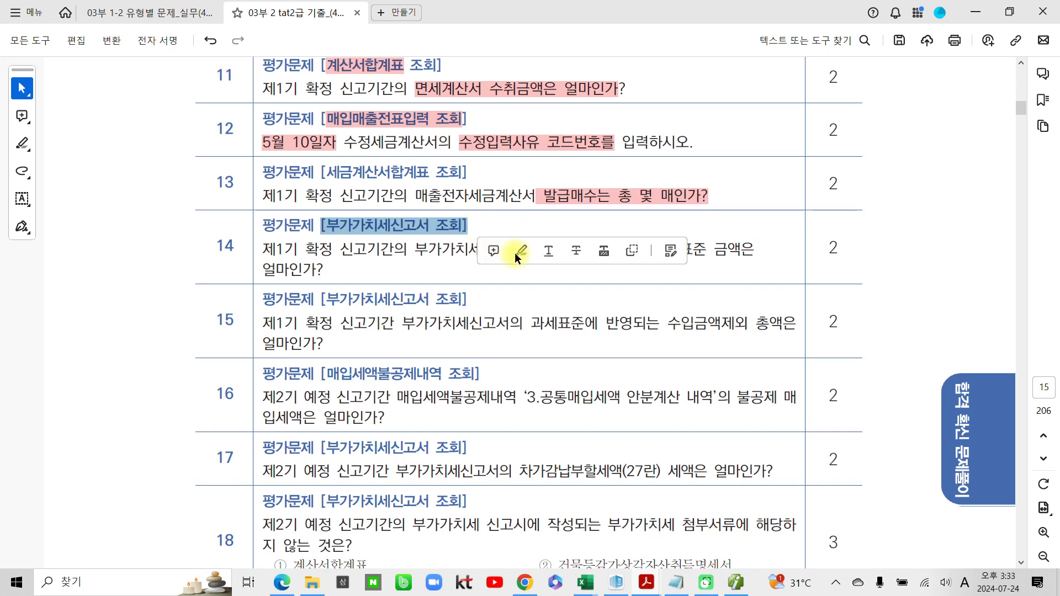
{"action": "left_click", "coordinate": [516, 255]}
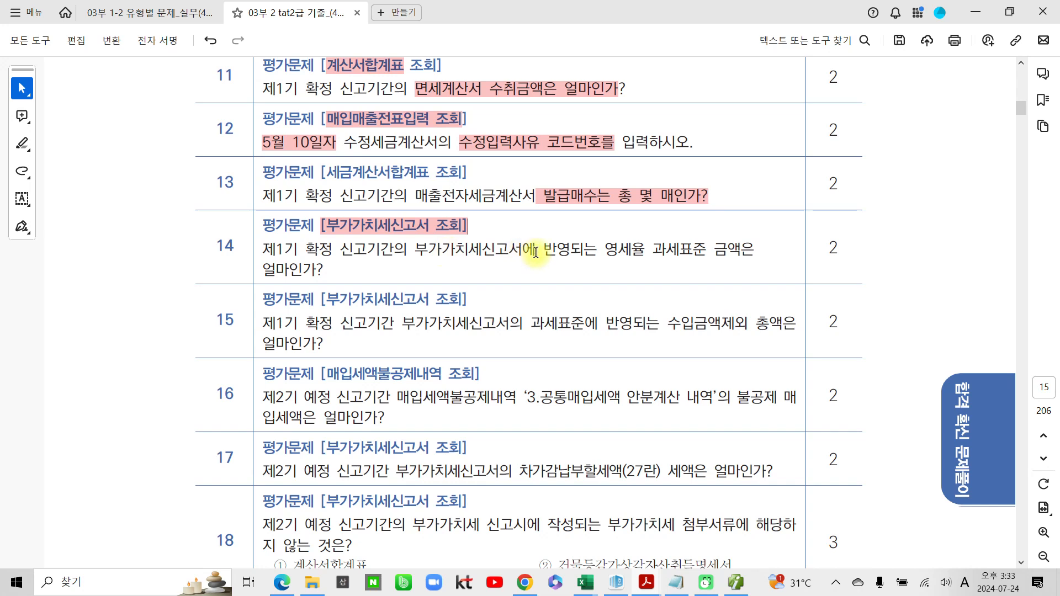
{"action": "left_click_drag", "start_coordinate": [610, 250], "coordinate": [690, 251]}
{"action": "left_click", "coordinate": [733, 273]}
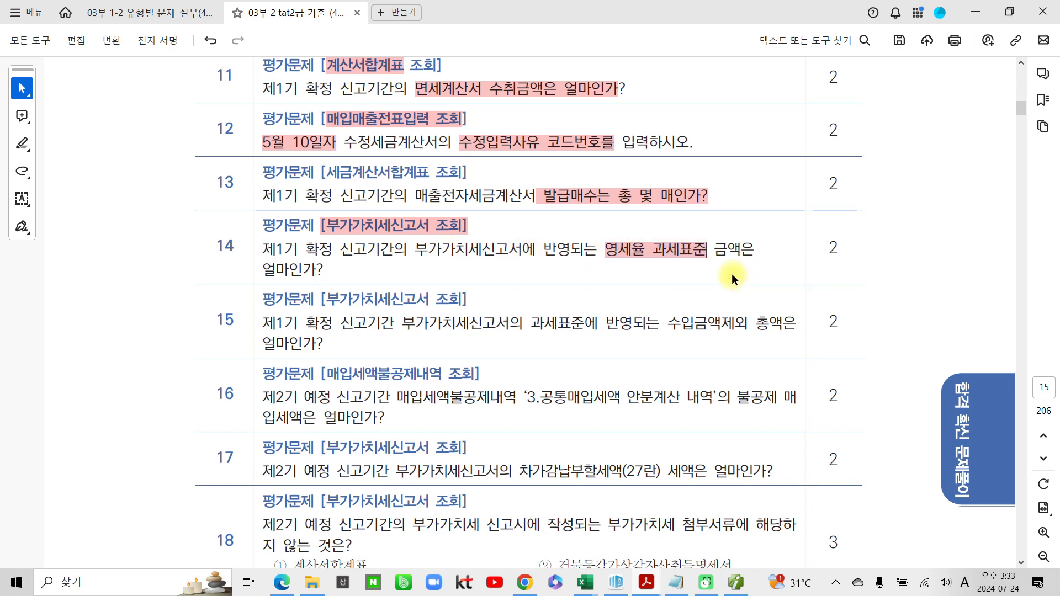
- Return to the accounting program's 부가가치세신고서, load the 정기신고 return for months 04 to 06, and examine the 영세 amounts
{"action": "left_click", "coordinate": [736, 582]}
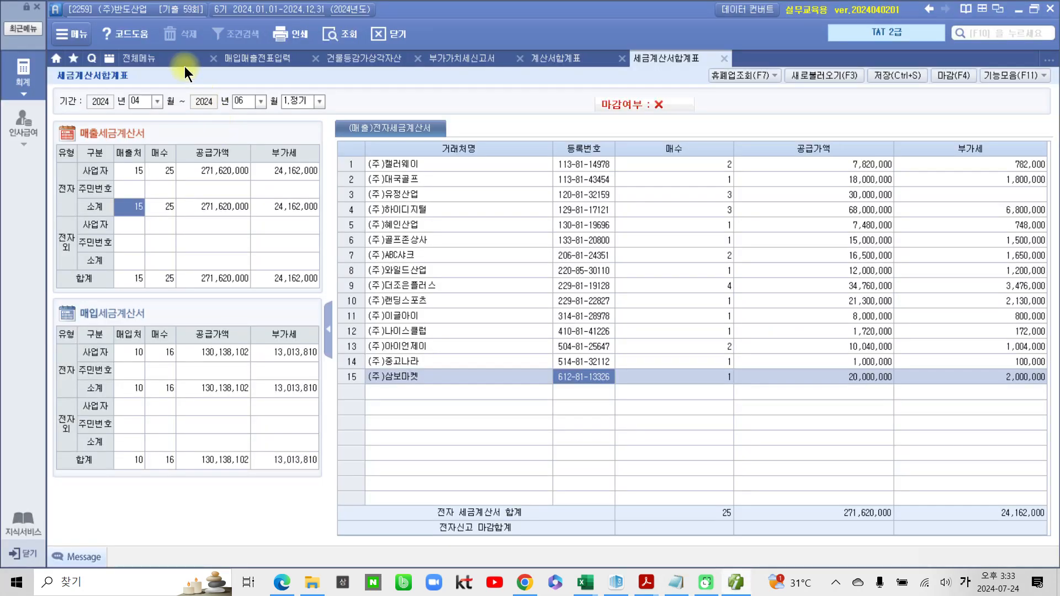
{"action": "left_click", "coordinate": [473, 59]}
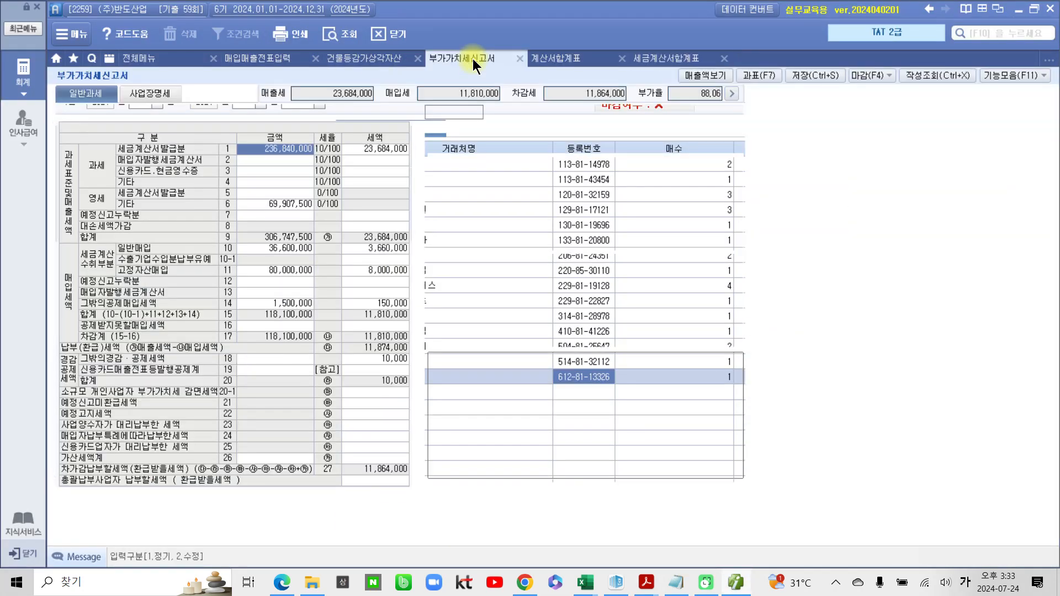
{"action": "left_click", "coordinate": [145, 112]}
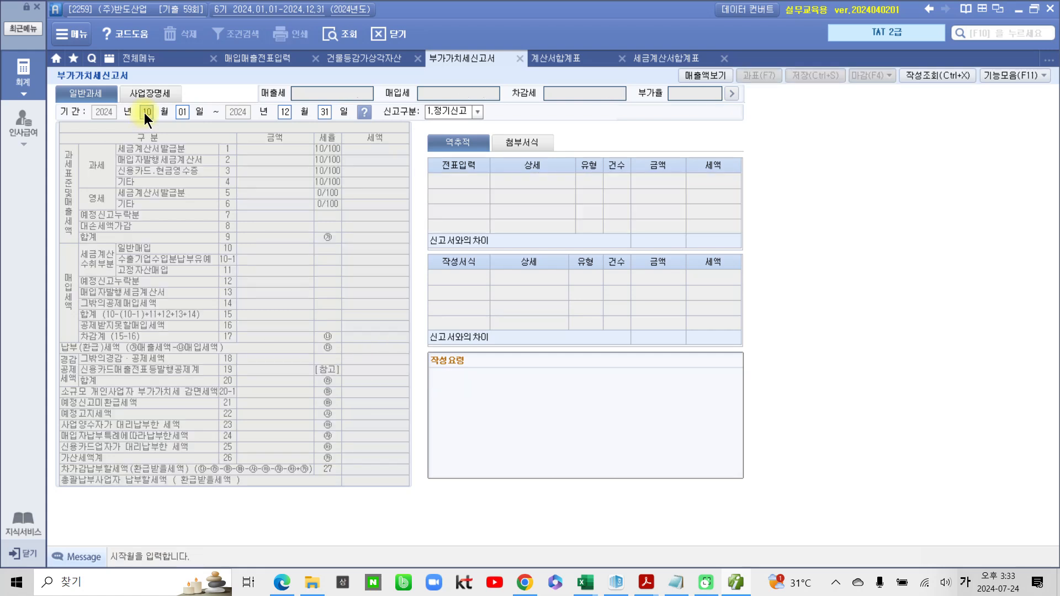
{"action": "type", "text": "04"}
{"action": "key", "text": "Return"}
{"action": "type", "text": "06"}
{"action": "key", "text": "Return"}
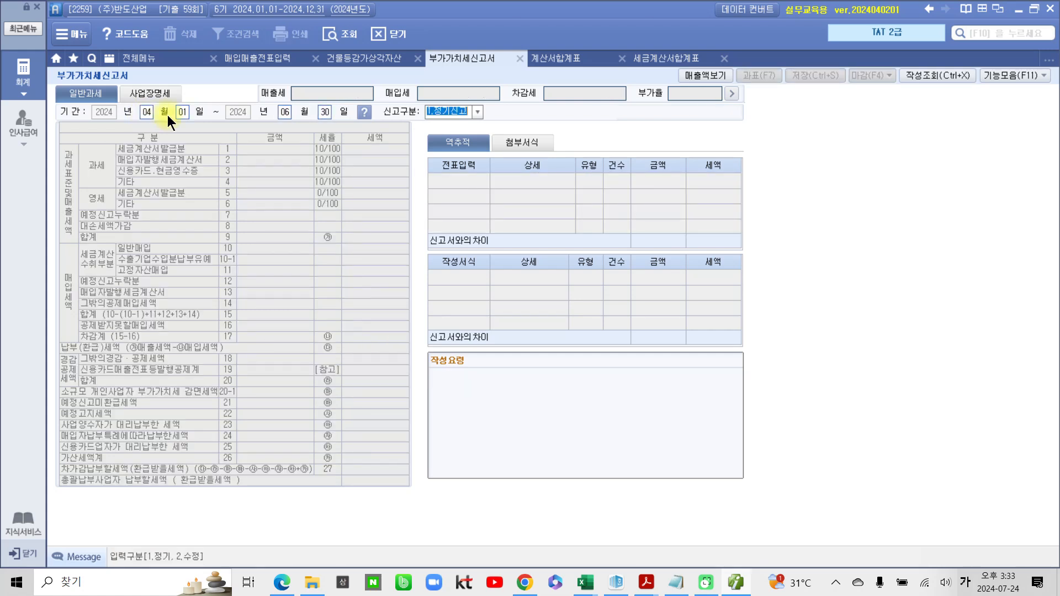
{"action": "key", "text": "Return"}
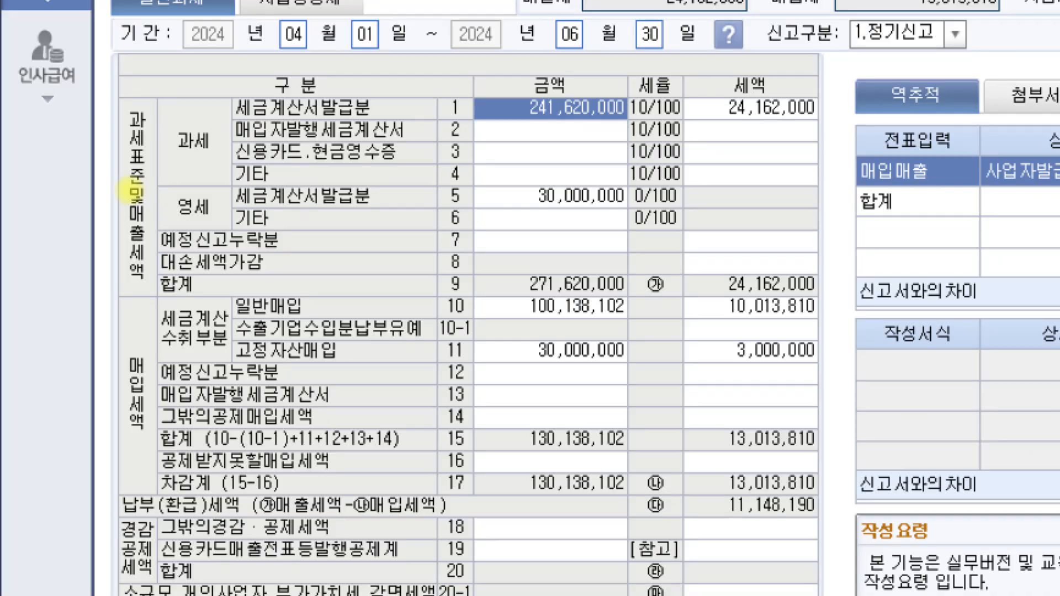
{"action": "mouse_move", "coordinate": [159, 184]}
{"action": "left_mouse_down"}
{"action": "mouse_move", "coordinate": [295, 225]}
{"action": "mouse_move", "coordinate": [632, 233]}
{"action": "left_mouse_up"}
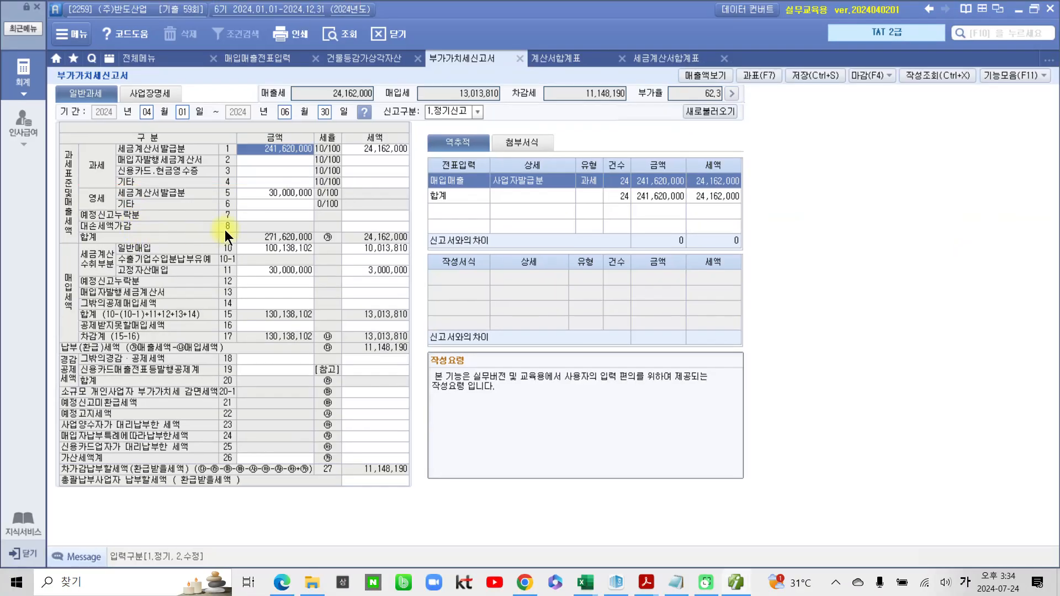
- Check the zero-rated tax-invoice row of the April–June VAT return, and review the 수입금액제외 amount in its 과세표준명세
{"action": "left_click", "coordinate": [291, 196]}
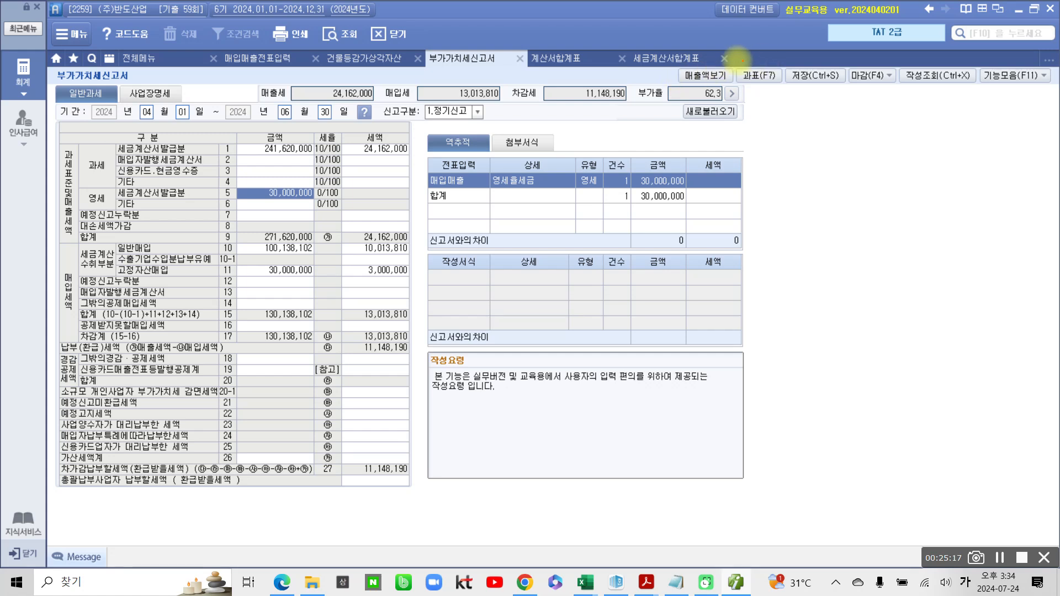
{"action": "left_click_drag", "start_coordinate": [733, 59], "coordinate": [788, 94]}
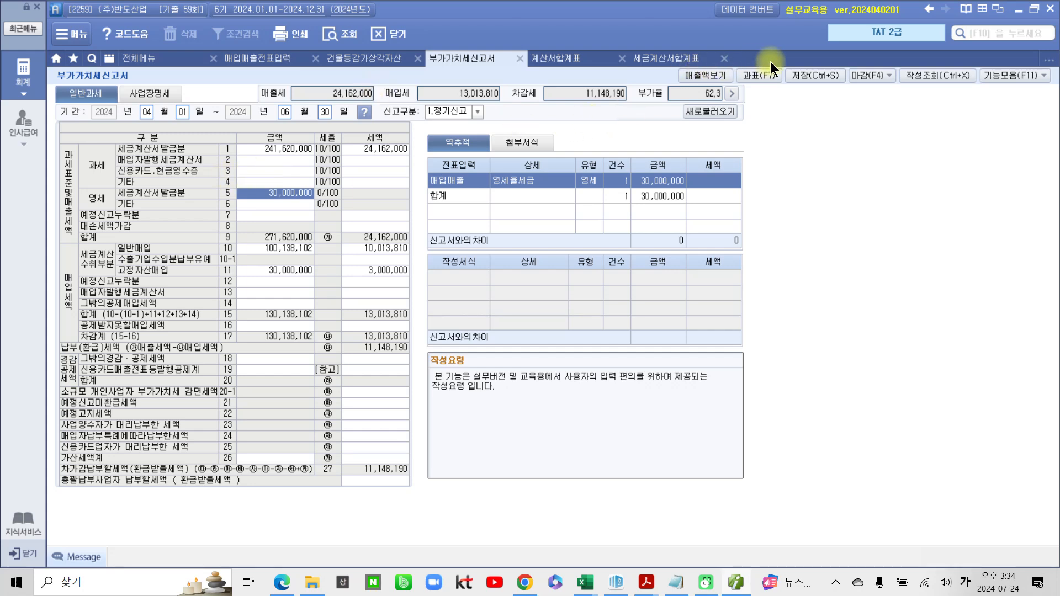
{"action": "left_click", "coordinate": [757, 72]}
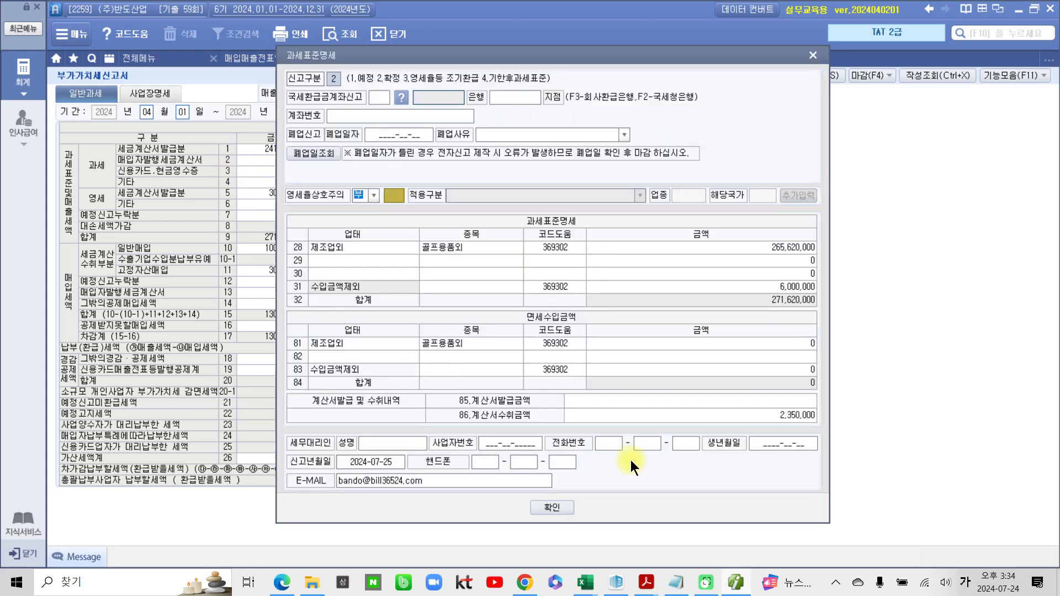
{"action": "left_click", "coordinate": [630, 460]}
{"action": "mouse_move", "coordinate": [777, 238]}
{"action": "left_mouse_down"}
{"action": "mouse_move", "coordinate": [771, 265]}
{"action": "mouse_move", "coordinate": [768, 234]}
{"action": "left_mouse_up"}
{"action": "mouse_move", "coordinate": [305, 284]}
{"action": "left_mouse_down"}
{"action": "mouse_move", "coordinate": [307, 296]}
{"action": "mouse_move", "coordinate": [402, 272]}
{"action": "mouse_move", "coordinate": [315, 274]}
{"action": "left_mouse_up"}
{"action": "mouse_move", "coordinate": [751, 276]}
{"action": "left_mouse_down"}
{"action": "mouse_move", "coordinate": [848, 290]}
{"action": "mouse_move", "coordinate": [728, 280]}
{"action": "left_mouse_up"}
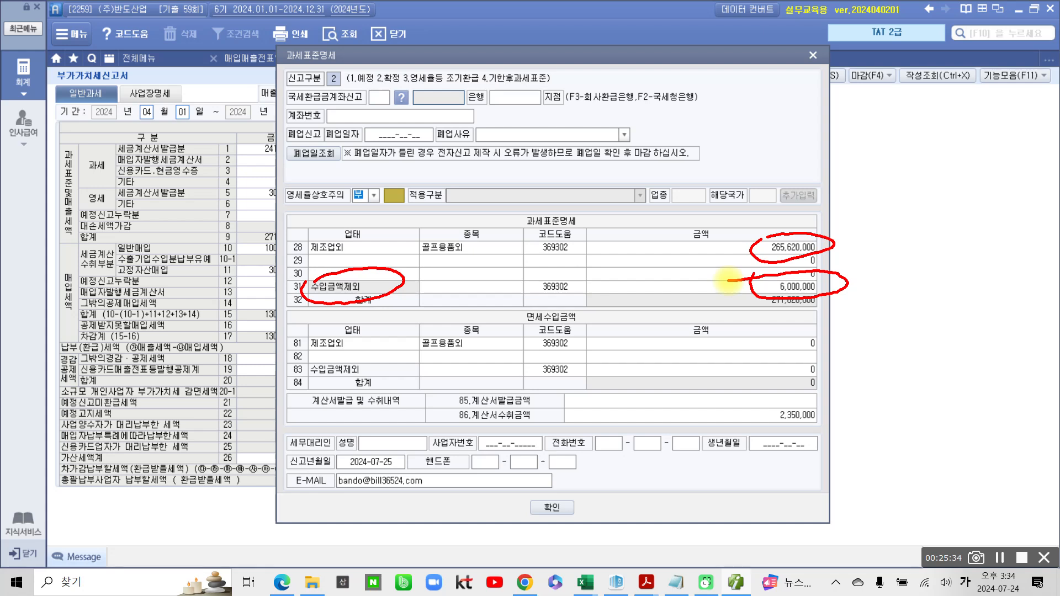
{"action": "left_click_drag", "start_coordinate": [844, 267], "coordinate": [934, 261]}
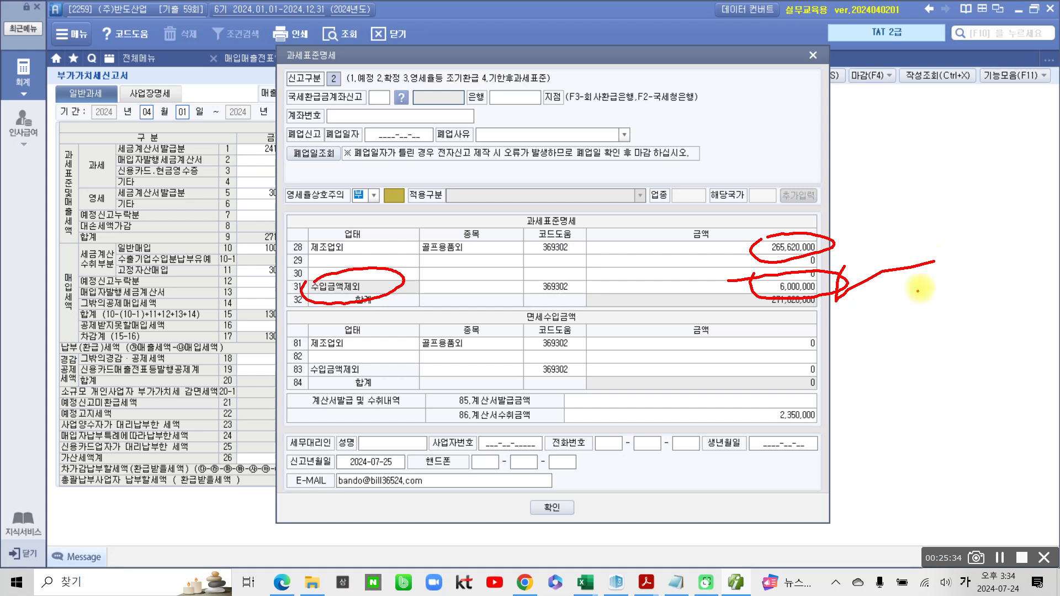
{"action": "key", "text": "Escape"}
{"action": "left_click", "coordinate": [771, 286]}
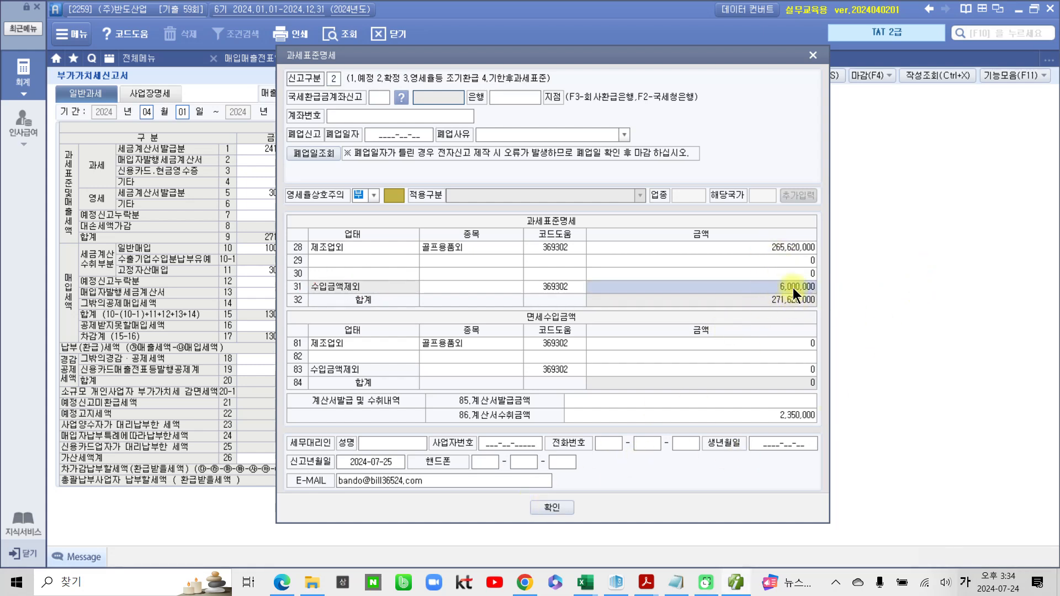
{"action": "left_click", "coordinate": [565, 504]}
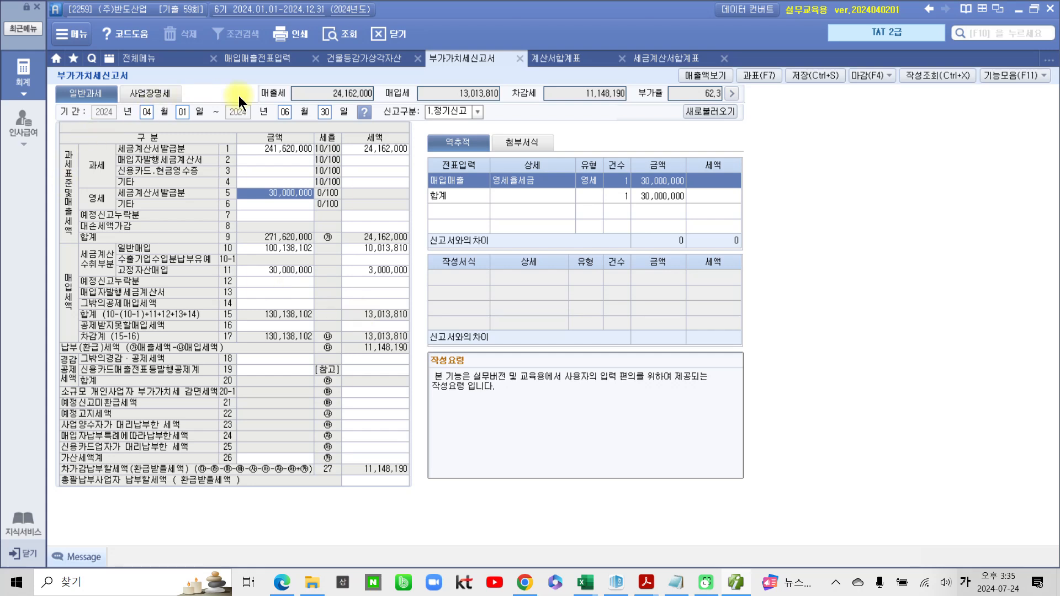
- Open 매입세액불공제내역 for July through September 2024 and load the saved data
{"action": "left_click", "coordinate": [176, 55]}
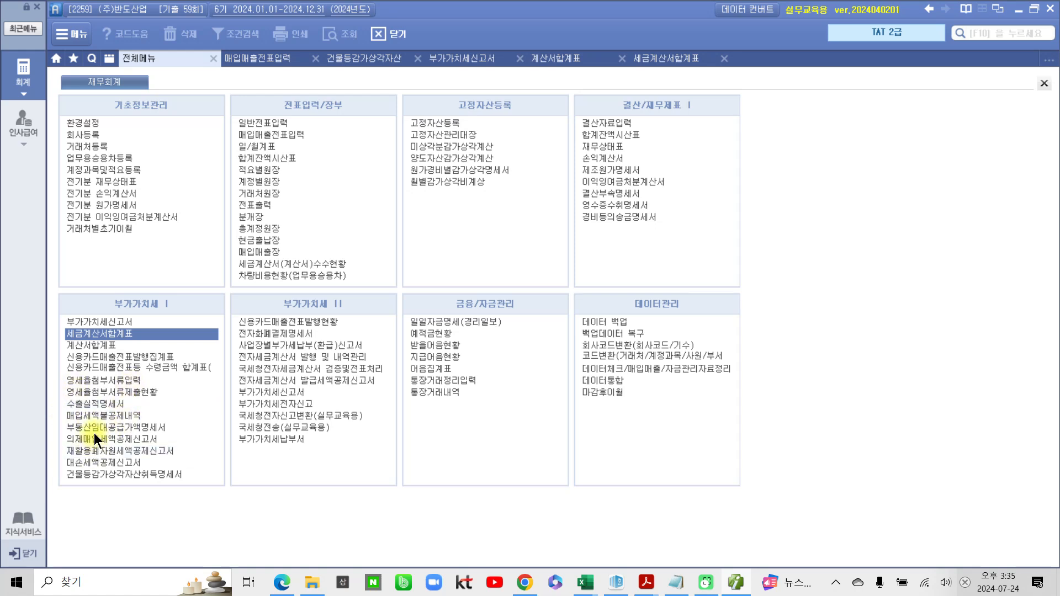
{"action": "left_click", "coordinate": [91, 417]}
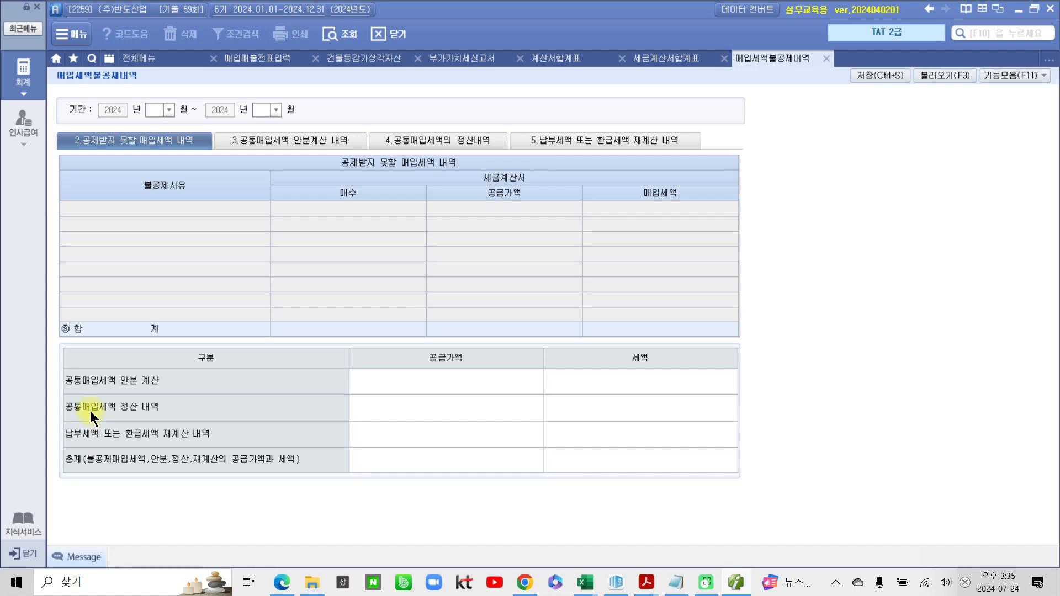
{"action": "type", "text": "07"}
{"action": "type", "text": "09"}
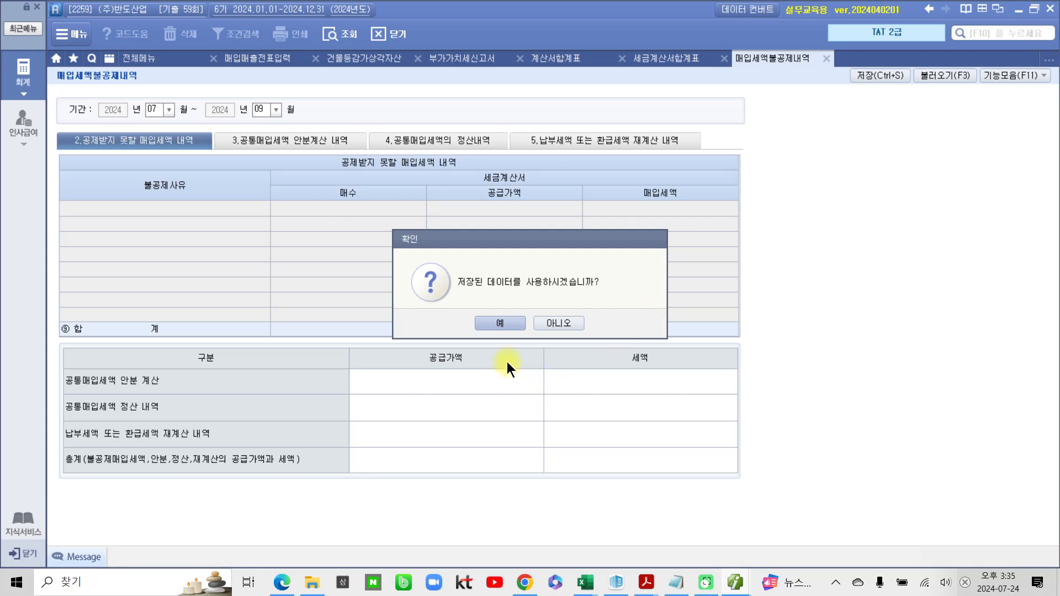
{"action": "left_click", "coordinate": [509, 321]}
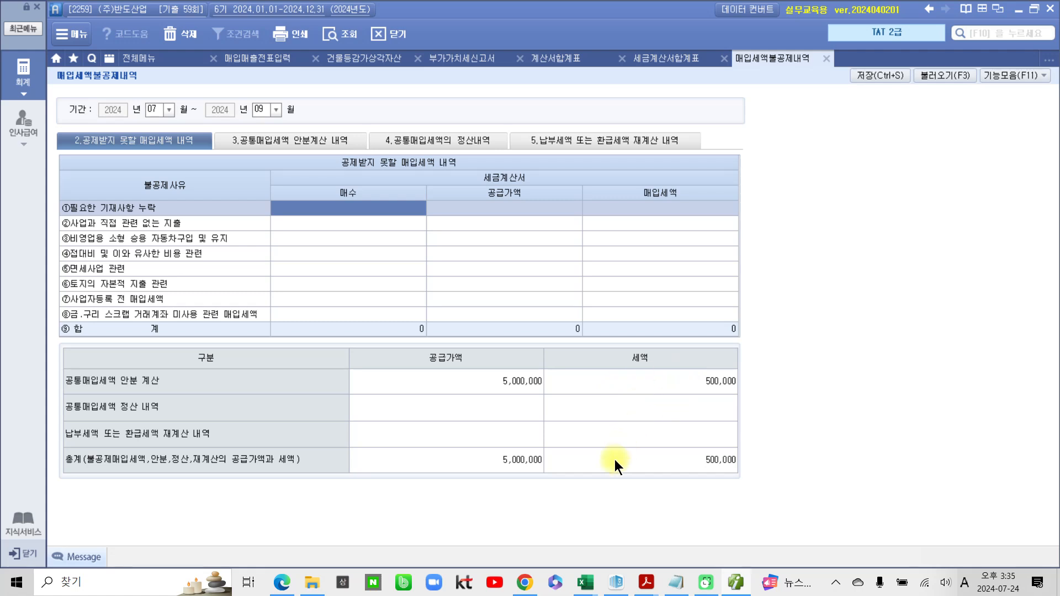
- Check the tax amount of the 공통매입세액 안분 계산 row in the section 2 summary
{"action": "mouse_move", "coordinate": [690, 378]}
{"action": "left_mouse_down"}
{"action": "mouse_move", "coordinate": [743, 391]}
{"action": "mouse_move", "coordinate": [636, 393]}
{"action": "left_mouse_up"}
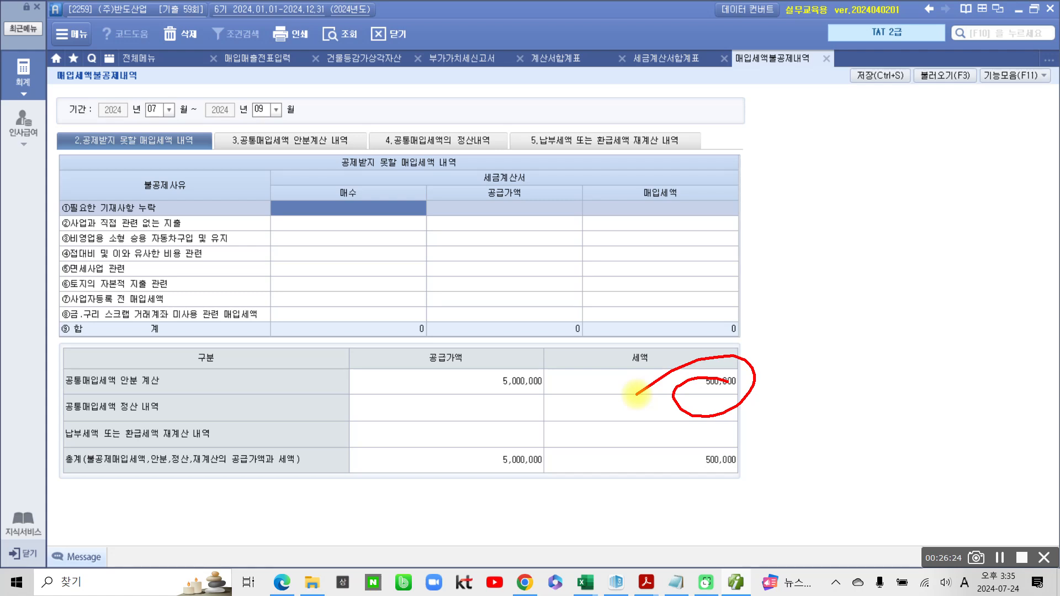
{"action": "mouse_move", "coordinate": [636, 394]}
{"action": "left_mouse_down"}
{"action": "mouse_move", "coordinate": [757, 356]}
{"action": "mouse_move", "coordinate": [727, 418]}
{"action": "left_mouse_up"}
{"action": "mouse_move", "coordinate": [220, 128]}
{"action": "left_mouse_down"}
{"action": "mouse_move", "coordinate": [361, 154]}
{"action": "mouse_move", "coordinate": [204, 150]}
{"action": "left_mouse_up"}
{"action": "key", "text": "Escape"}
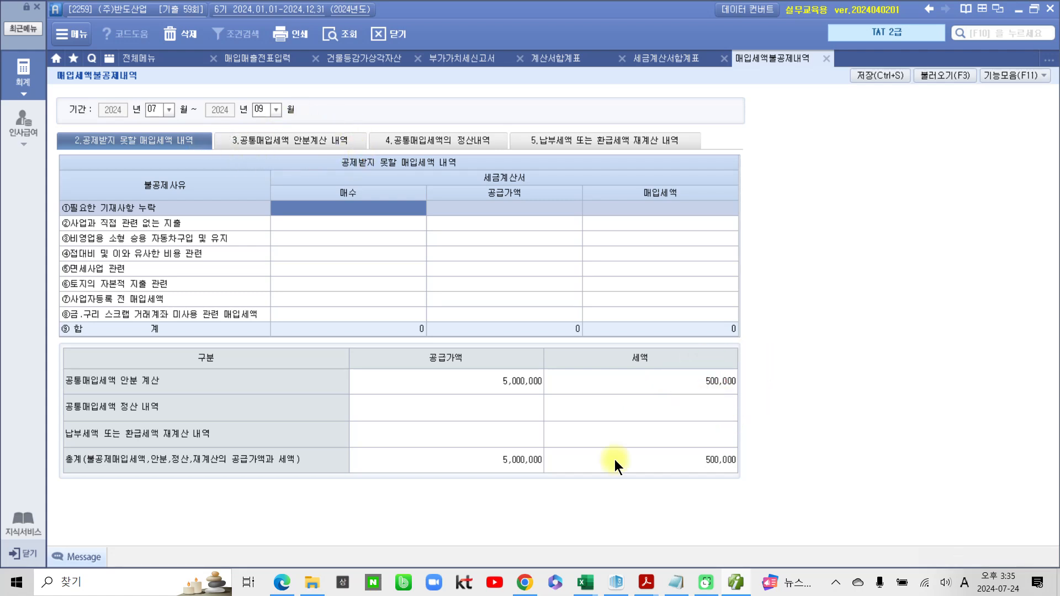
- Review the 불공제 매입세액 calculation for the 기계장치 entry in section 3, 공통매입세액 안분계산 내역
{"action": "left_click", "coordinate": [276, 141]}
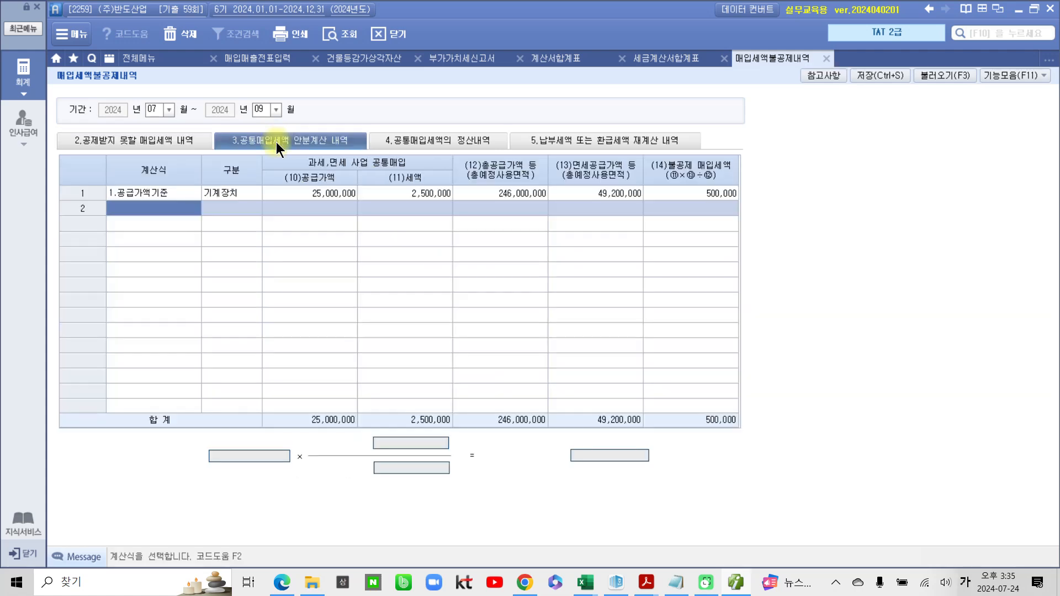
{"action": "mouse_move", "coordinate": [222, 122]}
{"action": "left_mouse_down"}
{"action": "mouse_move", "coordinate": [238, 138]}
{"action": "mouse_move", "coordinate": [373, 159]}
{"action": "left_mouse_up"}
{"action": "mouse_move", "coordinate": [742, 206]}
{"action": "left_mouse_down"}
{"action": "mouse_move", "coordinate": [678, 167]}
{"action": "mouse_move", "coordinate": [742, 226]}
{"action": "left_mouse_up"}
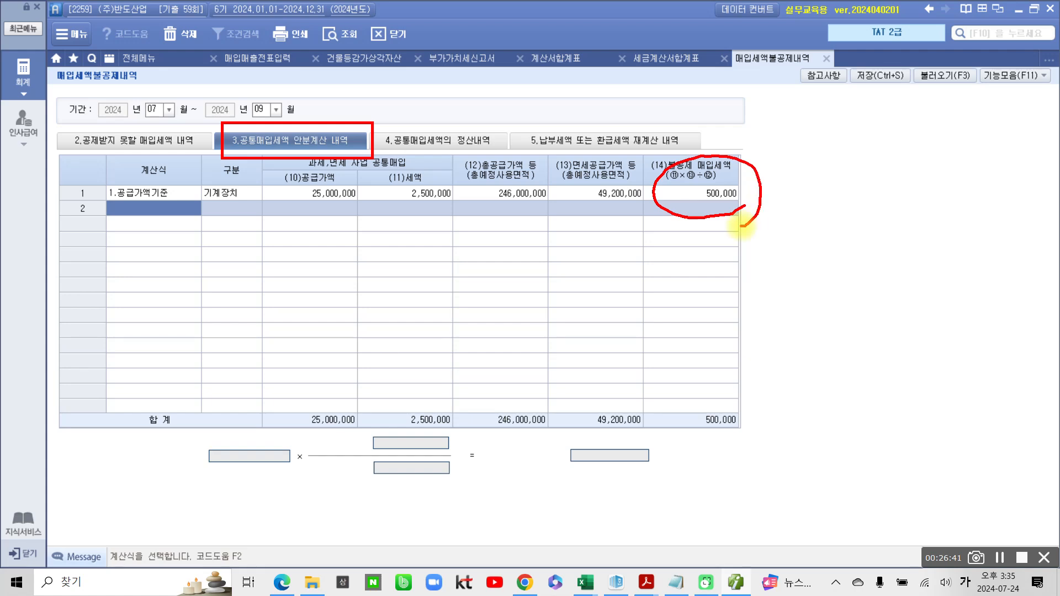
{"action": "key", "text": "Escape"}
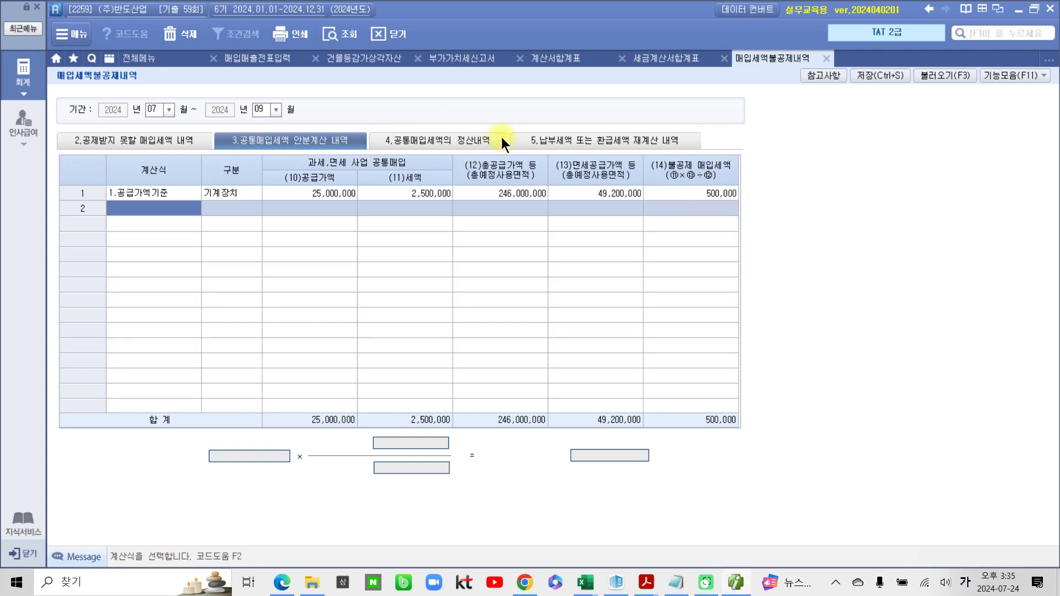
{"action": "left_click", "coordinate": [708, 195]}
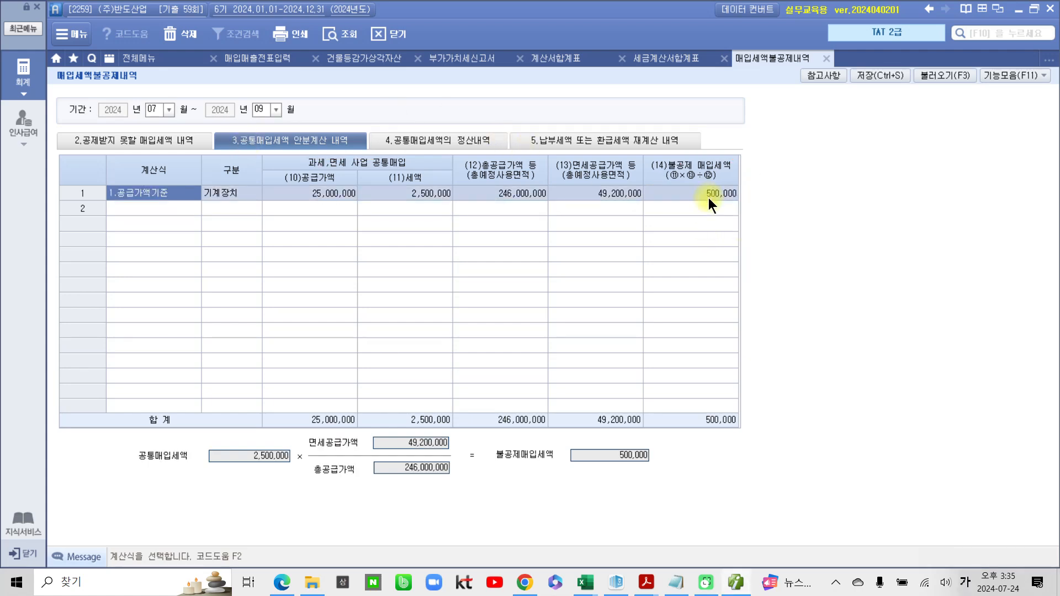
{"action": "key", "text": "ctrl+2"}
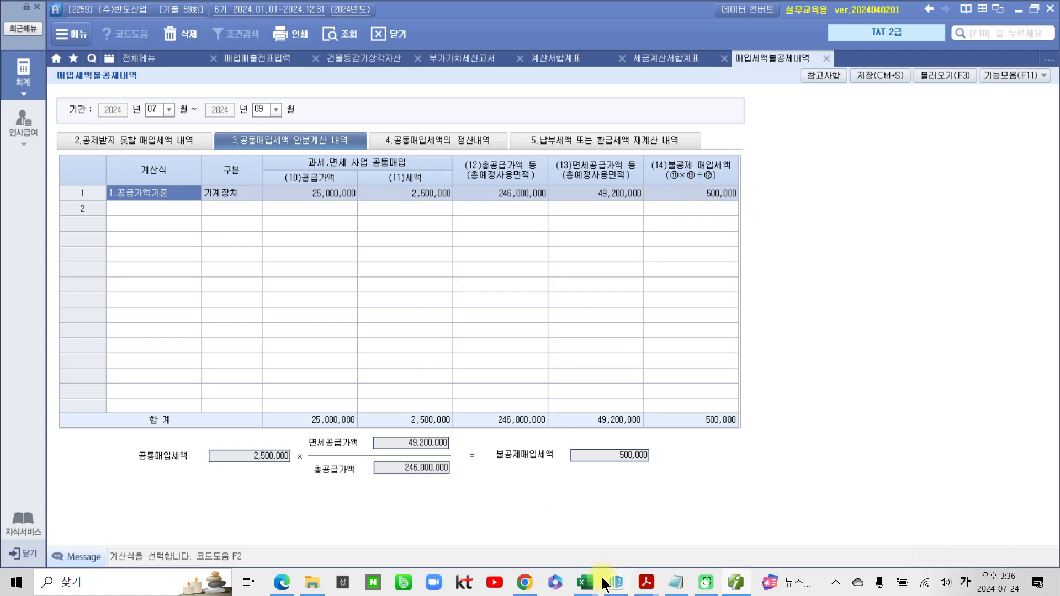
- Return to section 2, 공제받지 못할 매입세액 내역, and check its 공통매입세액 안분 계산 row
{"action": "left_click", "coordinate": [645, 584]}
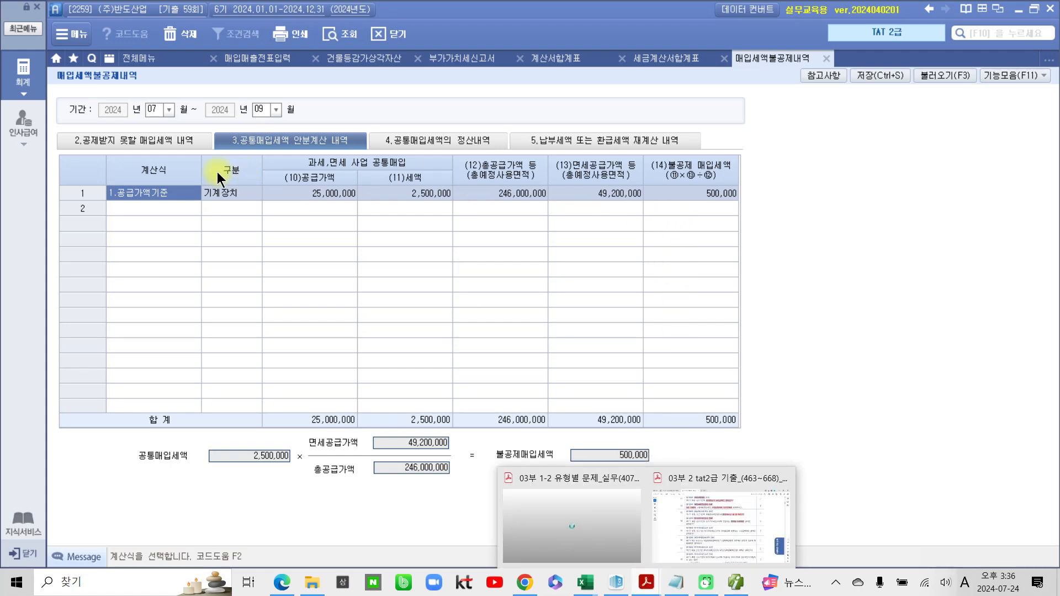
{"action": "left_click", "coordinate": [140, 137]}
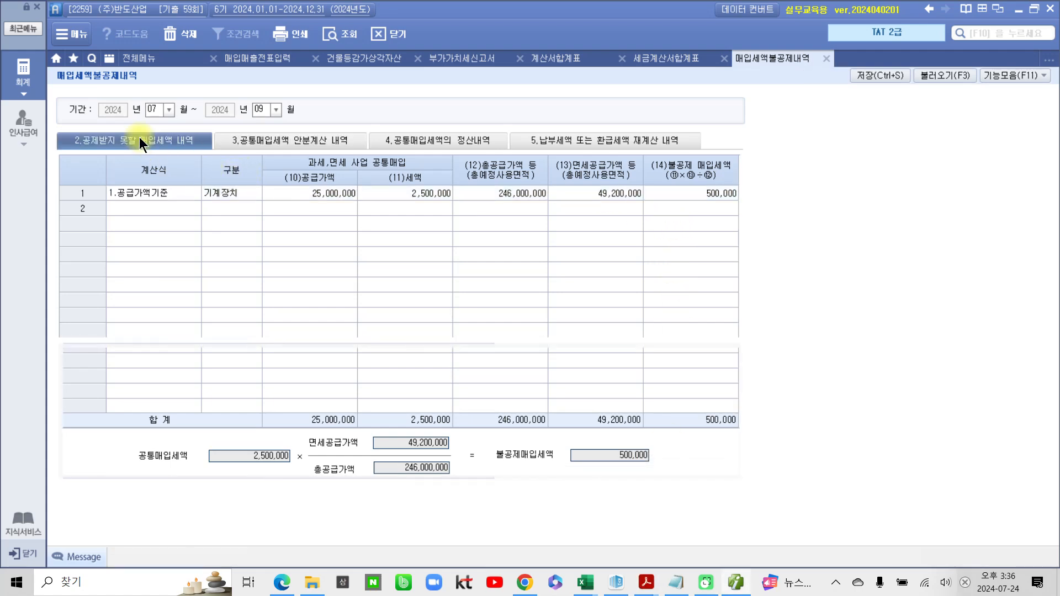
{"action": "left_click", "coordinate": [97, 382]}
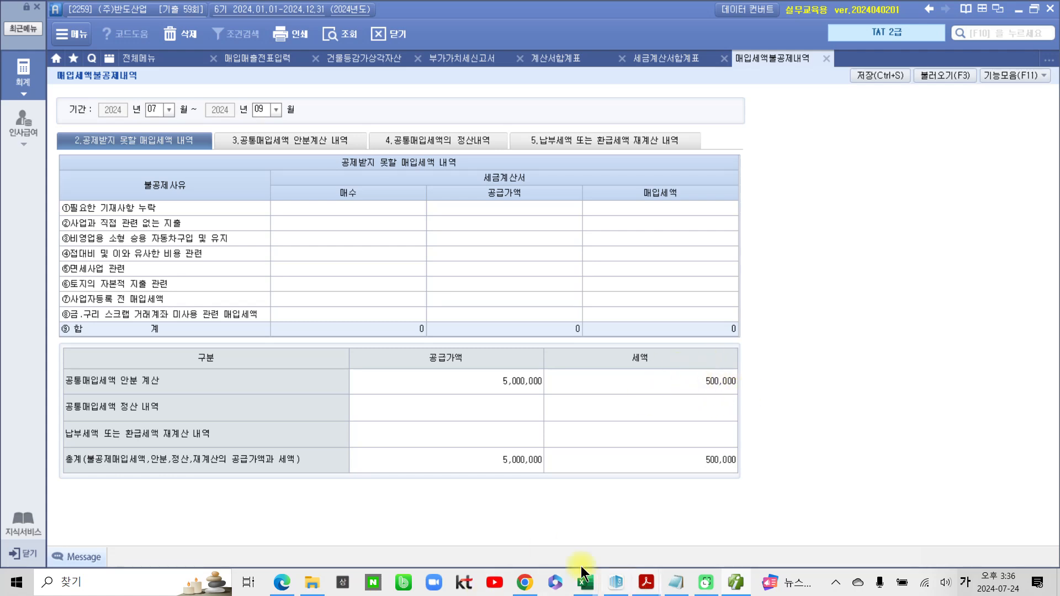
- Switch to the exam PDF "03부 2 tat2급 기출" in Acrobat and read evaluation questions 15 to 17
{"action": "mouse_move", "coordinate": [730, 588]}
{"action": "left_click", "coordinate": [721, 530]}
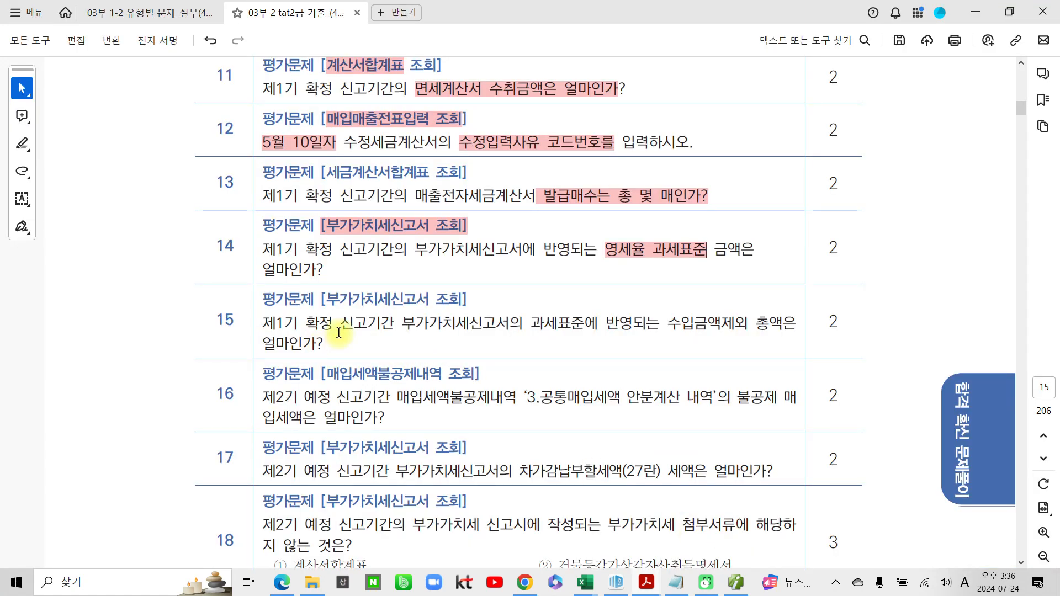
{"action": "scroll", "coordinate": [339, 332], "scroll_direction": "down", "scroll_amount": 1}
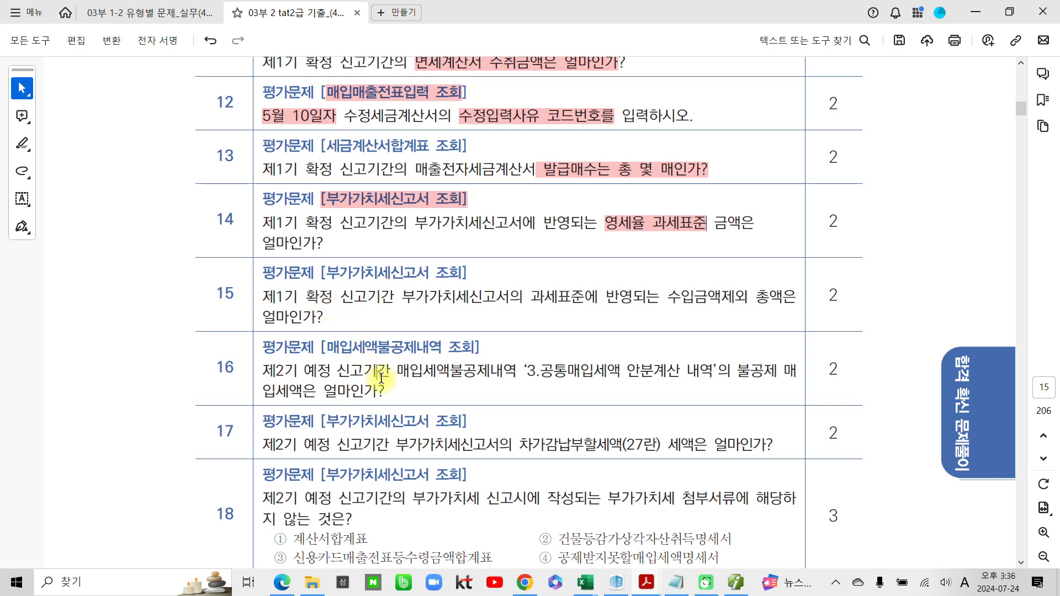
{"action": "scroll", "coordinate": [381, 379], "scroll_direction": "down", "scroll_amount": 5}
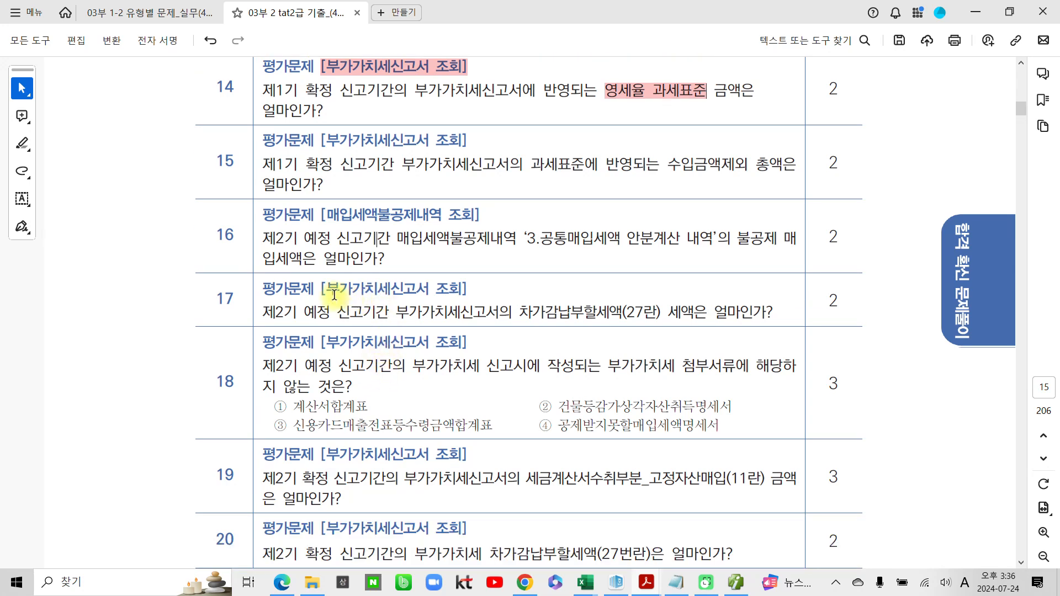
- Highlight "부가가치세신고서 조회]" and "차가감납부할세액(27란)" in question 17
{"action": "left_click_drag", "start_coordinate": [334, 295], "coordinate": [456, 292]}
{"action": "left_click", "coordinate": [475, 308]}
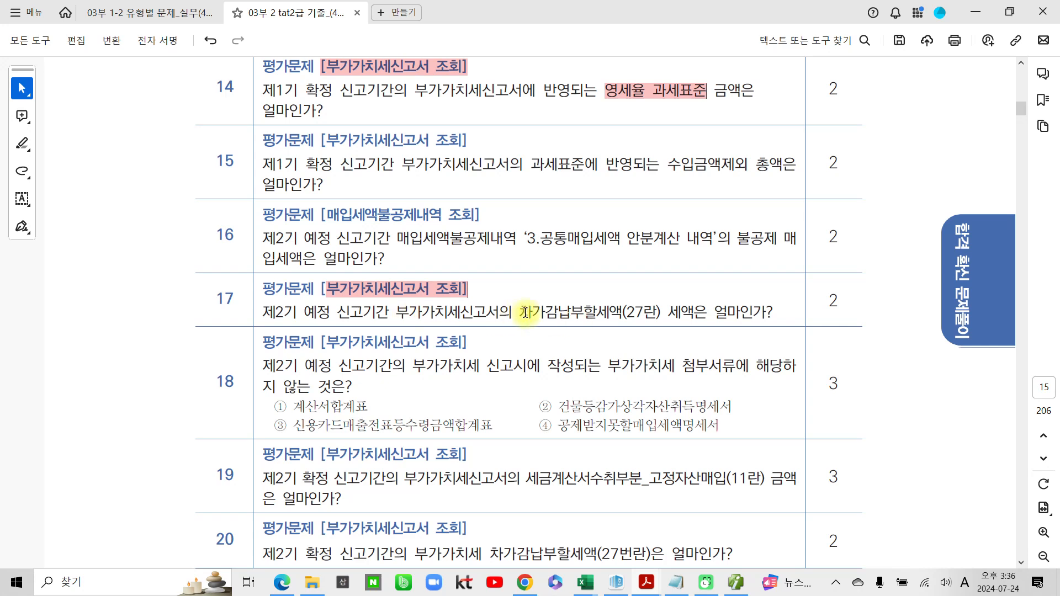
{"action": "left_click_drag", "start_coordinate": [525, 314], "coordinate": [660, 315]}
{"action": "left_click", "coordinate": [696, 339]}
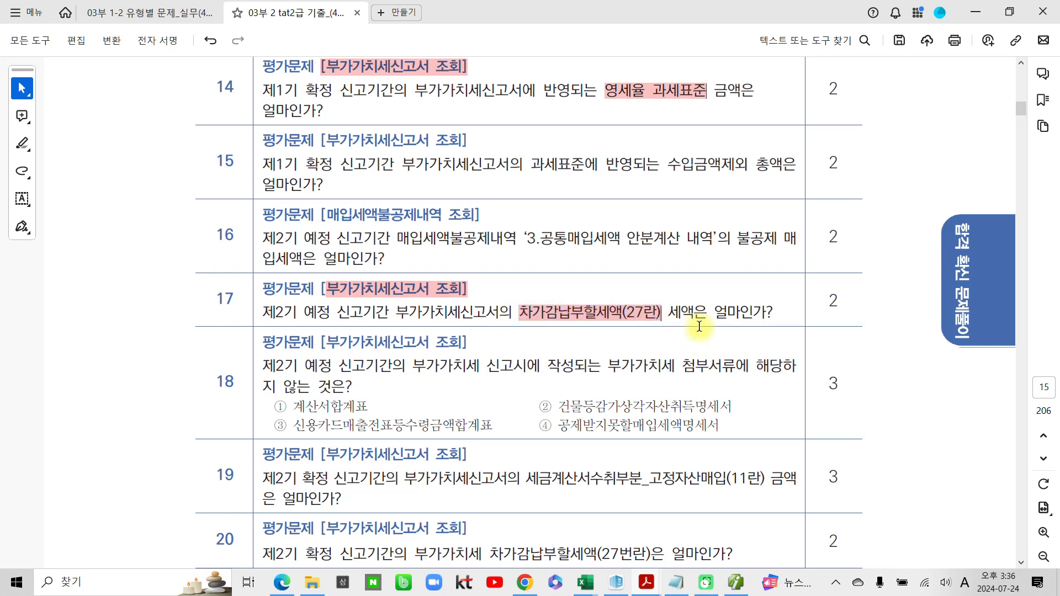
- Switch back to the accounting program and save the April–June data of the 부가가치세신고서 before changing its period
{"action": "left_click", "coordinate": [736, 582]}
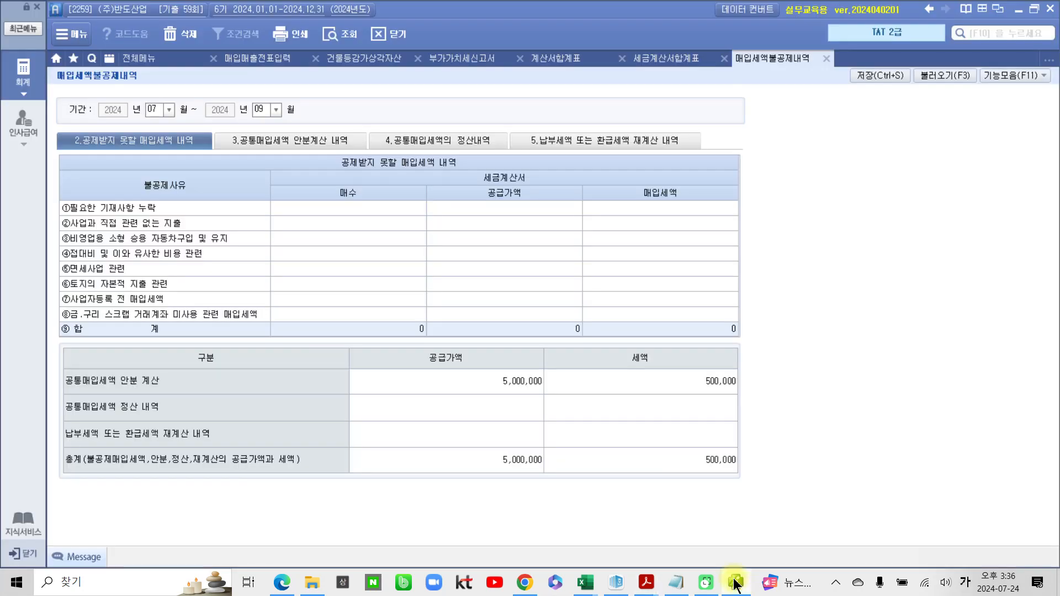
{"action": "left_click", "coordinate": [482, 60]}
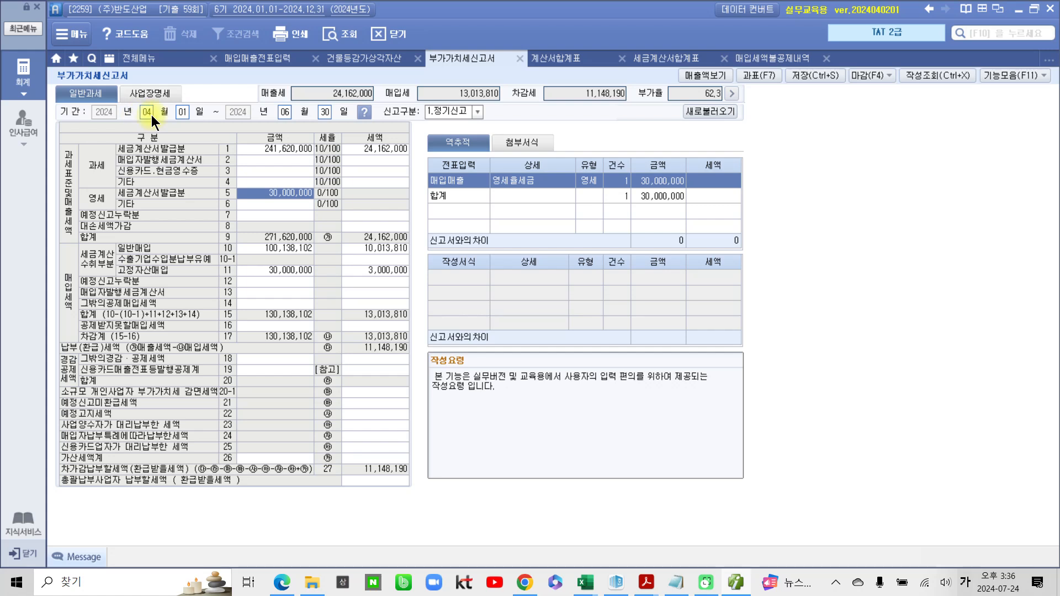
{"action": "left_click", "coordinate": [147, 116]}
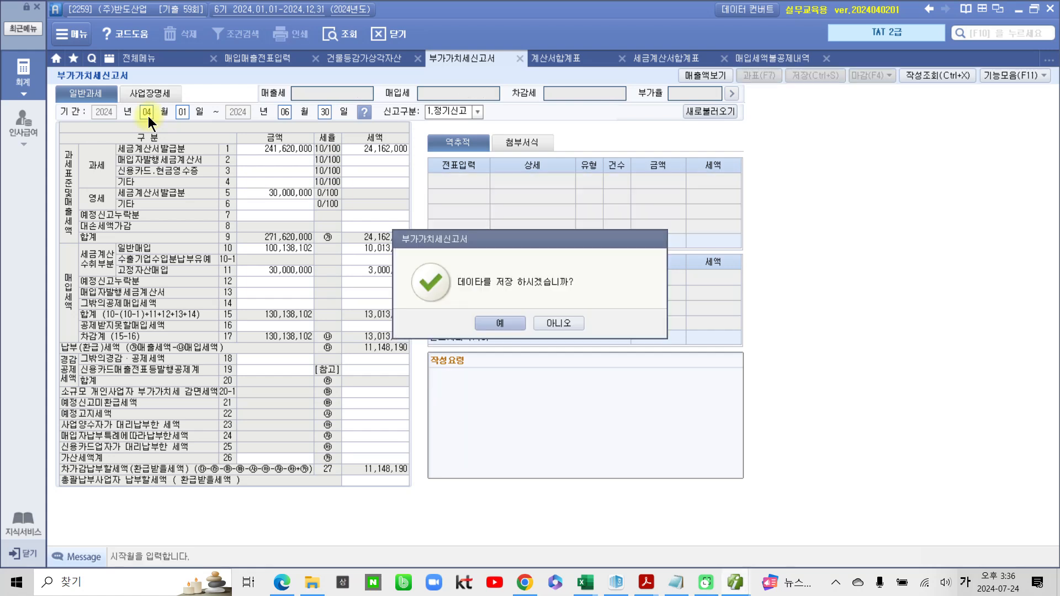
{"action": "left_click", "coordinate": [509, 321]}
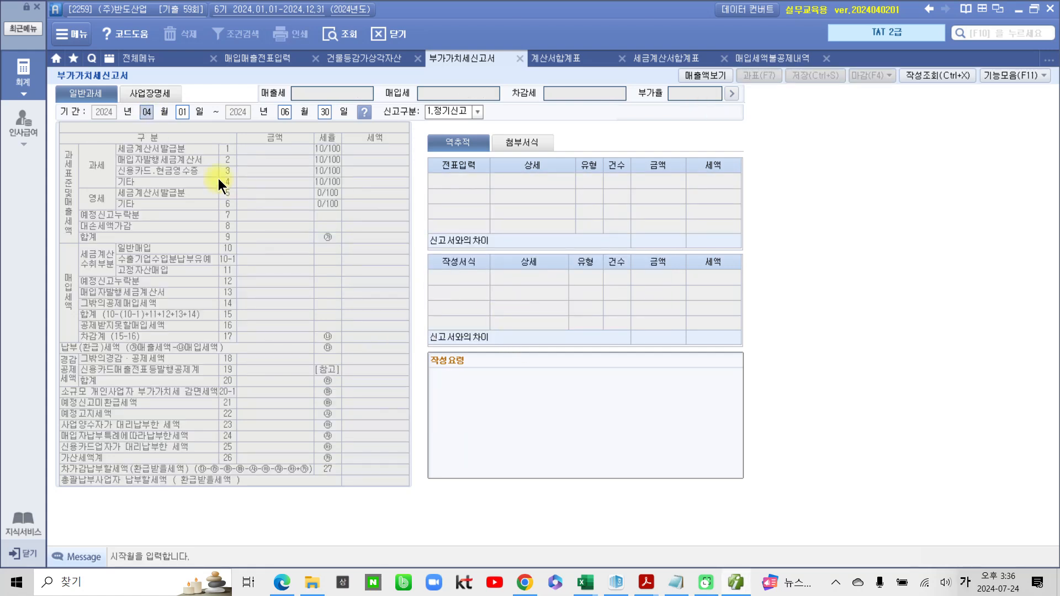
- Load the saved regular VAT return for July 1 to September 30, 2024, and check the line 27 차가감납부할세액 amount
{"action": "type", "text": "07"}
{"action": "key", "text": "Return"}
{"action": "type", "text": "09"}
{"action": "key", "text": "Return"}
{"action": "key", "text": "Return"}
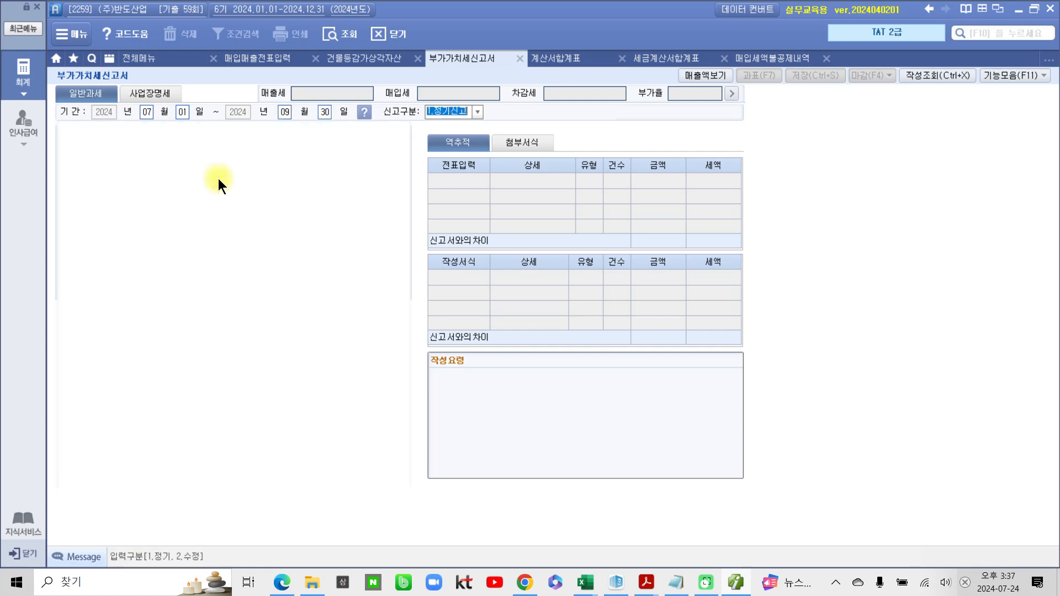
{"action": "key", "text": "Return"}
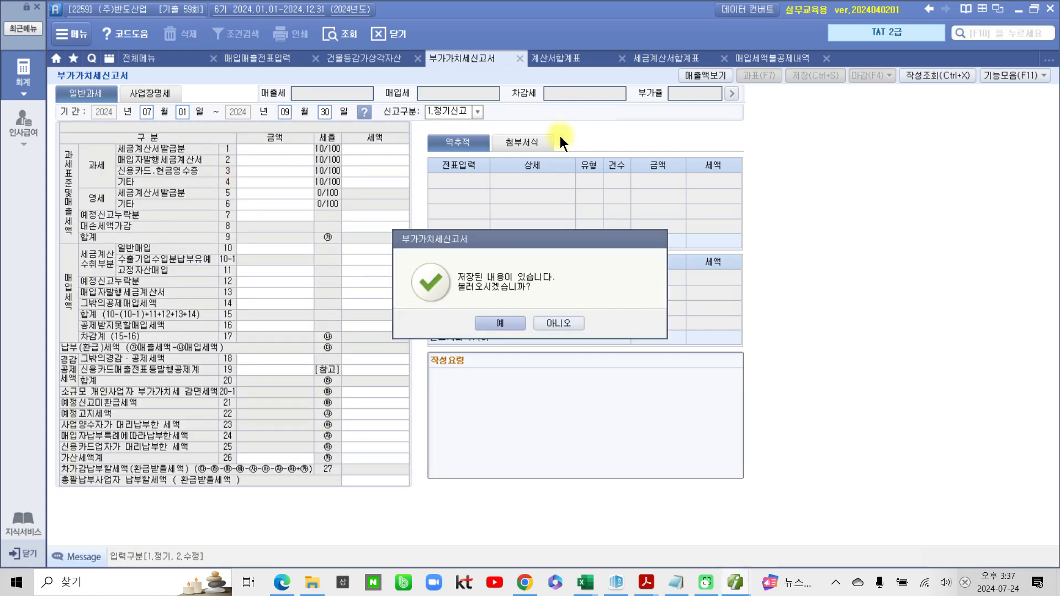
{"action": "left_click", "coordinate": [482, 324]}
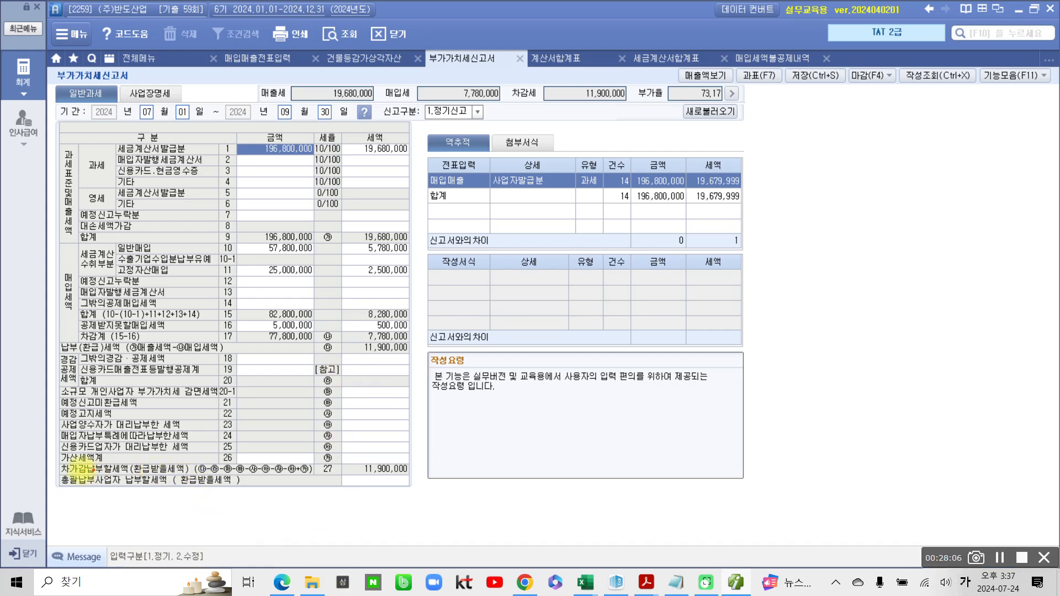
{"action": "mouse_move", "coordinate": [317, 463]}
{"action": "left_mouse_down"}
{"action": "mouse_move", "coordinate": [339, 477]}
{"action": "mouse_move", "coordinate": [389, 480]}
{"action": "mouse_move", "coordinate": [422, 457]}
{"action": "mouse_move", "coordinate": [353, 483]}
{"action": "left_mouse_up"}
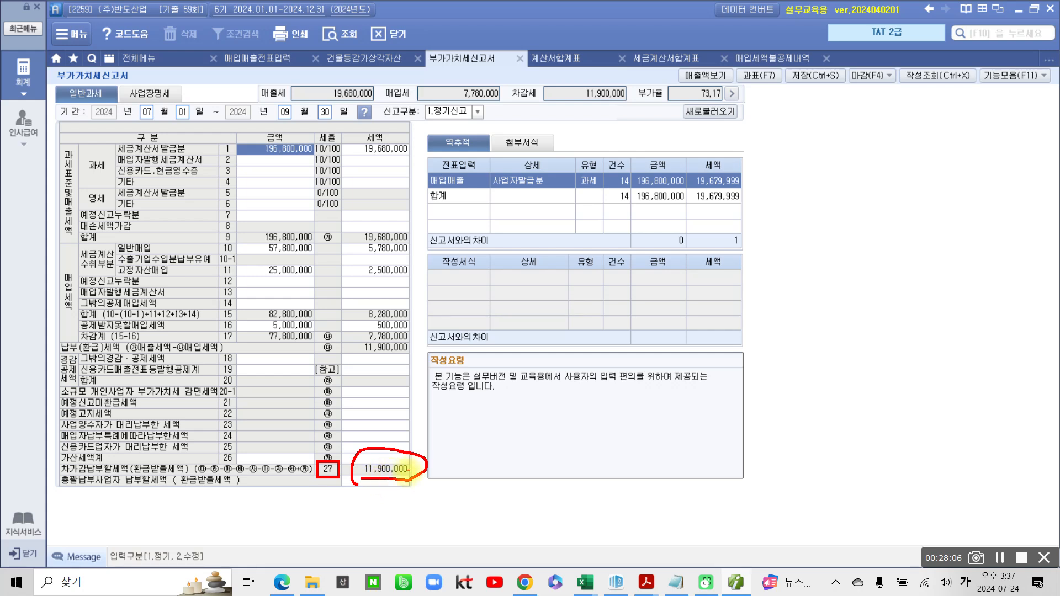
{"action": "key", "text": "Escape"}
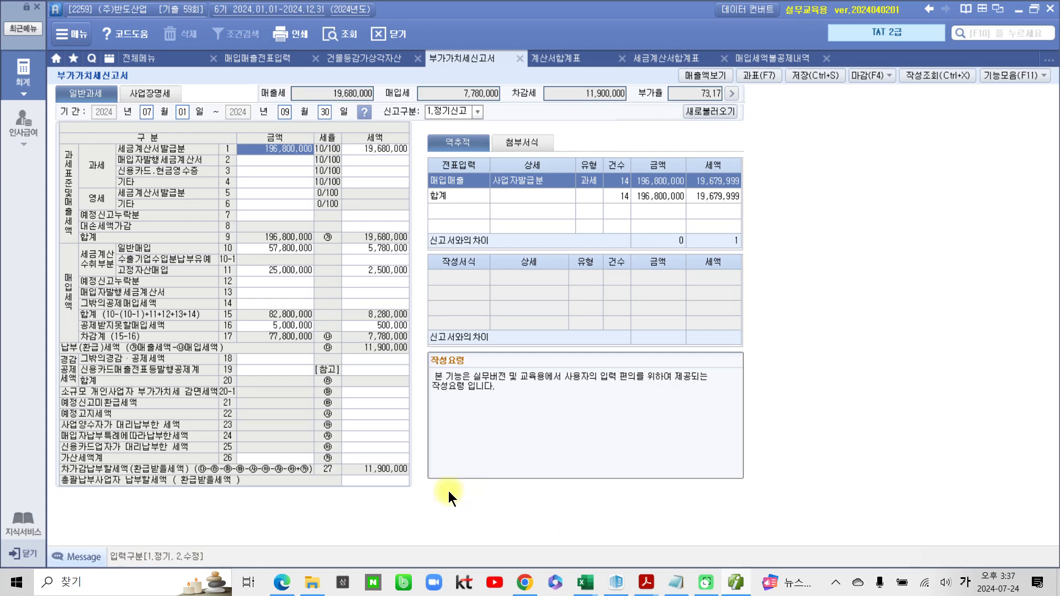
- Review the 과세표준명세 of the July–September return, close it, and look at the 차감세 amount in the return's summary
{"action": "left_click", "coordinate": [395, 477]}
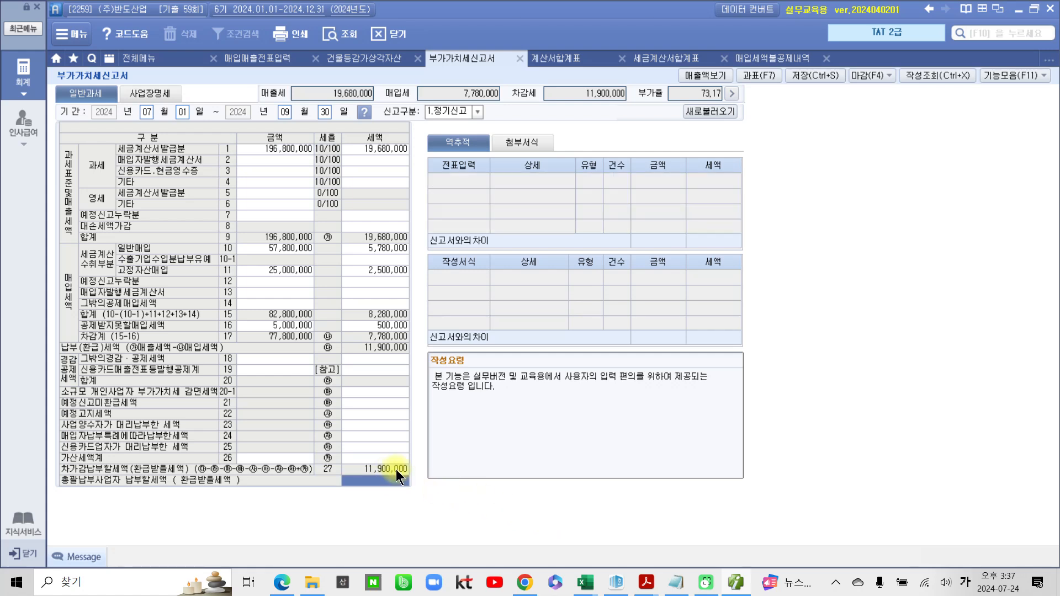
{"action": "key", "text": "F7"}
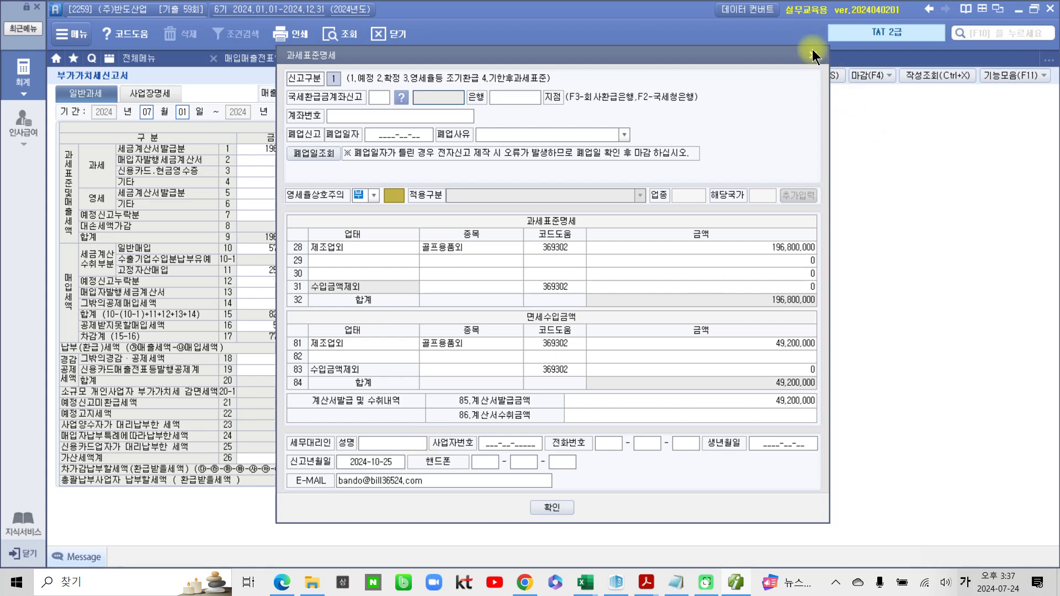
{"action": "left_click", "coordinate": [813, 55]}
{"action": "left_click", "coordinate": [611, 99]}
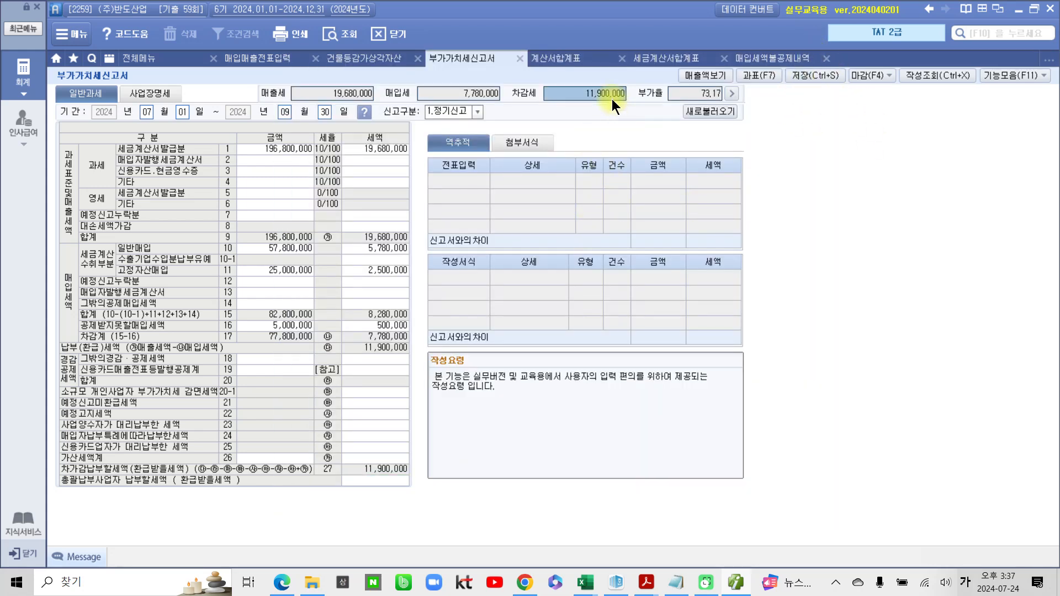
- Mark the line 27 차가감납부할세액 amount and compare it with the 차감세 amount in the summary
{"action": "mouse_move", "coordinate": [347, 448]}
{"action": "left_mouse_down"}
{"action": "mouse_move", "coordinate": [400, 481]}
{"action": "mouse_move", "coordinate": [334, 460]}
{"action": "left_mouse_up"}
{"action": "mouse_move", "coordinate": [508, 461]}
{"action": "left_mouse_down"}
{"action": "mouse_move", "coordinate": [596, 97]}
{"action": "mouse_move", "coordinate": [623, 90]}
{"action": "mouse_move", "coordinate": [611, 122]}
{"action": "left_mouse_up"}
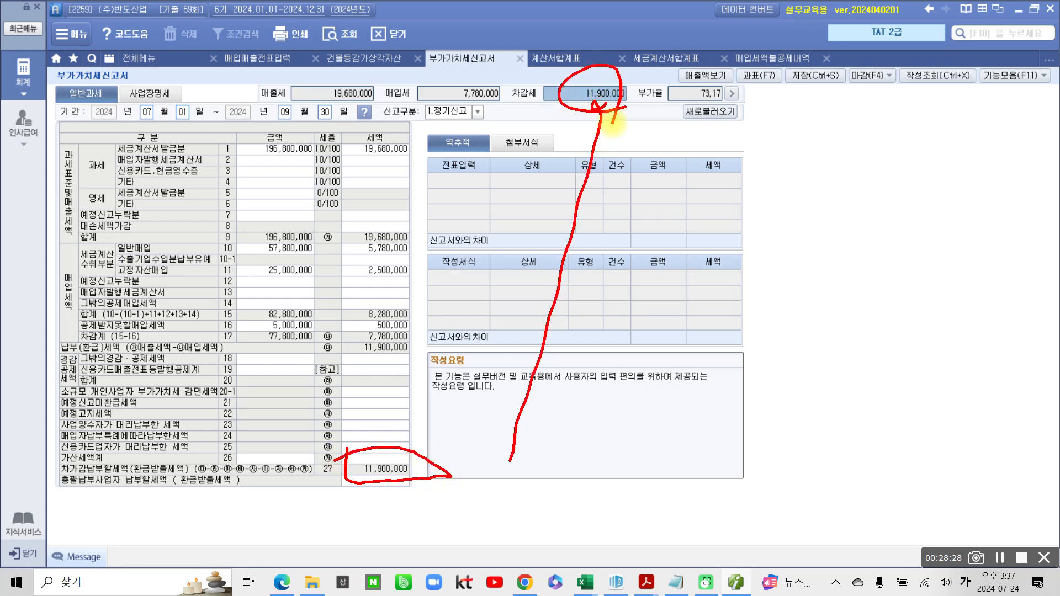
{"action": "key", "text": "Escape"}
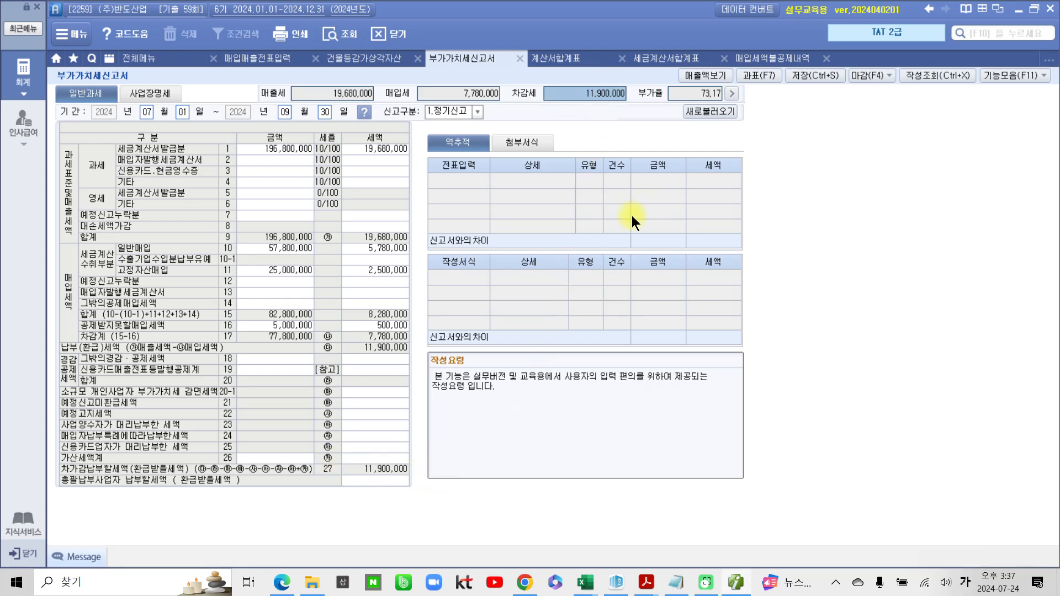
{"action": "left_click", "coordinate": [396, 473]}
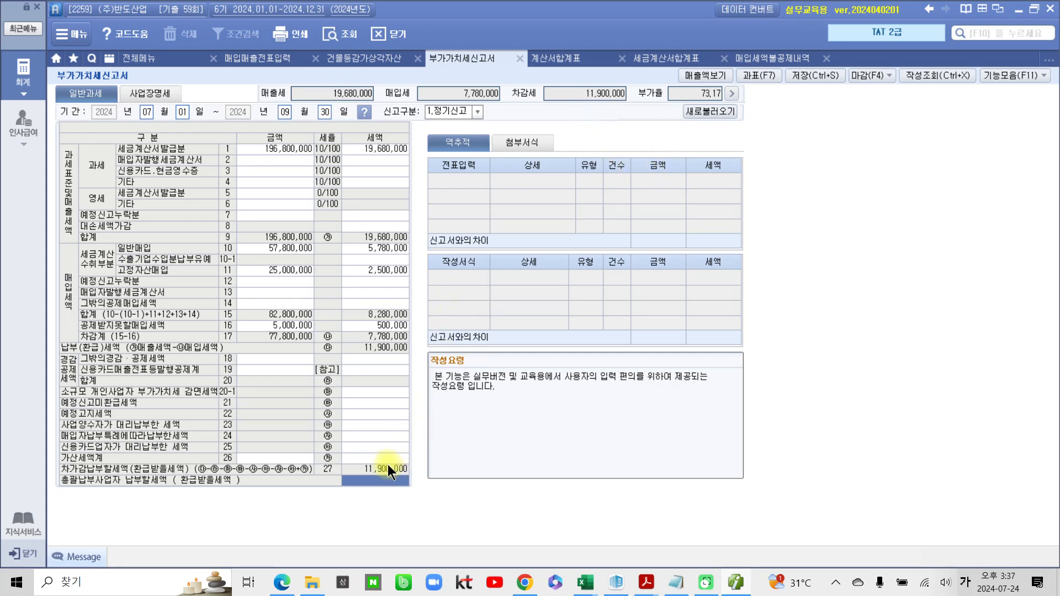
{"action": "mouse_move", "coordinate": [336, 436]}
{"action": "left_mouse_down"}
{"action": "mouse_move", "coordinate": [354, 510]}
{"action": "mouse_move", "coordinate": [321, 466]}
{"action": "left_mouse_up"}
{"action": "mouse_move", "coordinate": [425, 477]}
{"action": "left_mouse_down"}
{"action": "mouse_move", "coordinate": [555, 213]}
{"action": "mouse_move", "coordinate": [593, 102]}
{"action": "mouse_move", "coordinate": [604, 117]}
{"action": "mouse_move", "coordinate": [544, 91]}
{"action": "mouse_move", "coordinate": [615, 131]}
{"action": "left_mouse_up"}
- Read evaluation question 18 in the exam PDF "03부 2 tat2급 기출" in Acrobat, then return to the VAT return in the accounting program
{"action": "mouse_move", "coordinate": [652, 581]}
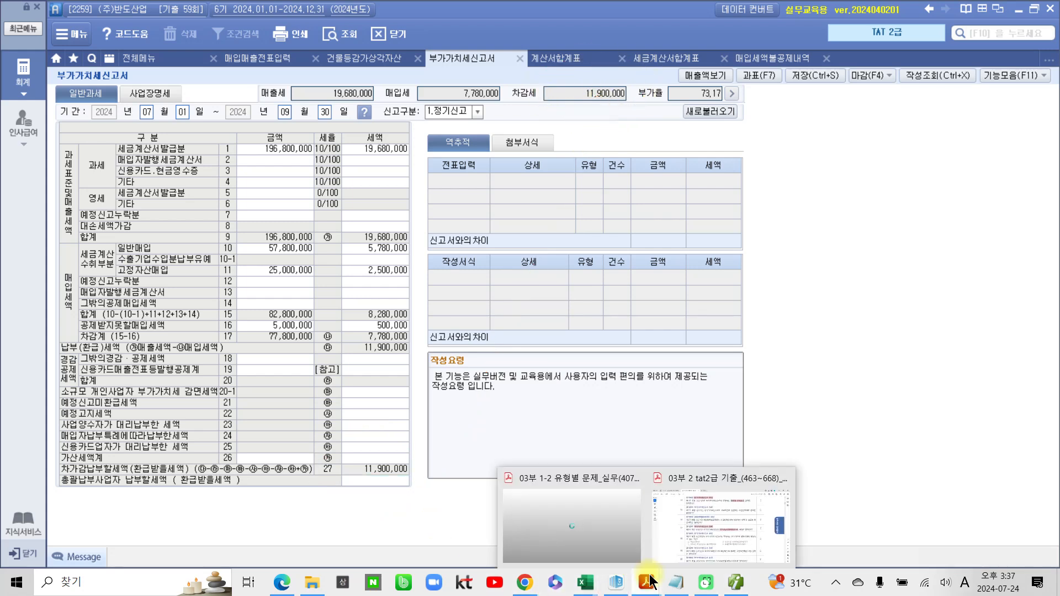
{"action": "left_click", "coordinate": [727, 539]}
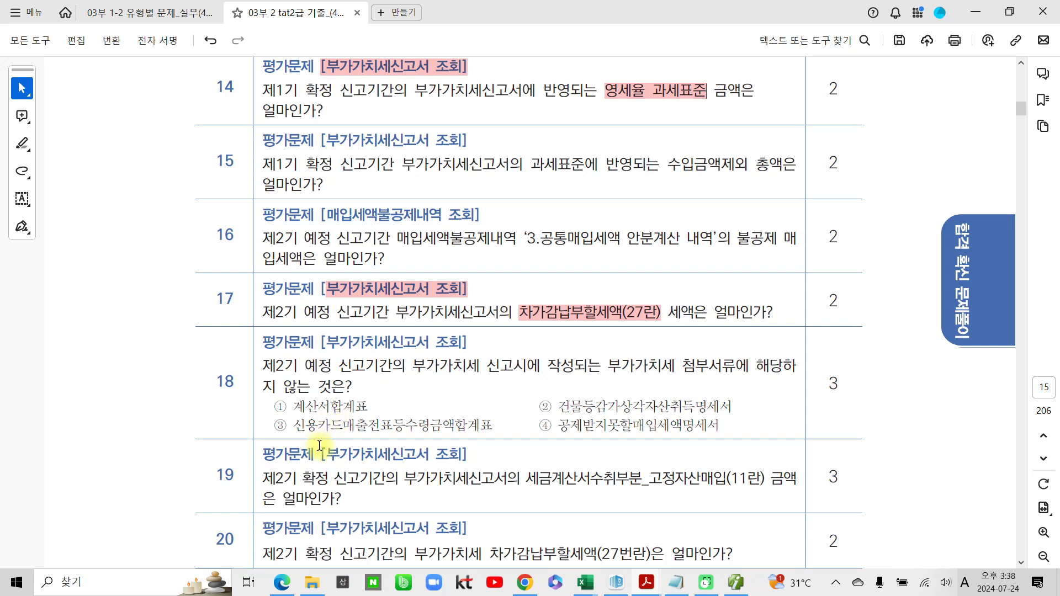
{"action": "left_click", "coordinate": [736, 582]}
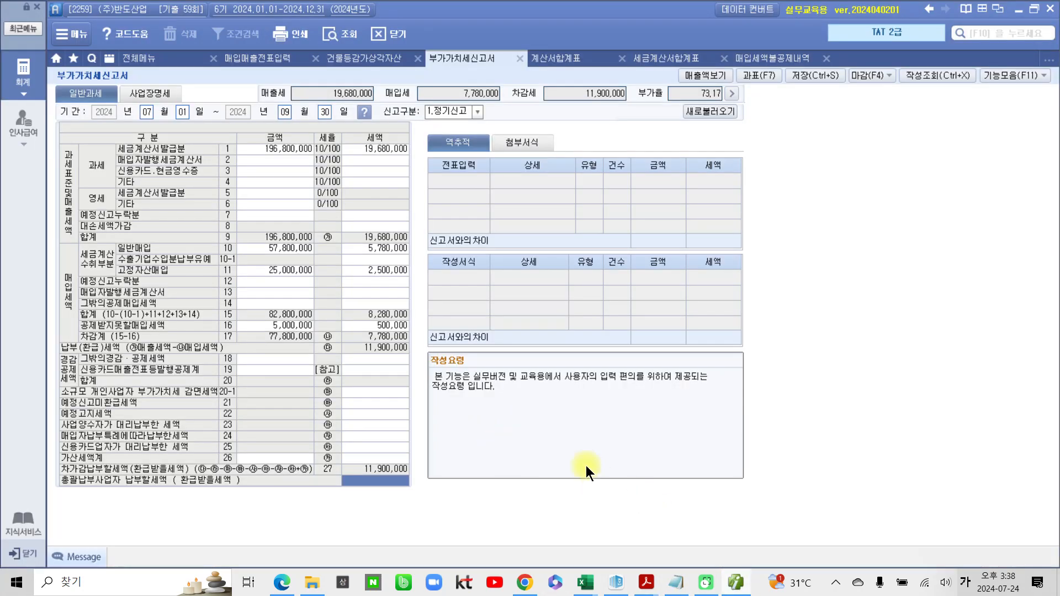
- Circle the line 27 tax amount with the screen pen and handwrite "첨부" beside the return
{"action": "mouse_move", "coordinate": [350, 461]}
{"action": "left_mouse_down"}
{"action": "mouse_move", "coordinate": [417, 482]}
{"action": "mouse_move", "coordinate": [347, 468]}
{"action": "left_mouse_up"}
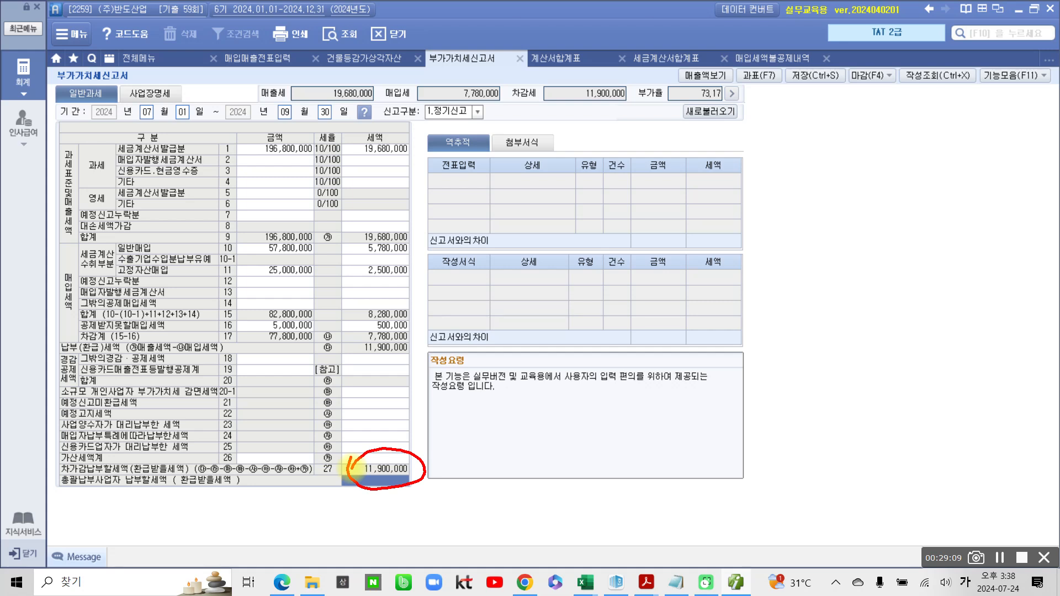
{"action": "mouse_move", "coordinate": [757, 145]}
{"action": "left_mouse_down"}
{"action": "mouse_move", "coordinate": [771, 171]}
{"action": "mouse_move", "coordinate": [740, 214]}
{"action": "mouse_move", "coordinate": [802, 185]}
{"action": "mouse_move", "coordinate": [794, 221]}
{"action": "left_mouse_up"}
{"action": "mouse_move", "coordinate": [770, 218]}
{"action": "left_mouse_down"}
{"action": "mouse_move", "coordinate": [774, 251]}
{"action": "mouse_move", "coordinate": [792, 237]}
{"action": "left_mouse_up"}
{"action": "left_click_drag", "start_coordinate": [808, 178], "coordinate": [809, 227]}
{"action": "mouse_move", "coordinate": [846, 164]}
{"action": "left_mouse_down"}
{"action": "mouse_move", "coordinate": [840, 206]}
{"action": "mouse_move", "coordinate": [864, 223]}
{"action": "left_mouse_up"}
{"action": "left_click_drag", "start_coordinate": [834, 227], "coordinate": [831, 282]}
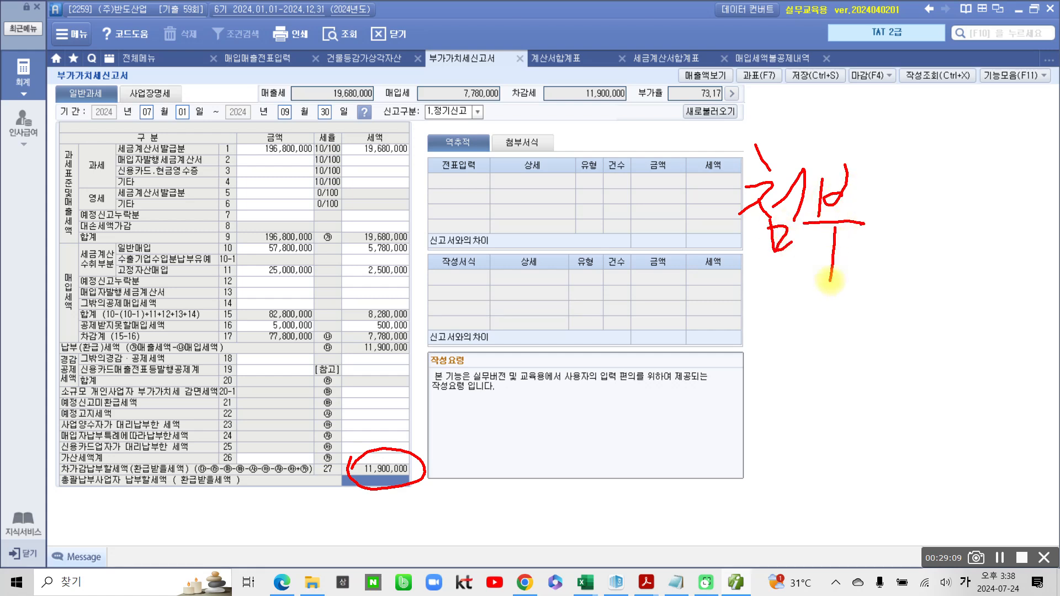
- Circle 세금계산서발급분 in line 1 and handwrite "세금계산" as its attached document next to "첨부"
{"action": "mouse_move", "coordinate": [111, 157]}
{"action": "left_mouse_down"}
{"action": "mouse_move", "coordinate": [203, 147]}
{"action": "mouse_move", "coordinate": [122, 145]}
{"action": "left_mouse_up"}
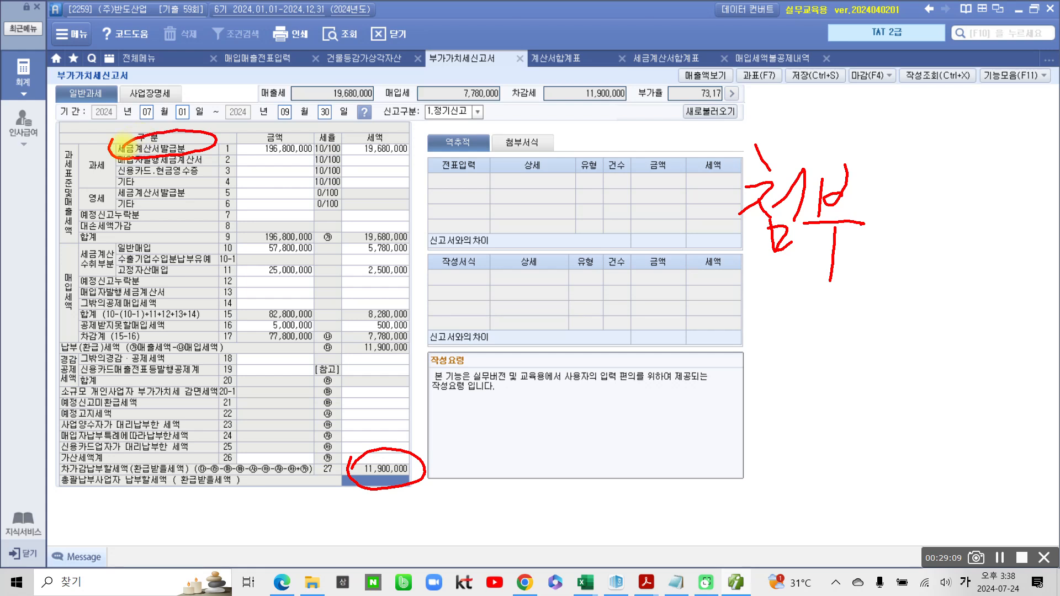
{"action": "mouse_move", "coordinate": [903, 191]}
{"action": "left_mouse_down"}
{"action": "mouse_move", "coordinate": [773, 419]}
{"action": "mouse_move", "coordinate": [776, 466]}
{"action": "left_mouse_up"}
{"action": "left_click_drag", "start_coordinate": [929, 207], "coordinate": [883, 242]}
{"action": "mouse_move", "coordinate": [930, 224]}
{"action": "left_mouse_down"}
{"action": "mouse_move", "coordinate": [911, 237]}
{"action": "mouse_move", "coordinate": [935, 244]}
{"action": "mouse_move", "coordinate": [911, 309]}
{"action": "left_mouse_up"}
{"action": "mouse_move", "coordinate": [961, 216]}
{"action": "left_mouse_down"}
{"action": "mouse_move", "coordinate": [945, 259]}
{"action": "mouse_move", "coordinate": [999, 243]}
{"action": "left_mouse_up"}
{"action": "mouse_move", "coordinate": [941, 263]}
{"action": "left_mouse_down"}
{"action": "mouse_move", "coordinate": [941, 287]}
{"action": "mouse_move", "coordinate": [976, 295]}
{"action": "left_mouse_up"}
{"action": "mouse_move", "coordinate": [984, 259]}
{"action": "left_mouse_down"}
{"action": "mouse_move", "coordinate": [991, 312]}
{"action": "mouse_move", "coordinate": [1006, 290]}
{"action": "left_mouse_up"}
{"action": "left_click_drag", "start_coordinate": [1009, 293], "coordinate": [1022, 310]}
{"action": "mouse_move", "coordinate": [1032, 271]}
{"action": "left_mouse_down"}
{"action": "mouse_move", "coordinate": [1035, 298]}
{"action": "mouse_move", "coordinate": [1017, 328]}
{"action": "mouse_move", "coordinate": [1037, 328]}
{"action": "mouse_move", "coordinate": [1040, 354]}
{"action": "left_mouse_up"}
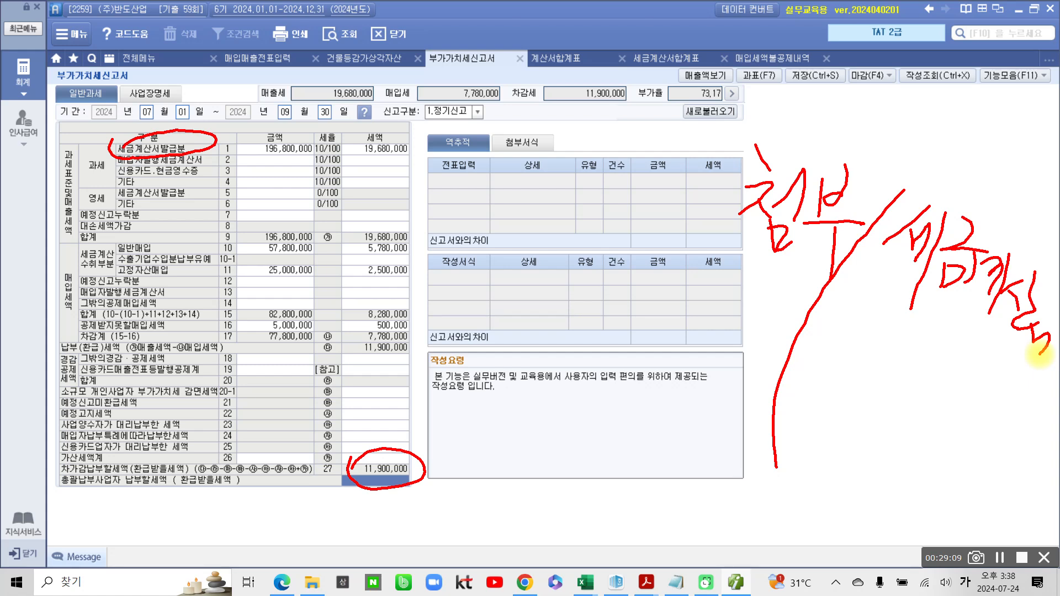
- Circle 고정자산매입 in line 11 and handwrite "건물등" as its attached document, redrawing the miswritten strokes
{"action": "mouse_move", "coordinate": [122, 266]}
{"action": "left_mouse_down"}
{"action": "mouse_move", "coordinate": [166, 283]}
{"action": "mouse_move", "coordinate": [317, 272]}
{"action": "mouse_move", "coordinate": [231, 256]}
{"action": "mouse_move", "coordinate": [108, 269]}
{"action": "left_mouse_up"}
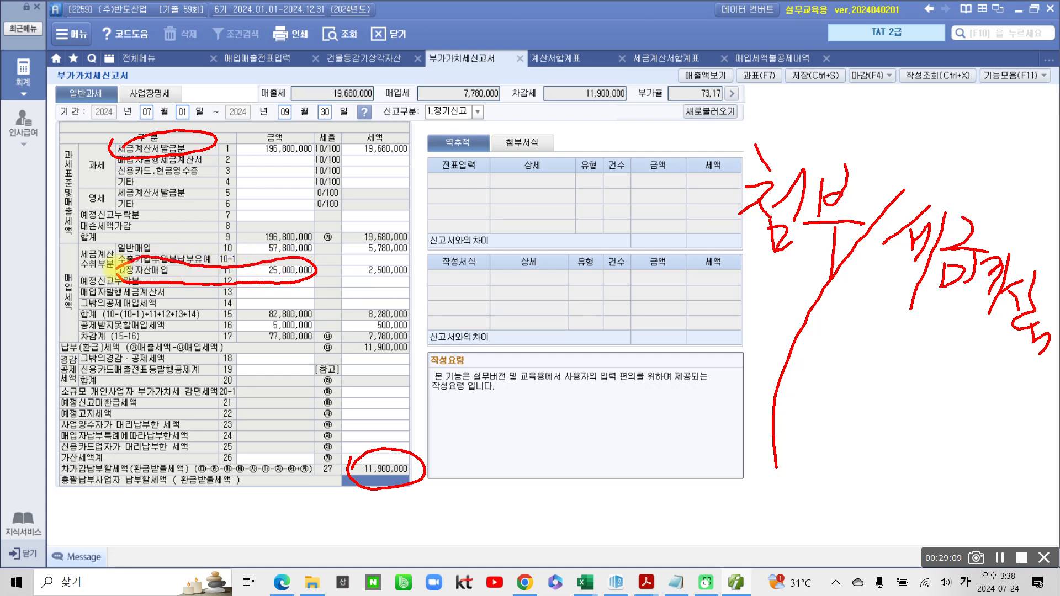
{"action": "left_click_drag", "start_coordinate": [844, 292], "coordinate": [860, 321]}
{"action": "mouse_move", "coordinate": [899, 287]}
{"action": "left_mouse_down"}
{"action": "mouse_move", "coordinate": [895, 337]}
{"action": "mouse_move", "coordinate": [875, 353]}
{"action": "mouse_move", "coordinate": [917, 332]}
{"action": "left_mouse_up"}
{"action": "left_click_drag", "start_coordinate": [936, 308], "coordinate": [923, 340]}
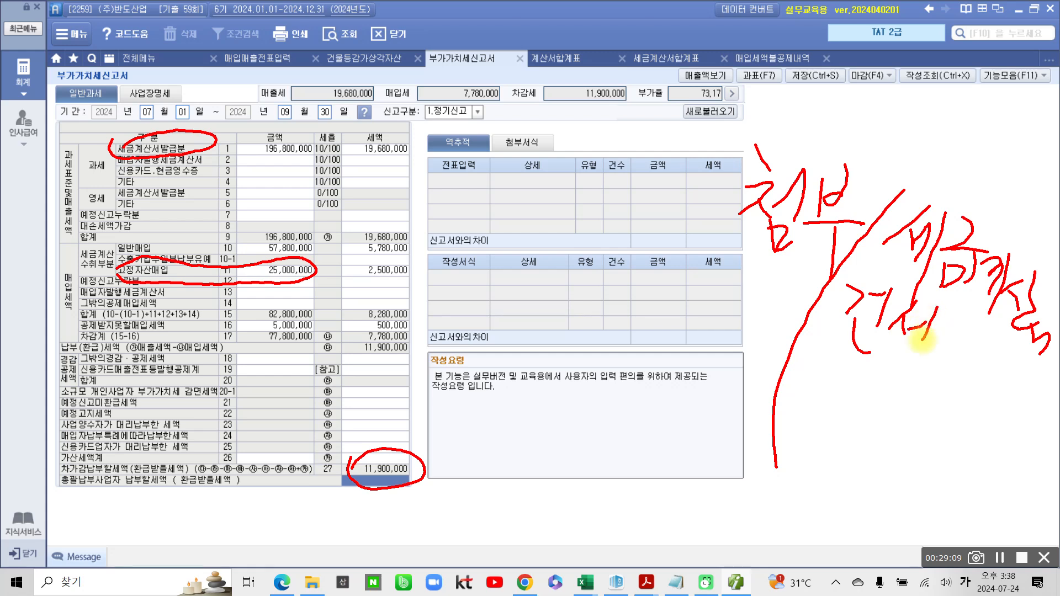
{"action": "key", "text": "ctrl+z"}
{"action": "key", "text": "ctrl+z"}
{"action": "key", "text": "ctrl+z"}
{"action": "mouse_move", "coordinate": [938, 298]}
{"action": "left_mouse_down"}
{"action": "mouse_move", "coordinate": [920, 323]}
{"action": "mouse_move", "coordinate": [942, 334]}
{"action": "mouse_move", "coordinate": [903, 359]}
{"action": "mouse_move", "coordinate": [914, 371]}
{"action": "left_mouse_up"}
{"action": "mouse_move", "coordinate": [943, 333]}
{"action": "left_mouse_down"}
{"action": "mouse_move", "coordinate": [978, 332]}
{"action": "mouse_move", "coordinate": [982, 352]}
{"action": "left_mouse_up"}
{"action": "mouse_move", "coordinate": [929, 367]}
{"action": "left_mouse_down"}
{"action": "mouse_move", "coordinate": [968, 371]}
{"action": "mouse_move", "coordinate": [965, 393]}
{"action": "mouse_move", "coordinate": [1000, 414]}
{"action": "left_mouse_up"}
{"action": "left_click_drag", "start_coordinate": [1016, 421], "coordinate": [1022, 429]}
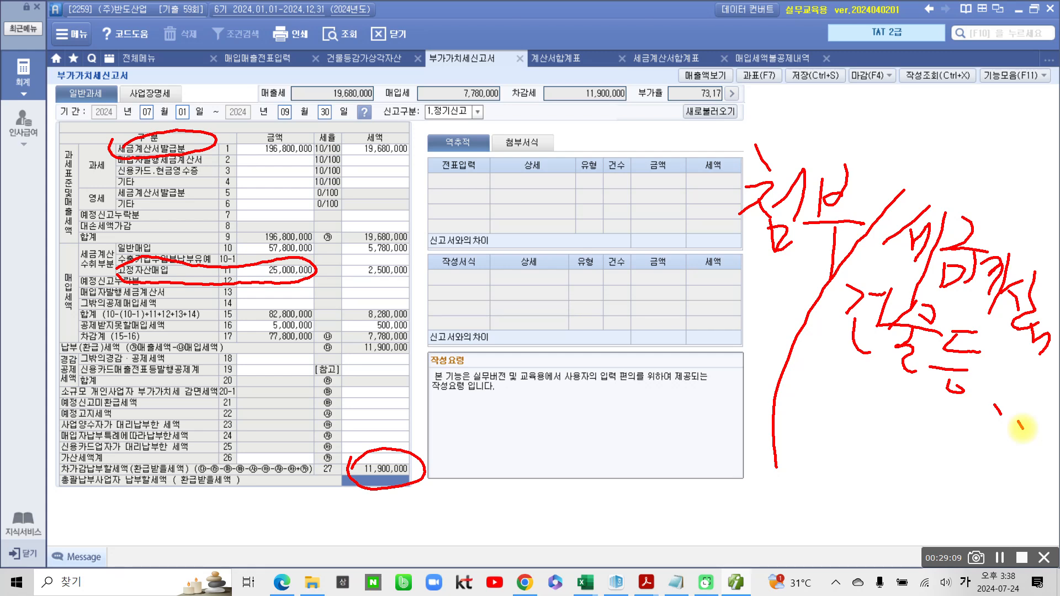
- Underline 공제받지못할매입세액 in line 16 and handwrite "매입세액 불공제" as its attached document
{"action": "mouse_move", "coordinate": [83, 331]}
{"action": "left_mouse_down"}
{"action": "mouse_move", "coordinate": [422, 327]}
{"action": "mouse_move", "coordinate": [361, 318]}
{"action": "left_mouse_up"}
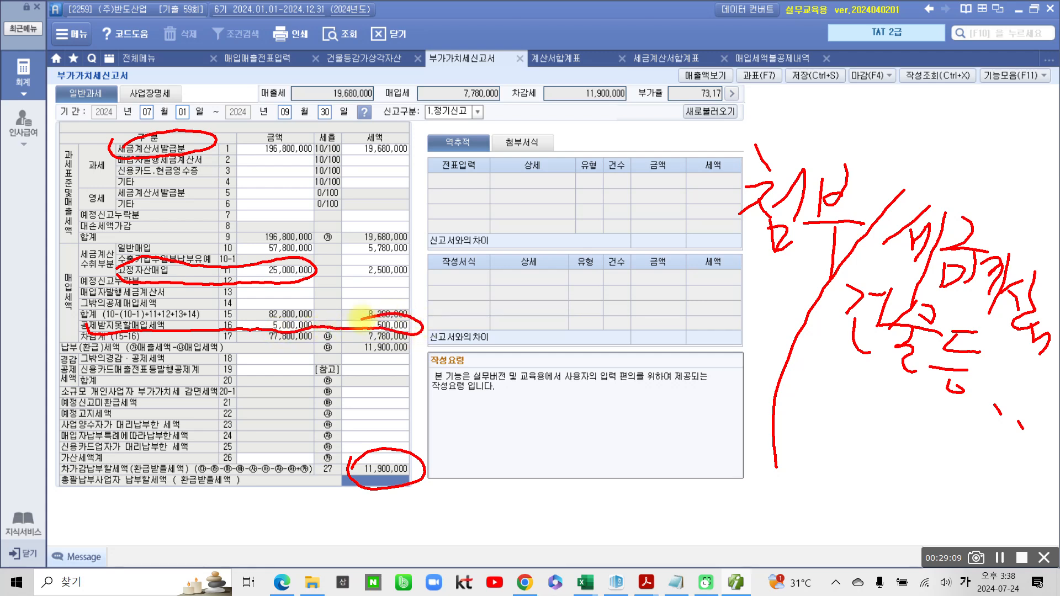
{"action": "mouse_move", "coordinate": [790, 394]}
{"action": "left_mouse_down"}
{"action": "mouse_move", "coordinate": [806, 422]}
{"action": "mouse_move", "coordinate": [844, 397]}
{"action": "mouse_move", "coordinate": [884, 431]}
{"action": "mouse_move", "coordinate": [877, 450]}
{"action": "mouse_move", "coordinate": [905, 450]}
{"action": "mouse_move", "coordinate": [914, 469]}
{"action": "mouse_move", "coordinate": [944, 463]}
{"action": "left_mouse_up"}
{"action": "left_click_drag", "start_coordinate": [963, 469], "coordinate": [949, 511]}
{"action": "mouse_move", "coordinate": [795, 438]}
{"action": "left_mouse_down"}
{"action": "mouse_move", "coordinate": [787, 466]}
{"action": "mouse_move", "coordinate": [836, 469]}
{"action": "left_mouse_up"}
{"action": "mouse_move", "coordinate": [805, 479]}
{"action": "left_mouse_down"}
{"action": "mouse_move", "coordinate": [783, 490]}
{"action": "mouse_move", "coordinate": [859, 464]}
{"action": "mouse_move", "coordinate": [845, 499]}
{"action": "mouse_move", "coordinate": [886, 506]}
{"action": "mouse_move", "coordinate": [891, 517]}
{"action": "left_mouse_up"}
{"action": "left_click_drag", "start_coordinate": [909, 479], "coordinate": [889, 529]}
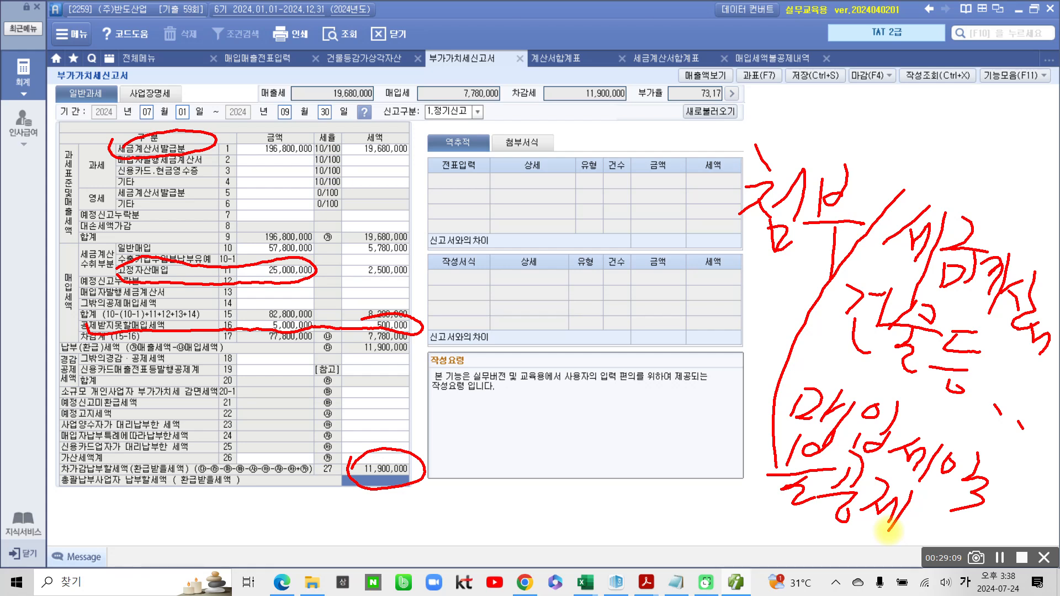
- Circle the 과표 command and the 그밖의공제매입세액 row (line 14) to check the remaining answer options of question 18
{"action": "mouse_move", "coordinate": [779, 83]}
{"action": "left_mouse_down"}
{"action": "mouse_move", "coordinate": [734, 77]}
{"action": "mouse_move", "coordinate": [771, 114]}
{"action": "left_mouse_up"}
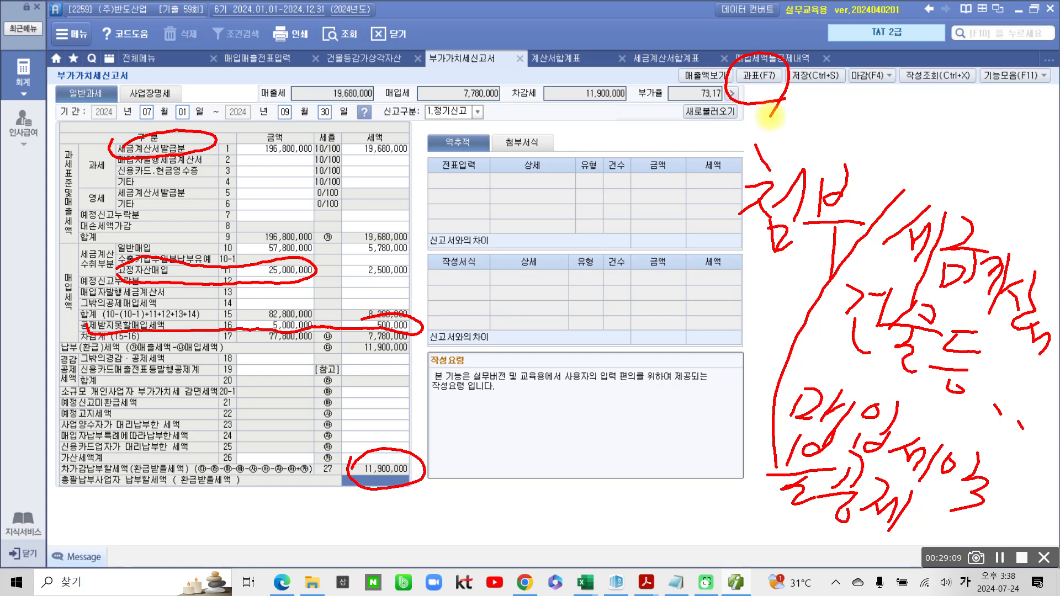
{"action": "mouse_move", "coordinate": [71, 296]}
{"action": "left_mouse_down"}
{"action": "mouse_move", "coordinate": [141, 315]}
{"action": "mouse_move", "coordinate": [256, 306]}
{"action": "mouse_move", "coordinate": [389, 318]}
{"action": "mouse_move", "coordinate": [346, 284]}
{"action": "mouse_move", "coordinate": [94, 288]}
{"action": "mouse_move", "coordinate": [69, 312]}
{"action": "mouse_move", "coordinate": [188, 318]}
{"action": "left_mouse_up"}
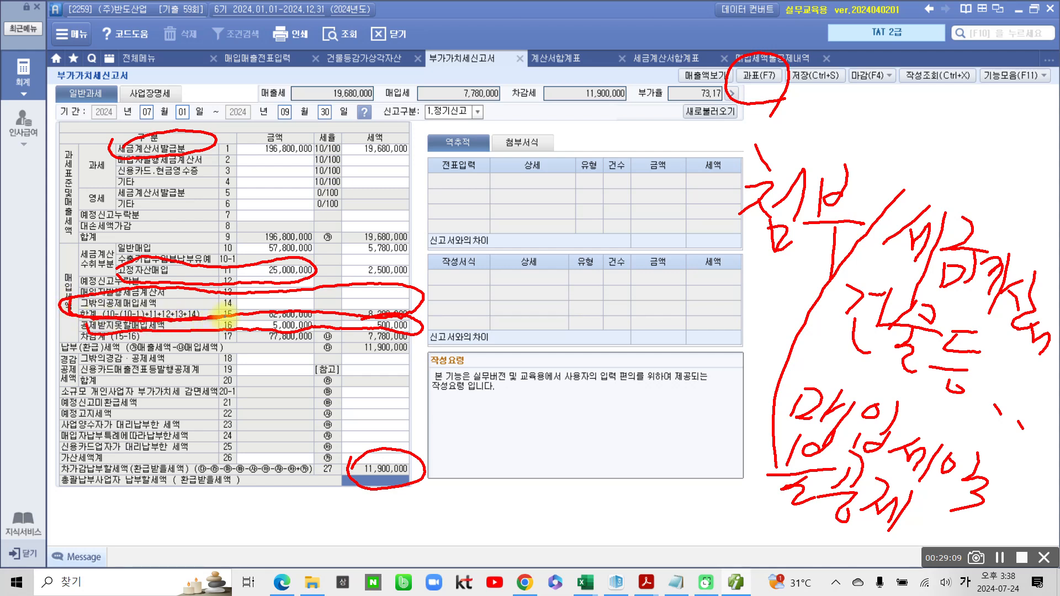
{"action": "mouse_move", "coordinate": [70, 279]}
{"action": "left_mouse_down"}
{"action": "mouse_move", "coordinate": [65, 313]}
{"action": "mouse_move", "coordinate": [421, 293]}
{"action": "mouse_move", "coordinate": [231, 287]}
{"action": "mouse_move", "coordinate": [18, 315]}
{"action": "left_mouse_up"}
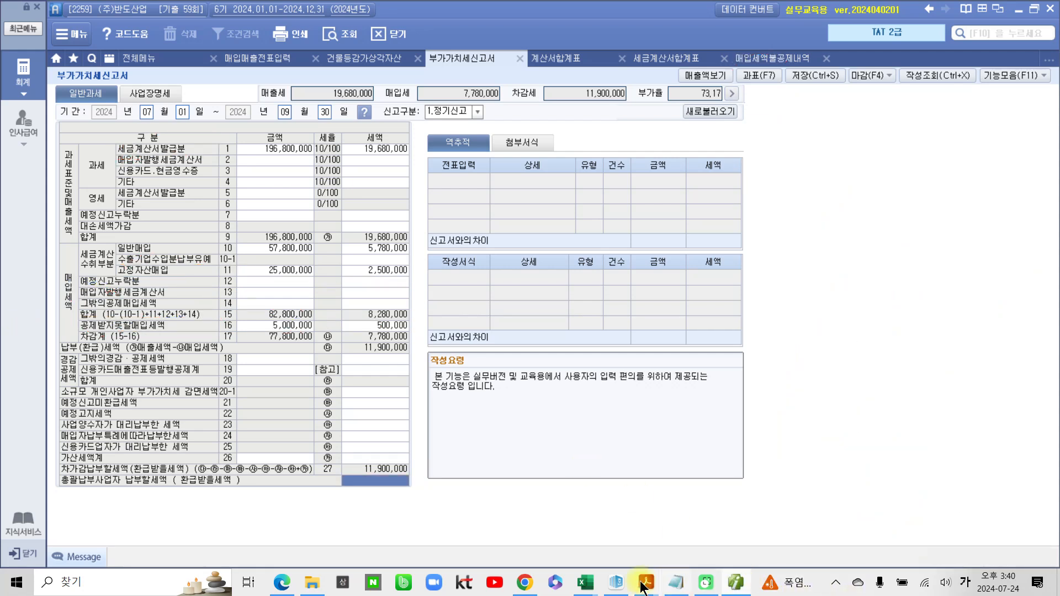
- Switch to the exam PDF in Acrobat and highlight answer ③ of question 18
{"action": "left_click", "coordinate": [657, 574]}
{"action": "left_click", "coordinate": [663, 513]}
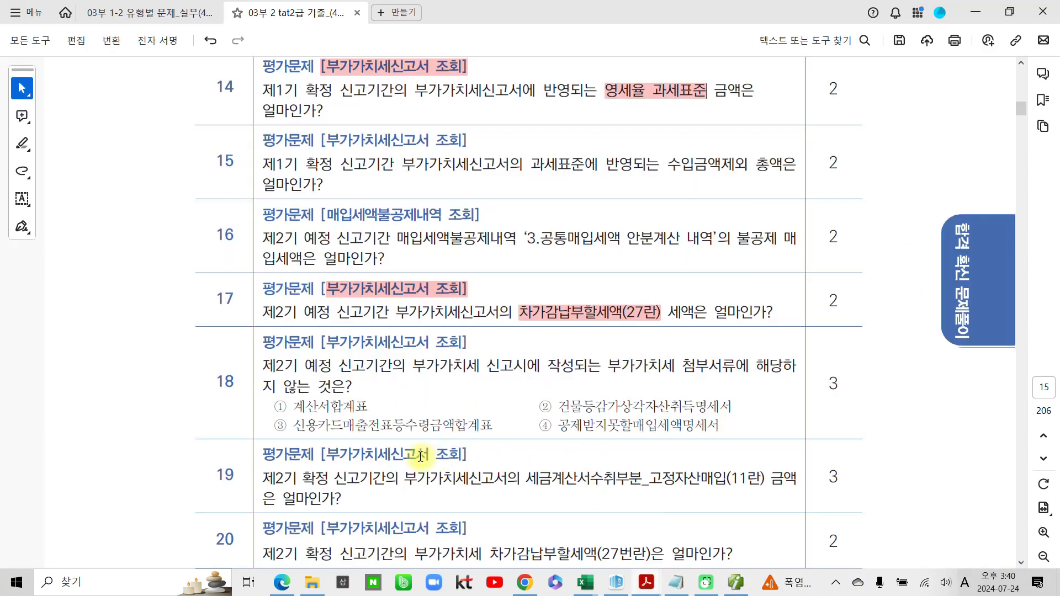
{"action": "double_click", "coordinate": [278, 426]}
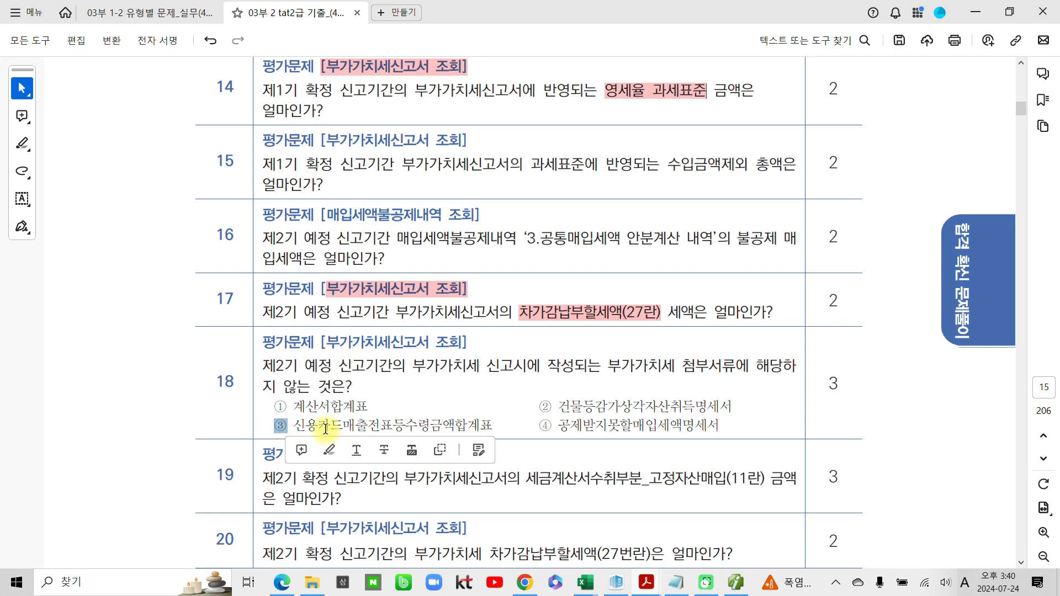
{"action": "left_click", "coordinate": [331, 450]}
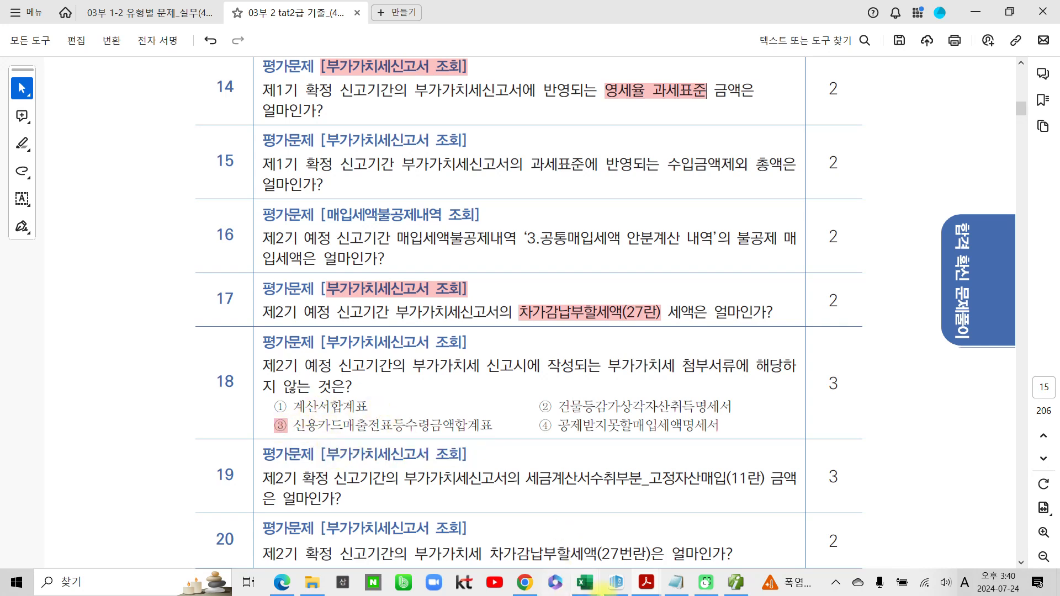
- Return to the accounting program, examine 면세수입금액 and 85.계산서발급금액 in the return's 과세표준명세, and close it
{"action": "left_click", "coordinate": [722, 586]}
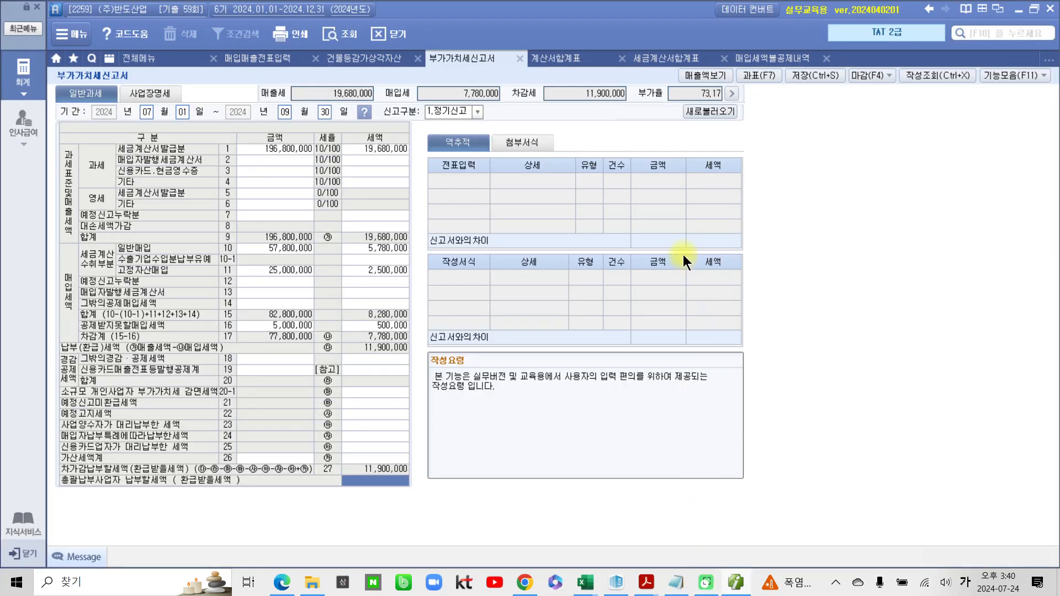
{"action": "left_click", "coordinate": [760, 74]}
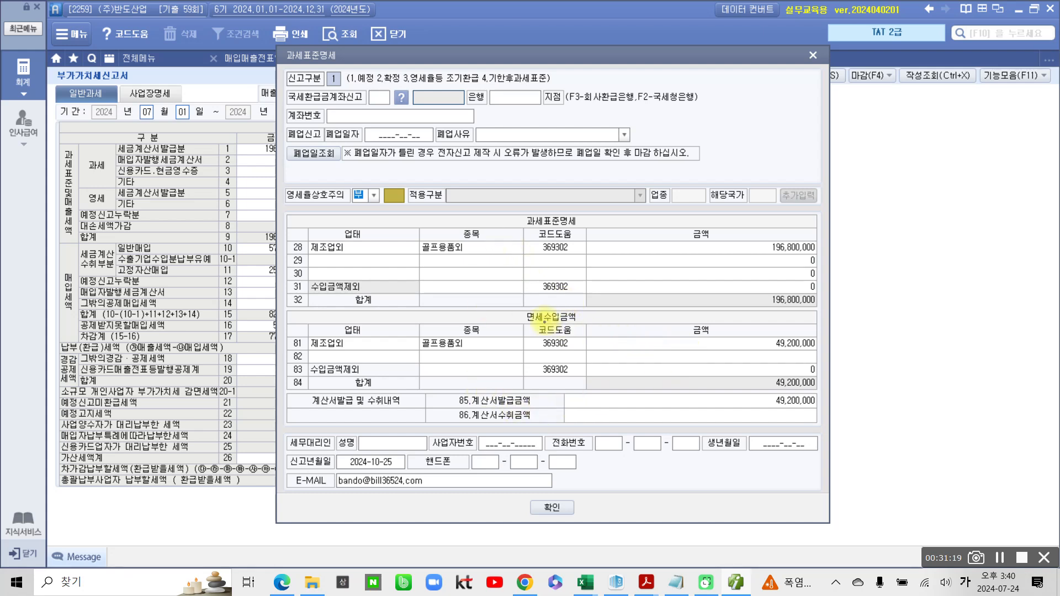
{"action": "left_click_drag", "start_coordinate": [510, 300], "coordinate": [594, 324]}
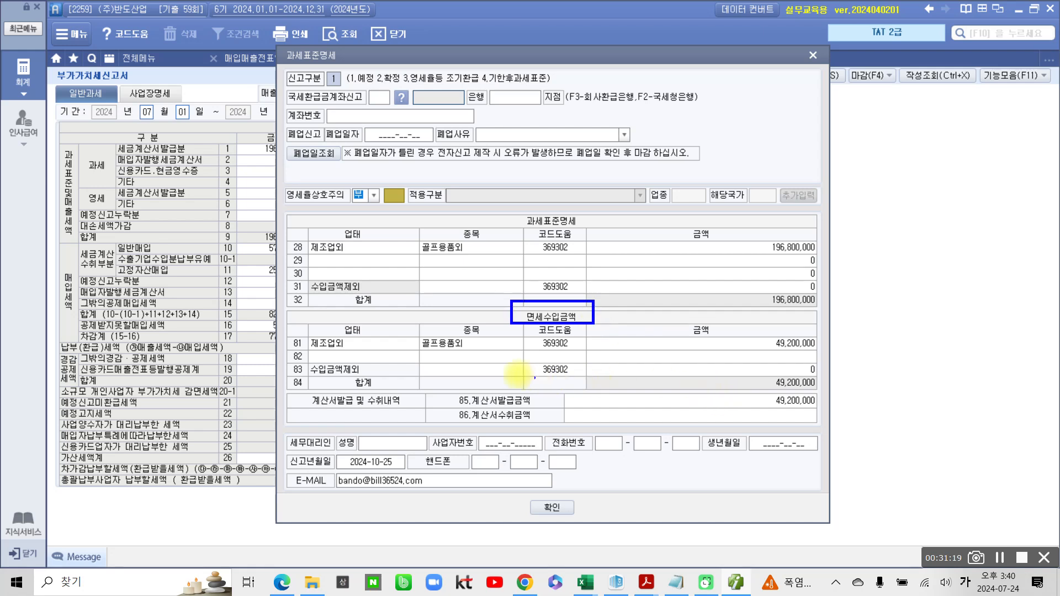
{"action": "left_click_drag", "start_coordinate": [449, 389], "coordinate": [569, 409]}
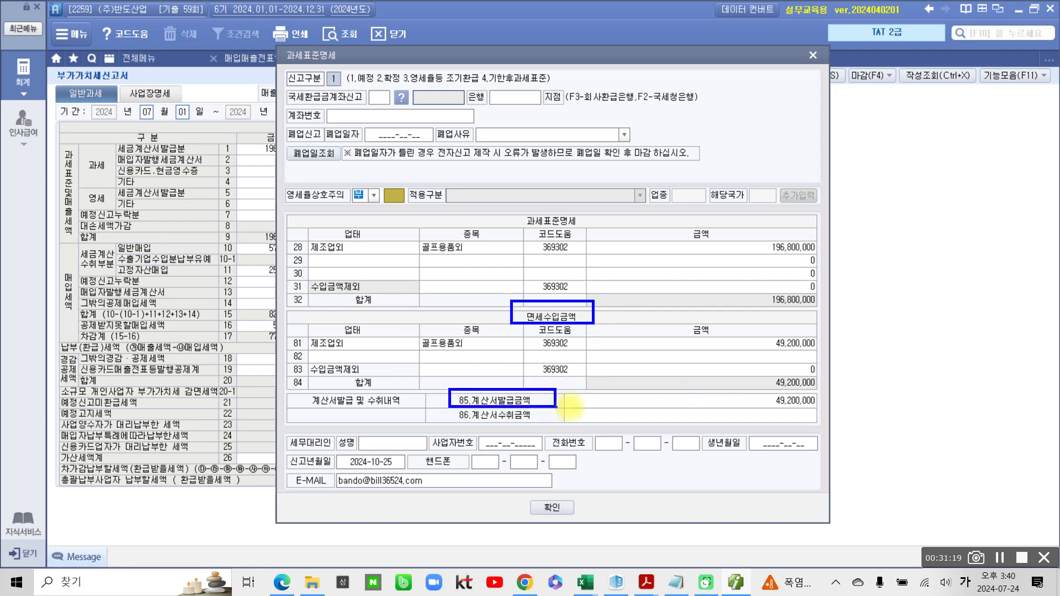
{"action": "mouse_move", "coordinate": [762, 389]}
{"action": "left_mouse_down"}
{"action": "mouse_move", "coordinate": [845, 411]}
{"action": "mouse_move", "coordinate": [784, 387]}
{"action": "mouse_move", "coordinate": [731, 385]}
{"action": "left_mouse_up"}
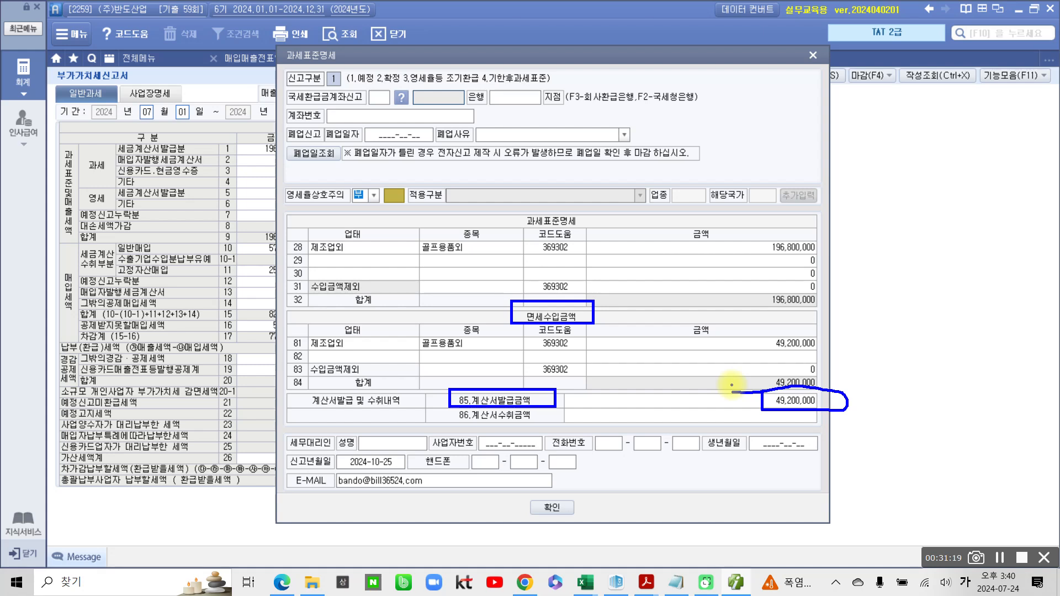
{"action": "key", "text": "Escape"}
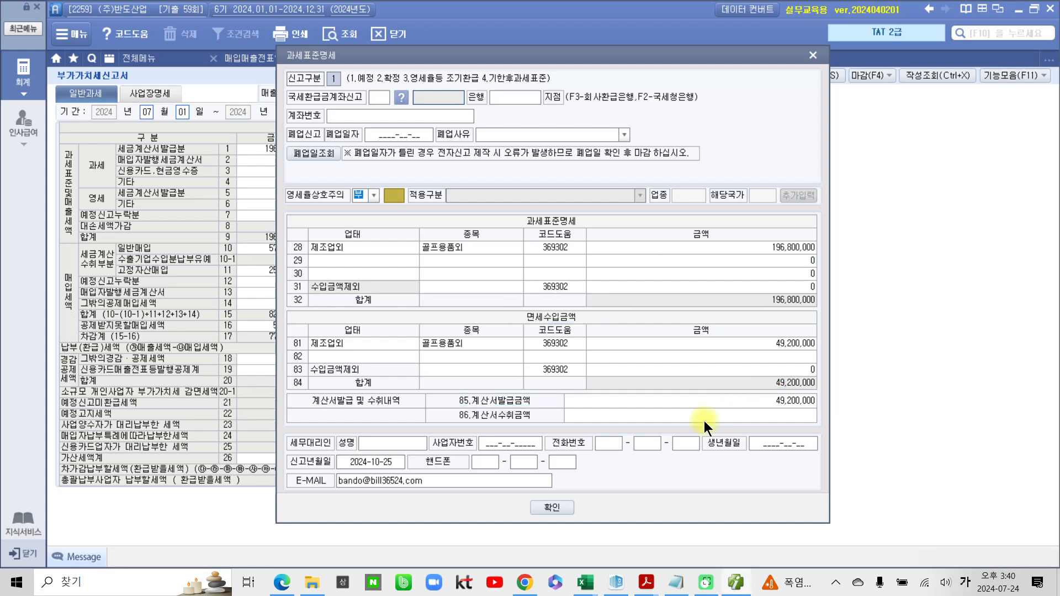
{"action": "left_click", "coordinate": [531, 511]}
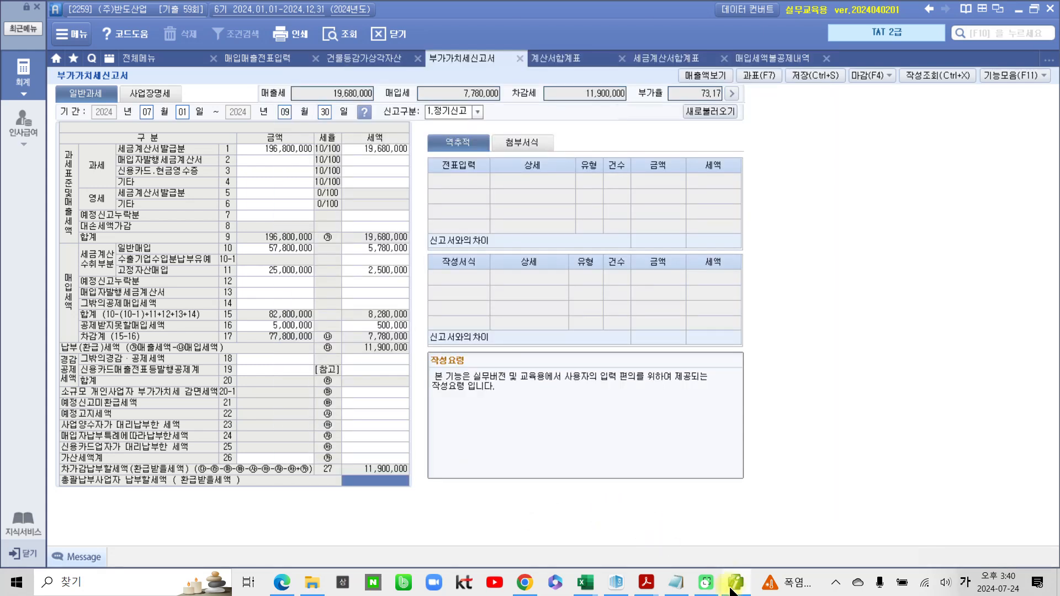
- Switch back to the exam PDF and highlight "세금계산서수취부분_고정자산매입(11란" in question 19
{"action": "mouse_move", "coordinate": [652, 584]}
{"action": "left_click", "coordinate": [687, 501]}
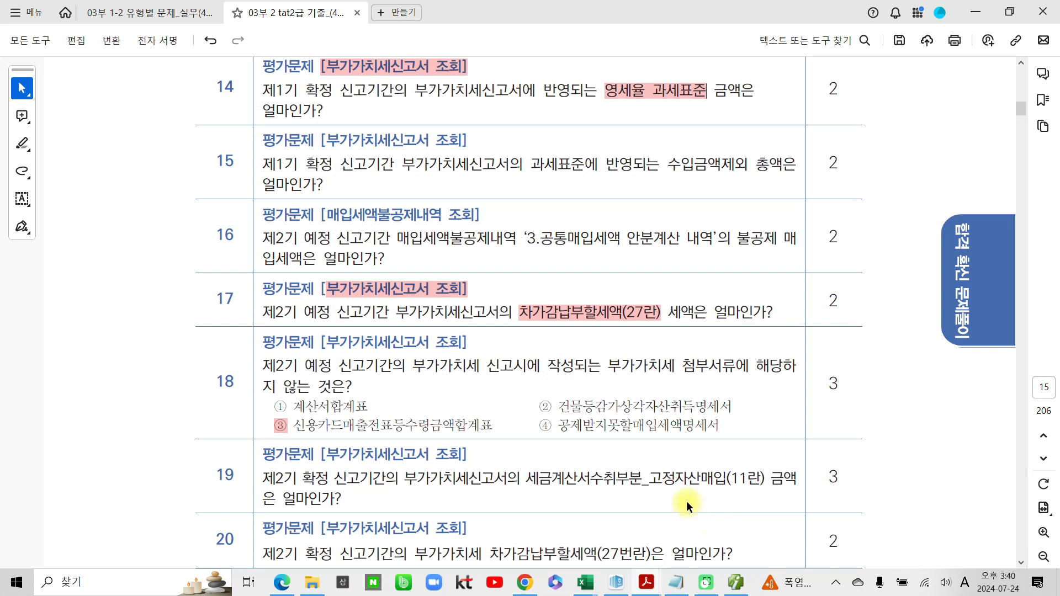
{"action": "scroll", "coordinate": [318, 431], "scroll_direction": "down", "scroll_amount": 1}
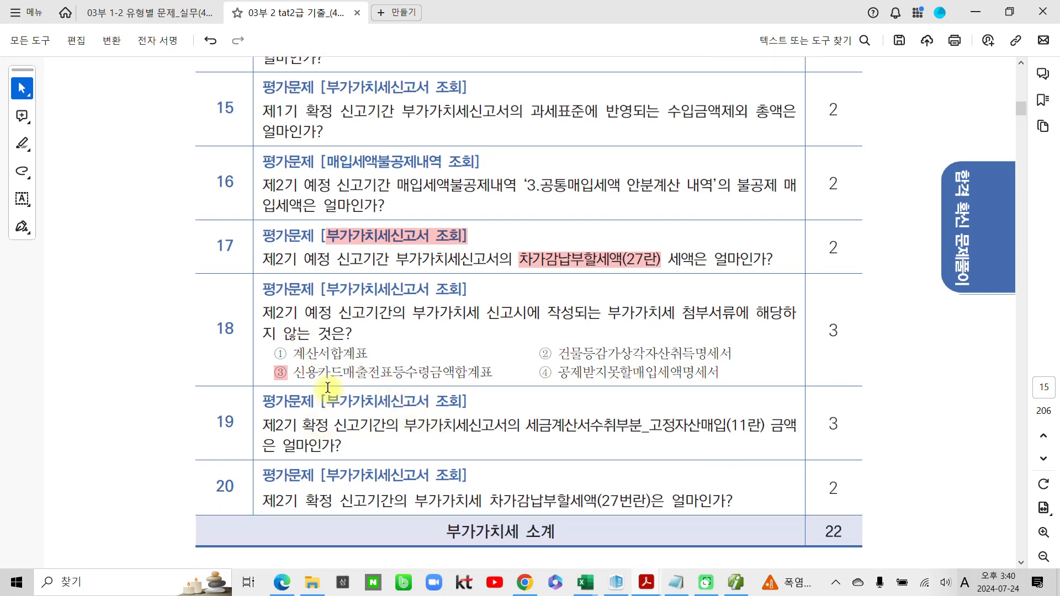
{"action": "scroll", "coordinate": [286, 433], "scroll_direction": "down", "scroll_amount": 2}
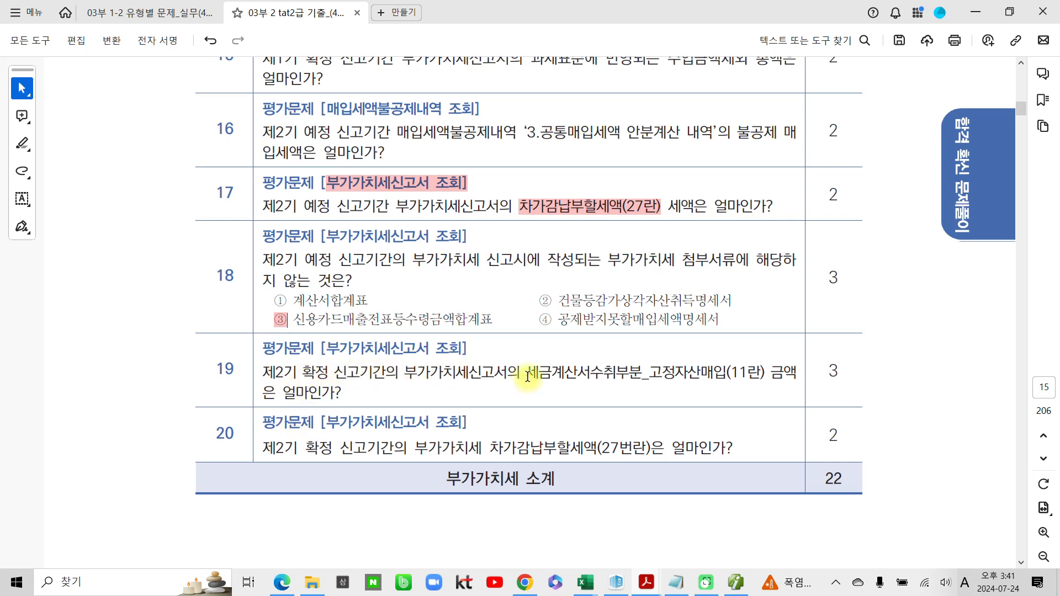
{"action": "left_click_drag", "start_coordinate": [527, 377], "coordinate": [759, 372]}
{"action": "left_click", "coordinate": [803, 394]}
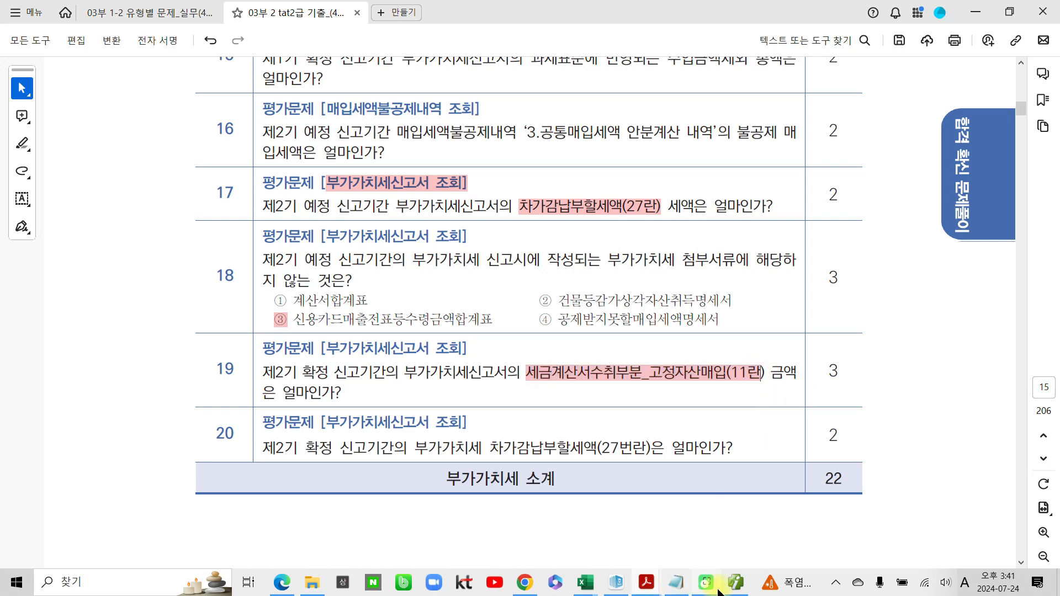
- Switch to the accounting program and load the saved 부가가치세신고서 for October 1 to December 31, 정기신고
{"action": "mouse_move", "coordinate": [735, 590]}
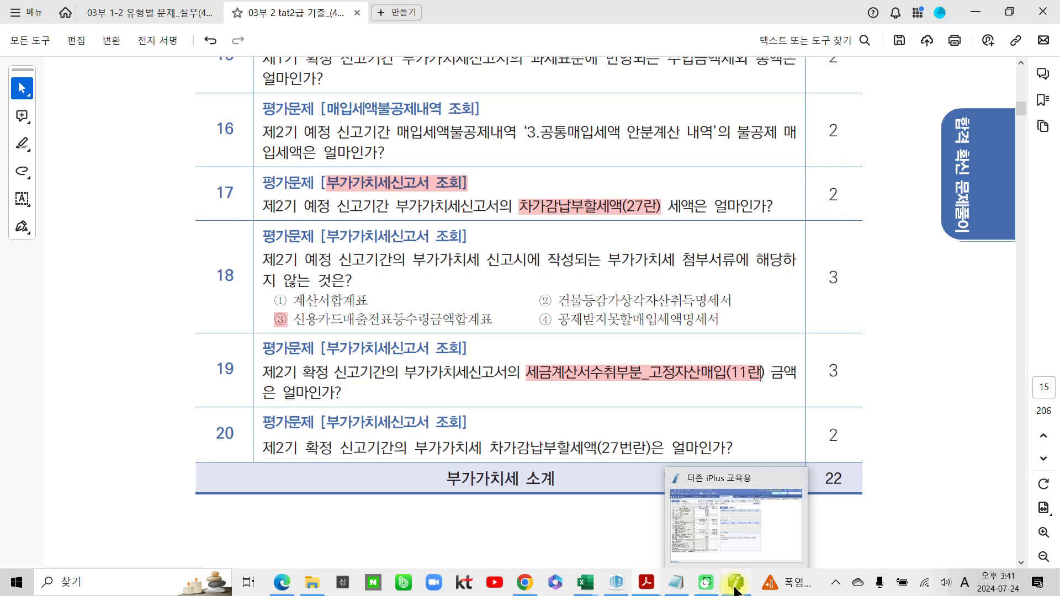
{"action": "left_click", "coordinate": [736, 590]}
{"action": "left_click", "coordinate": [734, 584]}
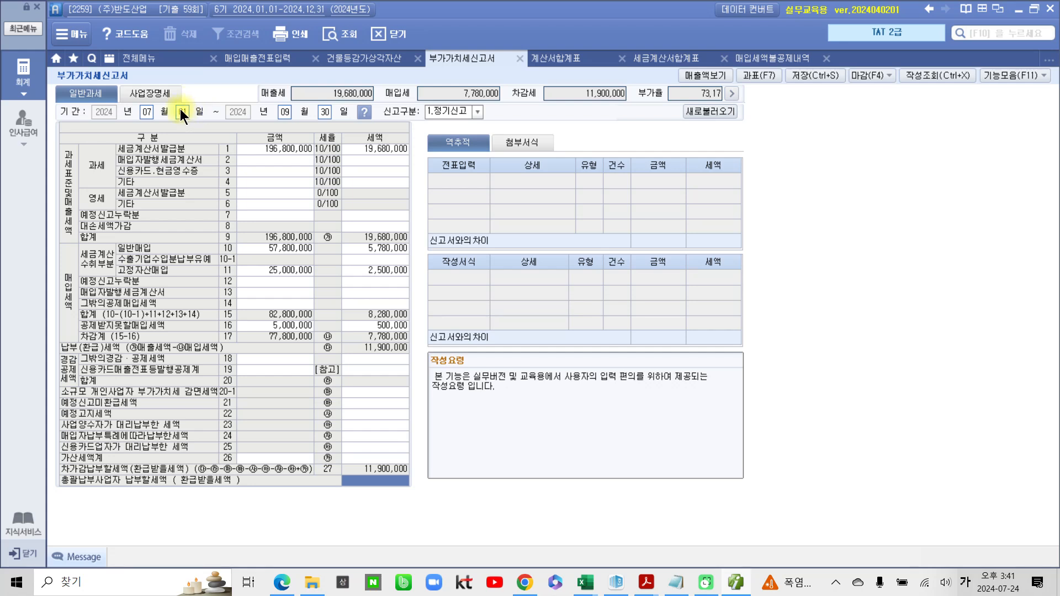
{"action": "left_click", "coordinate": [146, 113]}
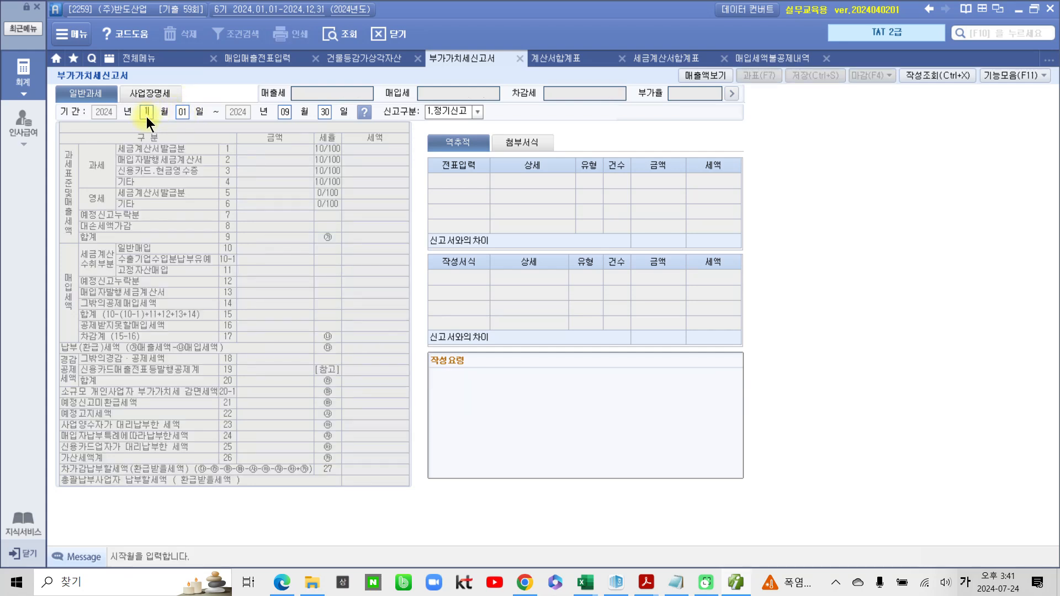
{"action": "key", "text": "Return"}
{"action": "type", "text": "12"}
{"action": "key", "text": "Return"}
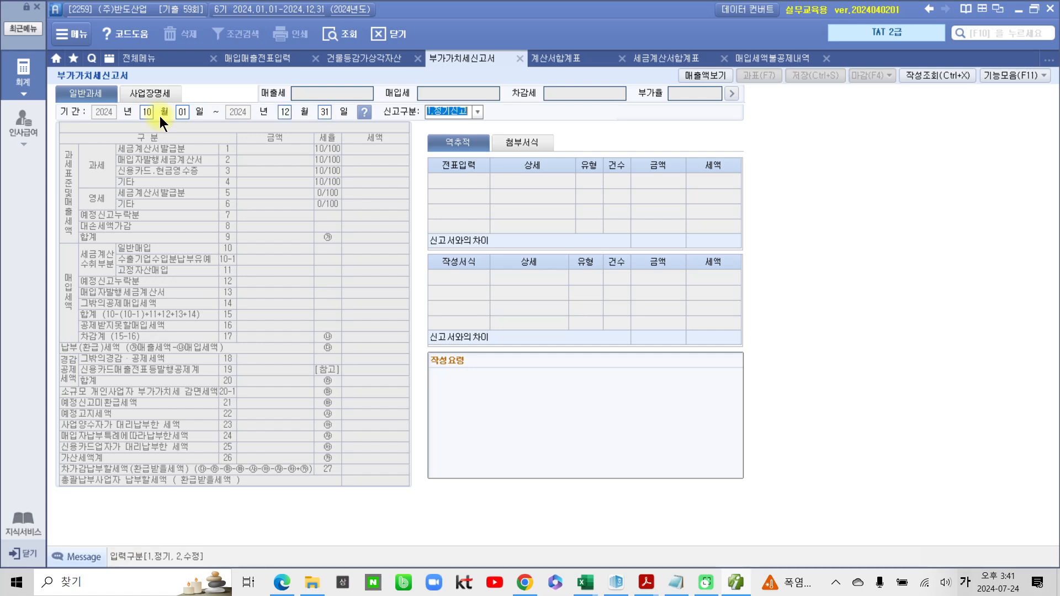
{"action": "key", "text": "Return"}
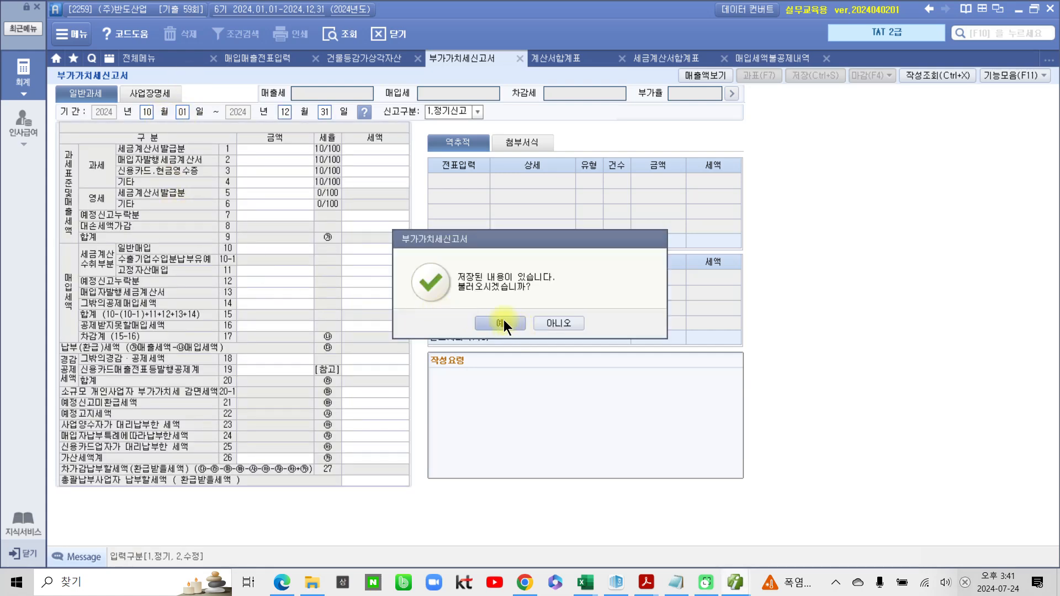
{"action": "left_click", "coordinate": [500, 323]}
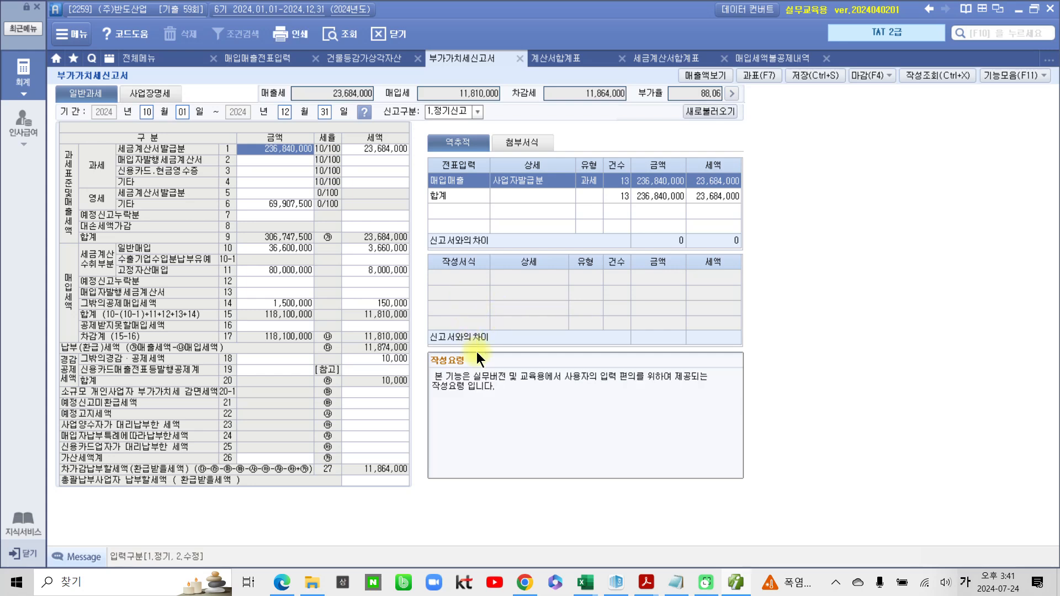
- Mark the 고정자산매입 row (line 11) and its amount for question 19, and select that amount to view its source entries
{"action": "mouse_move", "coordinate": [102, 254]}
{"action": "left_mouse_down"}
{"action": "mouse_move", "coordinate": [309, 284]}
{"action": "mouse_move", "coordinate": [431, 282]}
{"action": "left_mouse_up"}
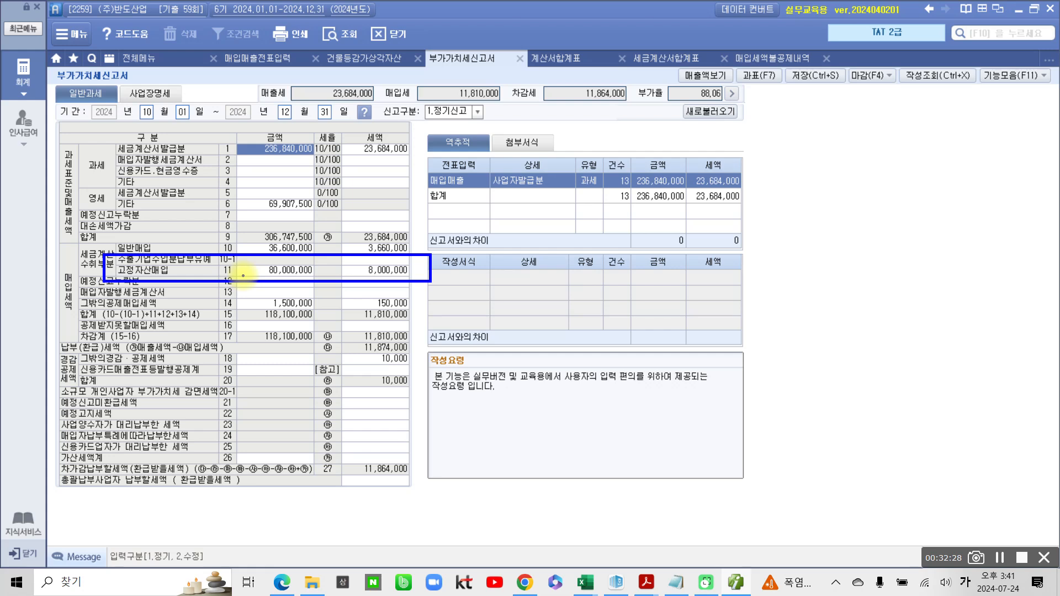
{"action": "left_click_drag", "start_coordinate": [215, 274], "coordinate": [297, 277]}
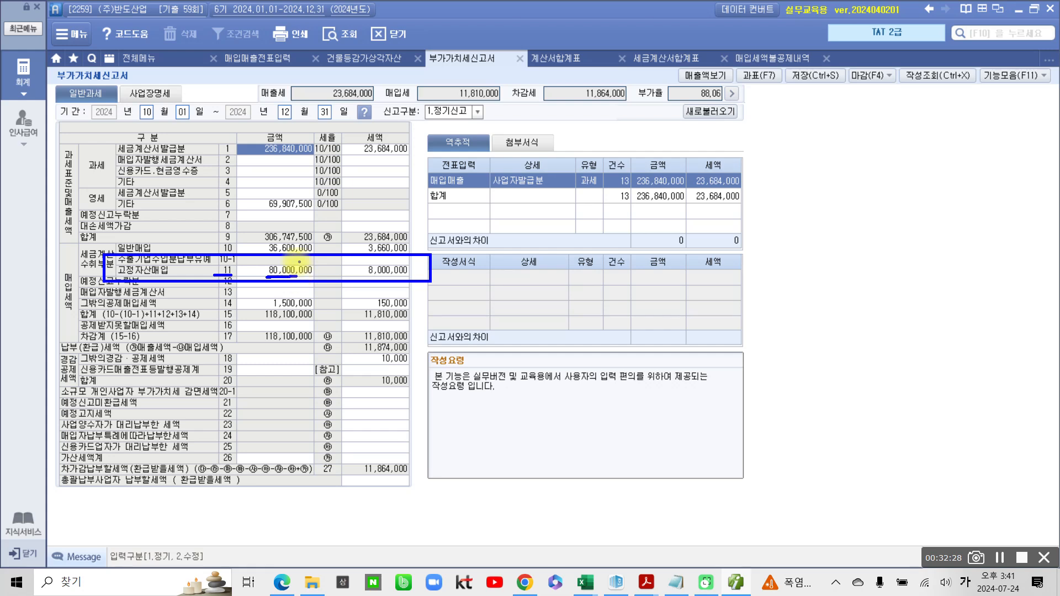
{"action": "left_click_drag", "start_coordinate": [294, 263], "coordinate": [272, 276]}
{"action": "left_click", "coordinate": [281, 270]}
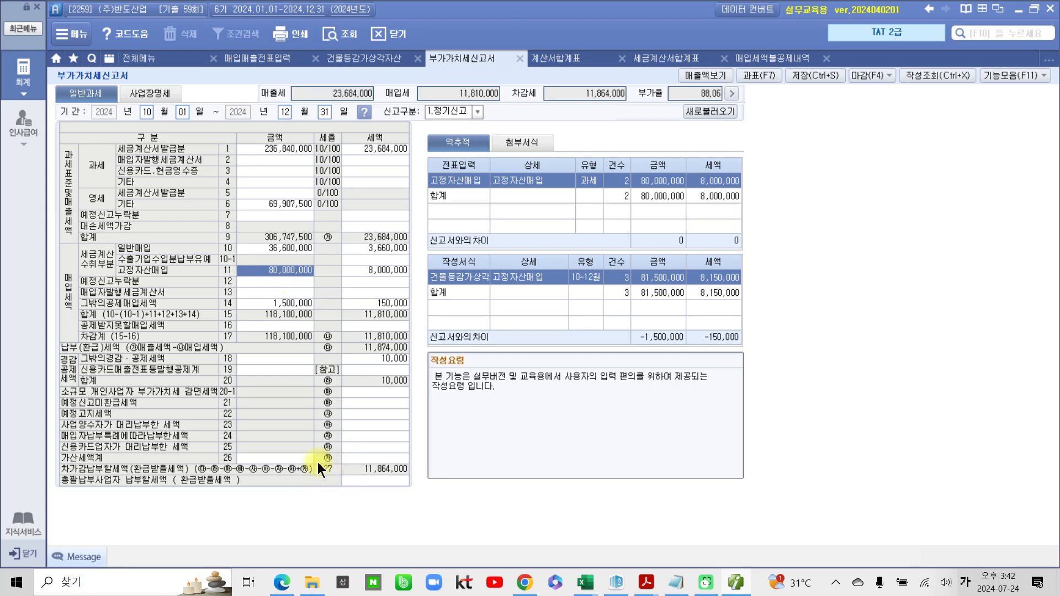
- Circle the 차가감납부할세액 (line 27) and 차감세 amounts for question 20, link them with an arrow, and clear the markings
{"action": "left_click_drag", "start_coordinate": [317, 464], "coordinate": [311, 489]}
{"action": "mouse_move", "coordinate": [542, 70]}
{"action": "left_mouse_down"}
{"action": "mouse_move", "coordinate": [652, 122]}
{"action": "mouse_move", "coordinate": [517, 78]}
{"action": "left_mouse_up"}
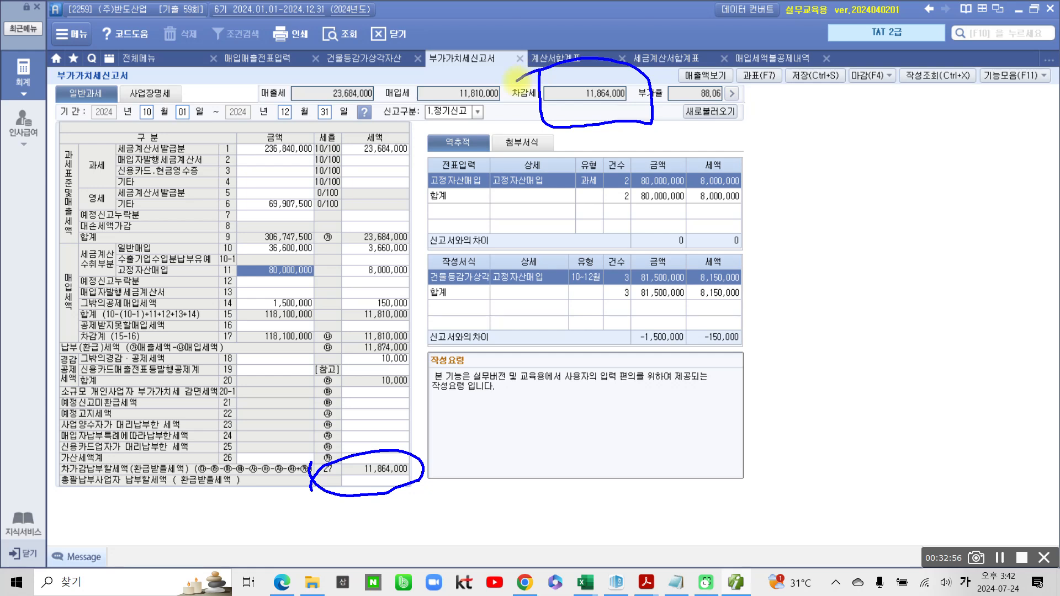
{"action": "left_click_drag", "start_coordinate": [577, 174], "coordinate": [610, 101]}
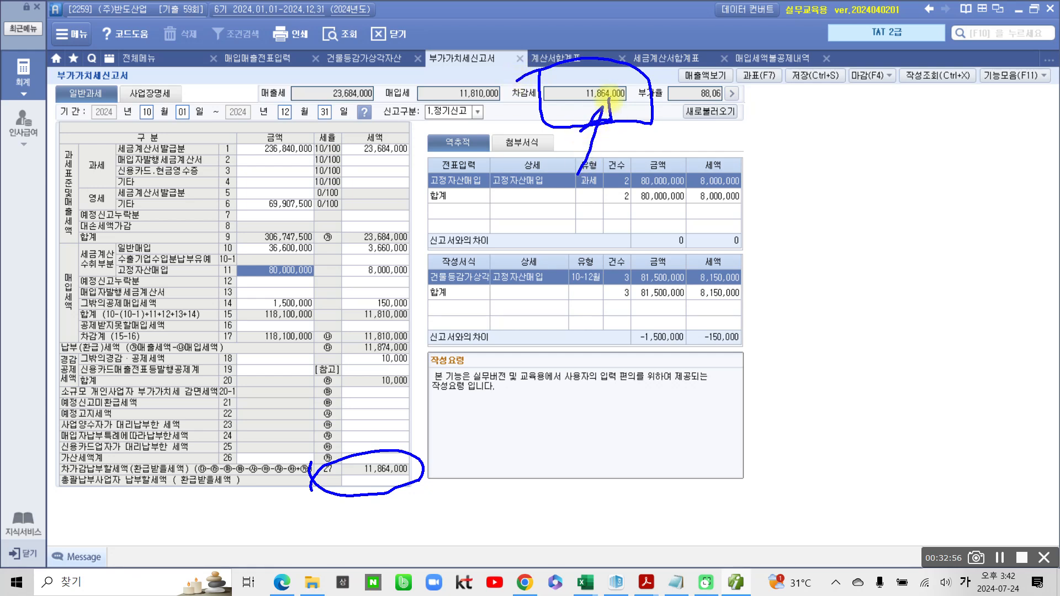
{"action": "mouse_move", "coordinate": [421, 458]}
{"action": "left_mouse_down"}
{"action": "mouse_move", "coordinate": [558, 215]}
{"action": "mouse_move", "coordinate": [579, 148]}
{"action": "left_mouse_up"}
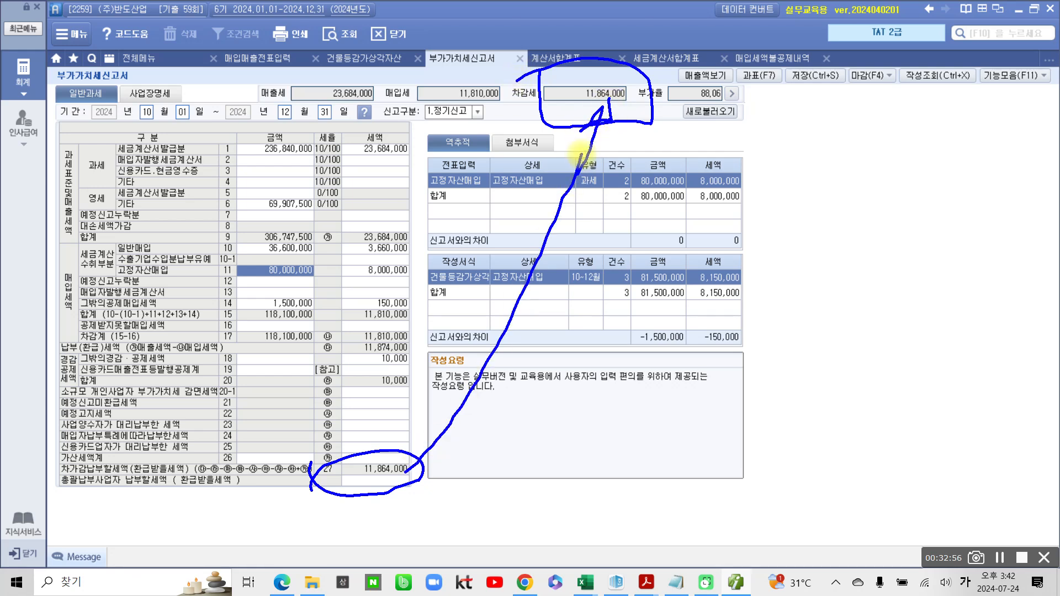
{"action": "key", "text": "Escape"}
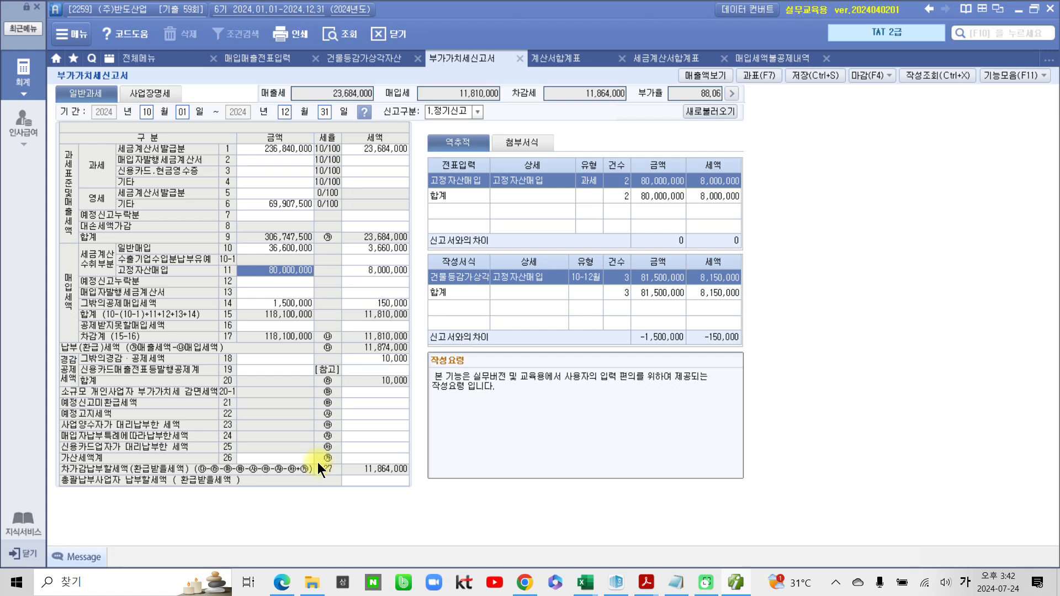
- Switch to the exam PDF, go to the 결산 section on page 16, and highlight the heading "결산"
{"action": "left_click", "coordinate": [733, 585]}
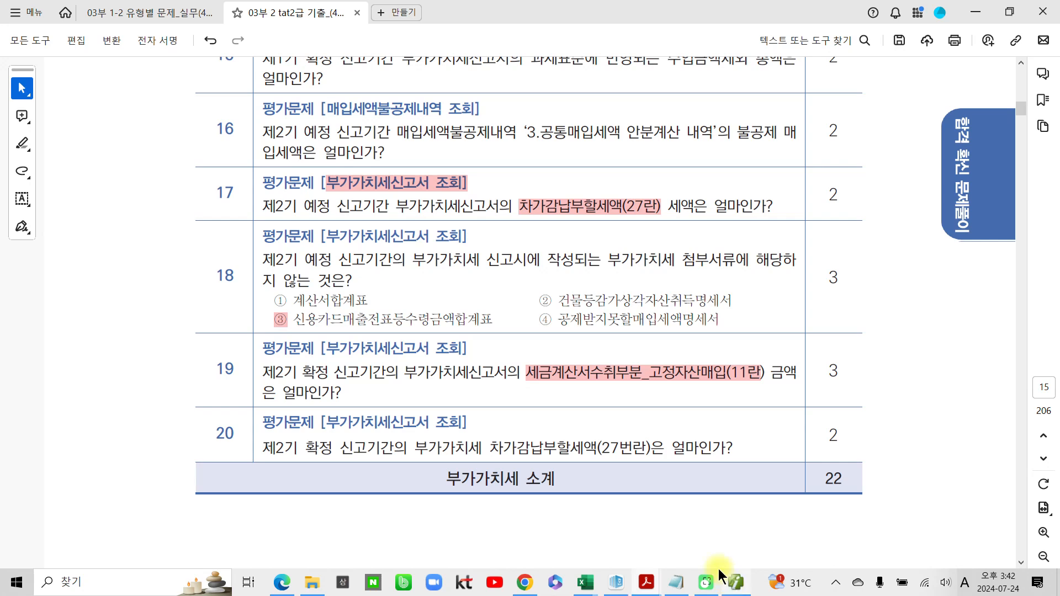
{"action": "scroll", "coordinate": [509, 356], "scroll_direction": "down", "scroll_amount": 1}
{"action": "scroll", "coordinate": [424, 315], "scroll_direction": "down", "scroll_amount": 10}
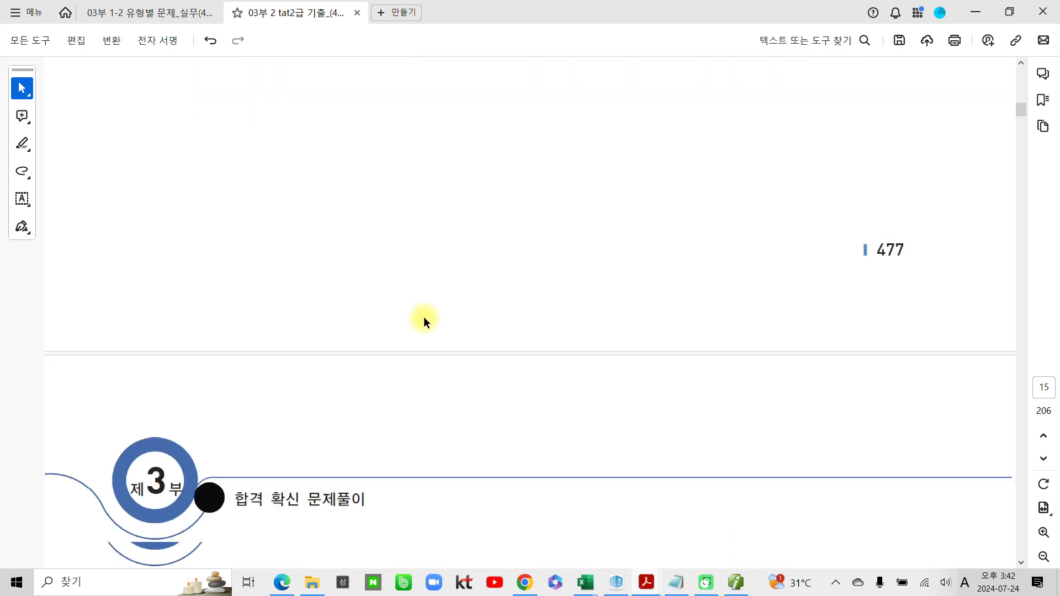
{"action": "scroll", "coordinate": [424, 315], "scroll_direction": "down", "scroll_amount": 4}
{"action": "scroll", "coordinate": [428, 308], "scroll_direction": "down", "scroll_amount": 1}
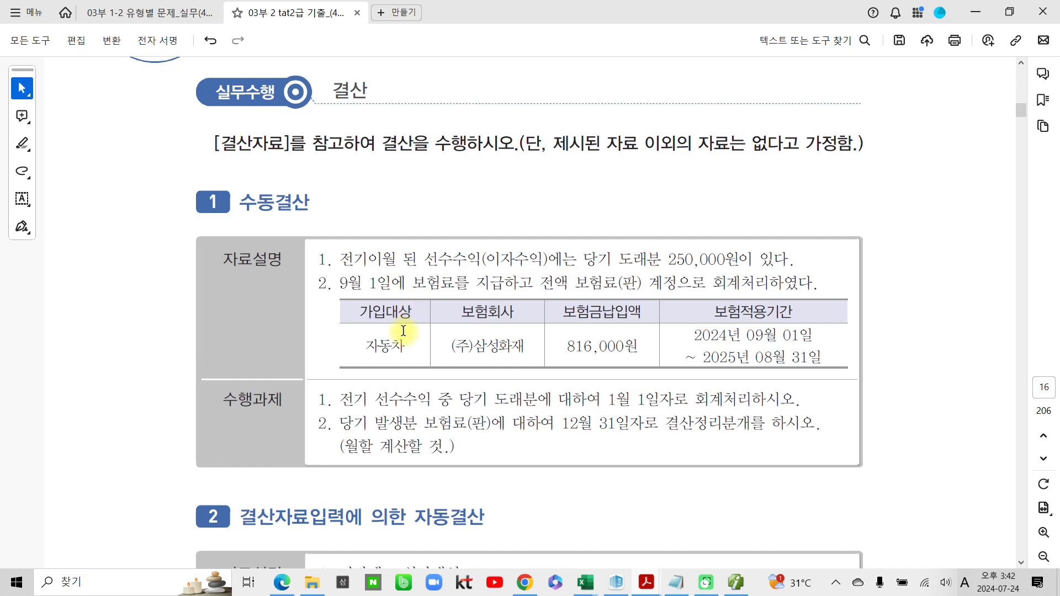
{"action": "left_click_drag", "start_coordinate": [326, 88], "coordinate": [429, 99]}
{"action": "left_click", "coordinate": [415, 117]}
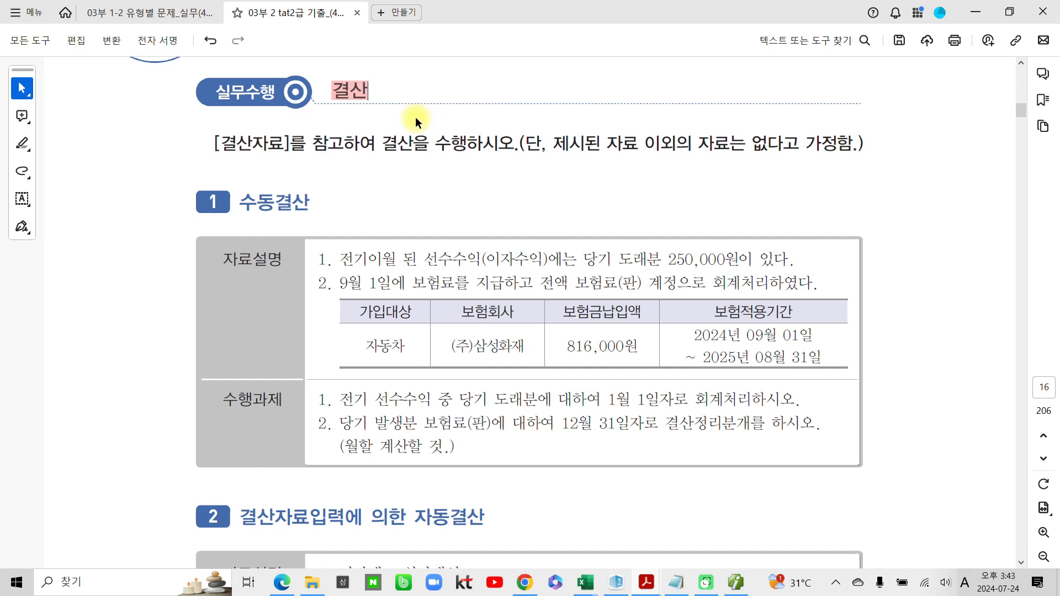
- Underline the first 자료설명 item under 수동결산 and circle 선수수익 and 250,000 in it
{"action": "left_click_drag", "start_coordinate": [338, 268], "coordinate": [492, 268]}
{"action": "left_click_drag", "start_coordinate": [589, 269], "coordinate": [794, 268]}
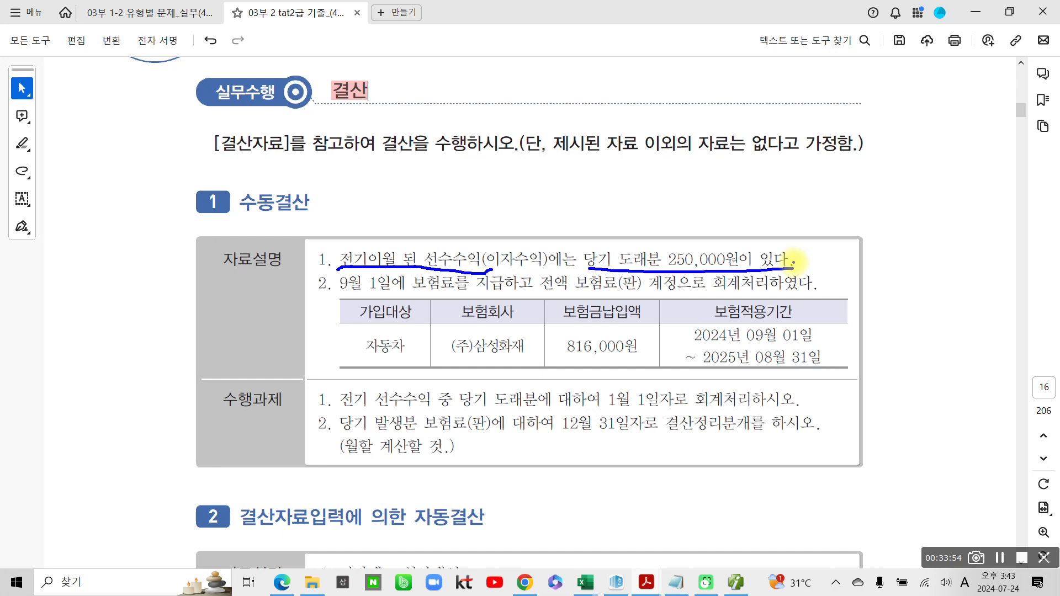
{"action": "mouse_move", "coordinate": [426, 268]}
{"action": "left_mouse_down"}
{"action": "mouse_move", "coordinate": [439, 244]}
{"action": "mouse_move", "coordinate": [489, 272]}
{"action": "left_mouse_up"}
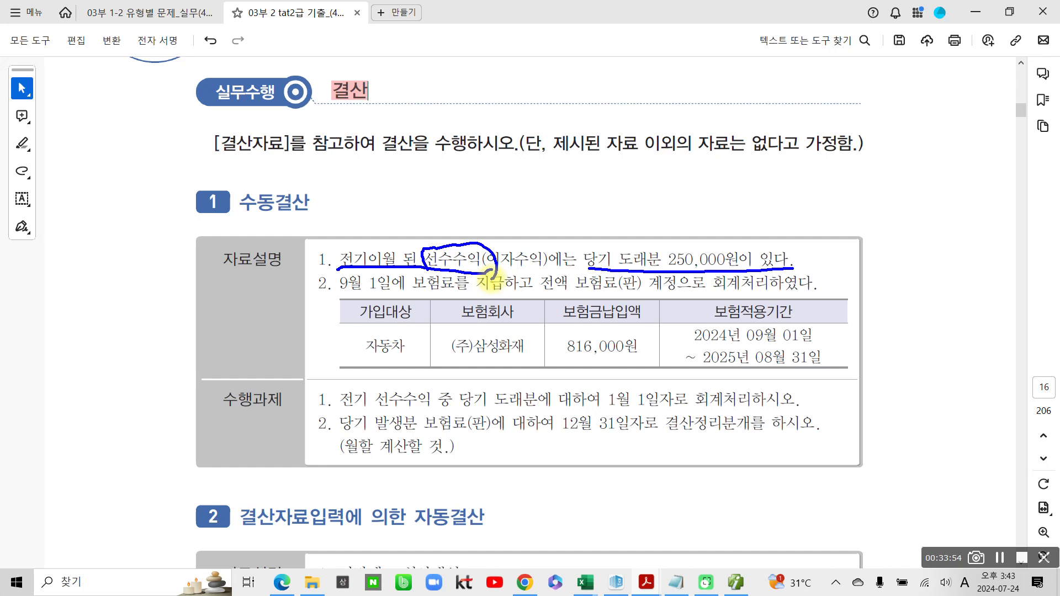
{"action": "mouse_move", "coordinate": [670, 279]}
{"action": "left_mouse_down"}
{"action": "mouse_move", "coordinate": [660, 249]}
{"action": "mouse_move", "coordinate": [720, 244]}
{"action": "mouse_move", "coordinate": [727, 260]}
{"action": "left_mouse_up"}
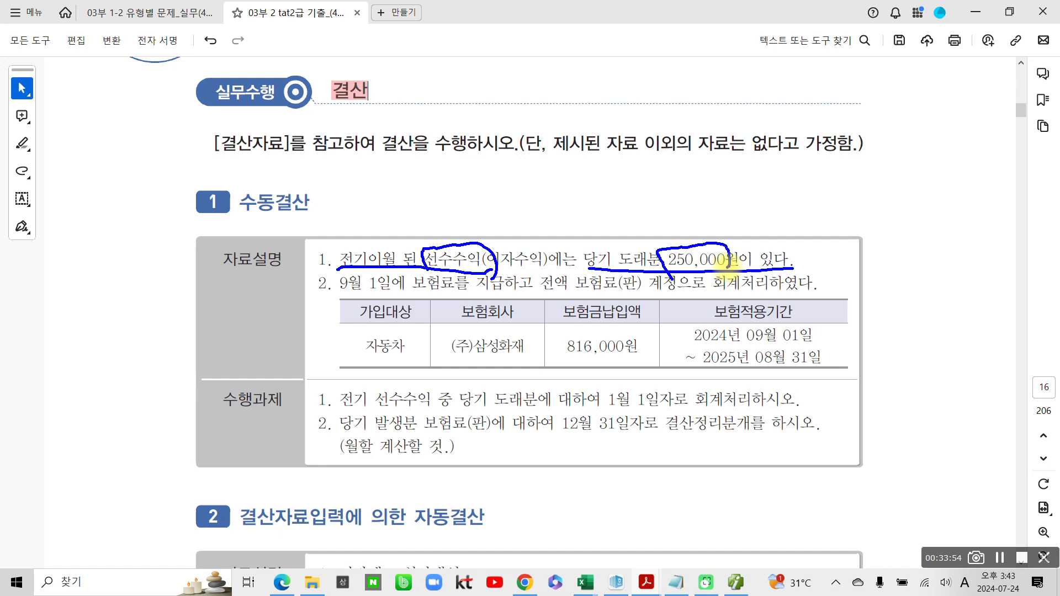
- Circle the 결산 heading and handwrite the date 12/31 above the 자료설명 table
{"action": "left_click_drag", "start_coordinate": [367, 107], "coordinate": [380, 123]}
{"action": "left_click_drag", "start_coordinate": [342, 183], "coordinate": [337, 219]}
{"action": "left_click_drag", "start_coordinate": [346, 192], "coordinate": [369, 213]}
{"action": "left_click_drag", "start_coordinate": [396, 172], "coordinate": [362, 229]}
{"action": "mouse_move", "coordinate": [388, 194]}
{"action": "left_mouse_down"}
{"action": "mouse_move", "coordinate": [405, 204]}
{"action": "mouse_move", "coordinate": [390, 232]}
{"action": "left_mouse_up"}
{"action": "left_click_drag", "start_coordinate": [424, 198], "coordinate": [415, 226]}
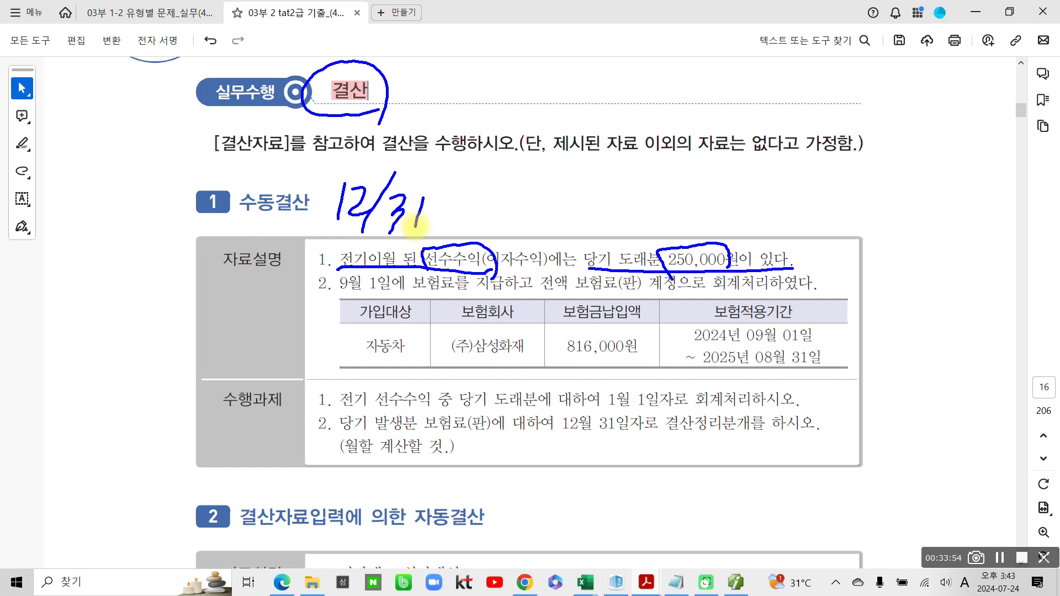
- Underline 이자수익, draw a debit/credit divider, and handwrite the debit entry 선수수익 with the amount abbreviated as 250,-
{"action": "left_click_drag", "start_coordinate": [495, 269], "coordinate": [547, 267]}
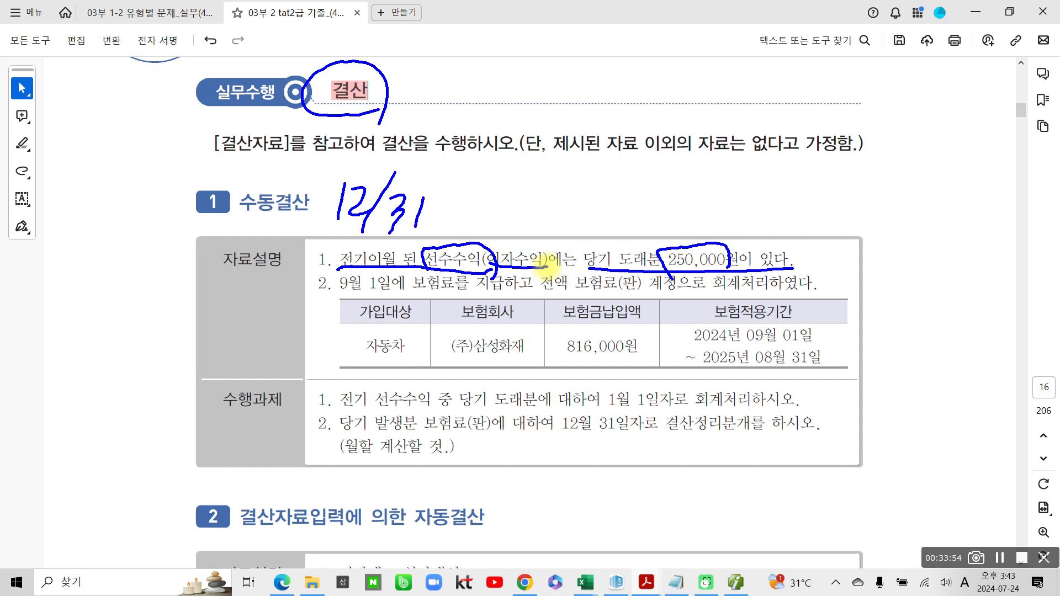
{"action": "left_click_drag", "start_coordinate": [618, 147], "coordinate": [611, 228]}
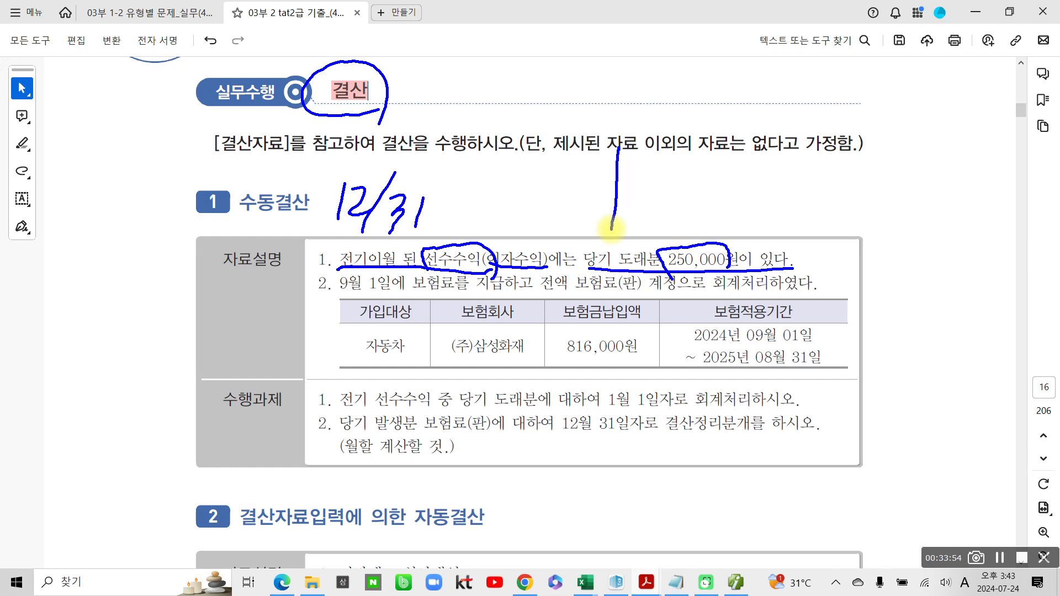
{"action": "mouse_move", "coordinate": [472, 165]}
{"action": "left_mouse_down"}
{"action": "mouse_move", "coordinate": [451, 191]}
{"action": "mouse_move", "coordinate": [478, 186]}
{"action": "mouse_move", "coordinate": [500, 203]}
{"action": "left_mouse_up"}
{"action": "mouse_move", "coordinate": [525, 160]}
{"action": "left_mouse_down"}
{"action": "mouse_move", "coordinate": [504, 173]}
{"action": "mouse_move", "coordinate": [533, 184]}
{"action": "left_mouse_up"}
{"action": "left_click_drag", "start_coordinate": [514, 187], "coordinate": [511, 208]}
{"action": "left_click_drag", "start_coordinate": [533, 166], "coordinate": [543, 179]}
{"action": "left_click_drag", "start_coordinate": [540, 181], "coordinate": [534, 206]}
{"action": "left_click_drag", "start_coordinate": [560, 162], "coordinate": [576, 173]}
{"action": "mouse_move", "coordinate": [566, 183]}
{"action": "left_mouse_down"}
{"action": "mouse_move", "coordinate": [580, 177]}
{"action": "mouse_move", "coordinate": [578, 201]}
{"action": "left_mouse_up"}
{"action": "left_click_drag", "start_coordinate": [493, 224], "coordinate": [527, 243]}
{"action": "mouse_move", "coordinate": [539, 218]}
{"action": "left_mouse_down"}
{"action": "mouse_move", "coordinate": [516, 257]}
{"action": "mouse_move", "coordinate": [596, 213]}
{"action": "left_mouse_up"}
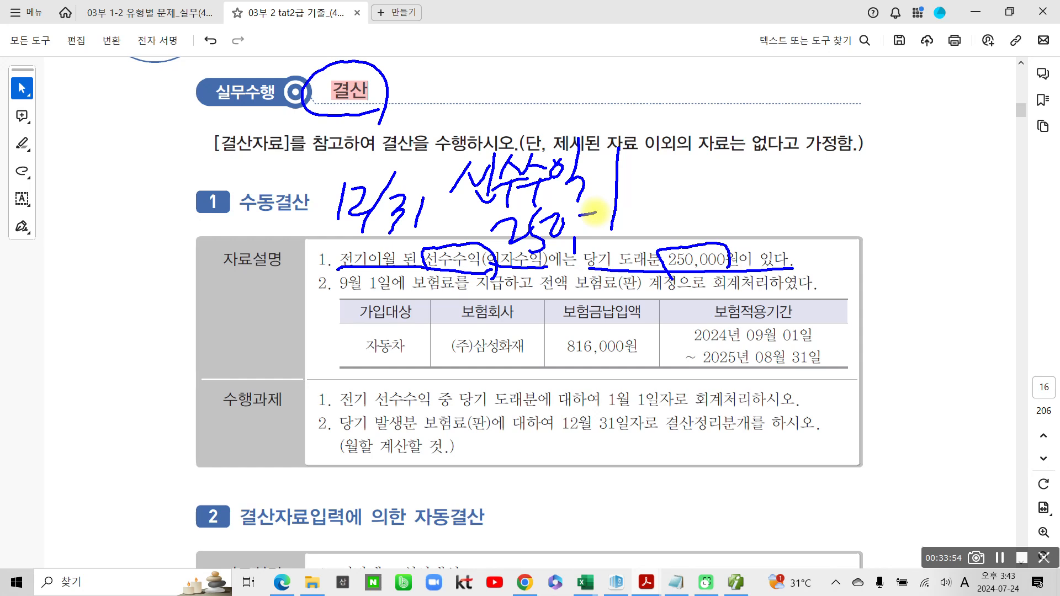
- Handwrite the credit entry 이자수익 250,000 beside the divider
{"action": "mouse_move", "coordinate": [669, 161]}
{"action": "left_mouse_down"}
{"action": "mouse_move", "coordinate": [658, 193]}
{"action": "mouse_move", "coordinate": [669, 165]}
{"action": "left_mouse_up"}
{"action": "mouse_move", "coordinate": [686, 152]}
{"action": "left_mouse_down"}
{"action": "mouse_move", "coordinate": [685, 191]}
{"action": "mouse_move", "coordinate": [717, 156]}
{"action": "left_mouse_up"}
{"action": "mouse_move", "coordinate": [718, 157]}
{"action": "left_mouse_down"}
{"action": "mouse_move", "coordinate": [690, 188]}
{"action": "mouse_move", "coordinate": [723, 185]}
{"action": "left_mouse_up"}
{"action": "mouse_move", "coordinate": [729, 147]}
{"action": "left_mouse_down"}
{"action": "mouse_move", "coordinate": [726, 193]}
{"action": "mouse_move", "coordinate": [739, 170]}
{"action": "mouse_move", "coordinate": [745, 185]}
{"action": "left_mouse_up"}
{"action": "mouse_move", "coordinate": [757, 166]}
{"action": "left_mouse_down"}
{"action": "mouse_move", "coordinate": [773, 178]}
{"action": "mouse_move", "coordinate": [788, 173]}
{"action": "left_mouse_up"}
{"action": "left_click_drag", "start_coordinate": [762, 175], "coordinate": [759, 193]}
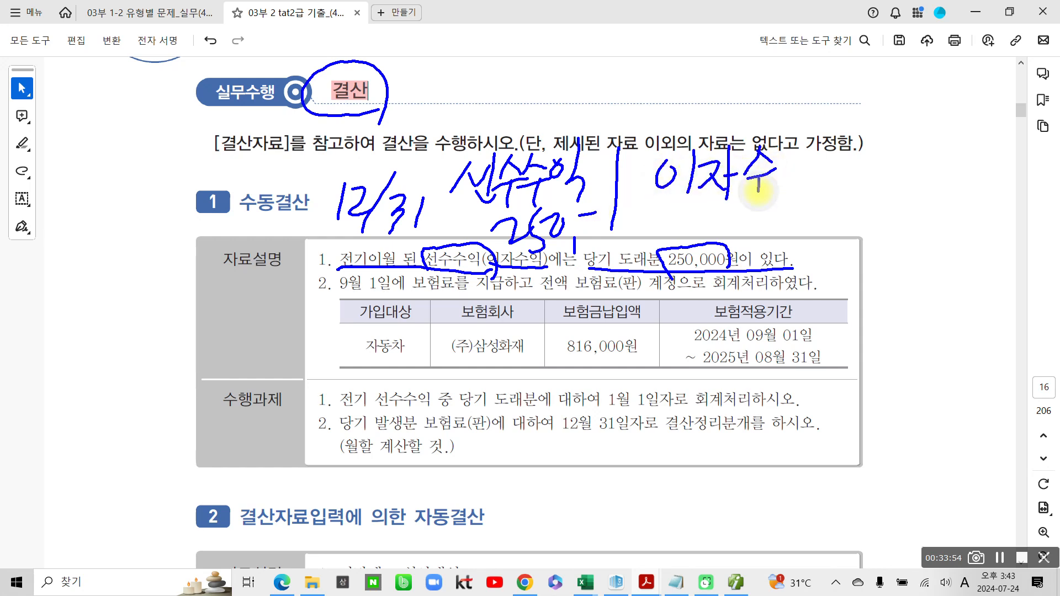
{"action": "left_click_drag", "start_coordinate": [783, 150], "coordinate": [778, 165]}
{"action": "left_click_drag", "start_coordinate": [796, 150], "coordinate": [800, 191]}
{"action": "mouse_move", "coordinate": [781, 187]}
{"action": "left_mouse_down"}
{"action": "mouse_move", "coordinate": [795, 210]}
{"action": "mouse_move", "coordinate": [765, 226]}
{"action": "mouse_move", "coordinate": [748, 221]}
{"action": "mouse_move", "coordinate": [772, 235]}
{"action": "left_mouse_up"}
{"action": "left_click_drag", "start_coordinate": [770, 212], "coordinate": [812, 241]}
{"action": "left_click_drag", "start_coordinate": [827, 222], "coordinate": [870, 207]}
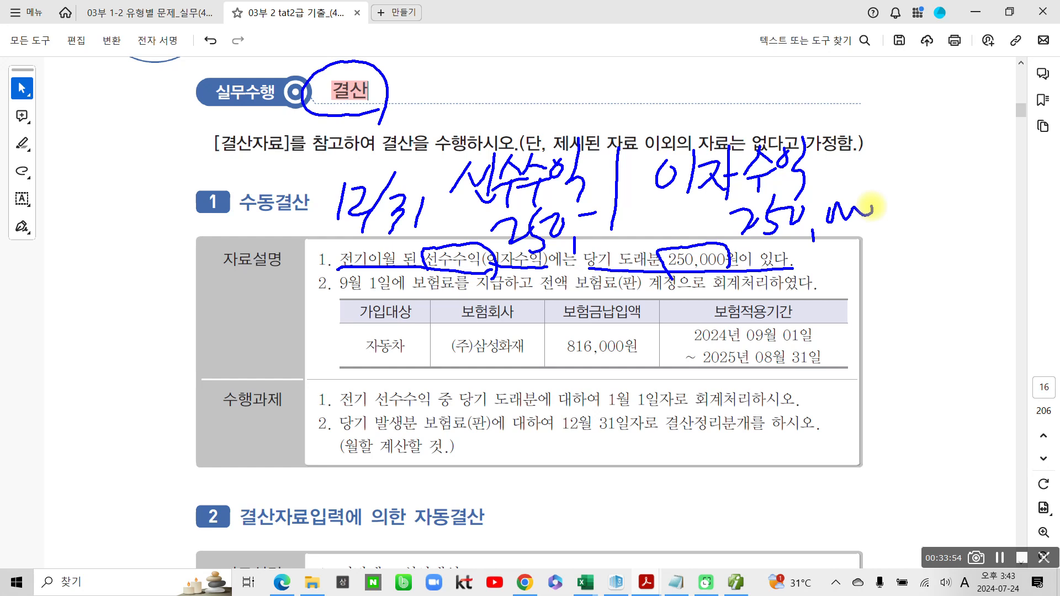
- Circle 선수수익 and 250,000 again, ring both handwritten journal entries in red, and clear all the markings
{"action": "mouse_move", "coordinate": [467, 241]}
{"action": "left_mouse_down"}
{"action": "mouse_move", "coordinate": [428, 266]}
{"action": "mouse_move", "coordinate": [472, 269]}
{"action": "left_mouse_up"}
{"action": "left_click_drag", "start_coordinate": [712, 246], "coordinate": [730, 287]}
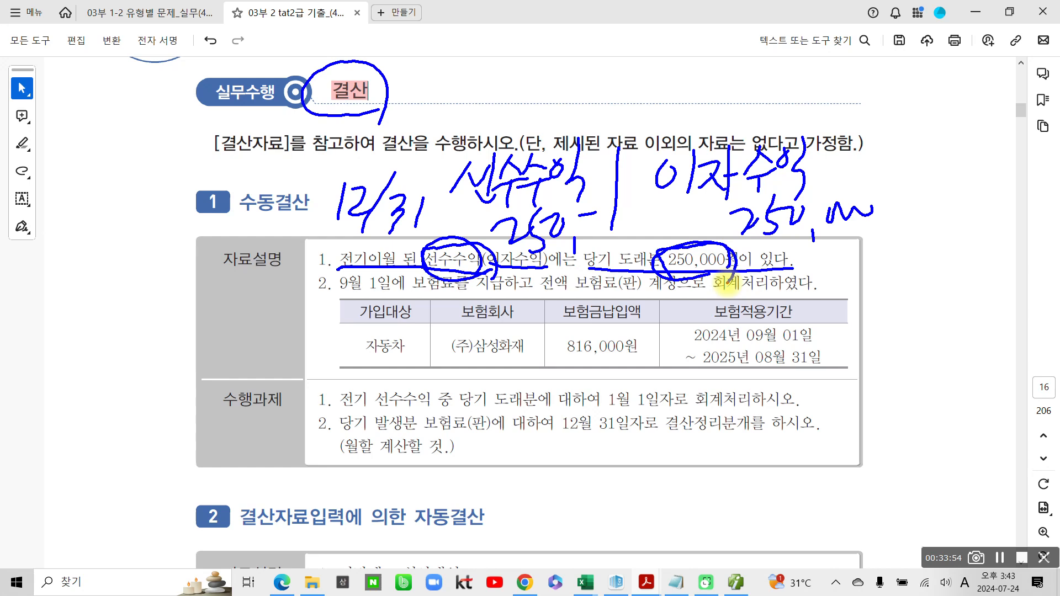
{"action": "mouse_move", "coordinate": [845, 241]}
{"action": "left_mouse_down"}
{"action": "mouse_move", "coordinate": [698, 245]}
{"action": "mouse_move", "coordinate": [878, 166]}
{"action": "mouse_move", "coordinate": [854, 264]}
{"action": "left_mouse_up"}
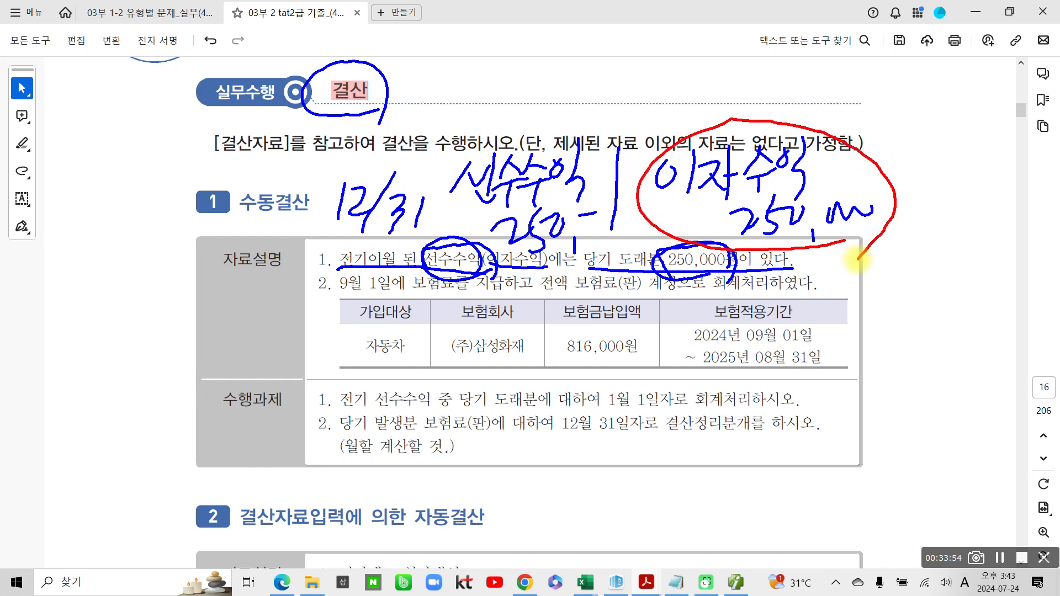
{"action": "mouse_move", "coordinate": [516, 252]}
{"action": "left_mouse_down"}
{"action": "mouse_move", "coordinate": [450, 160]}
{"action": "mouse_move", "coordinate": [580, 254]}
{"action": "mouse_move", "coordinate": [563, 271]}
{"action": "left_mouse_up"}
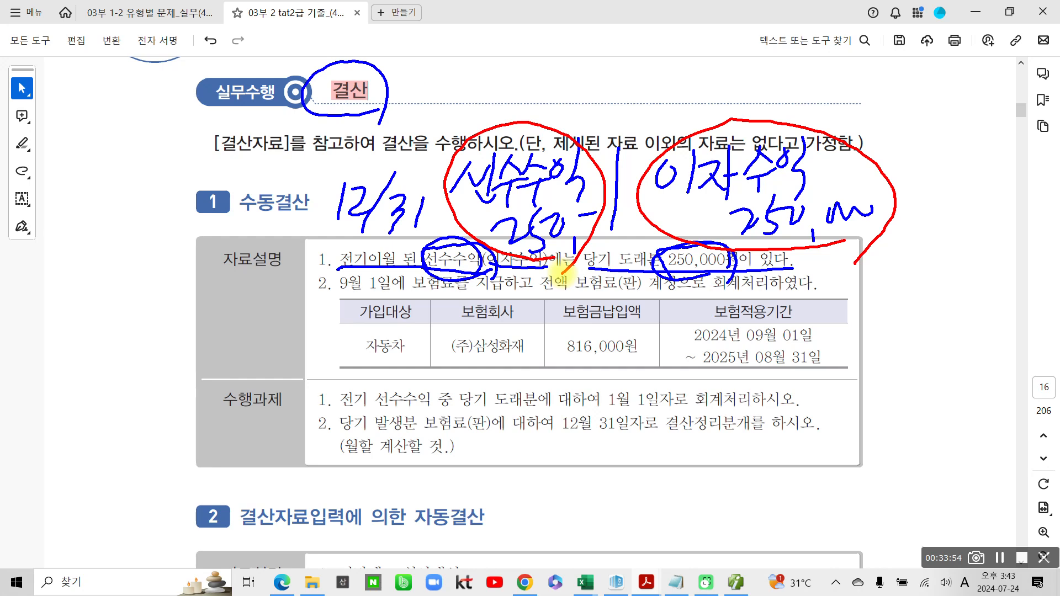
{"action": "mouse_move", "coordinate": [245, 237]}
{"action": "left_mouse_down"}
{"action": "mouse_move", "coordinate": [259, 182]}
{"action": "mouse_move", "coordinate": [262, 265]}
{"action": "left_mouse_up"}
{"action": "key", "text": "Escape"}
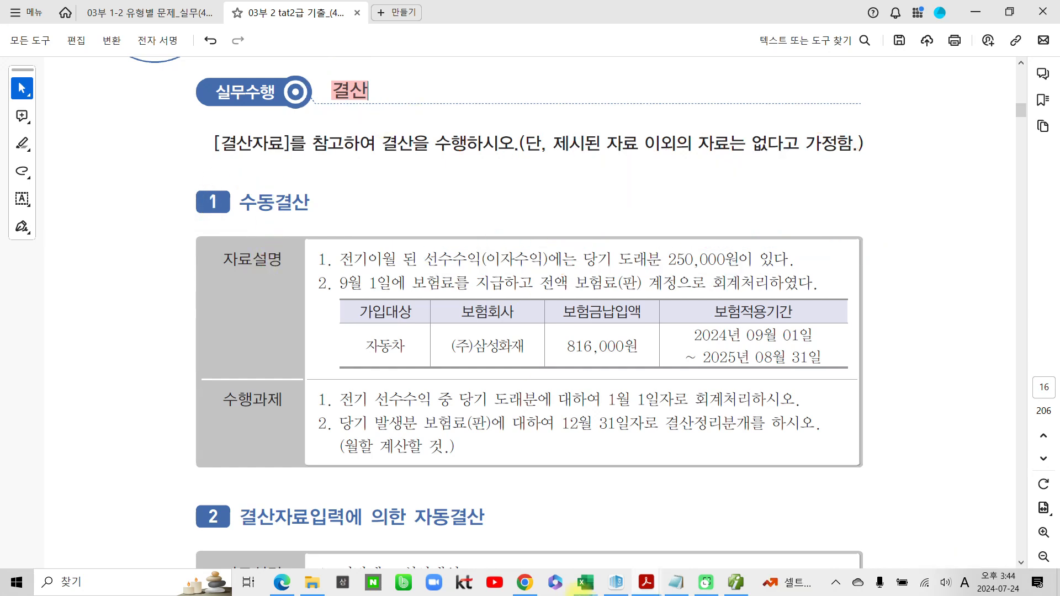
- Switch to the accounting program, open 일반전표입력 from the full menu, and set the voucher date to December 31
{"action": "left_click", "coordinate": [723, 584]}
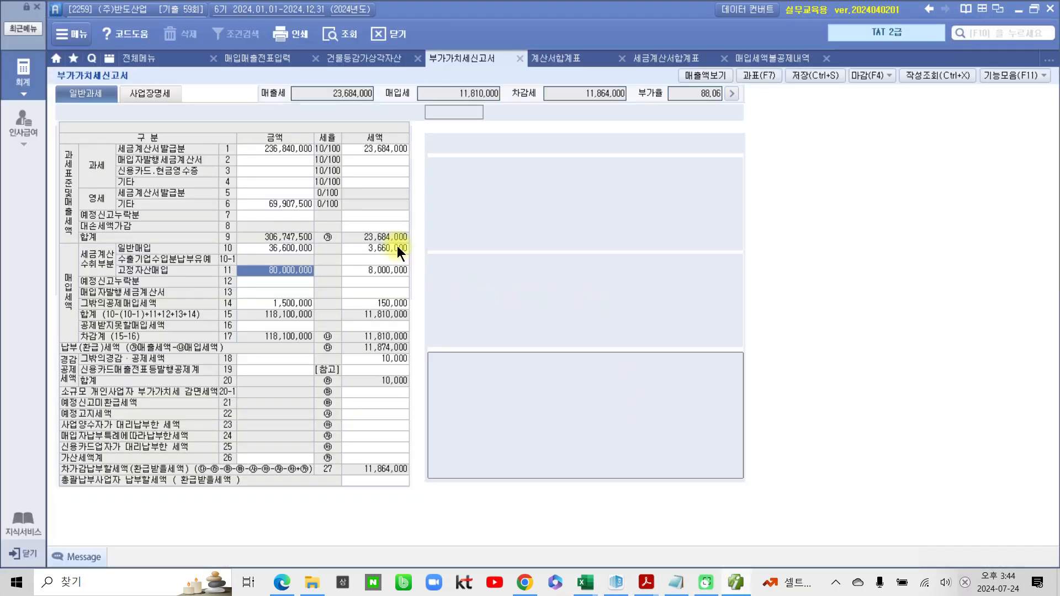
{"action": "left_click", "coordinate": [171, 58]}
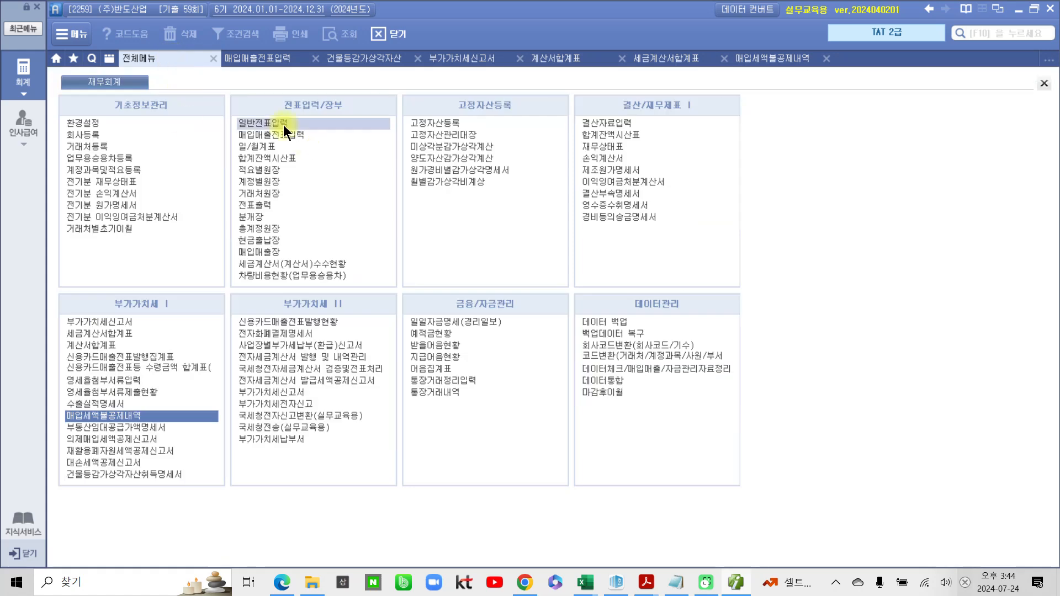
{"action": "left_click", "coordinate": [281, 120]}
{"action": "type", "text": "12"}
{"action": "key", "text": "Return"}
{"action": "type", "text": "31"}
{"action": "key", "text": "Return"}
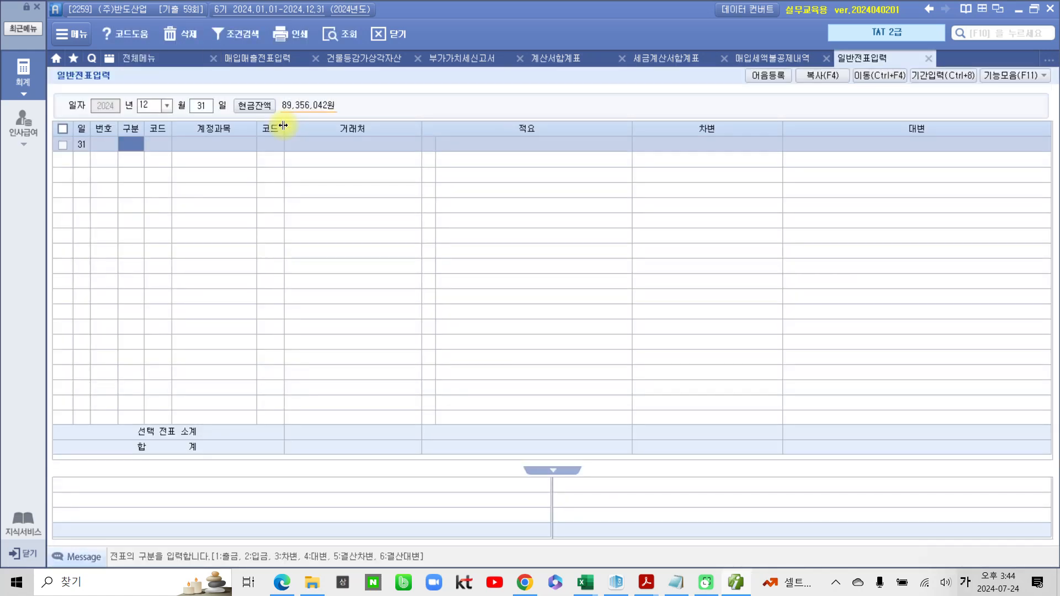
- Enter the debit line of the December 31 voucher with account 263 선수수익 and amount 250,000
{"action": "type", "text": "3"}
{"action": "key", "text": "Return"}
{"action": "type", "text": "선수"}
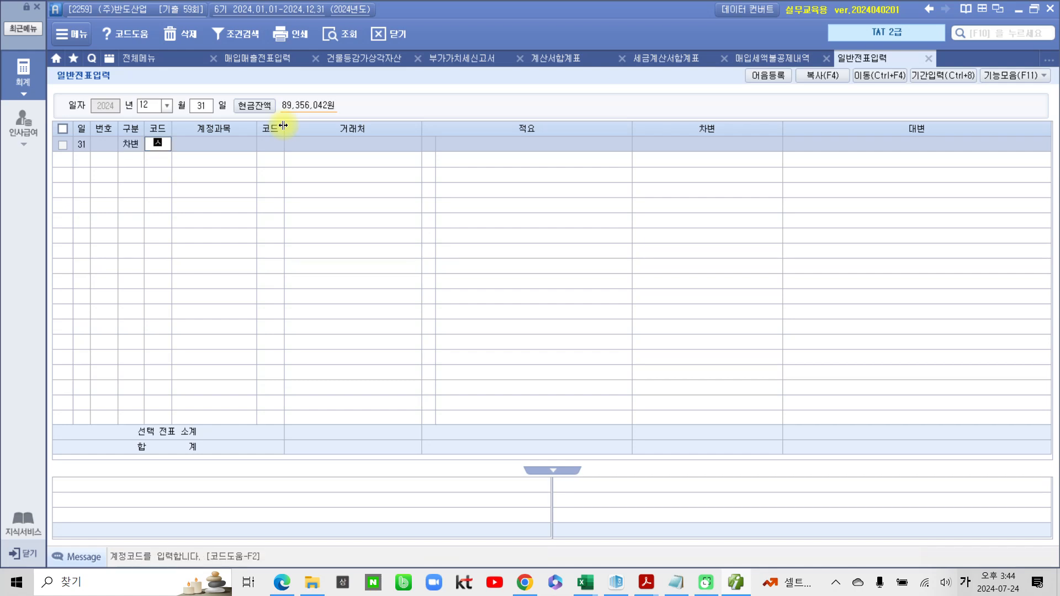
{"action": "key", "text": "Return"}
{"action": "key", "text": "Down"}
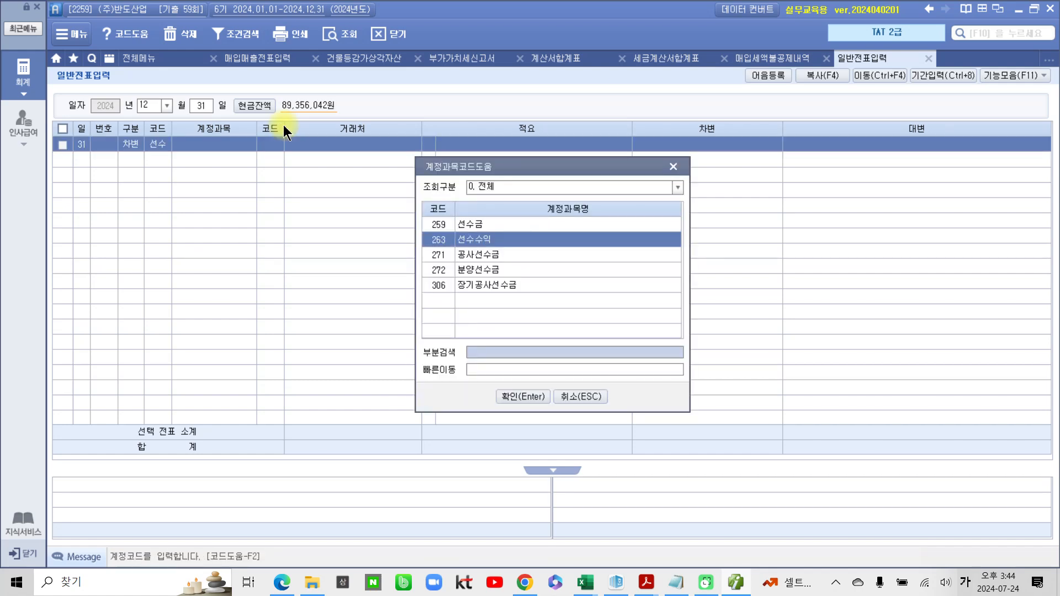
{"action": "key", "text": "Up"}
{"action": "key", "text": "Down"}
{"action": "key", "text": "Return"}
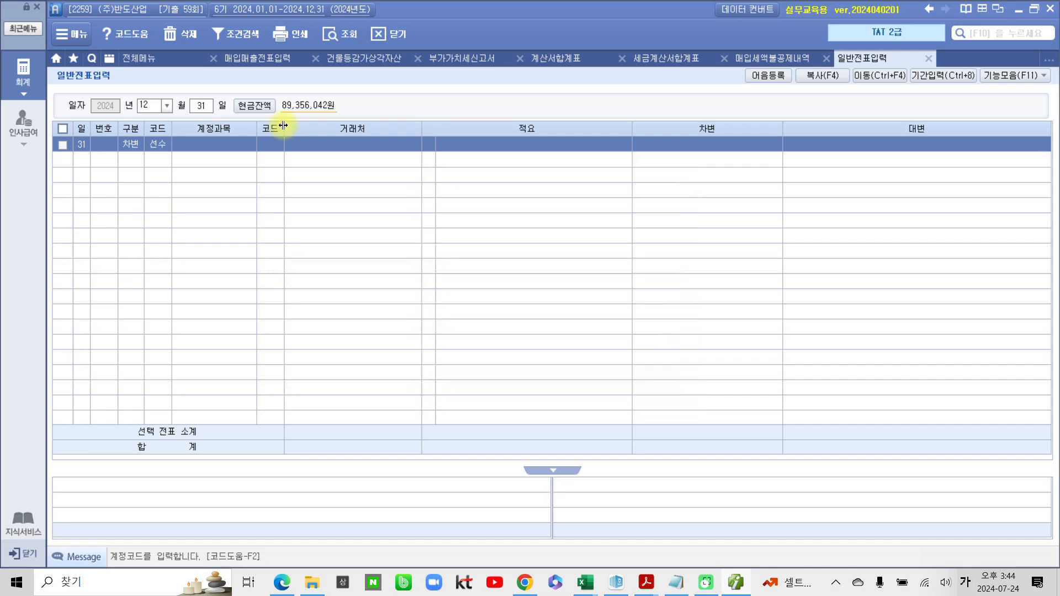
{"action": "key", "text": "Return"}
{"action": "key", "text": "Return"}
{"action": "key", "text": "Return"}
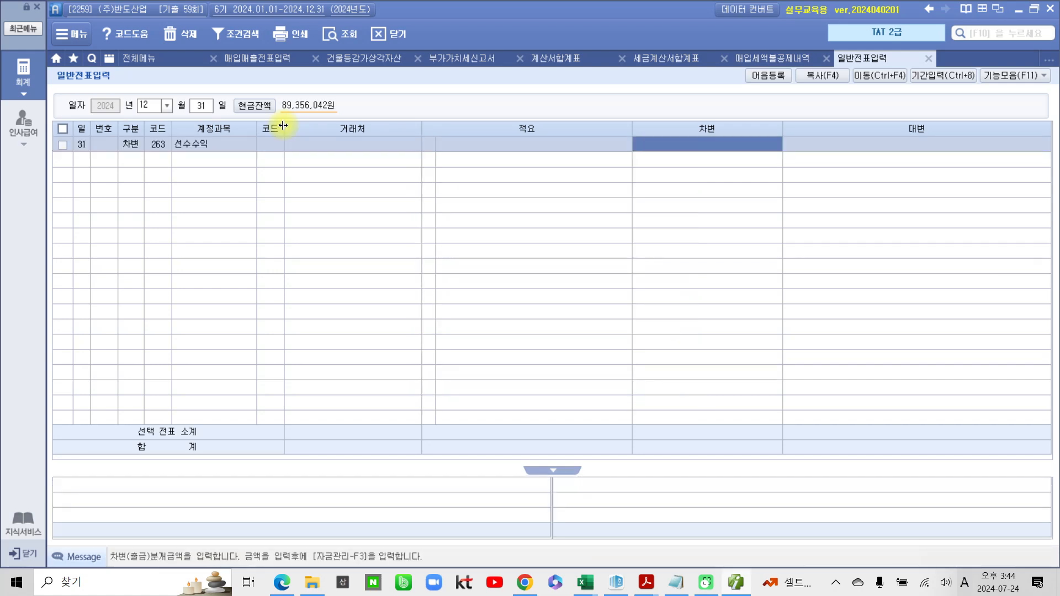
{"action": "type", "text": "2500000"}
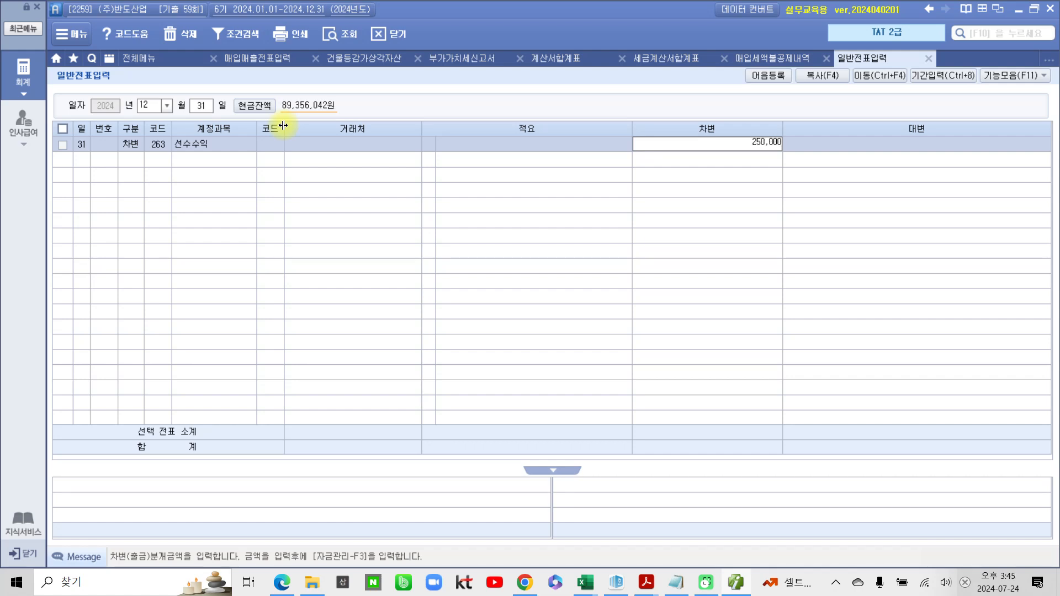
{"action": "key", "text": "Return"}
- Add the matching credit line with account 901 이자수익 and amount 250,000
{"action": "type", "text": "4"}
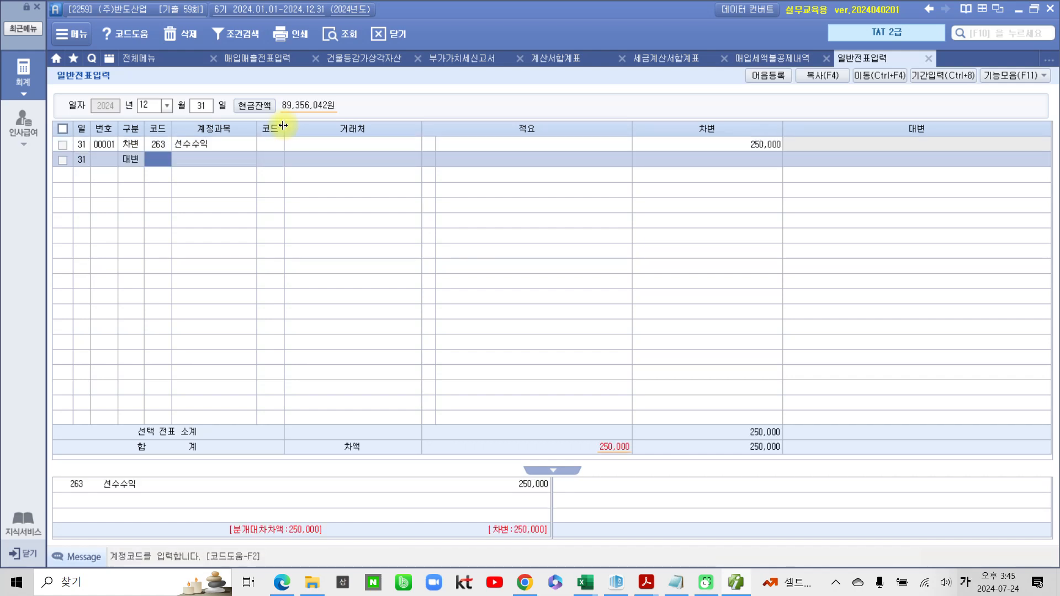
{"action": "type", "text": "미"}
{"action": "type", "text": "자"}
{"action": "key", "text": "Return"}
{"action": "key", "text": "Down"}
{"action": "key", "text": "Down"}
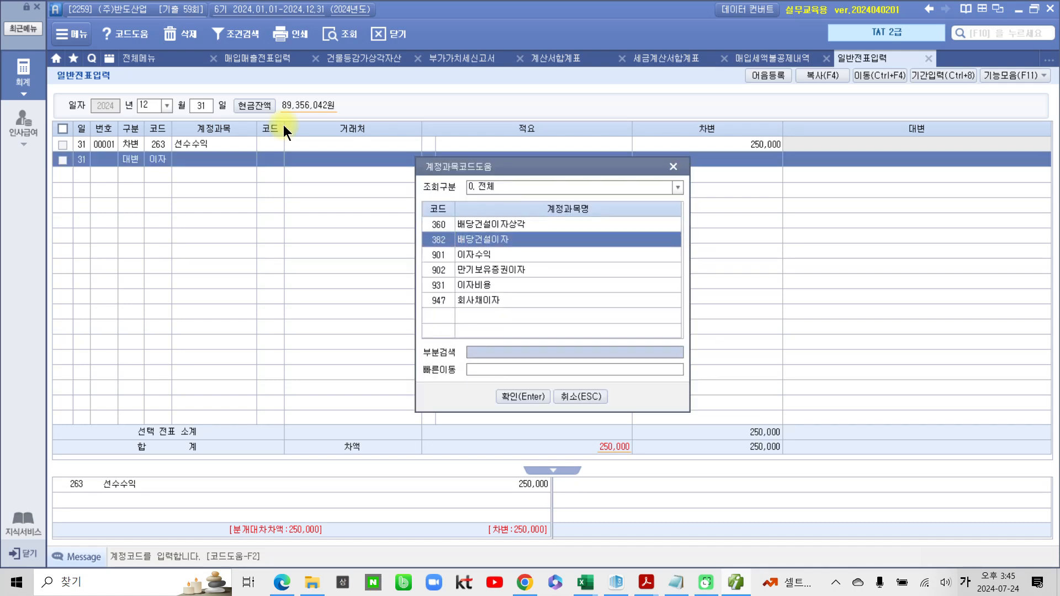
{"action": "key", "text": "Return"}
{"action": "key", "text": "Return"}
{"action": "key", "text": "Return"}
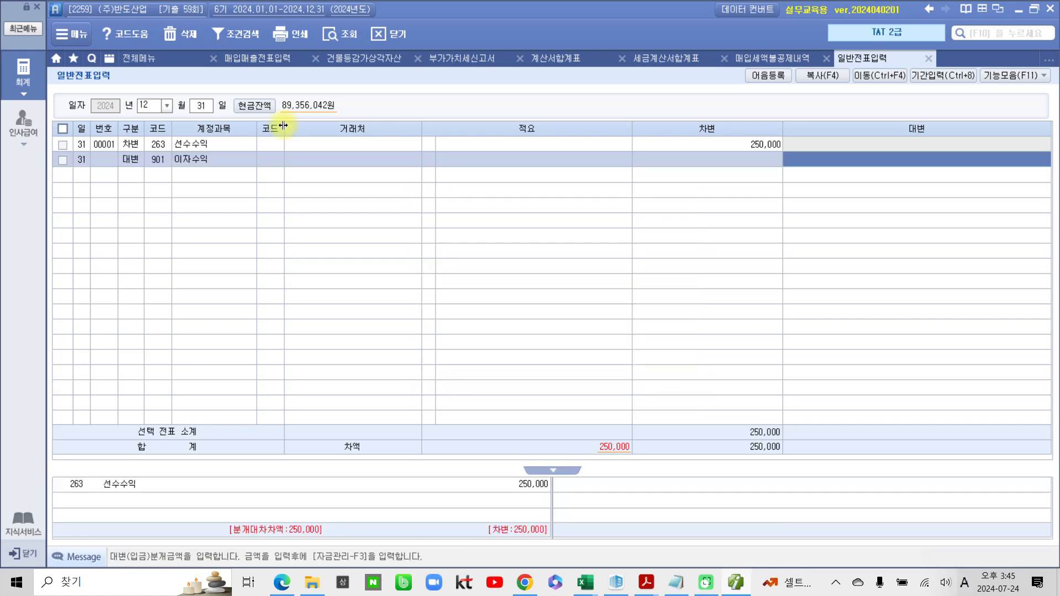
{"action": "type", "text": "250000"}
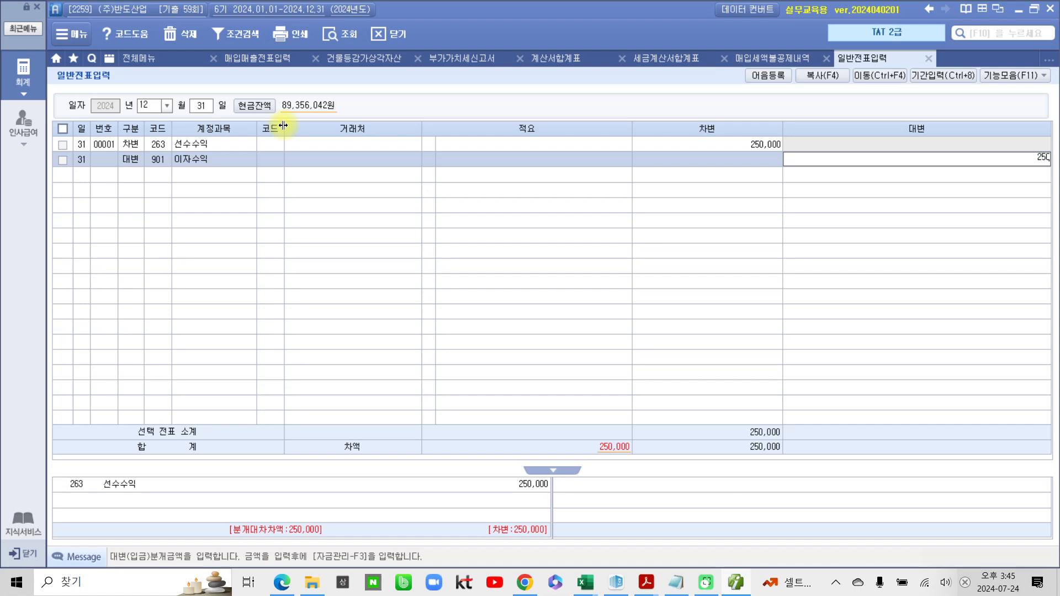
{"action": "key", "text": "Return"}
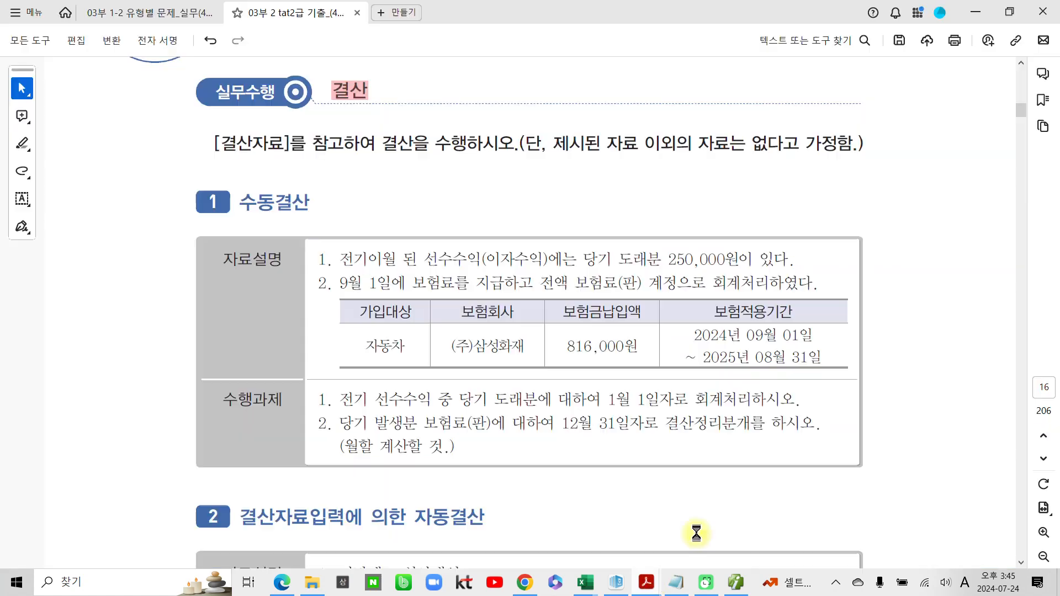
- Switch to the PDF problem, box 수동결산 item 1 in red, point an arrow at 250,000원, and circle 이자수익, 선수수익 and 당기 도래분
{"action": "left_click", "coordinate": [695, 532]}
{"action": "left_click_drag", "start_coordinate": [308, 237], "coordinate": [828, 275]}
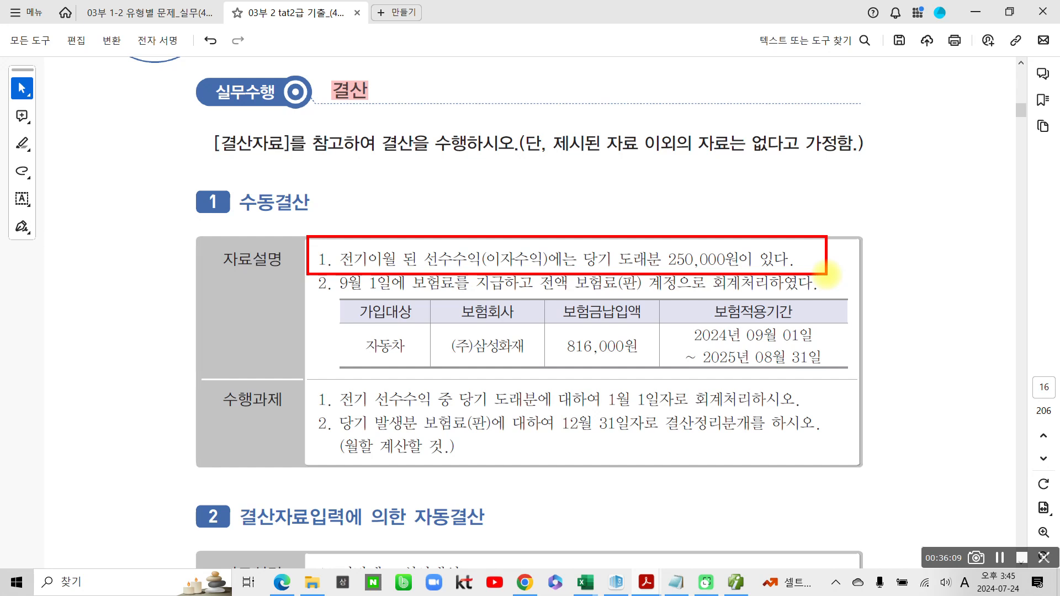
{"action": "mouse_move", "coordinate": [731, 187]}
{"action": "left_mouse_down"}
{"action": "mouse_move", "coordinate": [717, 205]}
{"action": "mouse_move", "coordinate": [709, 264]}
{"action": "mouse_move", "coordinate": [731, 241]}
{"action": "left_mouse_up"}
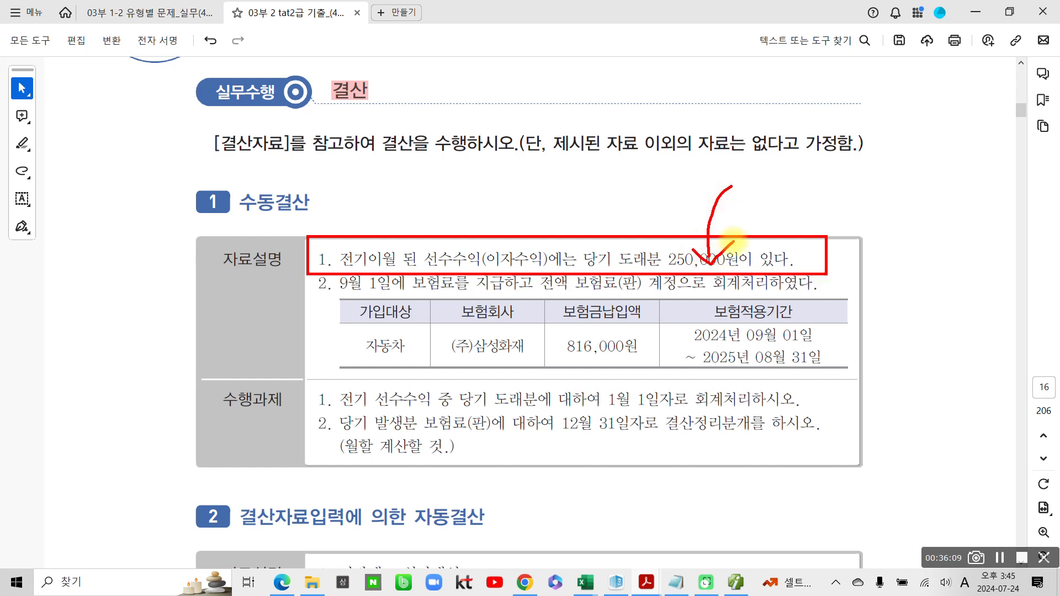
{"action": "mouse_move", "coordinate": [482, 243]}
{"action": "left_mouse_down"}
{"action": "mouse_move", "coordinate": [552, 272]}
{"action": "mouse_move", "coordinate": [531, 240]}
{"action": "mouse_move", "coordinate": [486, 244]}
{"action": "left_mouse_up"}
{"action": "mouse_move", "coordinate": [420, 250]}
{"action": "left_mouse_down"}
{"action": "mouse_move", "coordinate": [408, 260]}
{"action": "mouse_move", "coordinate": [480, 273]}
{"action": "mouse_move", "coordinate": [415, 246]}
{"action": "left_mouse_up"}
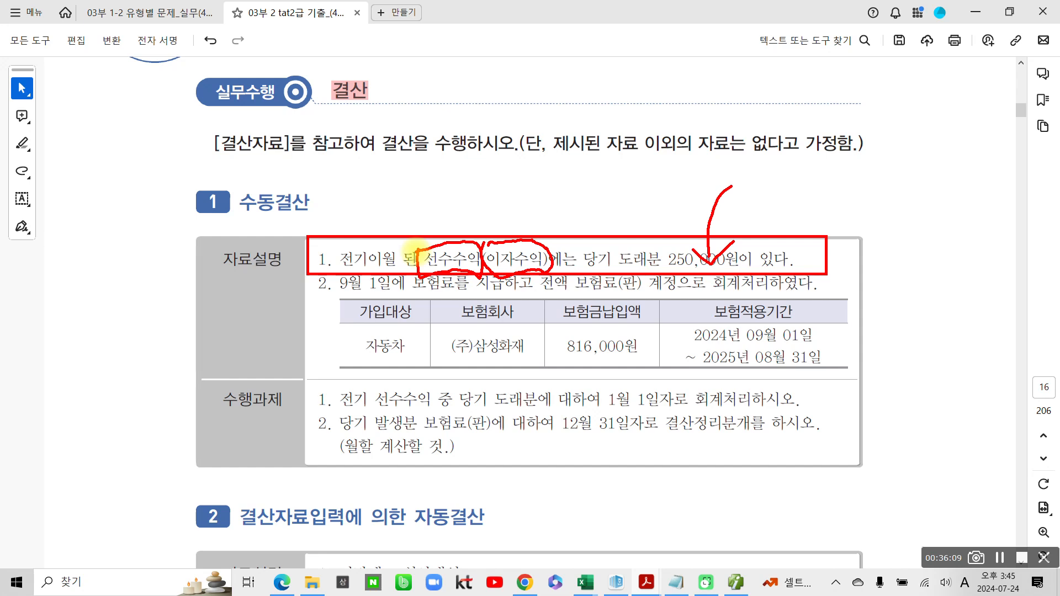
{"action": "left_click_drag", "start_coordinate": [516, 215], "coordinate": [550, 208]}
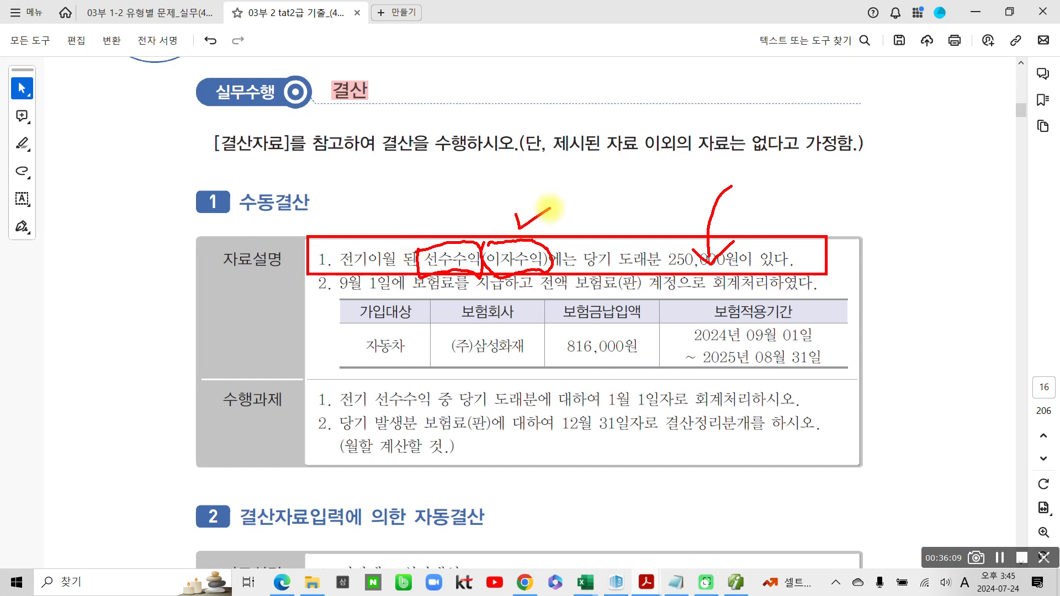
{"action": "left_click_drag", "start_coordinate": [613, 239], "coordinate": [655, 290]}
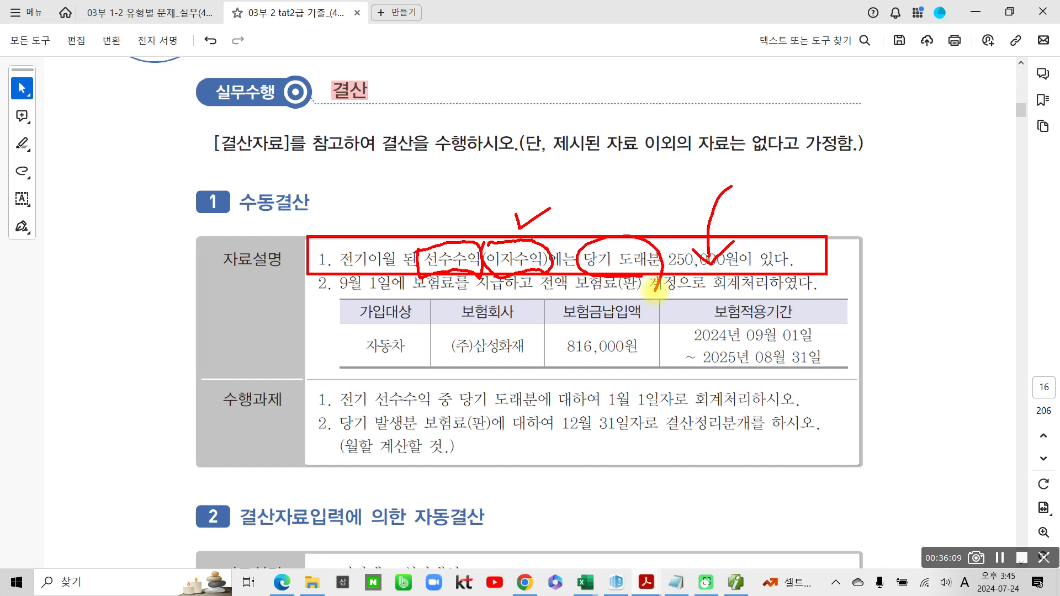
- Handwrite 수익발생 beside item 1, circle it, and put a check mark above 선수수익
{"action": "mouse_move", "coordinate": [850, 207]}
{"action": "left_mouse_down"}
{"action": "mouse_move", "coordinate": [840, 233]}
{"action": "mouse_move", "coordinate": [859, 228]}
{"action": "mouse_move", "coordinate": [863, 239]}
{"action": "left_mouse_up"}
{"action": "left_click_drag", "start_coordinate": [850, 243], "coordinate": [850, 272]}
{"action": "mouse_move", "coordinate": [881, 219]}
{"action": "left_mouse_down"}
{"action": "mouse_move", "coordinate": [903, 260]}
{"action": "mouse_move", "coordinate": [901, 283]}
{"action": "left_mouse_up"}
{"action": "mouse_move", "coordinate": [931, 212]}
{"action": "left_mouse_down"}
{"action": "mouse_move", "coordinate": [932, 253]}
{"action": "mouse_move", "coordinate": [946, 251]}
{"action": "left_mouse_up"}
{"action": "mouse_move", "coordinate": [931, 232]}
{"action": "left_mouse_down"}
{"action": "mouse_move", "coordinate": [961, 228]}
{"action": "mouse_move", "coordinate": [961, 258]}
{"action": "left_mouse_up"}
{"action": "left_click_drag", "start_coordinate": [964, 231], "coordinate": [989, 227]}
{"action": "left_click_drag", "start_coordinate": [933, 257], "coordinate": [969, 282]}
{"action": "mouse_move", "coordinate": [989, 234]}
{"action": "left_mouse_down"}
{"action": "mouse_move", "coordinate": [967, 272]}
{"action": "mouse_move", "coordinate": [990, 271]}
{"action": "left_mouse_up"}
{"action": "mouse_move", "coordinate": [1002, 230]}
{"action": "left_mouse_down"}
{"action": "mouse_move", "coordinate": [1001, 271]}
{"action": "mouse_move", "coordinate": [1020, 272]}
{"action": "left_mouse_up"}
{"action": "mouse_move", "coordinate": [1037, 312]}
{"action": "left_mouse_down"}
{"action": "mouse_move", "coordinate": [831, 265]}
{"action": "mouse_move", "coordinate": [1002, 296]}
{"action": "left_mouse_up"}
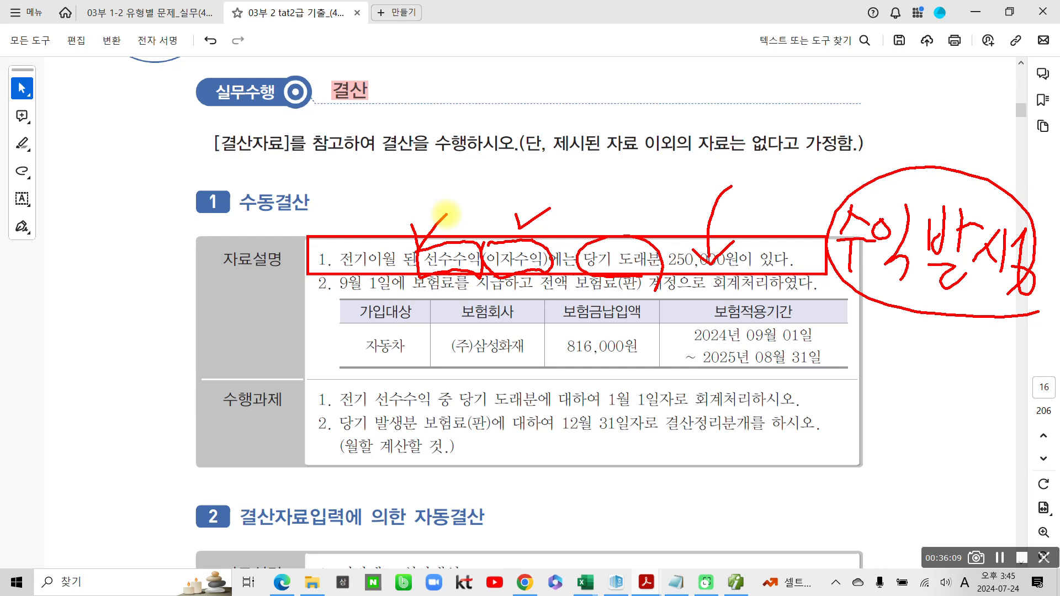
- Handwrite a short note above 이자수익, circle it together with the account name, and clear all the markings
{"action": "mouse_move", "coordinate": [504, 198]}
{"action": "left_mouse_down"}
{"action": "mouse_move", "coordinate": [518, 193]}
{"action": "mouse_move", "coordinate": [538, 218]}
{"action": "mouse_move", "coordinate": [557, 191]}
{"action": "mouse_move", "coordinate": [537, 196]}
{"action": "left_mouse_up"}
{"action": "left_click_drag", "start_coordinate": [487, 275], "coordinate": [562, 284]}
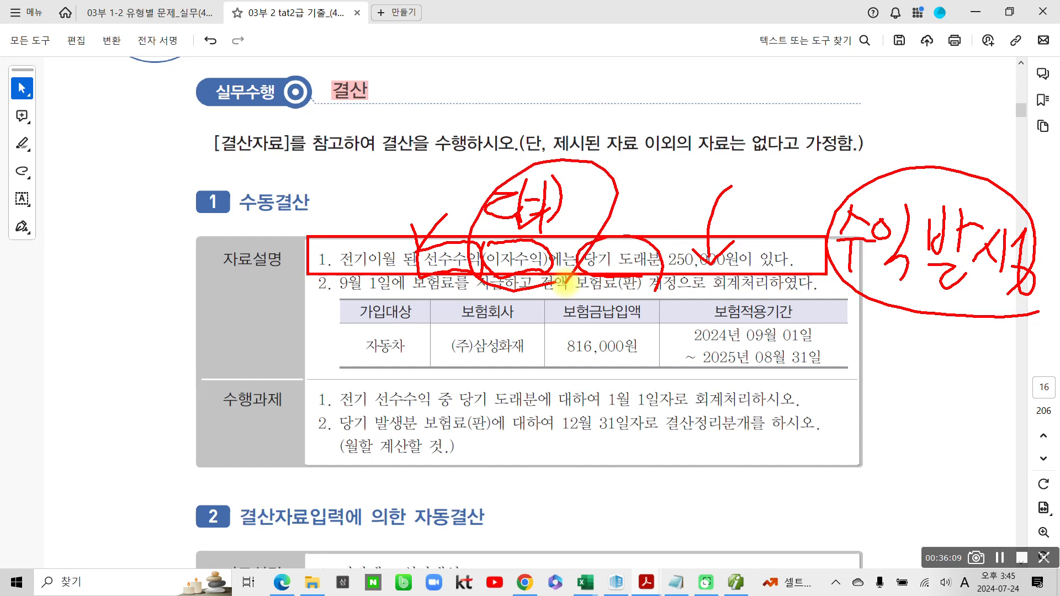
{"action": "key", "text": "Escape"}
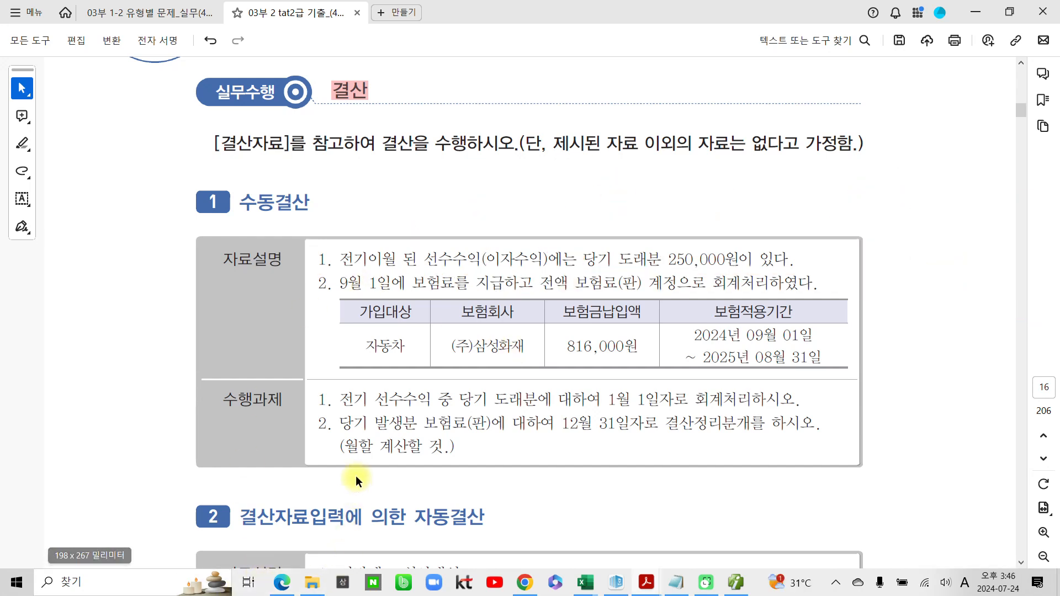
- Highlight 보험료(판) in item 2, underline 보험료를 in red, and box the 보험적용기간 column
{"action": "scroll", "coordinate": [345, 322], "scroll_direction": "down", "scroll_amount": 1}
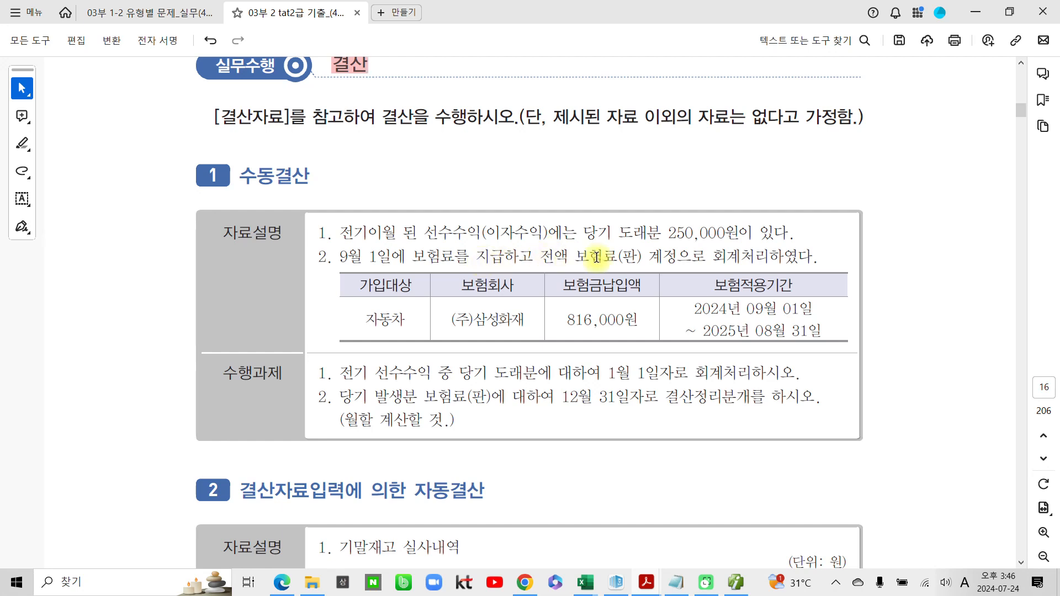
{"action": "left_click_drag", "start_coordinate": [575, 257], "coordinate": [638, 258]}
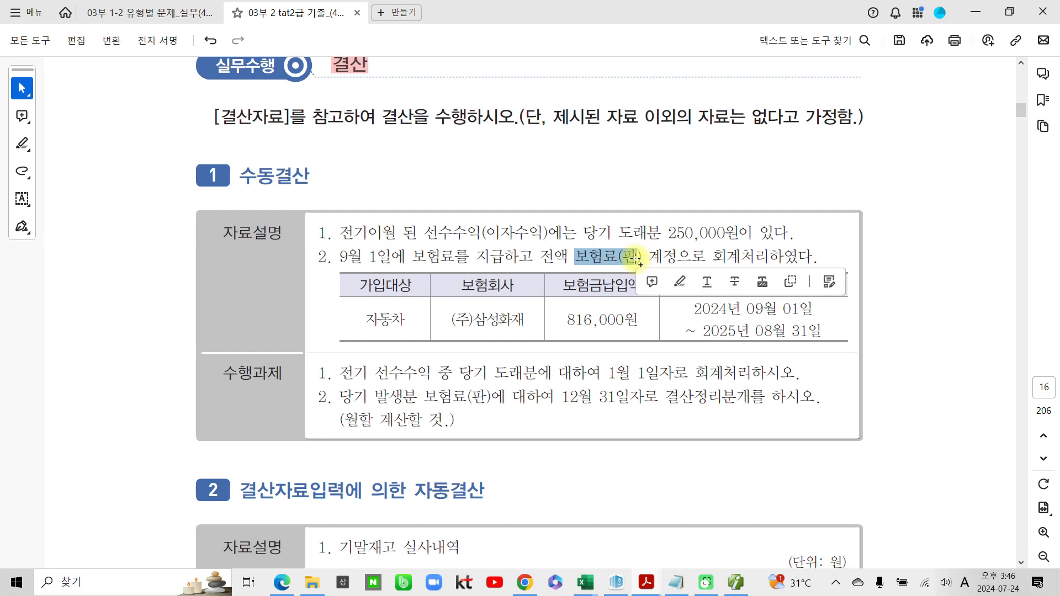
{"action": "left_click", "coordinate": [682, 283]}
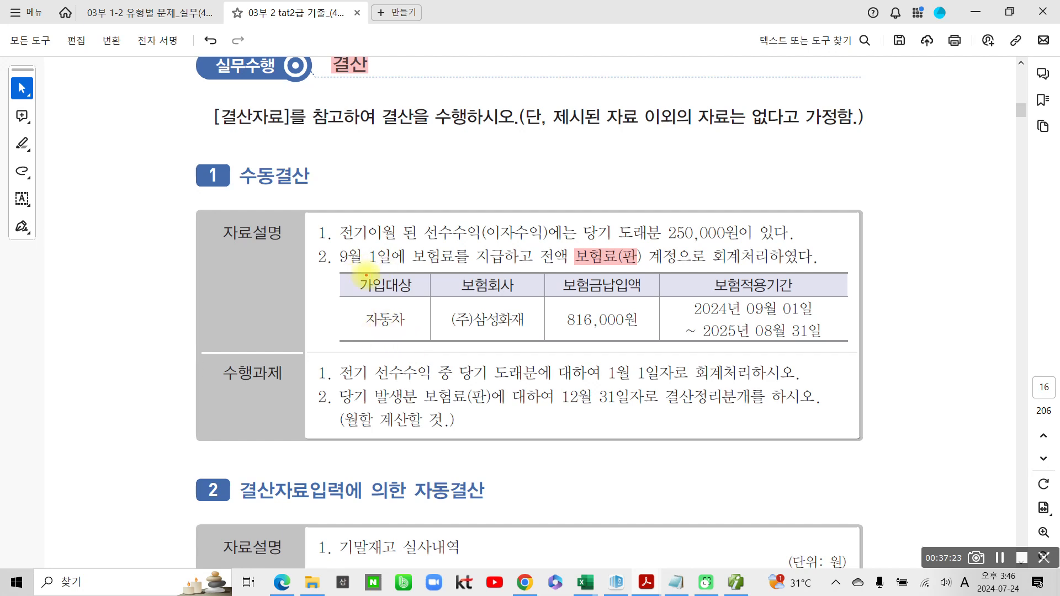
{"action": "left_click_drag", "start_coordinate": [408, 265], "coordinate": [472, 267]}
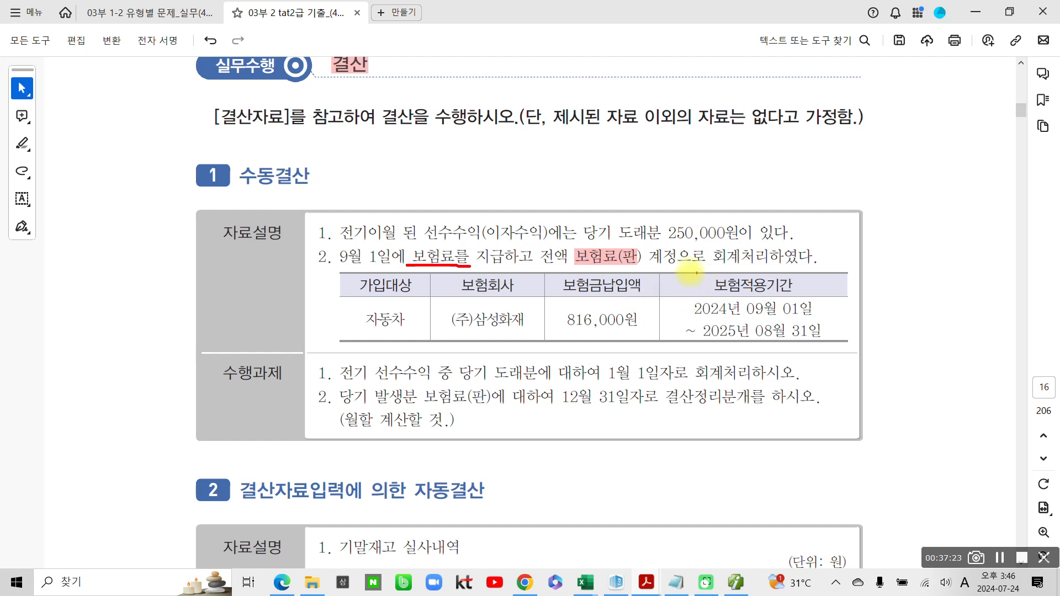
{"action": "left_click_drag", "start_coordinate": [659, 271], "coordinate": [852, 347]}
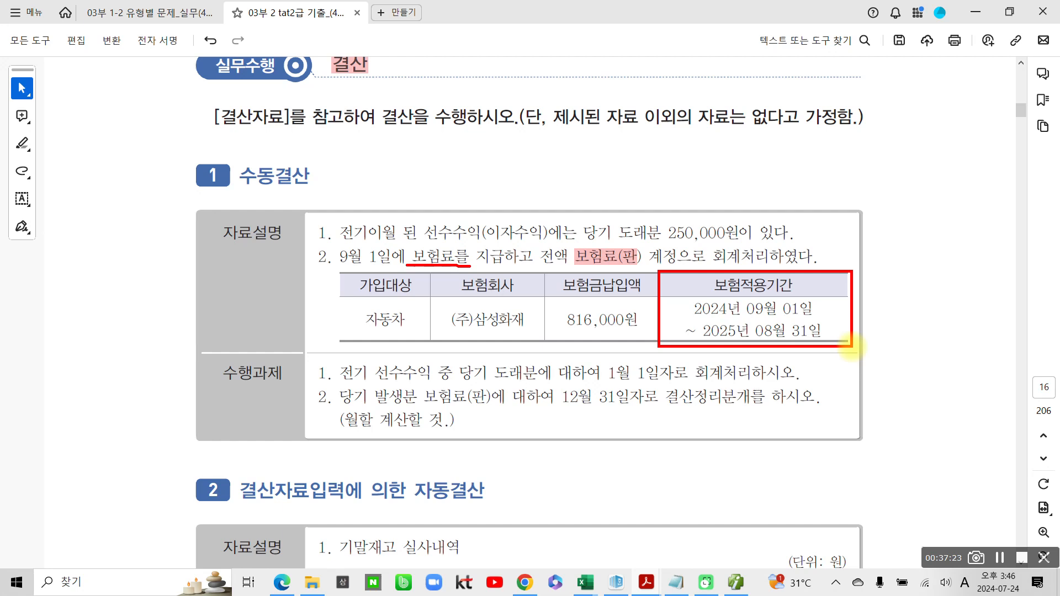
- Handwrite 8개월 beside the boxed 보험적용기간 and underline it
{"action": "mouse_move", "coordinate": [902, 293]}
{"action": "left_mouse_down"}
{"action": "mouse_move", "coordinate": [883, 345]}
{"action": "mouse_move", "coordinate": [892, 310]}
{"action": "mouse_move", "coordinate": [917, 331]}
{"action": "left_mouse_up"}
{"action": "mouse_move", "coordinate": [941, 289]}
{"action": "left_mouse_down"}
{"action": "mouse_move", "coordinate": [929, 334]}
{"action": "mouse_move", "coordinate": [940, 353]}
{"action": "mouse_move", "coordinate": [988, 292]}
{"action": "mouse_move", "coordinate": [979, 332]}
{"action": "mouse_move", "coordinate": [1010, 310]}
{"action": "mouse_move", "coordinate": [1016, 341]}
{"action": "left_mouse_up"}
{"action": "mouse_move", "coordinate": [991, 330]}
{"action": "left_mouse_down"}
{"action": "mouse_move", "coordinate": [1007, 335]}
{"action": "mouse_move", "coordinate": [994, 345]}
{"action": "mouse_move", "coordinate": [1015, 354]}
{"action": "left_mouse_up"}
{"action": "left_click_drag", "start_coordinate": [867, 371], "coordinate": [1031, 365]}
- Handwrite 비용이연 below 8개월 and circle it
{"action": "mouse_move", "coordinate": [900, 407]}
{"action": "left_mouse_down"}
{"action": "mouse_move", "coordinate": [881, 403]}
{"action": "mouse_move", "coordinate": [905, 431]}
{"action": "left_mouse_up"}
{"action": "left_click_drag", "start_coordinate": [929, 393], "coordinate": [911, 449]}
{"action": "mouse_move", "coordinate": [932, 405]}
{"action": "left_mouse_down"}
{"action": "mouse_move", "coordinate": [975, 421]}
{"action": "mouse_move", "coordinate": [973, 450]}
{"action": "left_mouse_up"}
{"action": "mouse_move", "coordinate": [776, 376]}
{"action": "left_mouse_down"}
{"action": "mouse_move", "coordinate": [772, 425]}
{"action": "mouse_move", "coordinate": [795, 393]}
{"action": "left_mouse_up"}
{"action": "left_click_drag", "start_coordinate": [797, 369], "coordinate": [796, 445]}
{"action": "mouse_move", "coordinate": [849, 376]}
{"action": "left_mouse_down"}
{"action": "mouse_move", "coordinate": [859, 381]}
{"action": "mouse_move", "coordinate": [850, 389]}
{"action": "left_mouse_up"}
{"action": "mouse_move", "coordinate": [828, 406]}
{"action": "left_mouse_down"}
{"action": "mouse_move", "coordinate": [867, 403]}
{"action": "mouse_move", "coordinate": [842, 417]}
{"action": "left_mouse_up"}
{"action": "mouse_move", "coordinate": [994, 454]}
{"action": "left_mouse_down"}
{"action": "mouse_move", "coordinate": [898, 478]}
{"action": "mouse_move", "coordinate": [987, 384]}
{"action": "mouse_move", "coordinate": [986, 468]}
{"action": "left_mouse_up"}
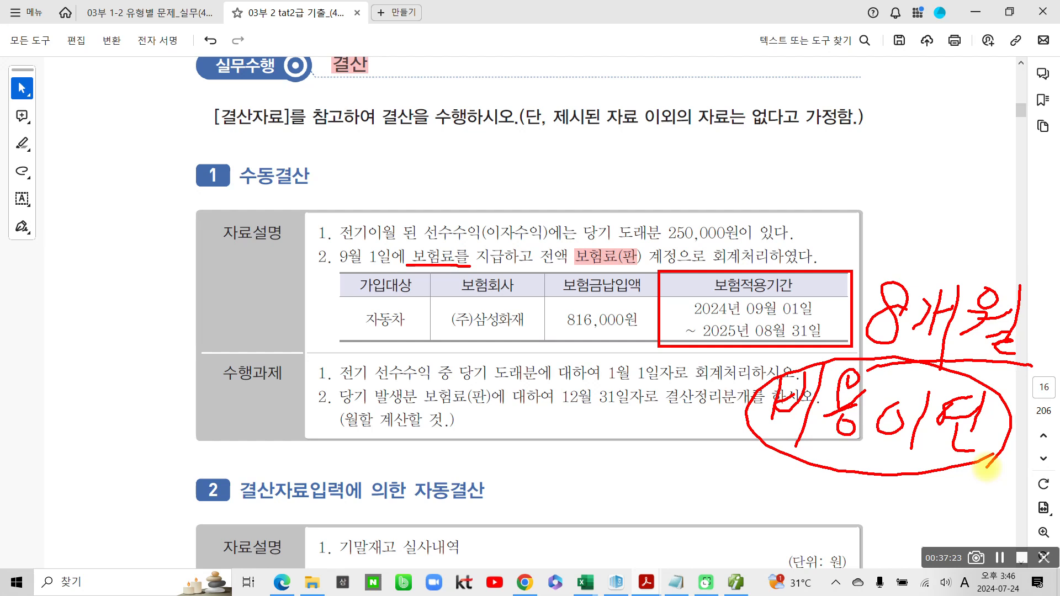
- Circle 9월 1일에 보험료를, 보험료(판), the twice-underlined 816,000원 and the handwritten 8개월
{"action": "mouse_move", "coordinate": [337, 246]}
{"action": "left_mouse_down"}
{"action": "mouse_move", "coordinate": [331, 276]}
{"action": "mouse_move", "coordinate": [489, 259]}
{"action": "mouse_move", "coordinate": [334, 239]}
{"action": "mouse_move", "coordinate": [326, 259]}
{"action": "left_mouse_up"}
{"action": "mouse_move", "coordinate": [607, 238]}
{"action": "left_mouse_down"}
{"action": "mouse_move", "coordinate": [580, 270]}
{"action": "mouse_move", "coordinate": [617, 270]}
{"action": "left_mouse_up"}
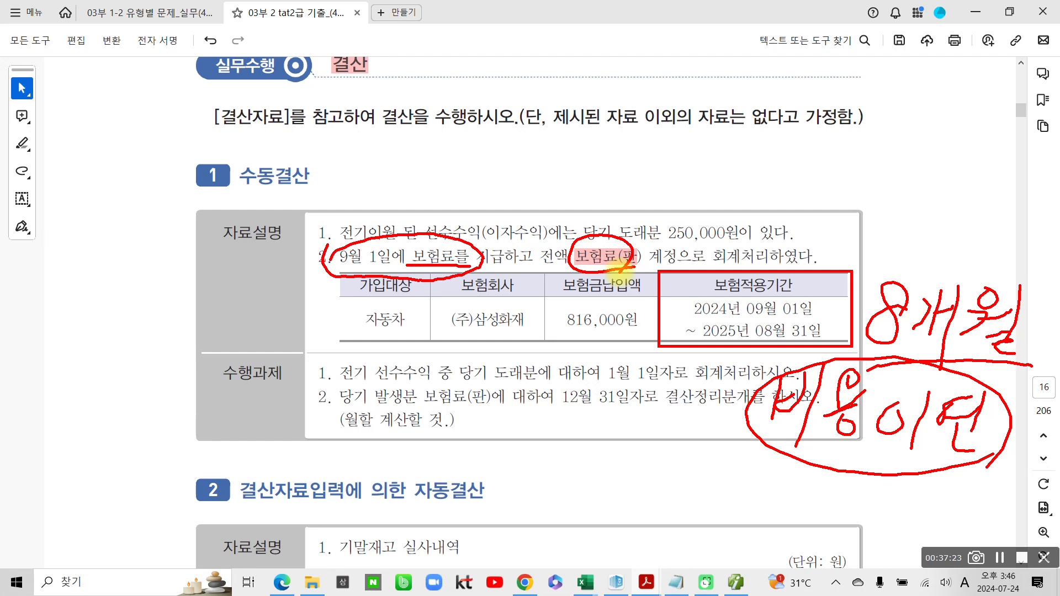
{"action": "left_click_drag", "start_coordinate": [618, 268], "coordinate": [629, 262]}
{"action": "mouse_move", "coordinate": [552, 333]}
{"action": "left_mouse_down"}
{"action": "mouse_move", "coordinate": [632, 333]}
{"action": "mouse_move", "coordinate": [630, 345]}
{"action": "left_mouse_up"}
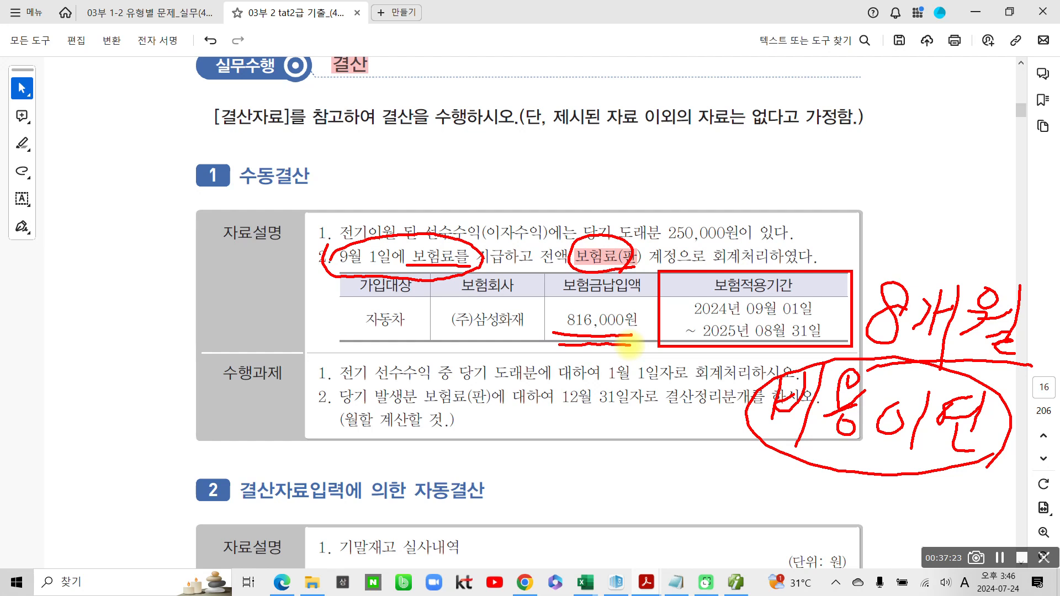
{"action": "mouse_move", "coordinate": [629, 345]}
{"action": "left_mouse_down"}
{"action": "mouse_move", "coordinate": [536, 337]}
{"action": "mouse_move", "coordinate": [641, 309]}
{"action": "mouse_move", "coordinate": [628, 349]}
{"action": "left_mouse_up"}
{"action": "mouse_move", "coordinate": [982, 365]}
{"action": "left_mouse_down"}
{"action": "mouse_move", "coordinate": [841, 301]}
{"action": "mouse_move", "coordinate": [1009, 373]}
{"action": "left_mouse_up"}
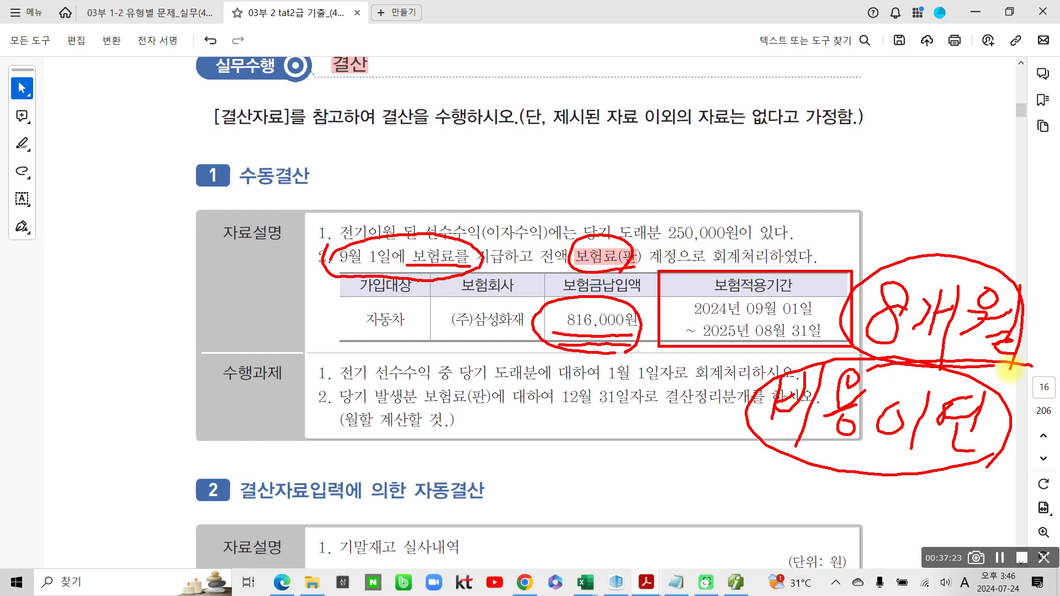
- Handwrite the prepaid portion calculation 816,000 × 8/12 = above the 자료설명 table
{"action": "mouse_move", "coordinate": [480, 167]}
{"action": "left_mouse_down"}
{"action": "mouse_move", "coordinate": [454, 194]}
{"action": "mouse_move", "coordinate": [470, 175]}
{"action": "mouse_move", "coordinate": [479, 196]}
{"action": "left_mouse_up"}
{"action": "mouse_move", "coordinate": [534, 138]}
{"action": "left_mouse_down"}
{"action": "mouse_move", "coordinate": [514, 166]}
{"action": "mouse_move", "coordinate": [529, 207]}
{"action": "left_mouse_up"}
{"action": "mouse_move", "coordinate": [565, 174]}
{"action": "left_mouse_down"}
{"action": "mouse_move", "coordinate": [643, 191]}
{"action": "mouse_move", "coordinate": [616, 192]}
{"action": "left_mouse_up"}
{"action": "left_click_drag", "start_coordinate": [697, 157], "coordinate": [682, 160]}
{"action": "left_click_drag", "start_coordinate": [747, 145], "coordinate": [703, 205]}
{"action": "left_click_drag", "start_coordinate": [763, 161], "coordinate": [741, 193]}
{"action": "left_click_drag", "start_coordinate": [773, 167], "coordinate": [795, 191]}
{"action": "mouse_move", "coordinate": [821, 163]}
{"action": "left_mouse_down"}
{"action": "mouse_move", "coordinate": [865, 160]}
{"action": "mouse_move", "coordinate": [856, 178]}
{"action": "left_mouse_up"}
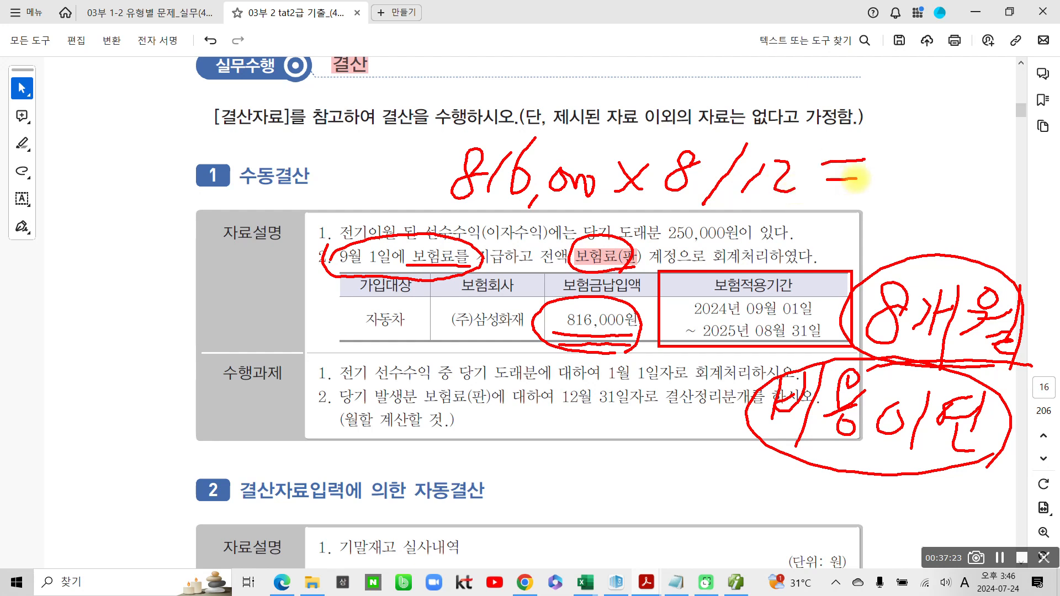
- Ring 비용이연 again, draw a box after the equals sign, and write the result 544,000 in it
{"action": "mouse_move", "coordinate": [950, 481]}
{"action": "left_mouse_down"}
{"action": "mouse_move", "coordinate": [764, 398]}
{"action": "mouse_move", "coordinate": [1010, 419]}
{"action": "mouse_move", "coordinate": [982, 461]}
{"action": "left_mouse_up"}
{"action": "mouse_move", "coordinate": [873, 114]}
{"action": "left_mouse_down"}
{"action": "mouse_move", "coordinate": [869, 209]}
{"action": "mouse_move", "coordinate": [1035, 133]}
{"action": "mouse_move", "coordinate": [893, 218]}
{"action": "left_mouse_up"}
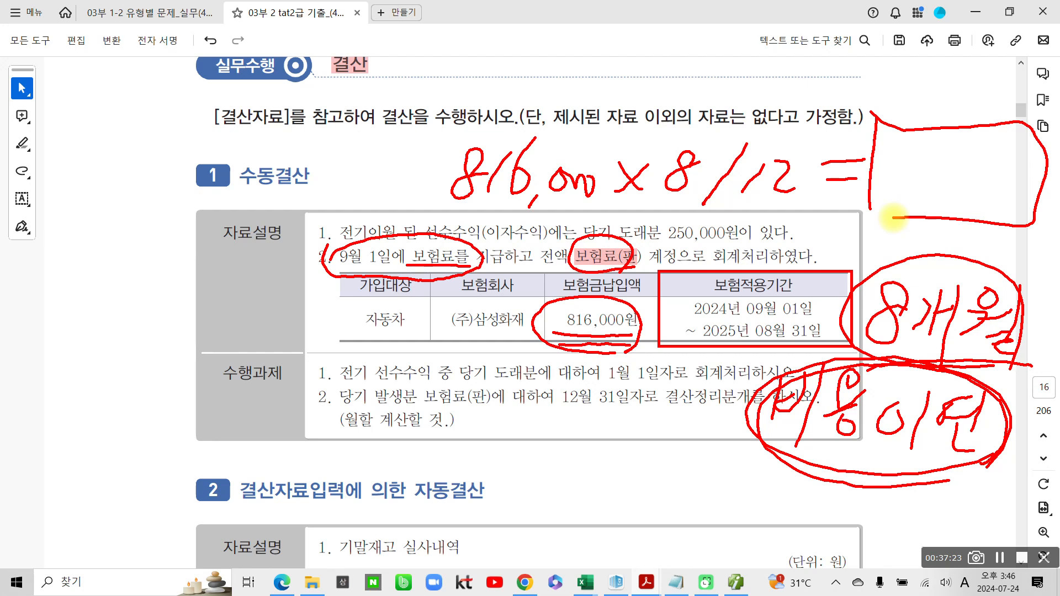
{"action": "mouse_move", "coordinate": [886, 141]}
{"action": "left_mouse_down"}
{"action": "mouse_move", "coordinate": [883, 178]}
{"action": "mouse_move", "coordinate": [906, 139]}
{"action": "mouse_move", "coordinate": [932, 187]}
{"action": "mouse_move", "coordinate": [959, 177]}
{"action": "left_mouse_up"}
{"action": "left_click_drag", "start_coordinate": [952, 160], "coordinate": [955, 213]}
{"action": "mouse_move", "coordinate": [974, 176]}
{"action": "left_mouse_down"}
{"action": "mouse_move", "coordinate": [1001, 184]}
{"action": "mouse_move", "coordinate": [1019, 168]}
{"action": "left_mouse_up"}
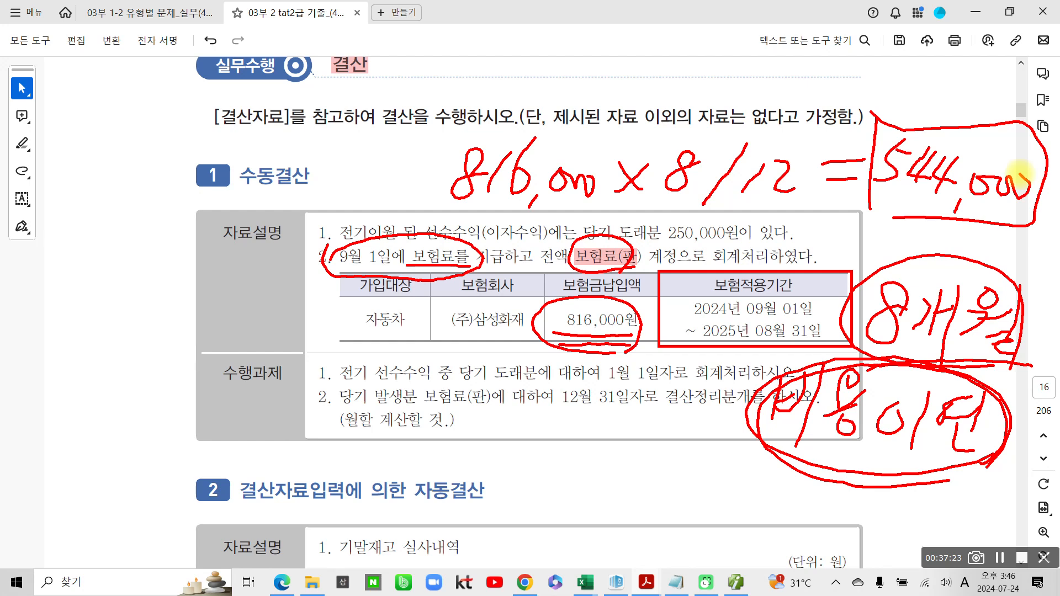
- Underline 비용이연, handwrite 선급비용 by the 수동결산 heading with an underline, and draw an arrow leading to it
{"action": "left_click_drag", "start_coordinate": [759, 462], "coordinate": [984, 471]}
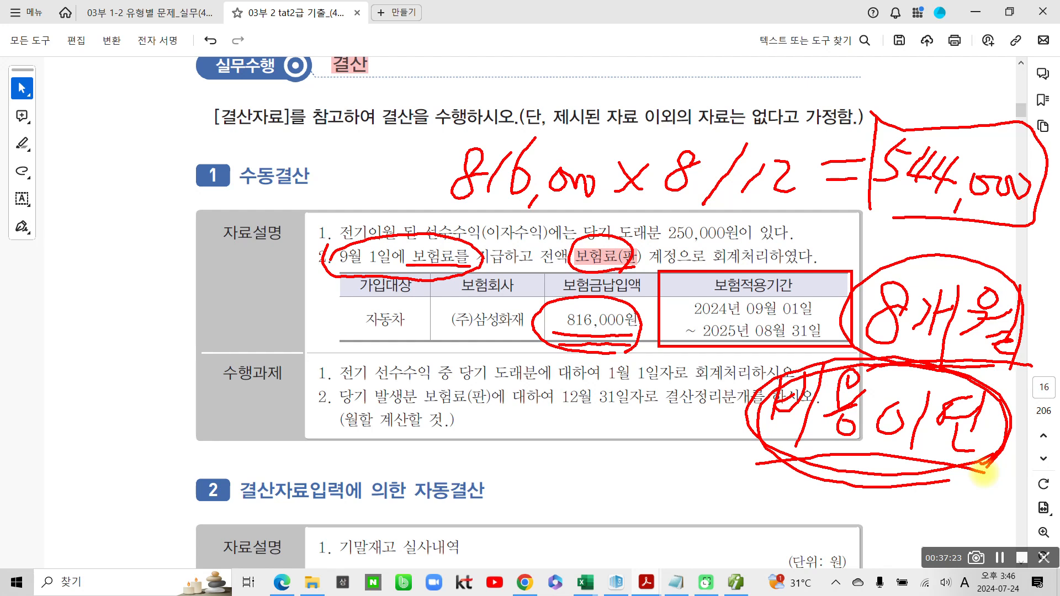
{"action": "mouse_move", "coordinate": [129, 110]}
{"action": "left_mouse_down"}
{"action": "mouse_move", "coordinate": [88, 162]}
{"action": "mouse_move", "coordinate": [155, 128]}
{"action": "left_mouse_up"}
{"action": "mouse_move", "coordinate": [162, 105]}
{"action": "left_mouse_down"}
{"action": "mouse_move", "coordinate": [158, 183]}
{"action": "mouse_move", "coordinate": [201, 135]}
{"action": "left_mouse_up"}
{"action": "mouse_move", "coordinate": [154, 159]}
{"action": "left_mouse_down"}
{"action": "mouse_move", "coordinate": [222, 126]}
{"action": "mouse_move", "coordinate": [180, 182]}
{"action": "left_mouse_up"}
{"action": "mouse_move", "coordinate": [201, 146]}
{"action": "left_mouse_down"}
{"action": "mouse_move", "coordinate": [195, 182]}
{"action": "mouse_move", "coordinate": [218, 160]}
{"action": "left_mouse_up"}
{"action": "left_click_drag", "start_coordinate": [223, 119], "coordinate": [226, 166]}
{"action": "mouse_move", "coordinate": [247, 116]}
{"action": "left_mouse_down"}
{"action": "mouse_move", "coordinate": [250, 158]}
{"action": "mouse_move", "coordinate": [255, 133]}
{"action": "left_mouse_up"}
{"action": "mouse_move", "coordinate": [269, 106]}
{"action": "left_mouse_down"}
{"action": "mouse_move", "coordinate": [264, 206]}
{"action": "mouse_move", "coordinate": [298, 132]}
{"action": "left_mouse_up"}
{"action": "mouse_move", "coordinate": [282, 144]}
{"action": "left_mouse_down"}
{"action": "mouse_move", "coordinate": [318, 139]}
{"action": "mouse_move", "coordinate": [304, 164]}
{"action": "left_mouse_up"}
{"action": "mouse_move", "coordinate": [772, 509]}
{"action": "left_mouse_down"}
{"action": "mouse_move", "coordinate": [397, 477]}
{"action": "mouse_move", "coordinate": [182, 220]}
{"action": "mouse_move", "coordinate": [187, 232]}
{"action": "left_mouse_up"}
{"action": "left_click_drag", "start_coordinate": [83, 196], "coordinate": [325, 193]}
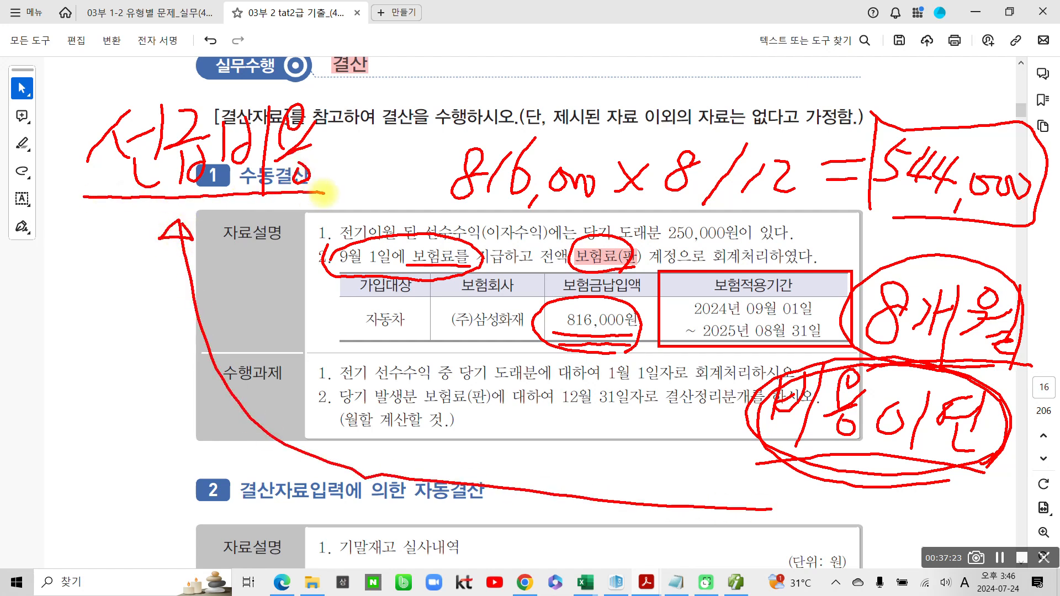
- Mark 선급비용 as the debit entry by handwriting 차) in front of it
{"action": "mouse_move", "coordinate": [58, 101]}
{"action": "left_mouse_down"}
{"action": "mouse_move", "coordinate": [78, 124]}
{"action": "mouse_move", "coordinate": [65, 177]}
{"action": "left_mouse_up"}
{"action": "left_click_drag", "start_coordinate": [69, 138], "coordinate": [86, 146]}
{"action": "left_click_drag", "start_coordinate": [79, 90], "coordinate": [61, 211]}
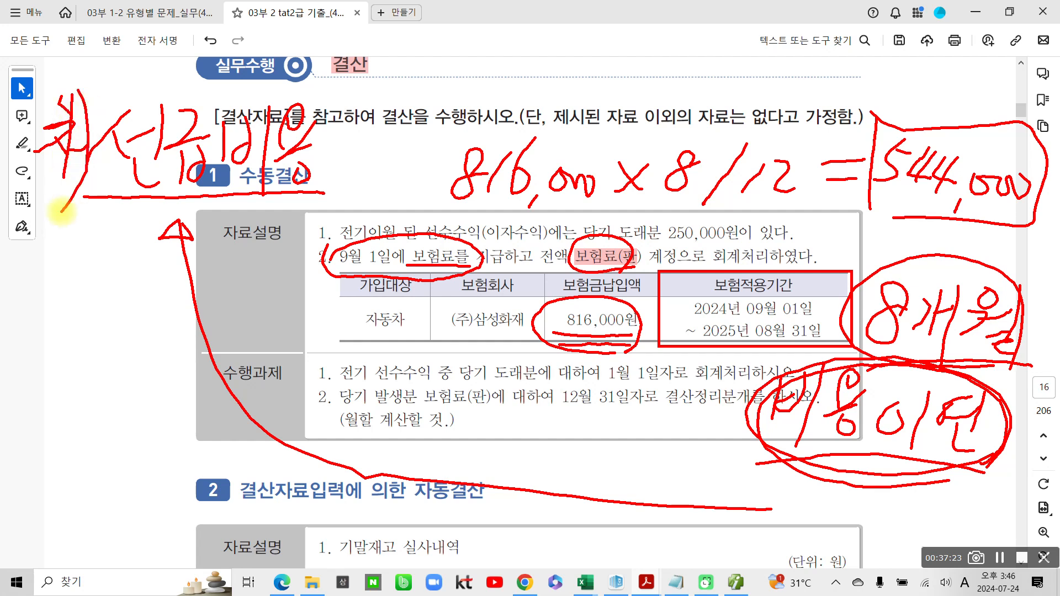
- Handwrite the credit entry 대) 보험료 above the calculation and mark the 보험료 wording in item 2 again
{"action": "left_click_drag", "start_coordinate": [411, 88], "coordinate": [461, 114]}
{"action": "mouse_move", "coordinate": [458, 69]}
{"action": "left_mouse_down"}
{"action": "mouse_move", "coordinate": [469, 121]}
{"action": "mouse_move", "coordinate": [475, 88]}
{"action": "mouse_move", "coordinate": [466, 135]}
{"action": "left_mouse_up"}
{"action": "left_click_drag", "start_coordinate": [504, 54], "coordinate": [512, 117]}
{"action": "left_click_drag", "start_coordinate": [538, 44], "coordinate": [540, 94]}
{"action": "mouse_move", "coordinate": [568, 53]}
{"action": "left_mouse_down"}
{"action": "mouse_move", "coordinate": [554, 96]}
{"action": "mouse_move", "coordinate": [574, 91]}
{"action": "left_mouse_up"}
{"action": "mouse_move", "coordinate": [546, 119]}
{"action": "left_mouse_down"}
{"action": "mouse_move", "coordinate": [568, 108]}
{"action": "mouse_move", "coordinate": [558, 118]}
{"action": "left_mouse_up"}
{"action": "mouse_move", "coordinate": [573, 78]}
{"action": "left_mouse_down"}
{"action": "mouse_move", "coordinate": [598, 73]}
{"action": "mouse_move", "coordinate": [595, 132]}
{"action": "mouse_move", "coordinate": [635, 127]}
{"action": "left_mouse_up"}
{"action": "mouse_move", "coordinate": [630, 61]}
{"action": "left_mouse_down"}
{"action": "mouse_move", "coordinate": [629, 107]}
{"action": "mouse_move", "coordinate": [670, 91]}
{"action": "left_mouse_up"}
{"action": "mouse_move", "coordinate": [638, 98]}
{"action": "left_mouse_down"}
{"action": "mouse_move", "coordinate": [638, 116]}
{"action": "mouse_move", "coordinate": [663, 122]}
{"action": "left_mouse_up"}
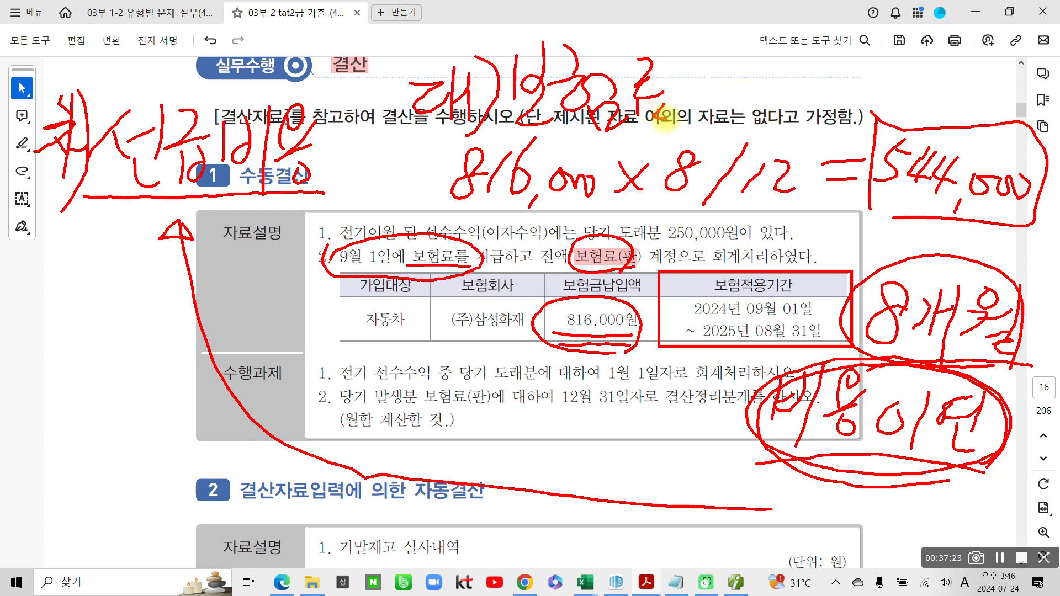
{"action": "mouse_move", "coordinate": [419, 266]}
{"action": "left_mouse_down"}
{"action": "mouse_move", "coordinate": [441, 287]}
{"action": "mouse_move", "coordinate": [436, 232]}
{"action": "mouse_move", "coordinate": [474, 265]}
{"action": "mouse_move", "coordinate": [462, 250]}
{"action": "left_mouse_up"}
{"action": "left_click_drag", "start_coordinate": [621, 272], "coordinate": [641, 271]}
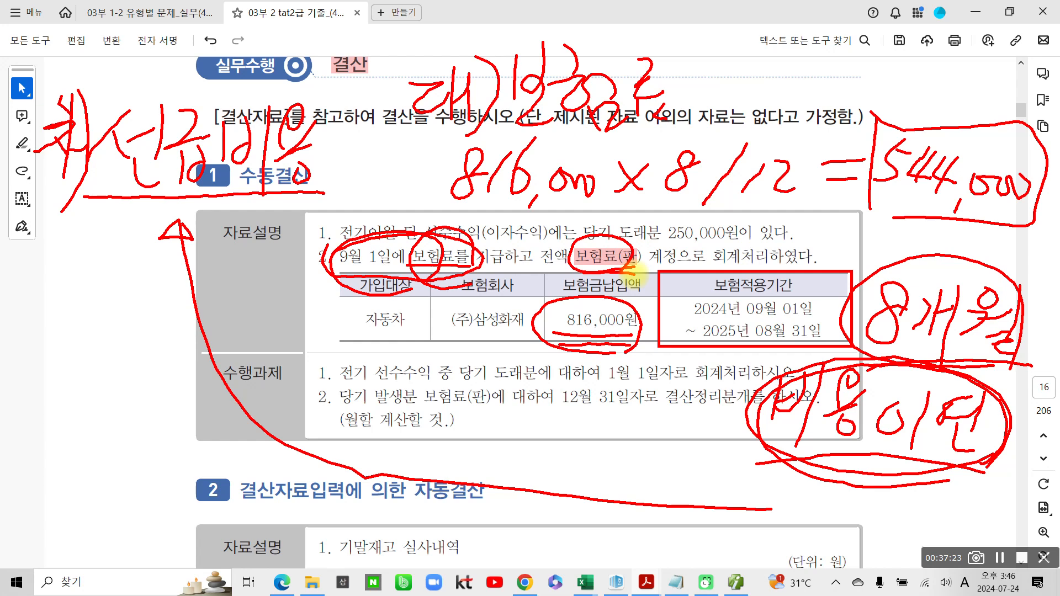
- Handwrite 544,000 after 대) 보험료, underline 816,000원 once more, and mark the credit and debit entries
{"action": "left_click_drag", "start_coordinate": [637, 271], "coordinate": [627, 273]}
{"action": "mouse_move", "coordinate": [740, 50]}
{"action": "left_mouse_down"}
{"action": "mouse_move", "coordinate": [734, 97]}
{"action": "mouse_move", "coordinate": [721, 110]}
{"action": "left_mouse_up"}
{"action": "mouse_move", "coordinate": [737, 63]}
{"action": "left_mouse_down"}
{"action": "mouse_move", "coordinate": [770, 61]}
{"action": "mouse_move", "coordinate": [801, 82]}
{"action": "mouse_move", "coordinate": [822, 69]}
{"action": "mouse_move", "coordinate": [816, 102]}
{"action": "mouse_move", "coordinate": [826, 102]}
{"action": "left_mouse_up"}
{"action": "mouse_move", "coordinate": [861, 55]}
{"action": "left_mouse_down"}
{"action": "mouse_move", "coordinate": [856, 88]}
{"action": "mouse_move", "coordinate": [881, 61]}
{"action": "mouse_move", "coordinate": [904, 60]}
{"action": "left_mouse_up"}
{"action": "left_click_drag", "start_coordinate": [568, 347], "coordinate": [644, 354]}
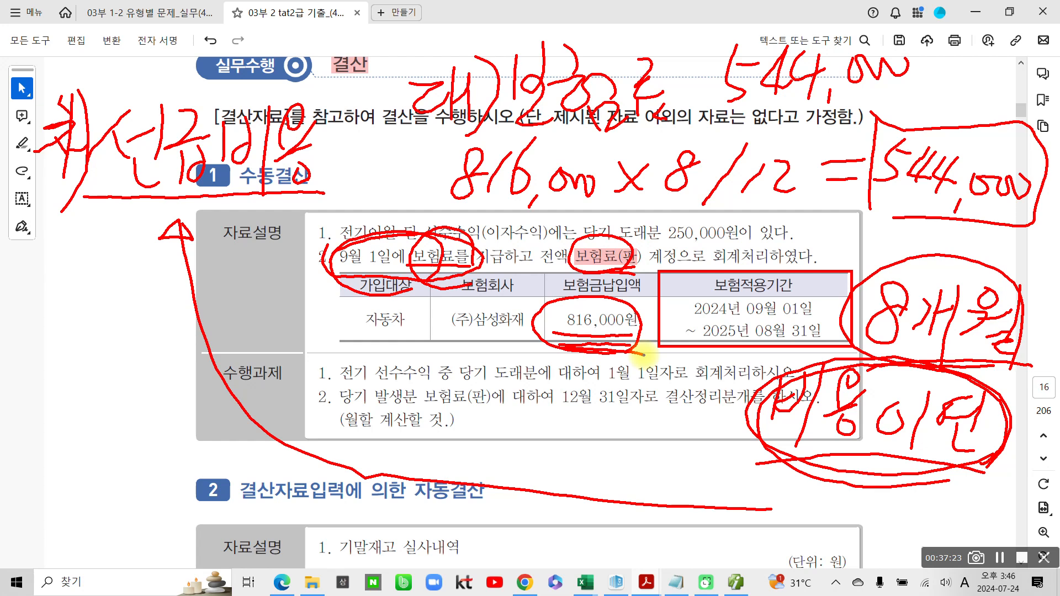
{"action": "left_click_drag", "start_coordinate": [470, 146], "coordinate": [927, 114]}
{"action": "left_click_drag", "start_coordinate": [101, 217], "coordinate": [385, 208]}
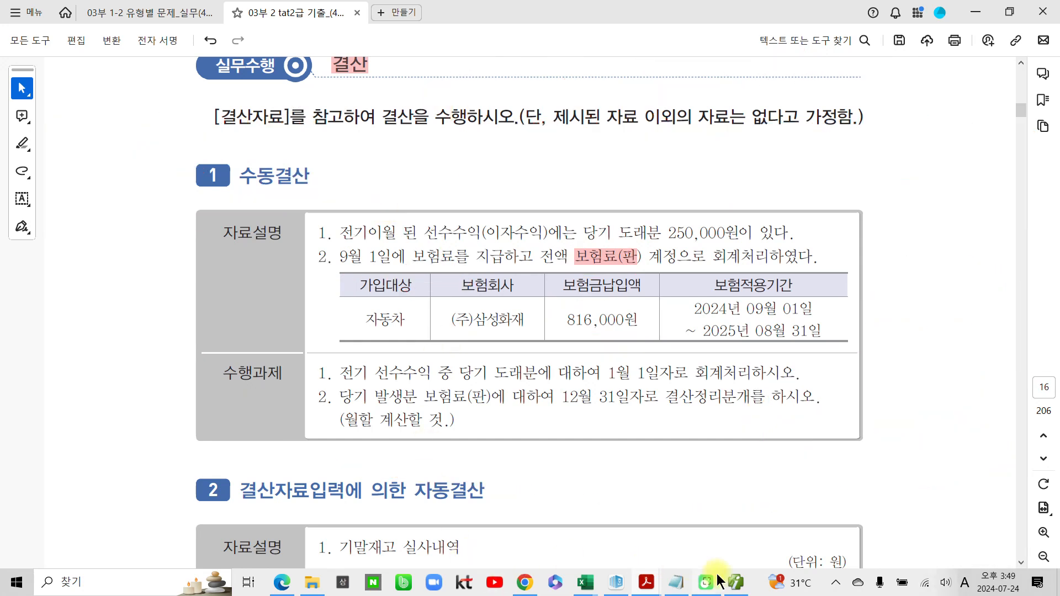
- Switch to the accounting program and enter a 12월 31일 debit line for 선급비용 (133) with 544,000
{"action": "left_click", "coordinate": [718, 581]}
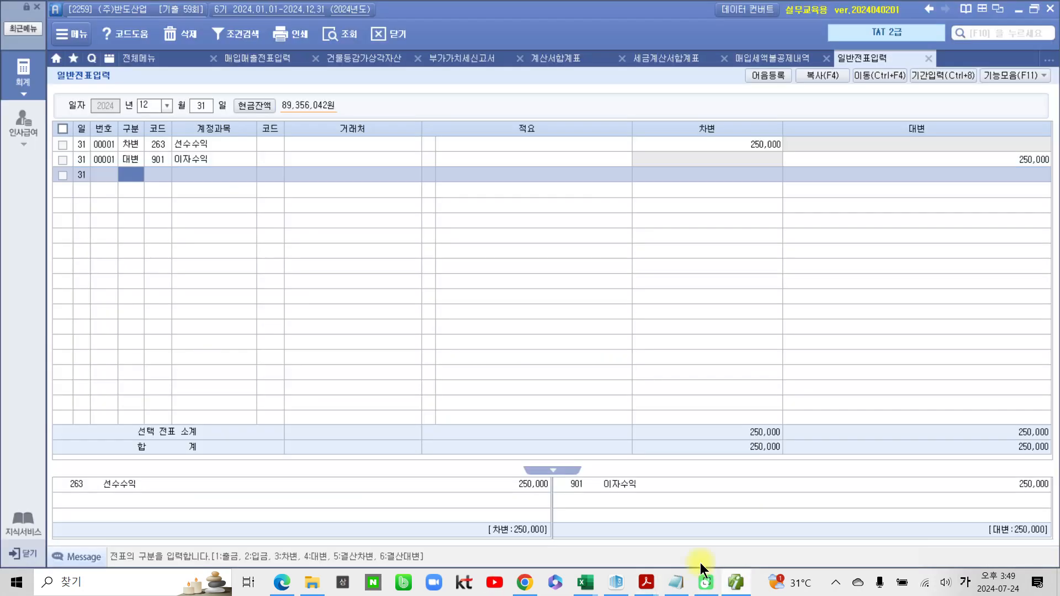
{"action": "type", "text": "3"}
{"action": "key", "text": "Return"}
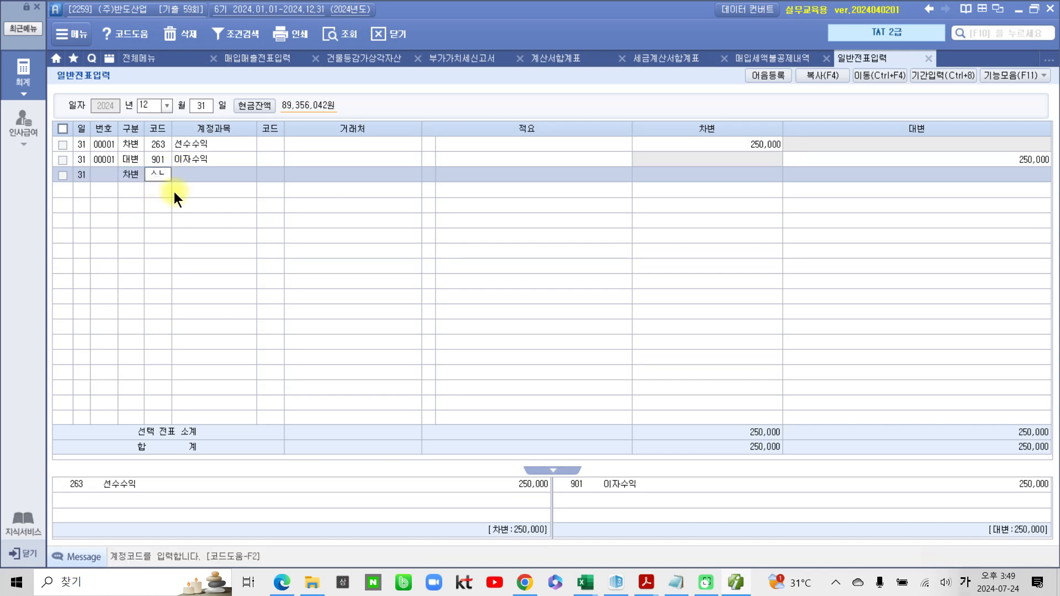
{"action": "type", "text": "선급"}
{"action": "key", "text": "Return"}
{"action": "key", "text": "Down"}
{"action": "key", "text": "Return"}
{"action": "key", "text": "Return"}
{"action": "key", "text": "Return"}
{"action": "key", "text": "Return"}
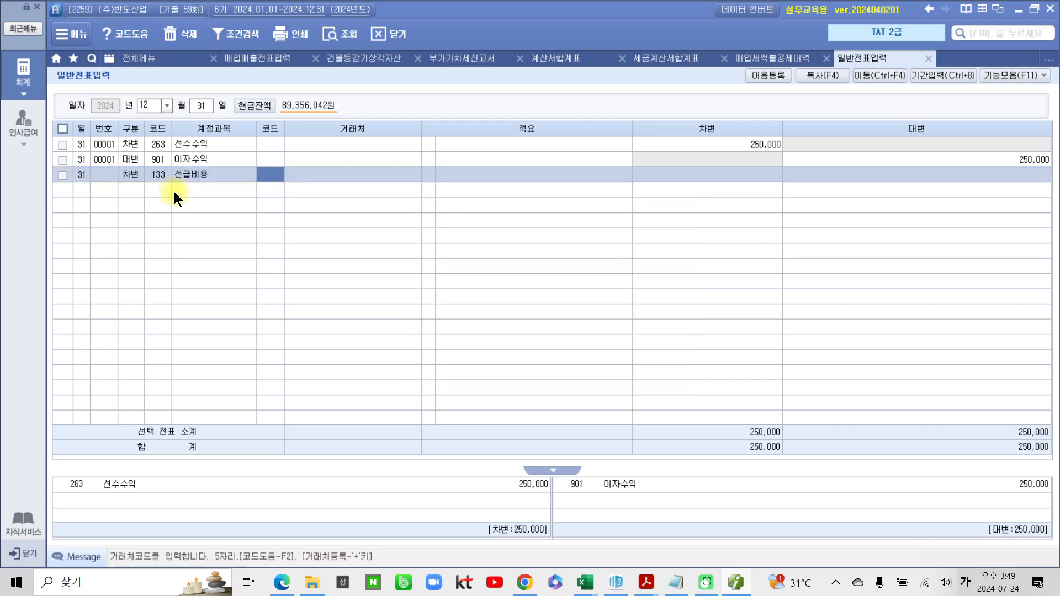
{"action": "type", "text": "544000"}
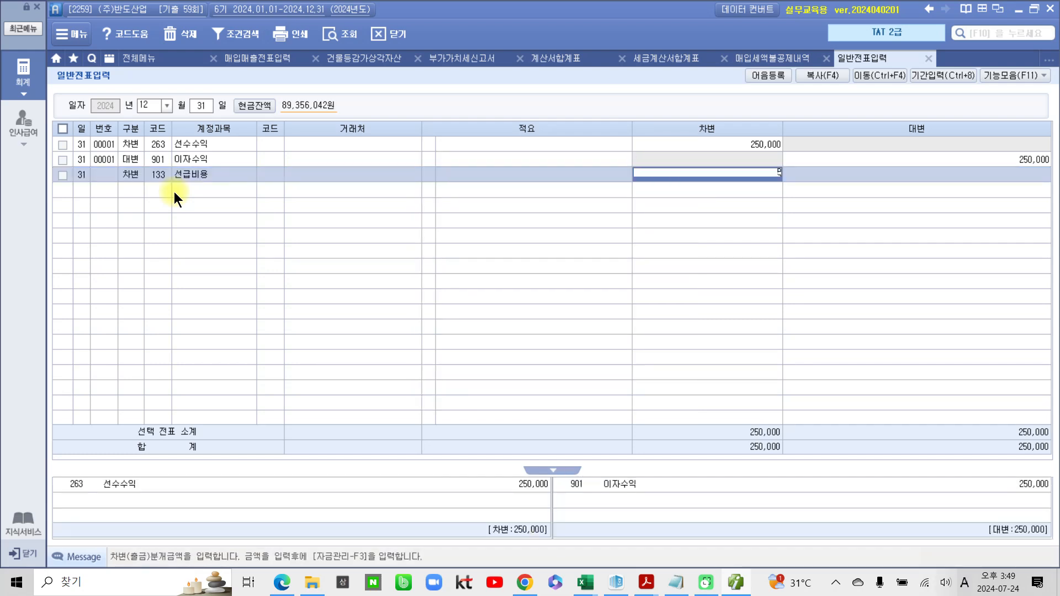
{"action": "key", "text": "Return"}
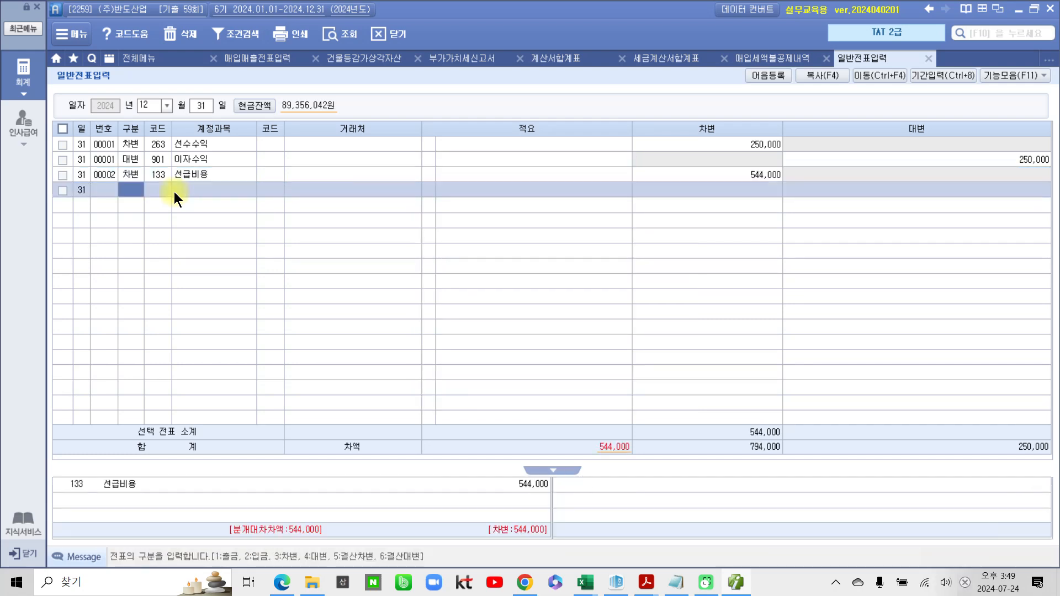
- Enter the matching credit line for 보험료 with account code 821 and an amount of 544,000
{"action": "type", "text": "4"}
{"action": "key", "text": "Return"}
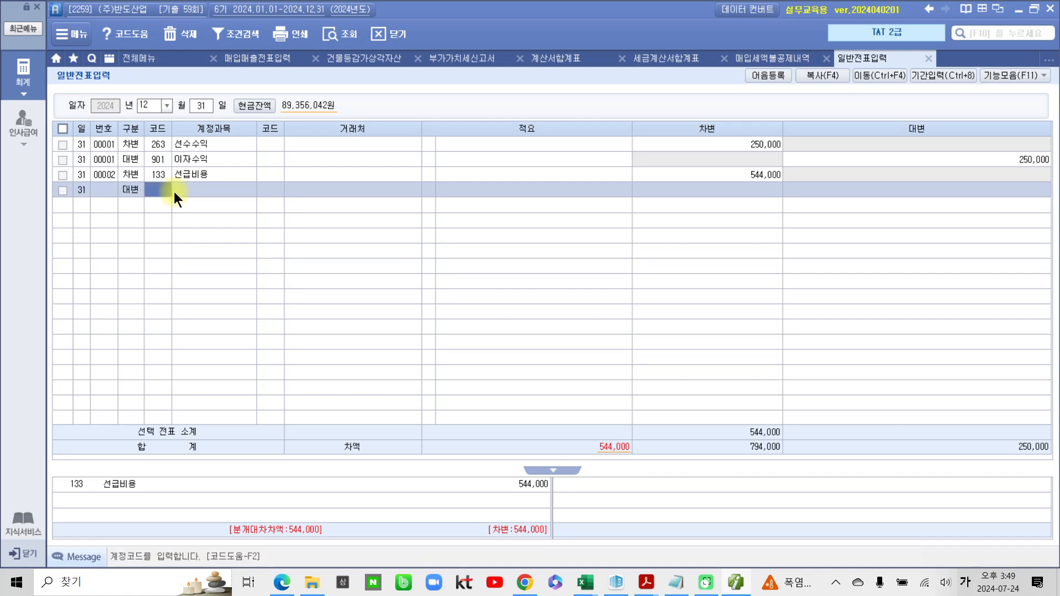
{"action": "type", "text": "보험"}
{"action": "key", "text": "Return"}
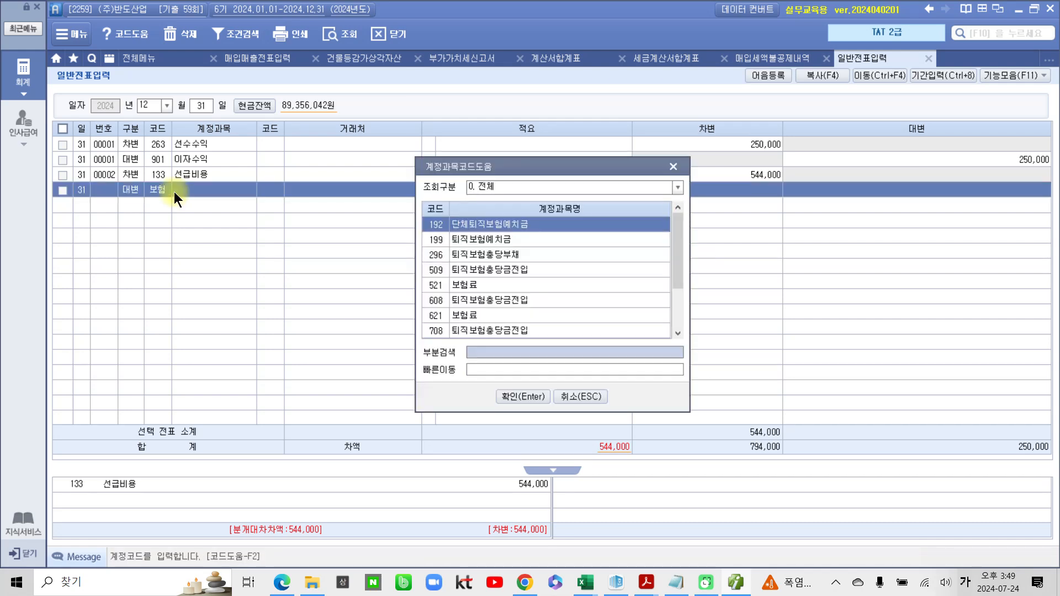
{"action": "key", "text": "Down"}
{"action": "key", "text": "Down"}
{"action": "key", "text": "Down"}
{"action": "key", "text": "Down"}
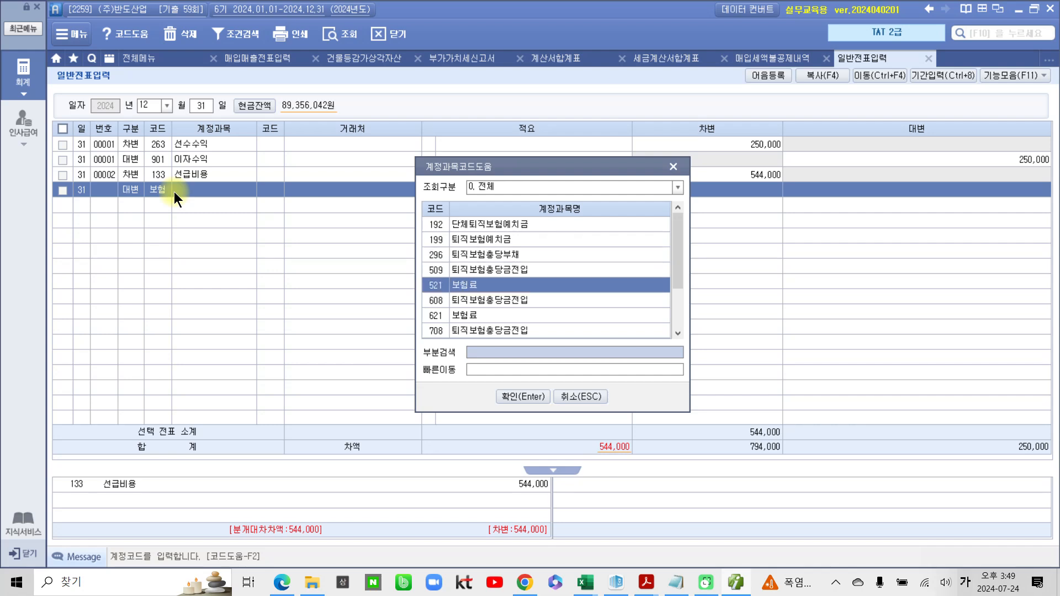
{"action": "key", "text": "Down"}
{"action": "key", "text": "Down"}
{"action": "key", "text": "Down"}
{"action": "key", "text": "Down"}
{"action": "key", "text": "Down"}
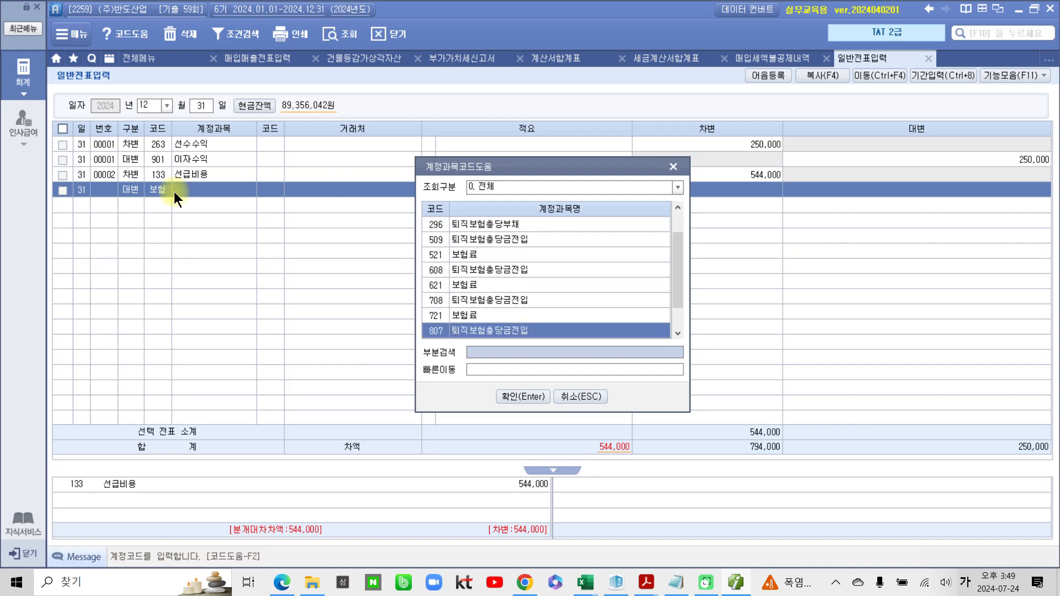
{"action": "key", "text": "Down"}
{"action": "key", "text": "Down"}
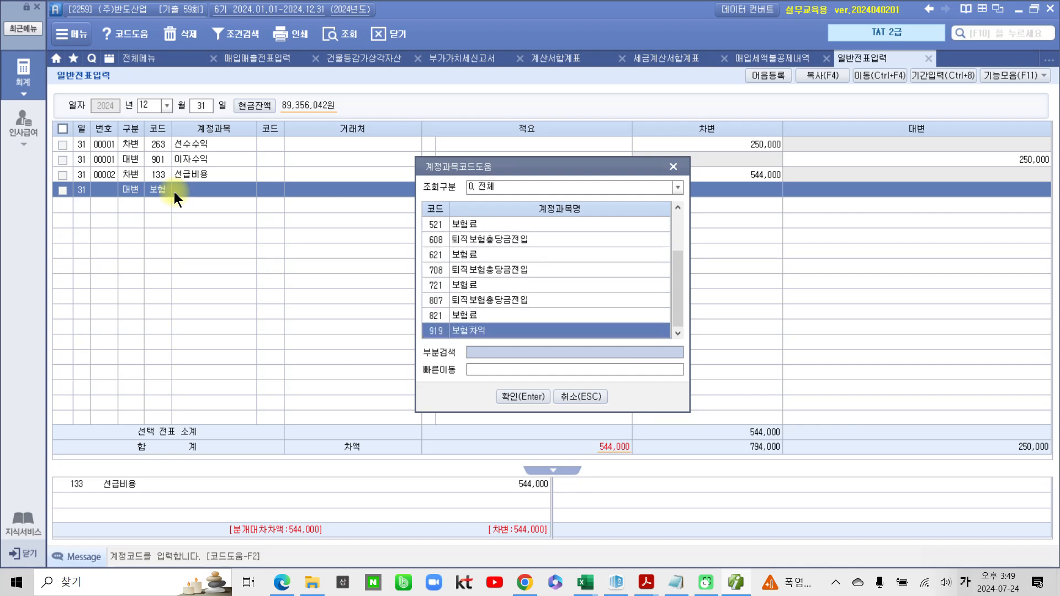
{"action": "key", "text": "Up"}
{"action": "key", "text": "Return"}
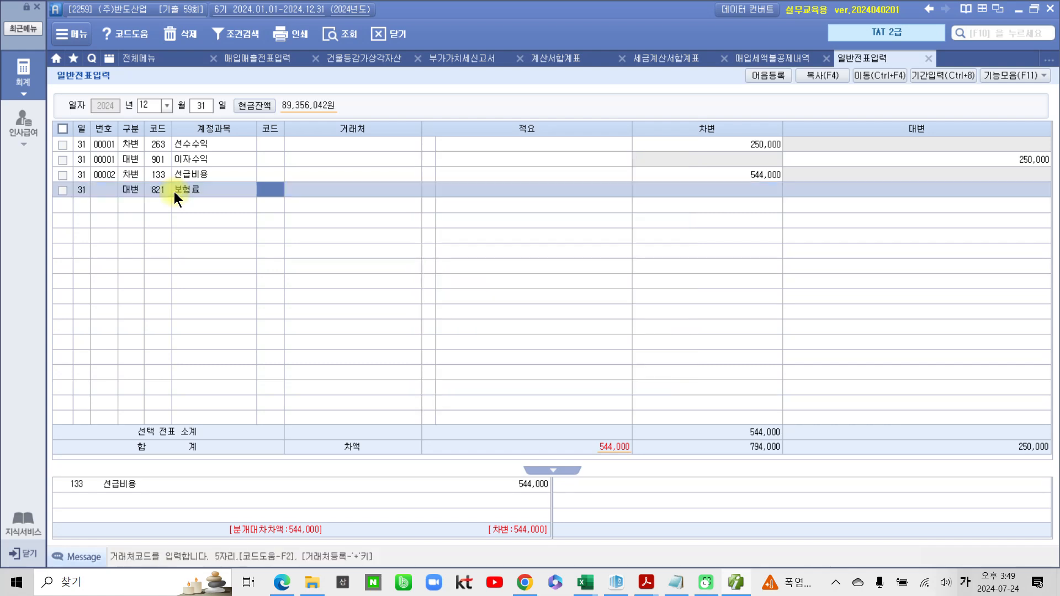
{"action": "key", "text": "Return"}
{"action": "key", "text": "Return"}
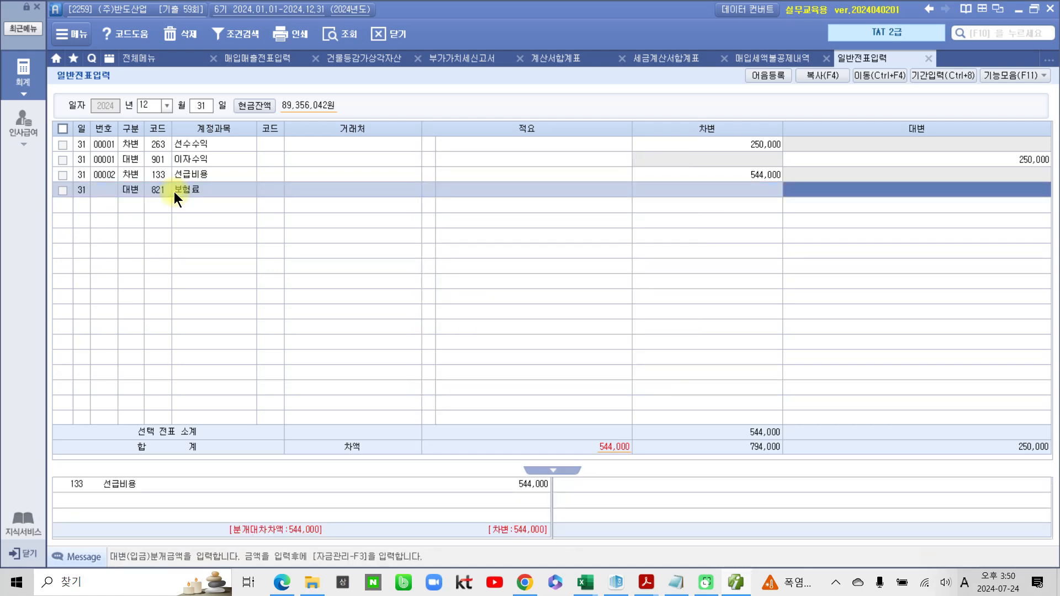
{"action": "type", "text": "544,000"}
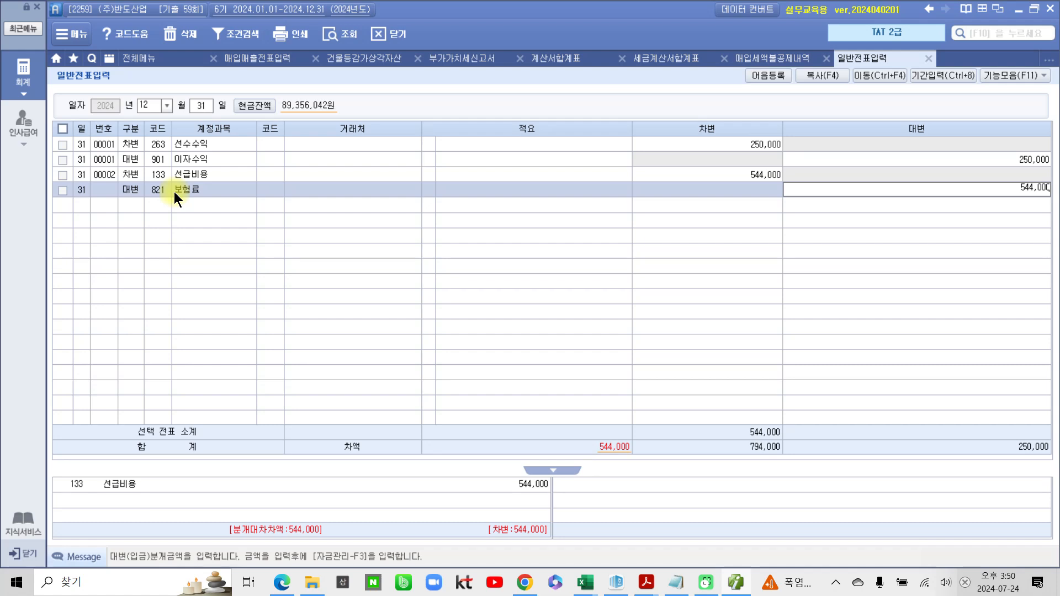
{"action": "key", "text": "Return"}
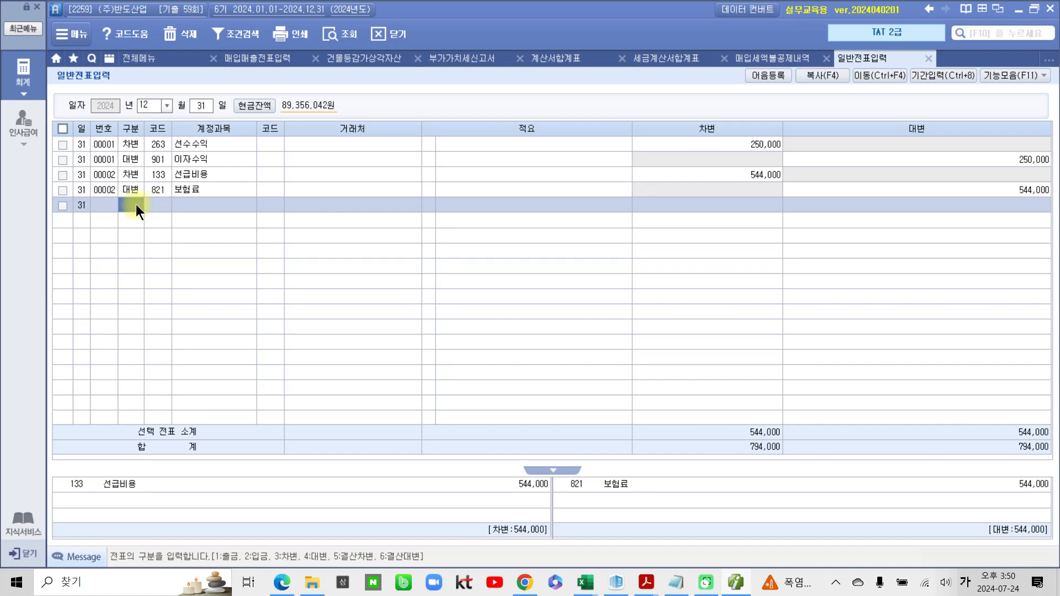
{"action": "key", "text": "Up"}
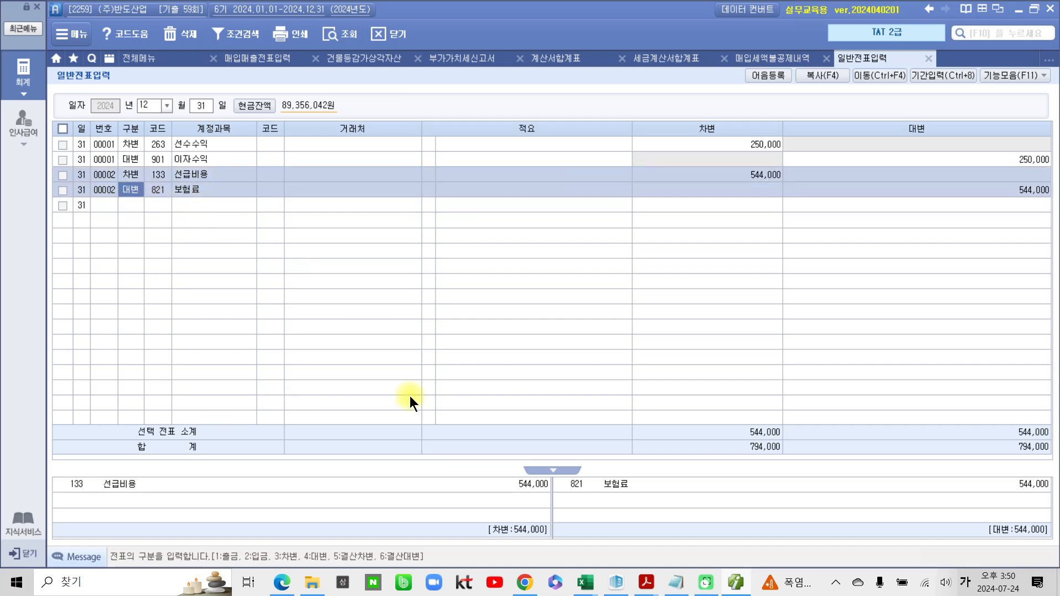
- Switch back to the 03부 2 tat2급 기출 PDF and highlight 1월 1일자로 회계처리하시오 in task 1 of 수동결산
{"action": "left_click", "coordinate": [644, 586]}
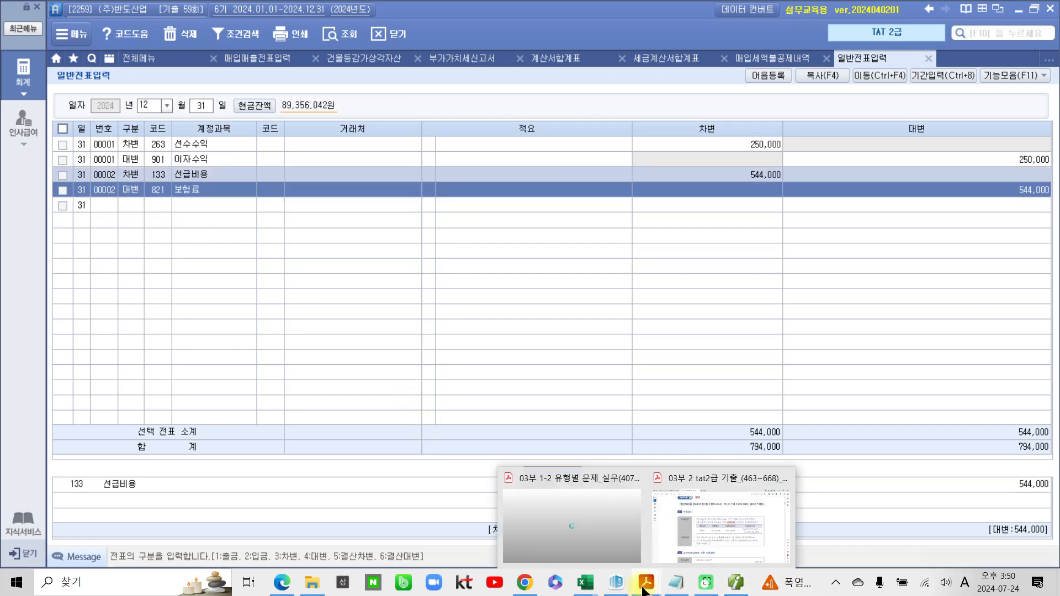
{"action": "left_click", "coordinate": [713, 540]}
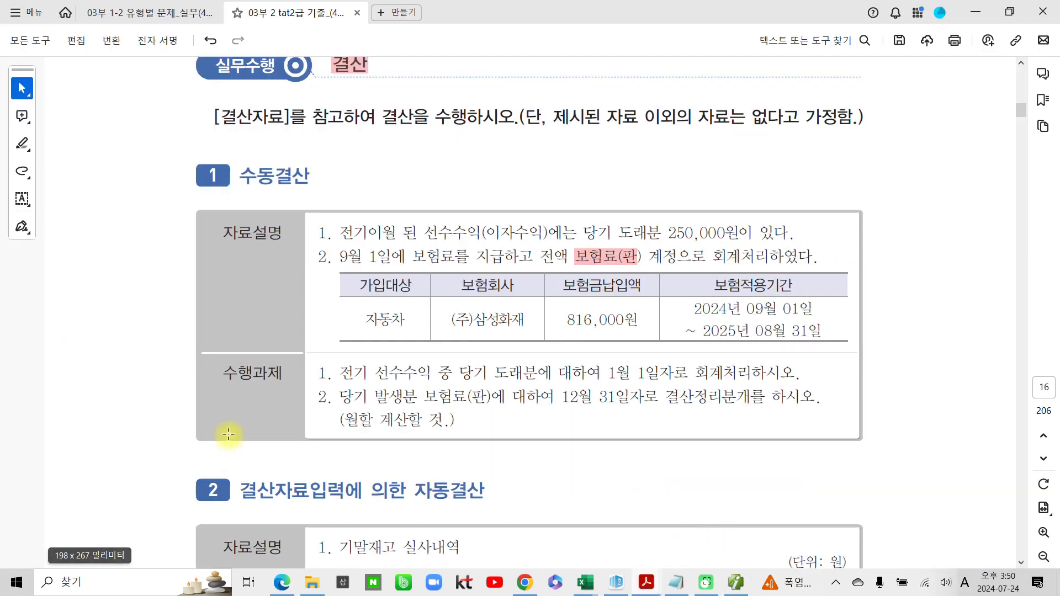
{"action": "scroll", "coordinate": [228, 434], "scroll_direction": "down", "scroll_amount": 1}
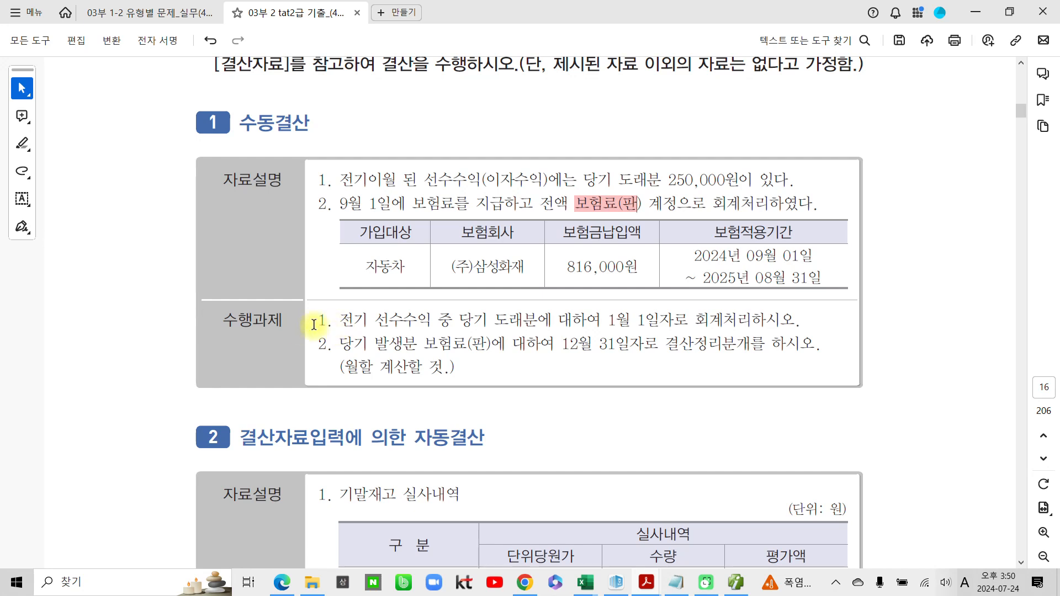
{"action": "left_click_drag", "start_coordinate": [341, 324], "coordinate": [488, 325]}
{"action": "left_click", "coordinate": [562, 326]}
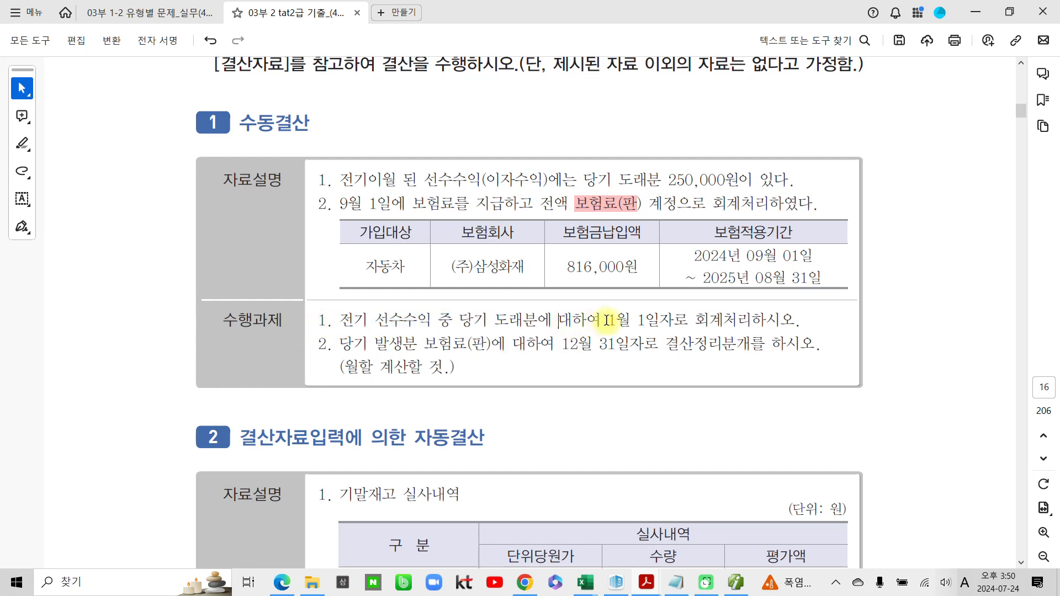
{"action": "left_click_drag", "start_coordinate": [607, 321], "coordinate": [713, 320]}
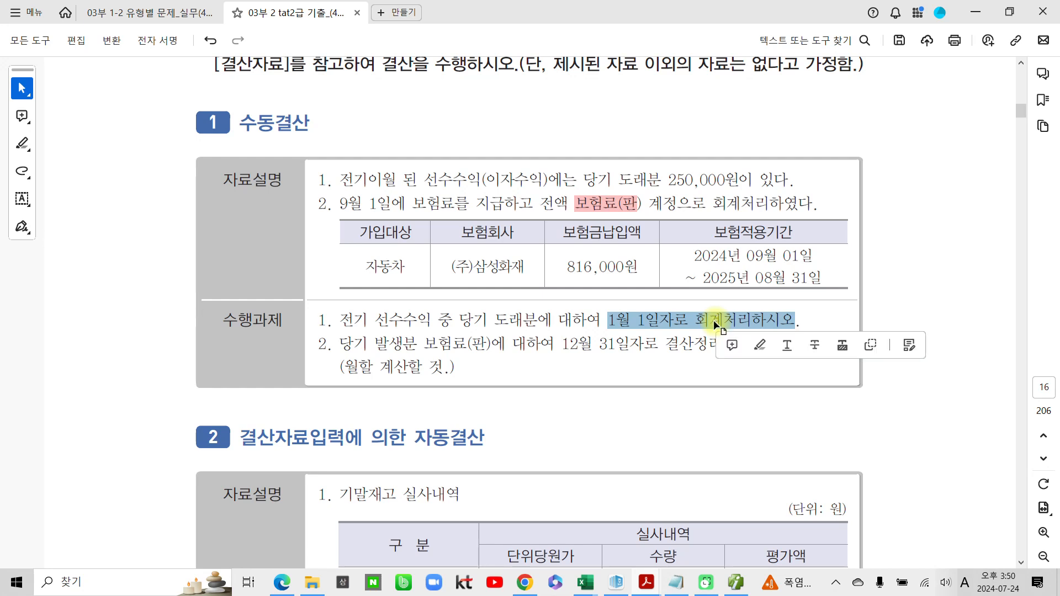
{"action": "left_click", "coordinate": [759, 345]}
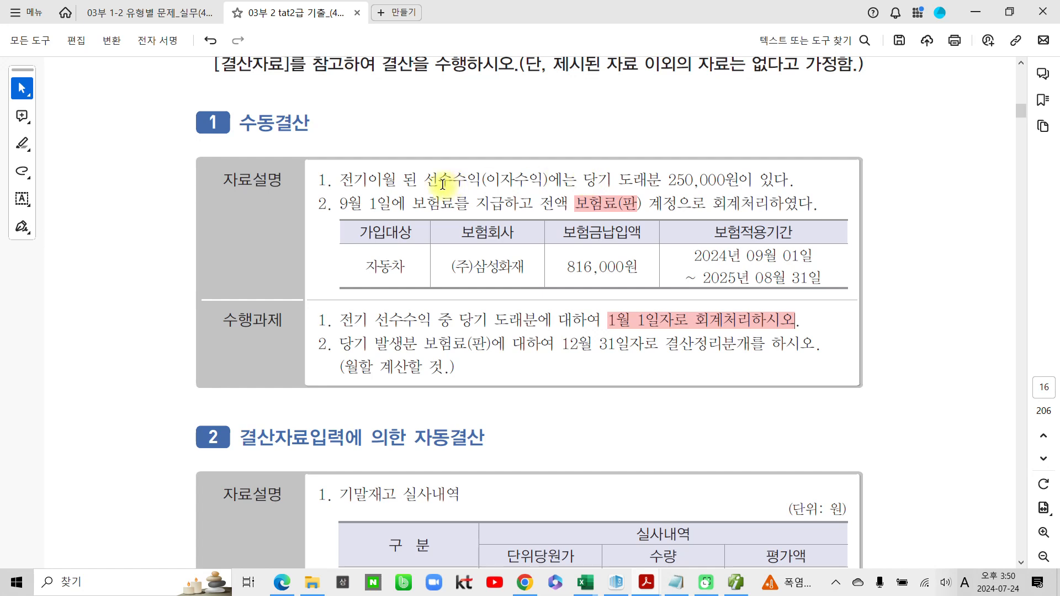
- Highlight 선수수익 in item 1 of 자료설명 and point out task 2 with its (월할 계산할 것.) note
{"action": "left_click_drag", "start_coordinate": [425, 181], "coordinate": [480, 181]}
{"action": "left_click", "coordinate": [515, 204]}
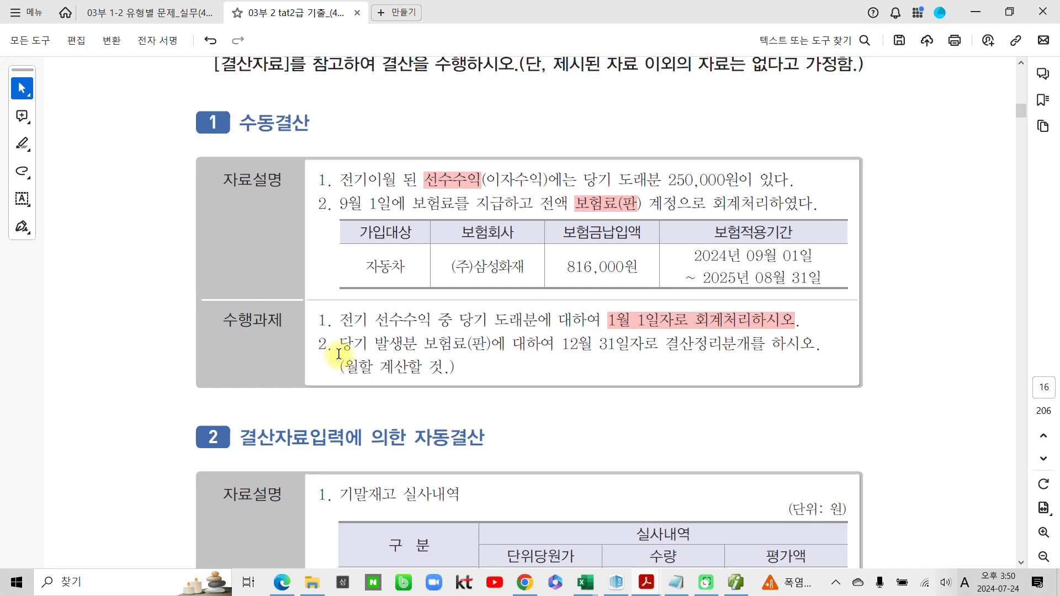
{"action": "left_click_drag", "start_coordinate": [340, 347], "coordinate": [504, 342]}
{"action": "left_click", "coordinate": [574, 342]}
{"action": "left_click_drag", "start_coordinate": [339, 367], "coordinate": [532, 374]}
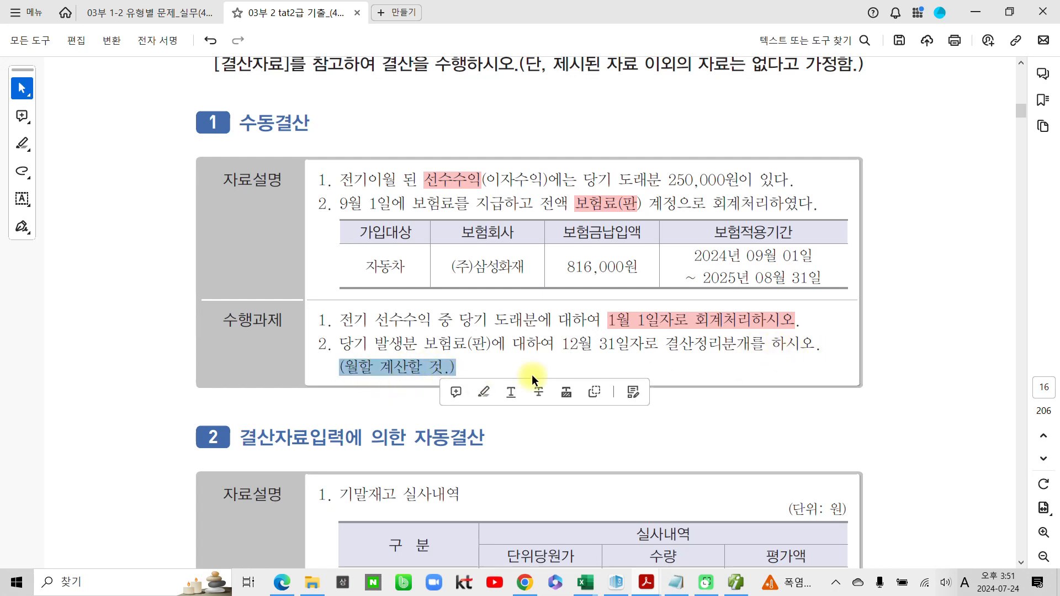
{"action": "left_click", "coordinate": [532, 373]}
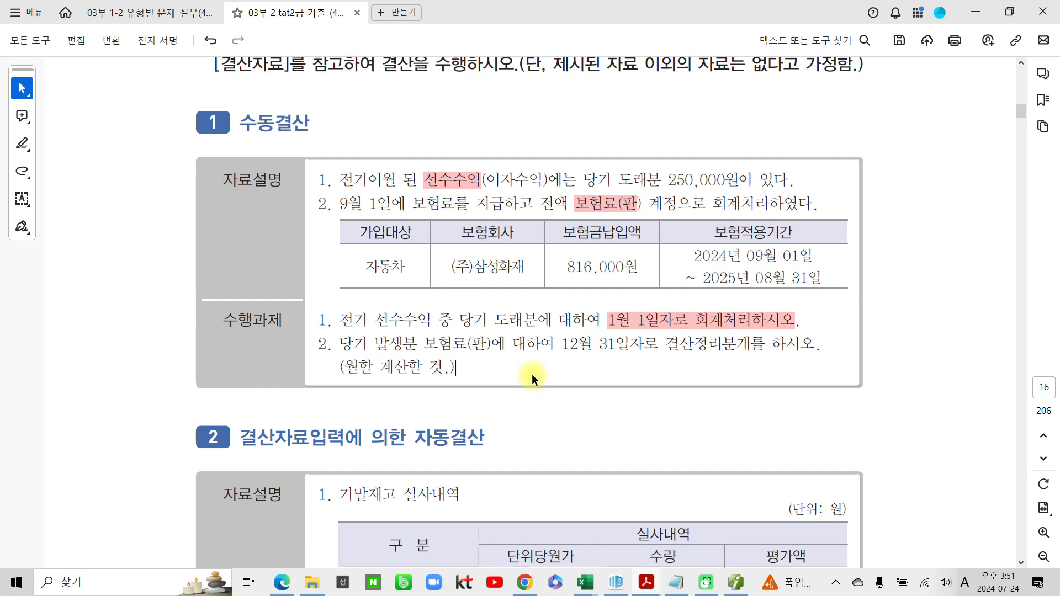
- Underline 12월 31일 in task 2, ring 1월 1일자로 회계처리하시오 in task 1, and clear the pen marks
{"action": "left_click_drag", "start_coordinate": [562, 358], "coordinate": [589, 368]}
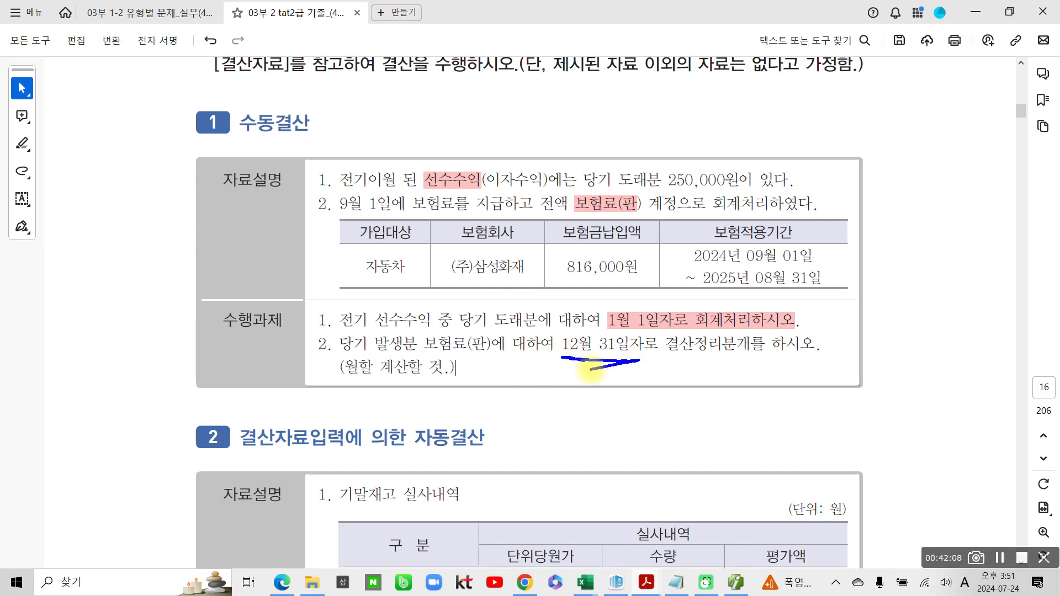
{"action": "mouse_move", "coordinate": [612, 307]}
{"action": "left_mouse_down"}
{"action": "mouse_move", "coordinate": [619, 326]}
{"action": "mouse_move", "coordinate": [772, 334]}
{"action": "mouse_move", "coordinate": [637, 302]}
{"action": "left_mouse_up"}
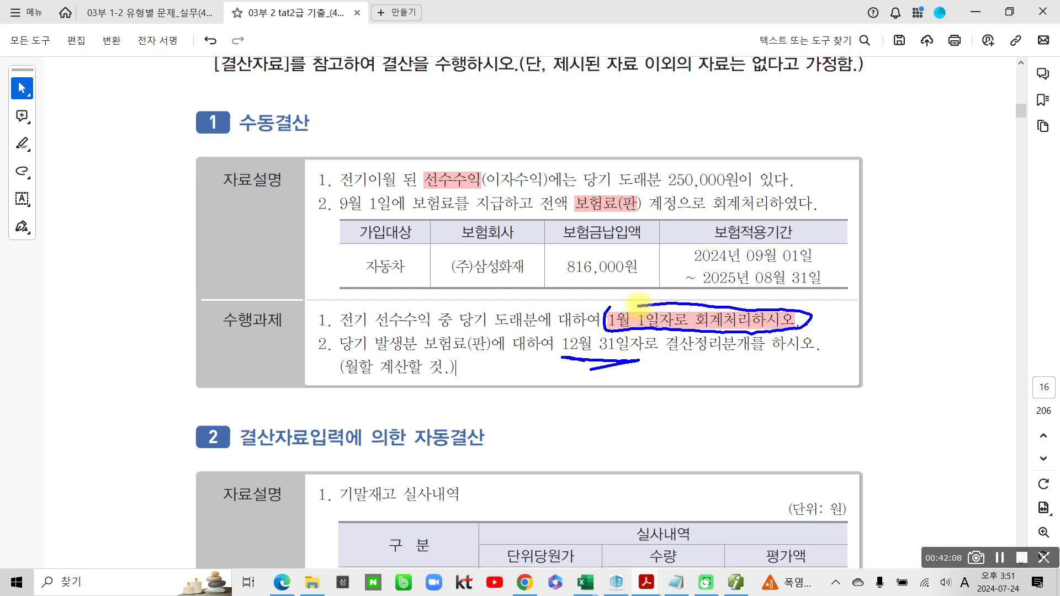
{"action": "key", "text": "Escape"}
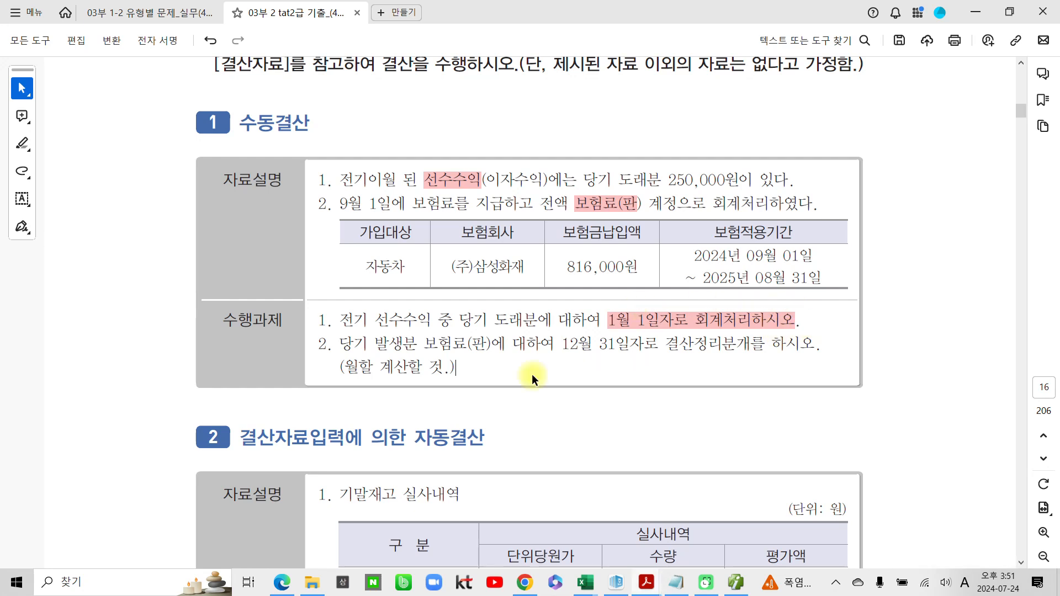
- Switch to the 일반전표입력 window, select both lines of the 선수수익 and 이자수익 voucher, and briefly ring the 이동 command
{"action": "left_click", "coordinate": [731, 582]}
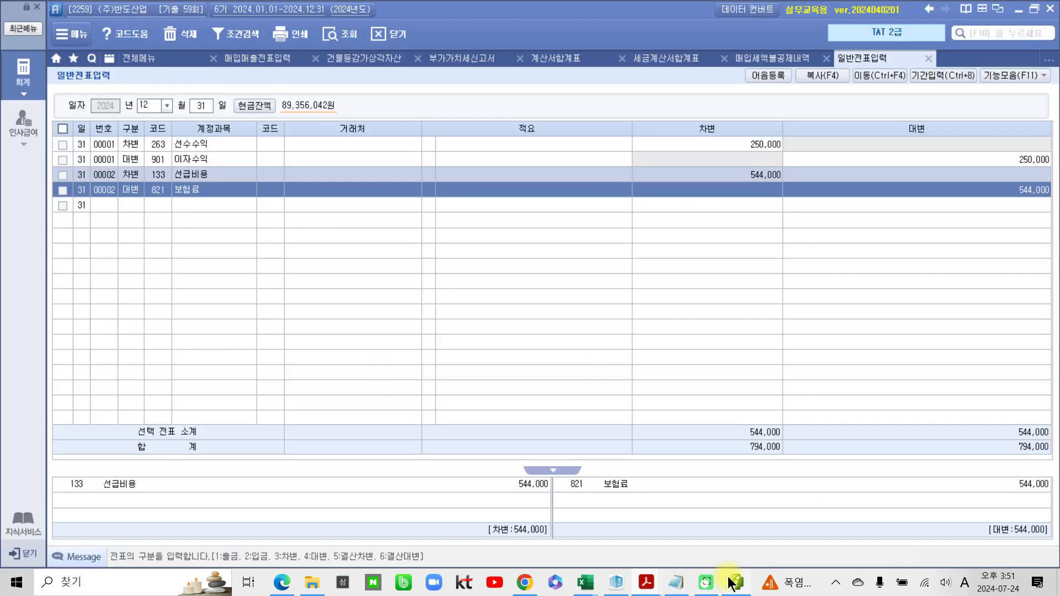
{"action": "left_click", "coordinate": [62, 145]}
{"action": "left_click", "coordinate": [63, 159]}
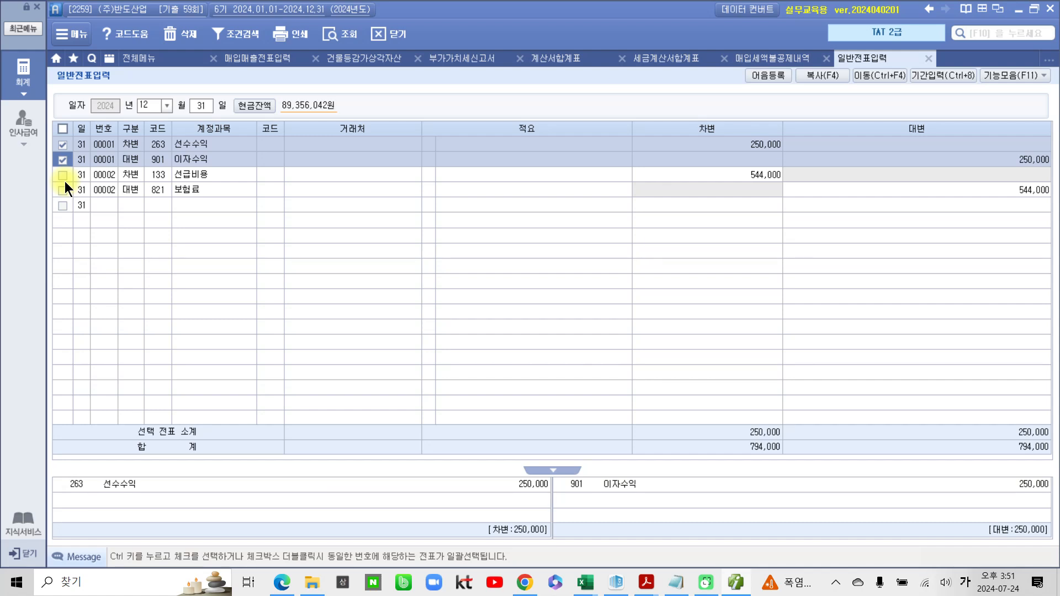
{"action": "mouse_move", "coordinate": [884, 104]}
{"action": "left_mouse_down"}
{"action": "mouse_move", "coordinate": [853, 51]}
{"action": "mouse_move", "coordinate": [925, 94]}
{"action": "mouse_move", "coordinate": [864, 108]}
{"action": "mouse_move", "coordinate": [850, 44]}
{"action": "left_mouse_up"}
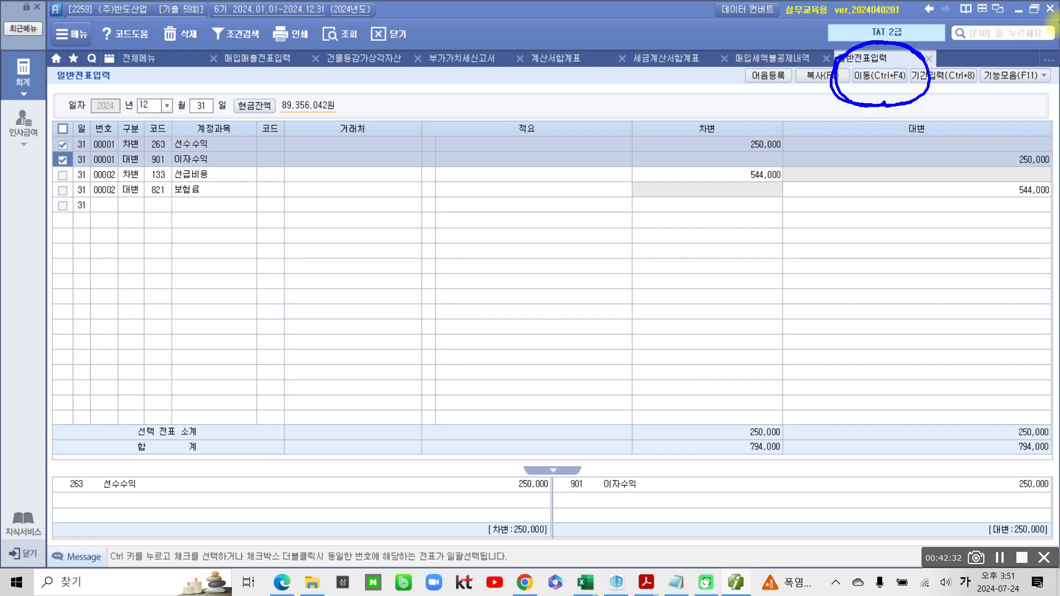
{"action": "key", "text": "Escape"}
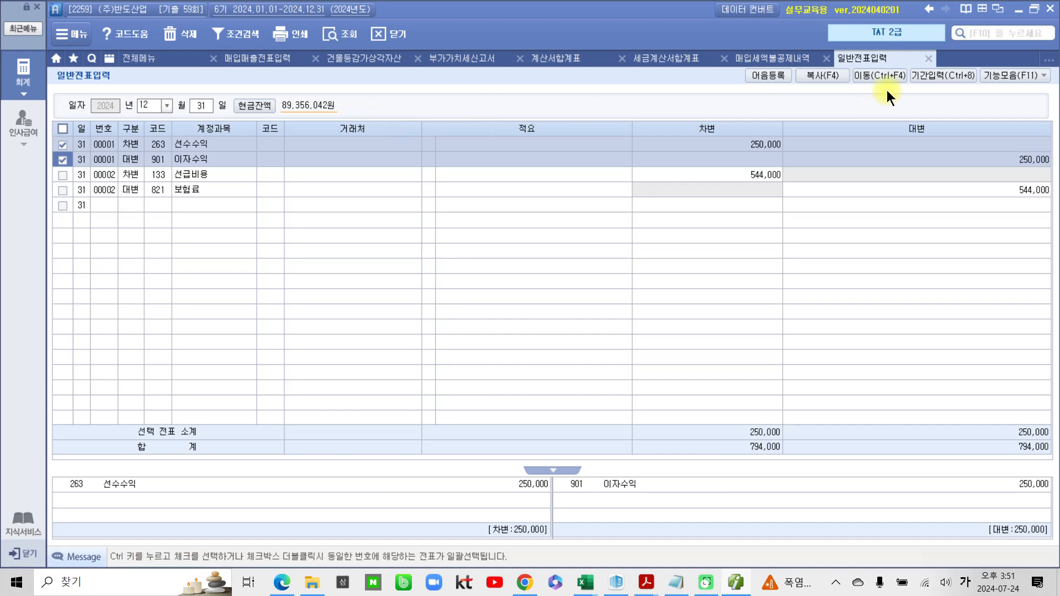
- Move the selected 선수수익 and 이자수익 voucher to month 01, day 01 of 2024
{"action": "left_click", "coordinate": [881, 76]}
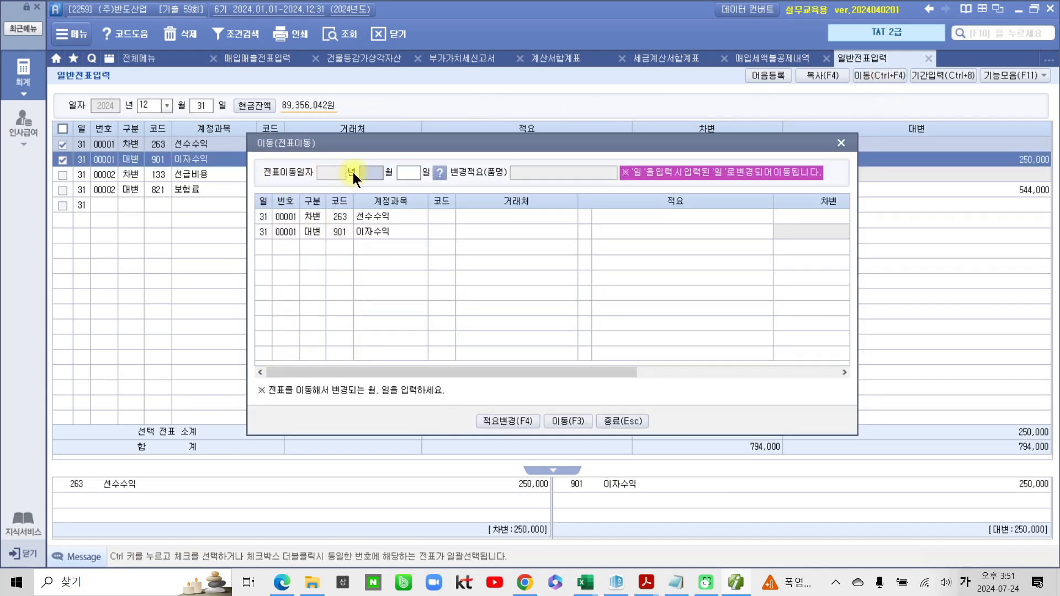
{"action": "type", "text": "01"}
{"action": "key", "text": "Return"}
{"action": "type", "text": "1"}
{"action": "key", "text": "Return"}
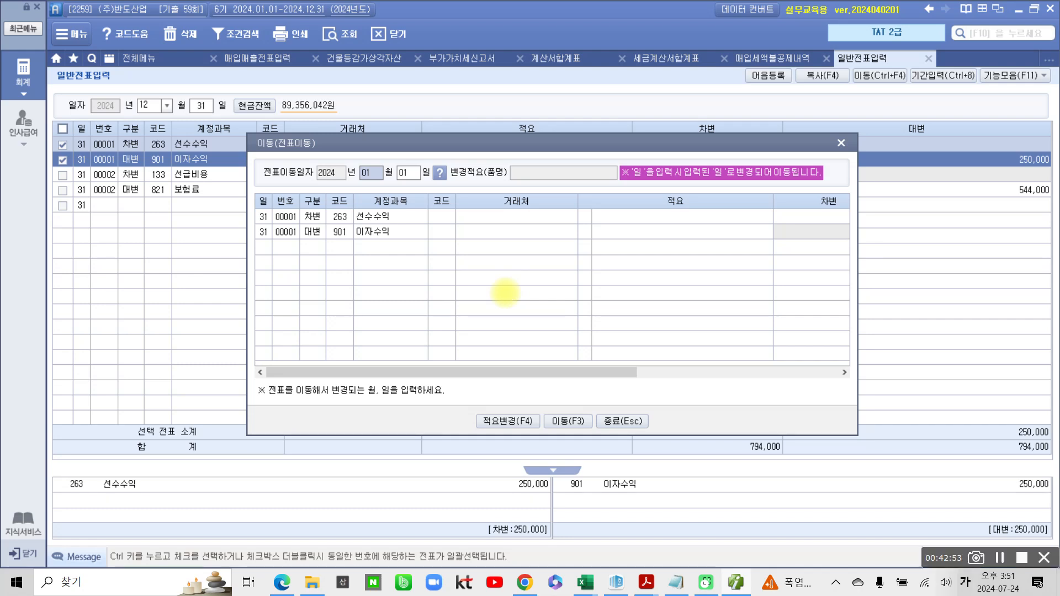
{"action": "mouse_move", "coordinate": [593, 472]}
{"action": "left_mouse_down"}
{"action": "mouse_move", "coordinate": [533, 394]}
{"action": "mouse_move", "coordinate": [587, 458]}
{"action": "left_mouse_up"}
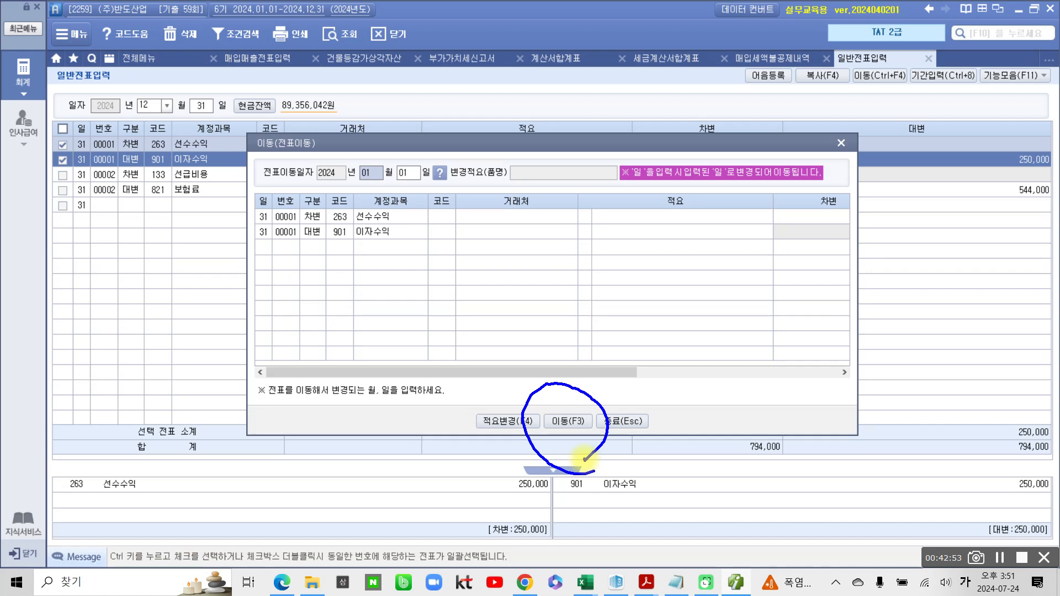
{"action": "left_click", "coordinate": [560, 425]}
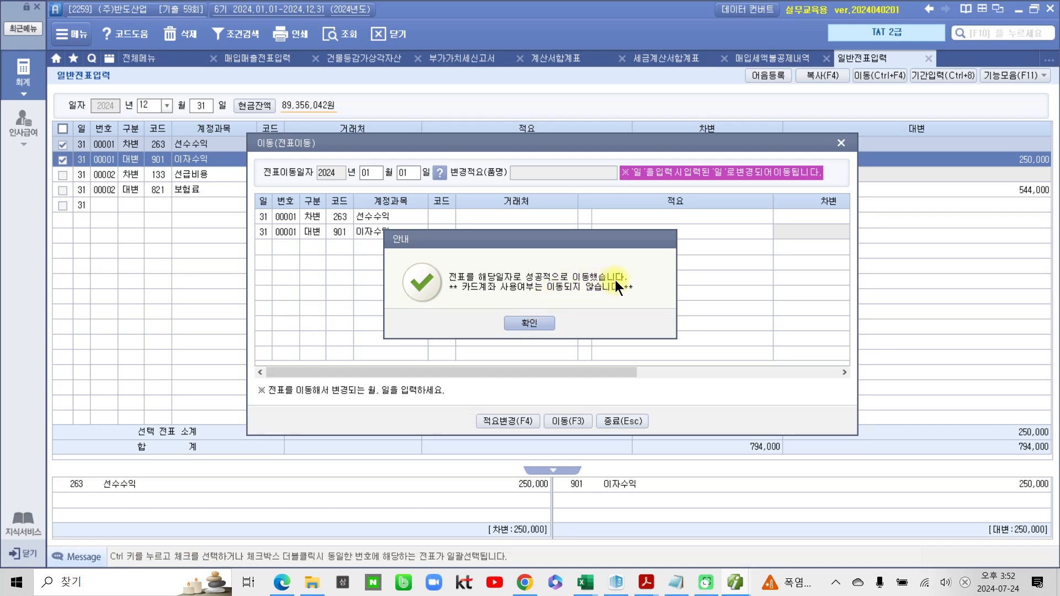
{"action": "left_click", "coordinate": [541, 323]}
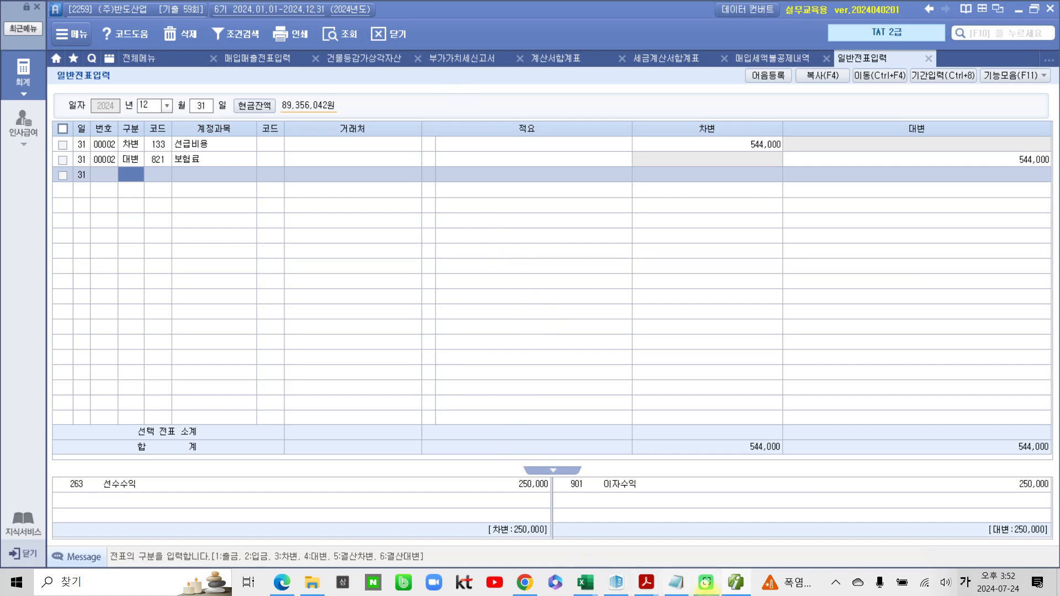
{"action": "mouse_move", "coordinate": [738, 587]}
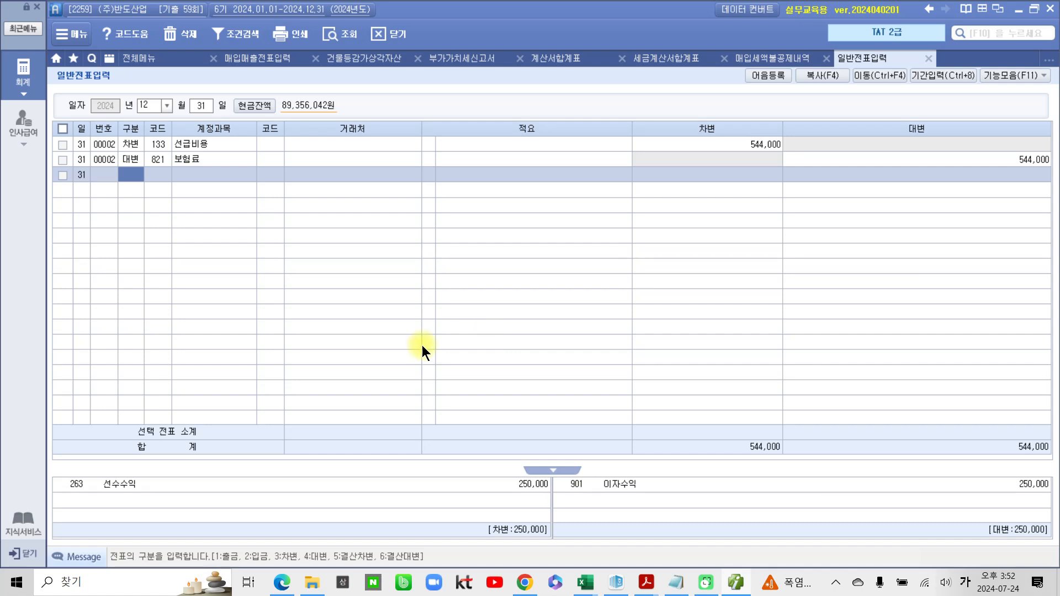
{"action": "left_click", "coordinate": [62, 146]}
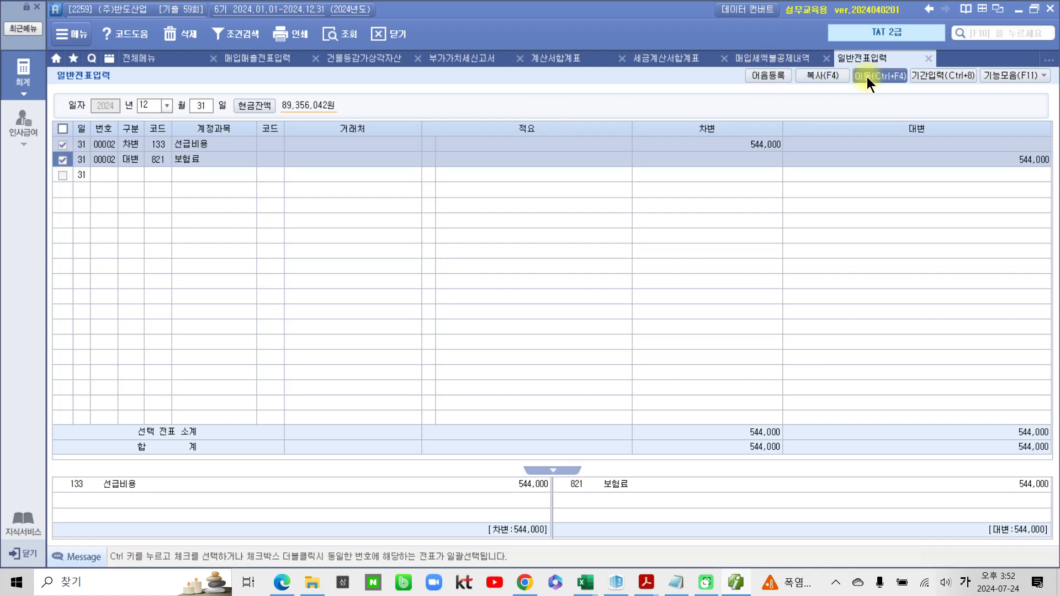
{"action": "left_click", "coordinate": [867, 77]}
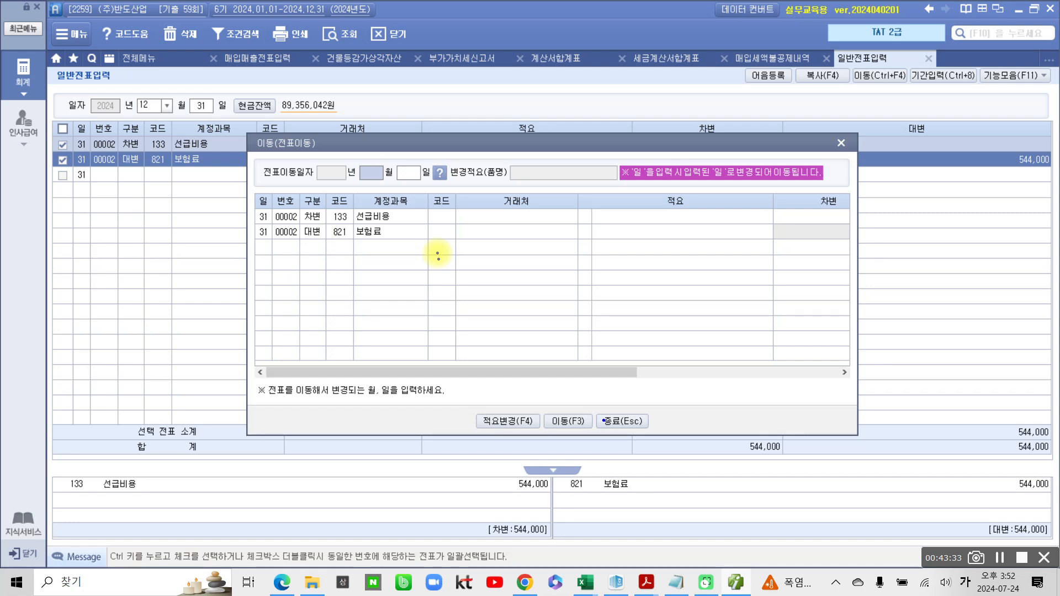
{"action": "type", "text": "01"}
{"action": "key", "text": "Return"}
{"action": "type", "text": "1"}
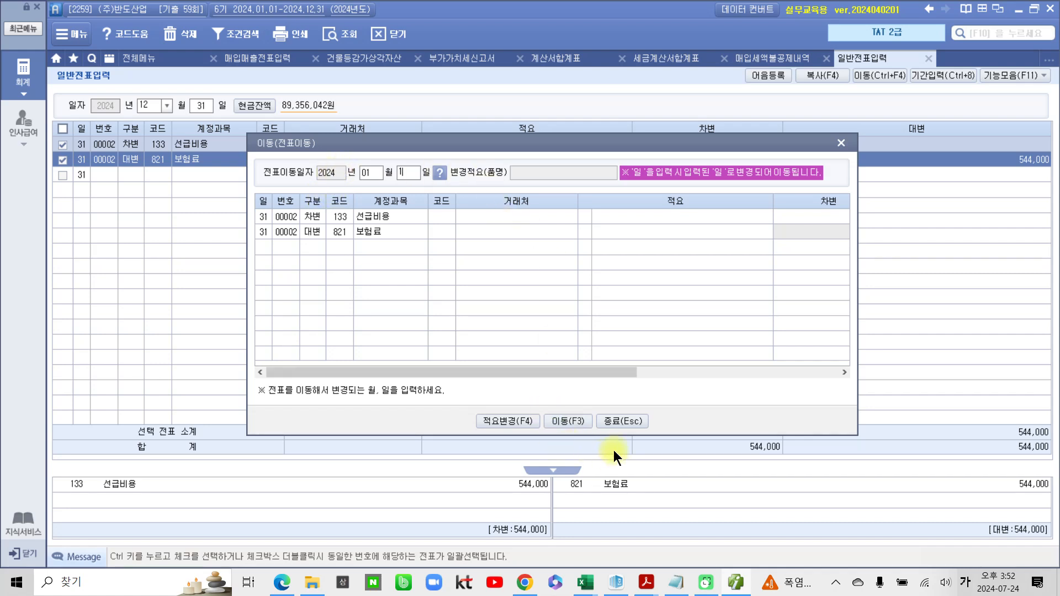
{"action": "left_click", "coordinate": [841, 144]}
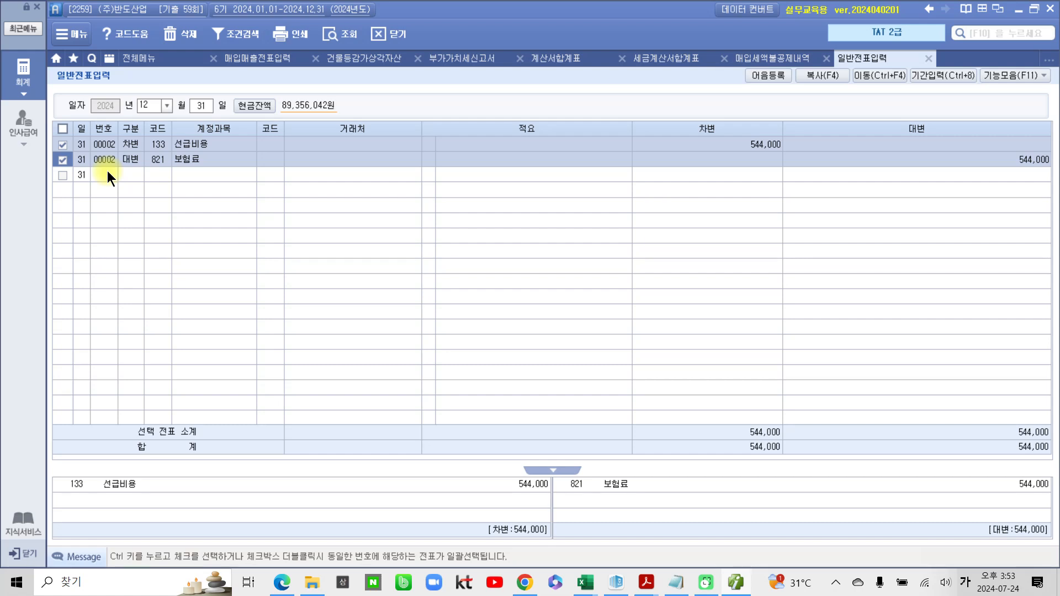
- Mark the company name and the 6기 fiscal period in the header, clear the marks, and return to the tat2급 기출 PDF
{"action": "mouse_move", "coordinate": [113, 21]}
{"action": "left_mouse_down"}
{"action": "mouse_move", "coordinate": [265, 27]}
{"action": "mouse_move", "coordinate": [302, 15]}
{"action": "mouse_move", "coordinate": [177, 12]}
{"action": "mouse_move", "coordinate": [313, 37]}
{"action": "left_mouse_up"}
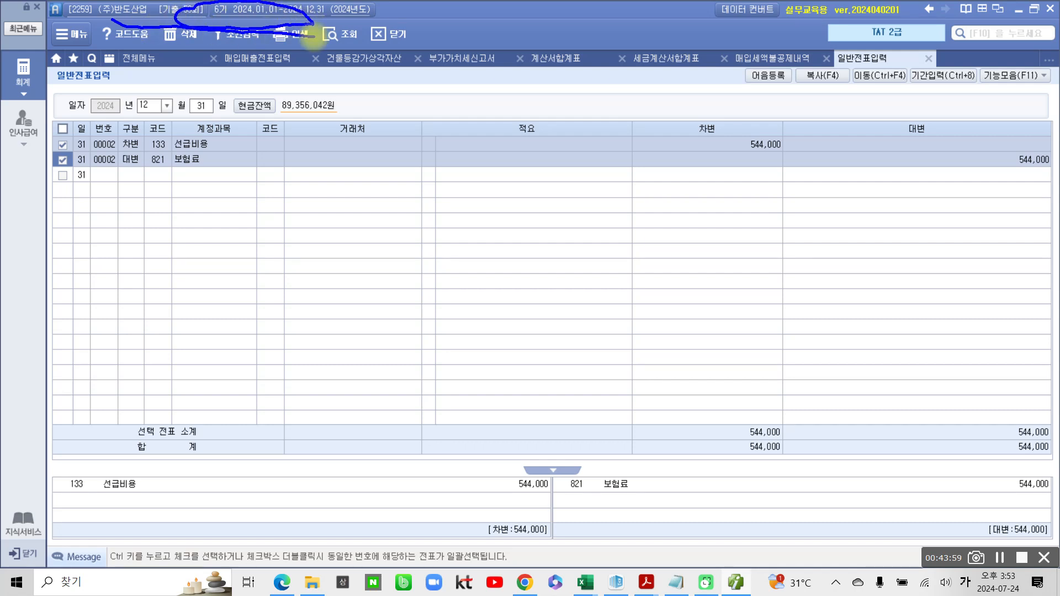
{"action": "key", "text": "Escape"}
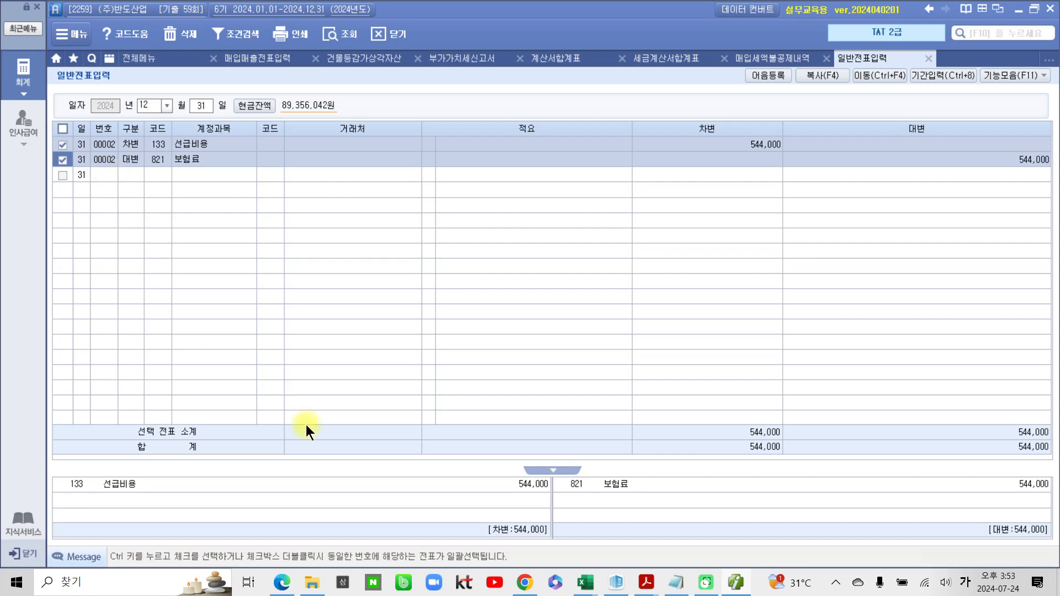
{"action": "mouse_move", "coordinate": [646, 590]}
{"action": "left_click", "coordinate": [702, 551]}
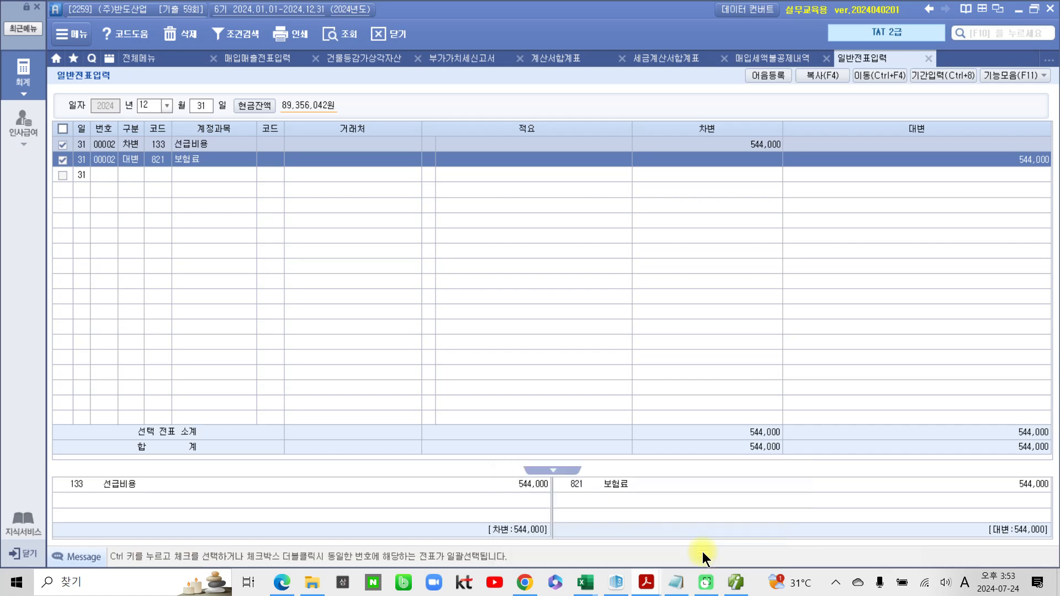
- Ring 1월 1일자로 in task 1, handwrite the date 25.1.1. beside it, and ring the 수동결산 heading
{"action": "mouse_move", "coordinate": [604, 297]}
{"action": "left_mouse_down"}
{"action": "mouse_move", "coordinate": [582, 318]}
{"action": "mouse_move", "coordinate": [704, 314]}
{"action": "mouse_move", "coordinate": [590, 298]}
{"action": "left_mouse_up"}
{"action": "mouse_move", "coordinate": [817, 303]}
{"action": "left_mouse_down"}
{"action": "mouse_move", "coordinate": [853, 326]}
{"action": "mouse_move", "coordinate": [883, 288]}
{"action": "left_mouse_up"}
{"action": "left_click_drag", "start_coordinate": [889, 330], "coordinate": [897, 336]}
{"action": "mouse_move", "coordinate": [923, 295]}
{"action": "left_mouse_down"}
{"action": "mouse_move", "coordinate": [921, 326]}
{"action": "mouse_move", "coordinate": [954, 339]}
{"action": "left_mouse_up"}
{"action": "mouse_move", "coordinate": [996, 297]}
{"action": "left_mouse_down"}
{"action": "mouse_move", "coordinate": [989, 335]}
{"action": "mouse_move", "coordinate": [1020, 342]}
{"action": "left_mouse_up"}
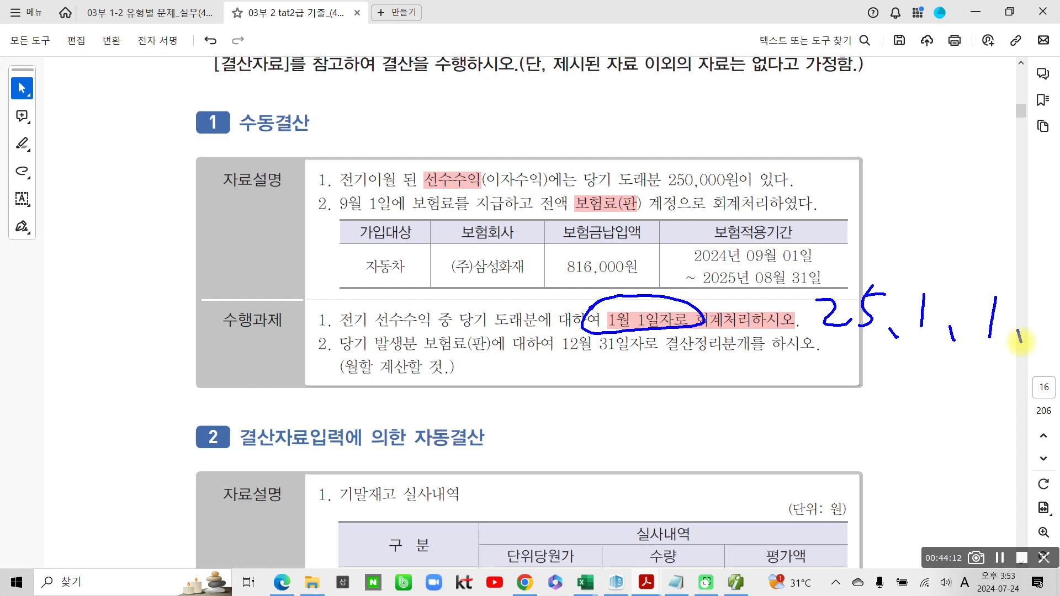
{"action": "mouse_move", "coordinate": [807, 303]}
{"action": "left_mouse_down"}
{"action": "mouse_move", "coordinate": [833, 320]}
{"action": "mouse_move", "coordinate": [881, 293]}
{"action": "left_mouse_up"}
{"action": "mouse_move", "coordinate": [827, 257]}
{"action": "left_mouse_down"}
{"action": "mouse_move", "coordinate": [853, 279]}
{"action": "mouse_move", "coordinate": [886, 266]}
{"action": "left_mouse_up"}
{"action": "left_click_drag", "start_coordinate": [898, 277], "coordinate": [899, 285]}
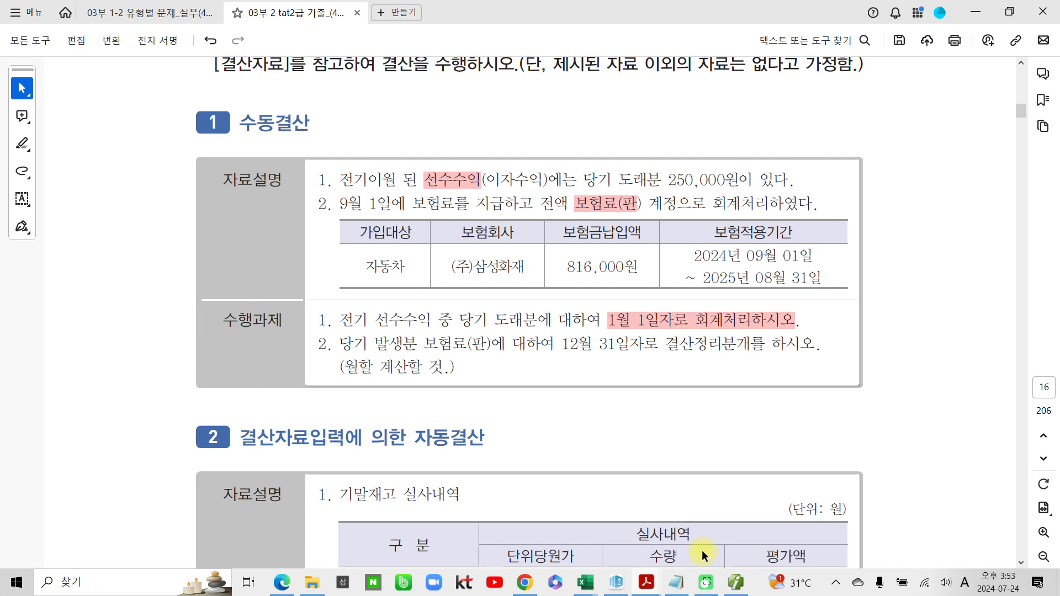
{"action": "left_click_drag", "start_coordinate": [334, 140], "coordinate": [288, 181]}
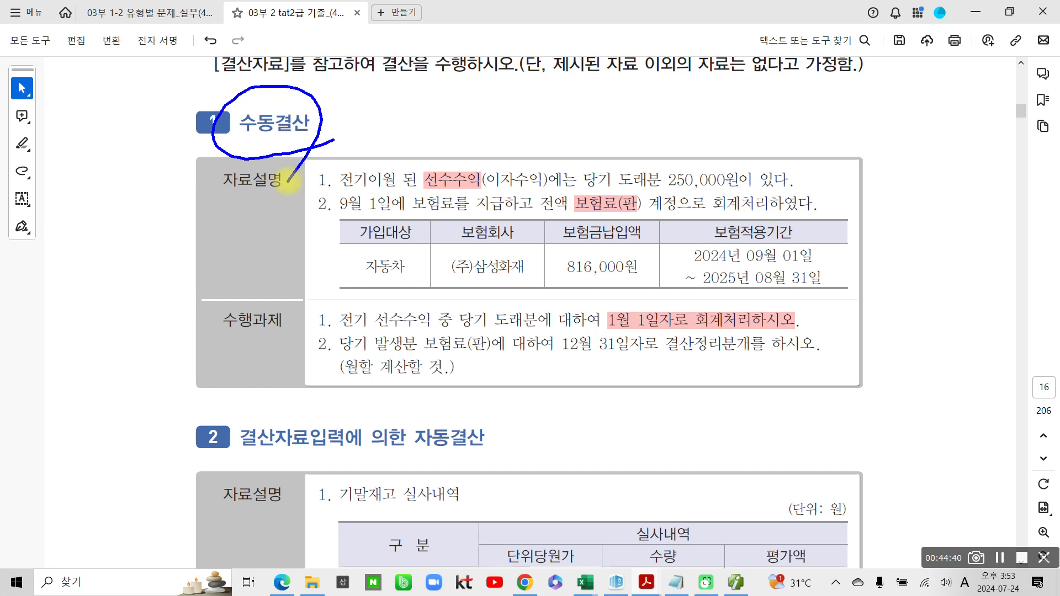
{"action": "mouse_move", "coordinate": [599, 304]}
{"action": "left_mouse_down"}
{"action": "mouse_move", "coordinate": [624, 344]}
{"action": "mouse_move", "coordinate": [607, 300]}
{"action": "left_mouse_up"}
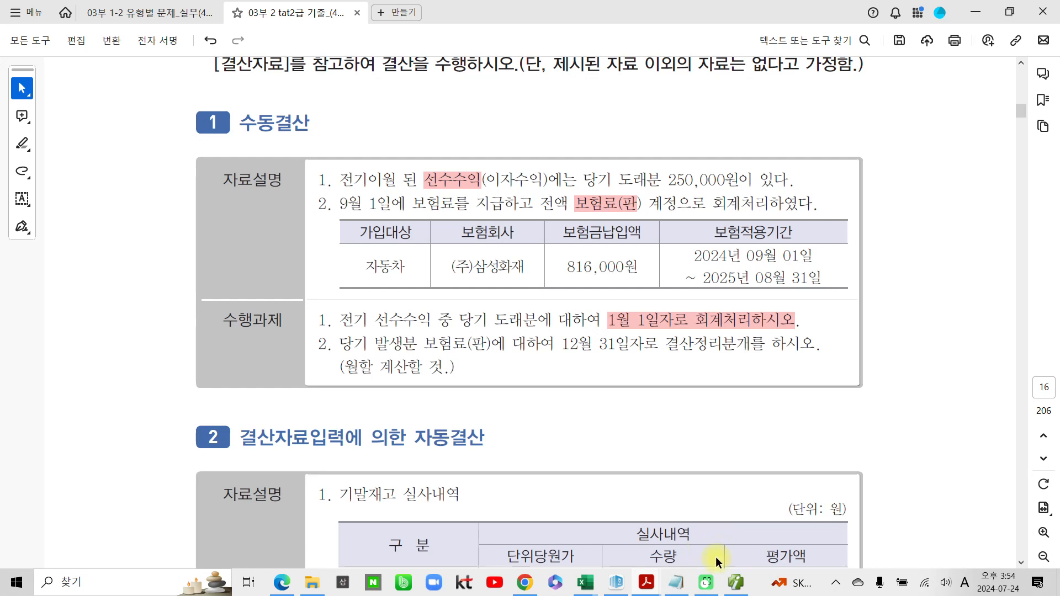
- Highlight 결산자료입력에 in the section 2 heading and tick the 원재료 and 제품 rows of the inventory table
{"action": "scroll", "coordinate": [486, 490], "scroll_direction": "down", "scroll_amount": 10}
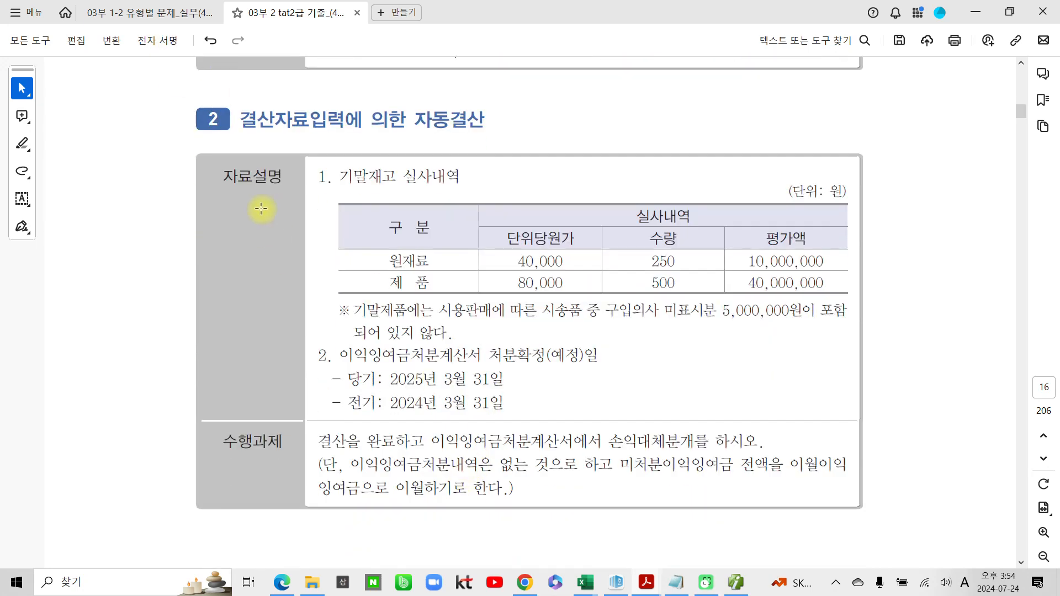
{"action": "mouse_move", "coordinate": [236, 118]}
{"action": "left_mouse_down"}
{"action": "mouse_move", "coordinate": [378, 118]}
{"action": "mouse_move", "coordinate": [389, 138]}
{"action": "left_mouse_up"}
{"action": "left_click", "coordinate": [411, 147]}
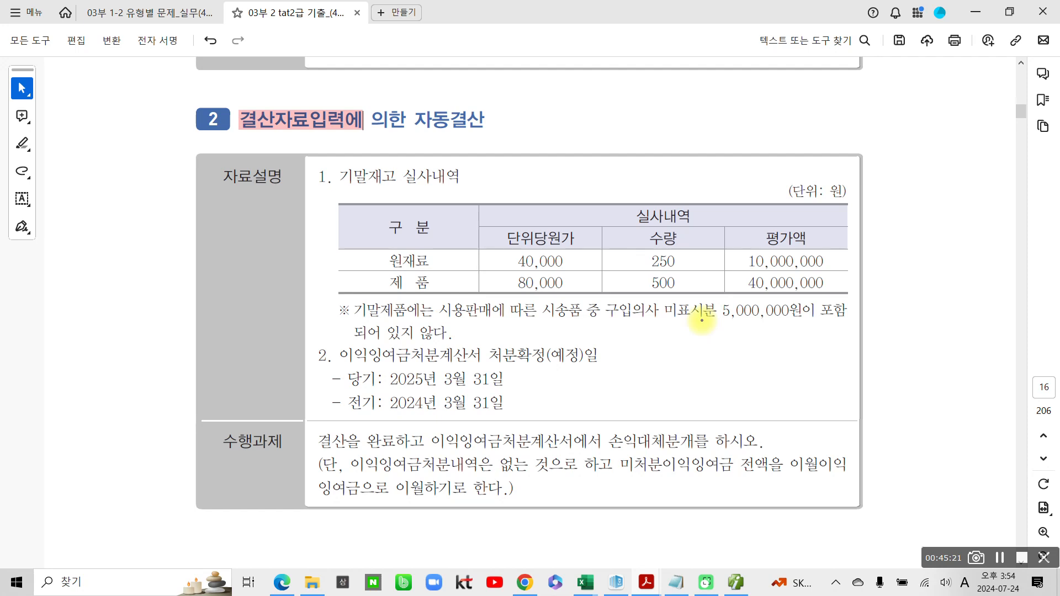
{"action": "mouse_move", "coordinate": [846, 239]}
{"action": "left_mouse_down"}
{"action": "mouse_move", "coordinate": [861, 250]}
{"action": "mouse_move", "coordinate": [877, 241]}
{"action": "left_mouse_up"}
{"action": "left_click_drag", "start_coordinate": [849, 276], "coordinate": [877, 273]}
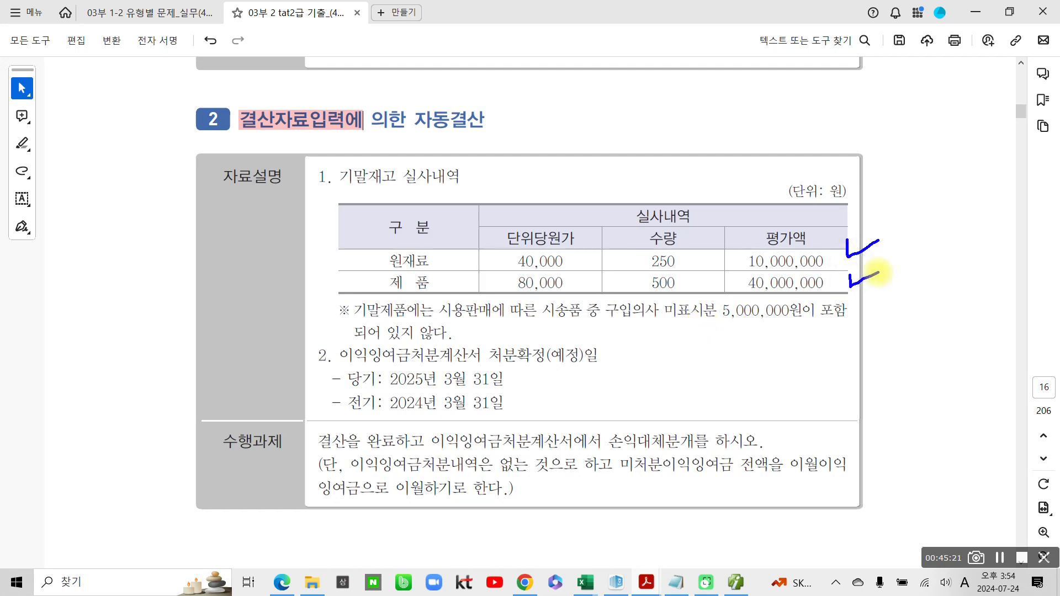
- Tick the ※ note on 기말제품, box 구입의사 미표시분 5,000,000원, and underline 포함되어 있지 않다
{"action": "left_click_drag", "start_coordinate": [328, 301], "coordinate": [347, 289]}
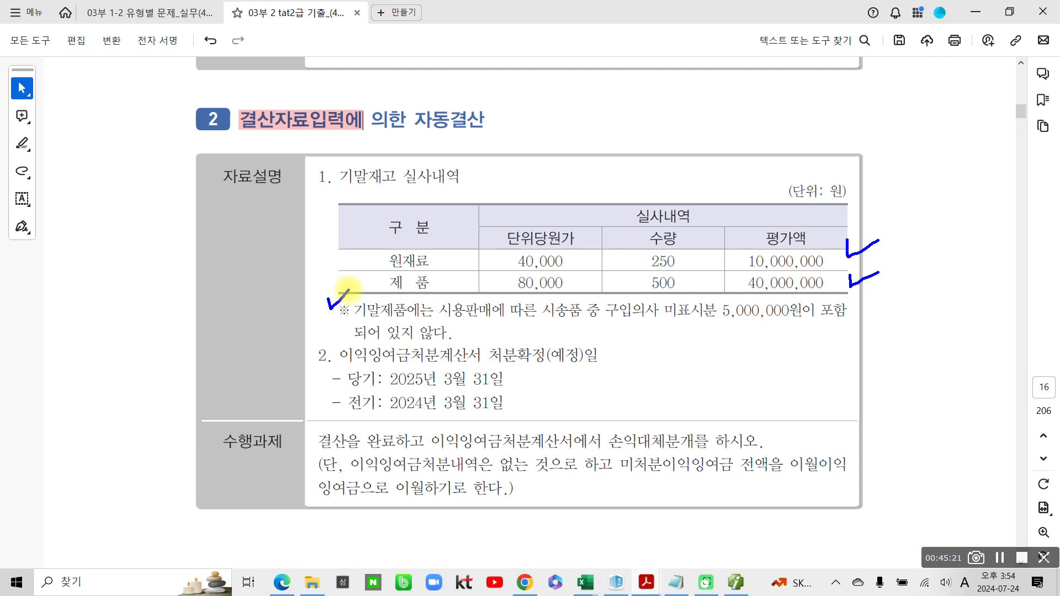
{"action": "mouse_move", "coordinate": [607, 301]}
{"action": "left_mouse_down"}
{"action": "mouse_move", "coordinate": [646, 324]}
{"action": "mouse_move", "coordinate": [805, 326]}
{"action": "left_mouse_up"}
{"action": "mouse_move", "coordinate": [629, 298]}
{"action": "left_mouse_down"}
{"action": "mouse_move", "coordinate": [778, 301]}
{"action": "mouse_move", "coordinate": [810, 308]}
{"action": "mouse_move", "coordinate": [808, 323]}
{"action": "left_mouse_up"}
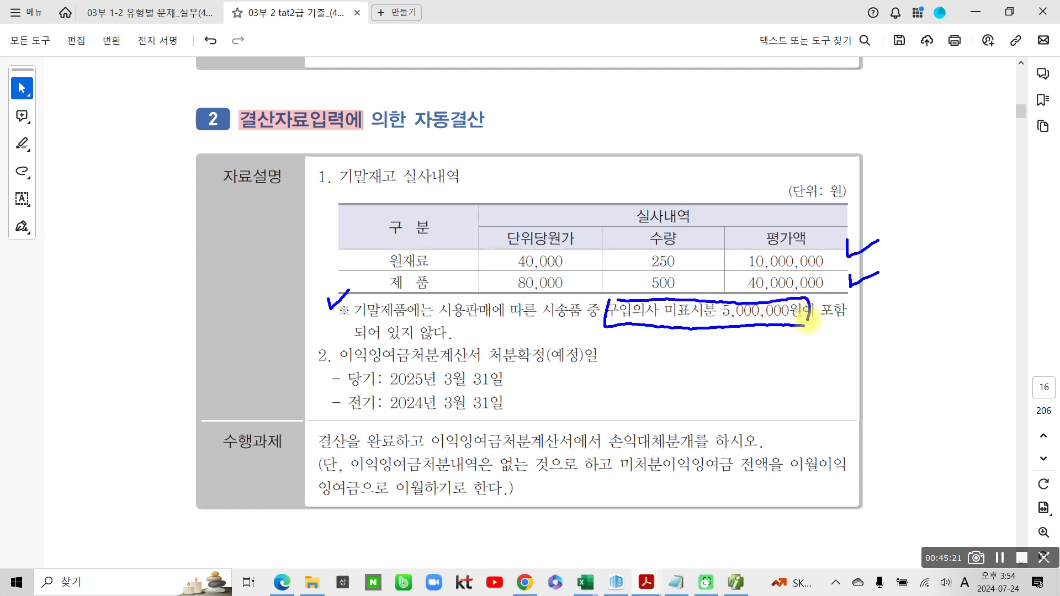
{"action": "left_click_drag", "start_coordinate": [826, 327], "coordinate": [860, 332]}
{"action": "left_click_drag", "start_coordinate": [359, 347], "coordinate": [443, 341]}
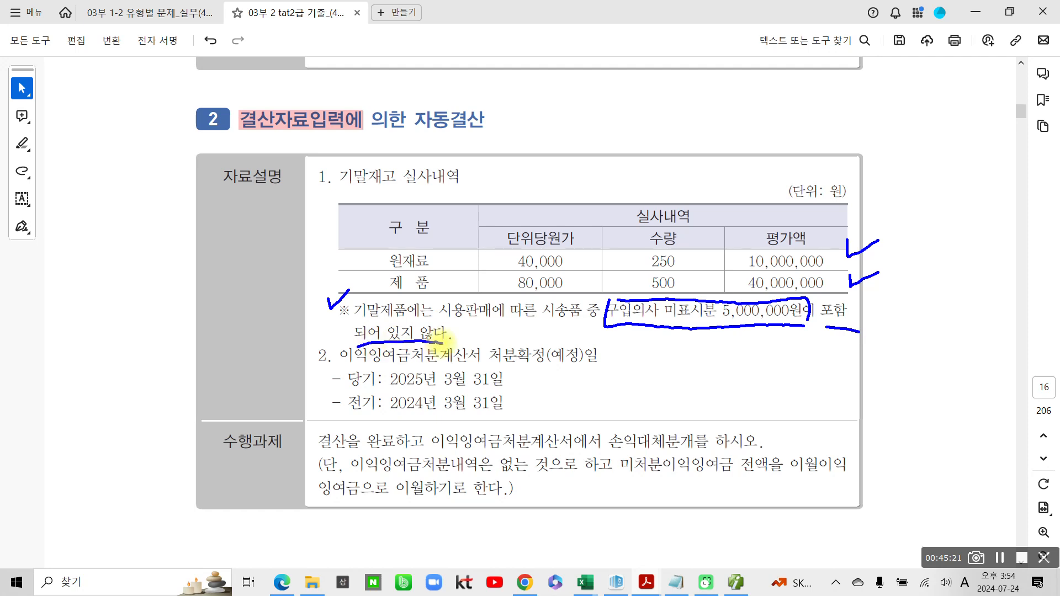
{"action": "left_click_drag", "start_coordinate": [362, 327], "coordinate": [402, 325]}
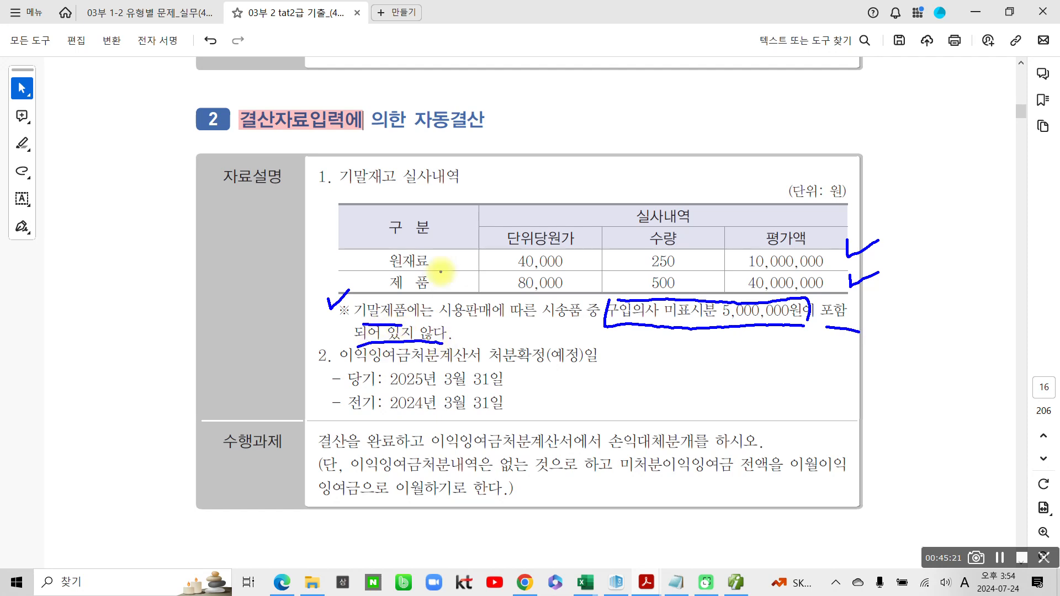
- Handwrite a 5,000,000 addition beside the 제품 row and ring it together with the 평가액 of 40,000,000
{"action": "mouse_move", "coordinate": [882, 278]}
{"action": "left_mouse_down"}
{"action": "mouse_move", "coordinate": [923, 272]}
{"action": "mouse_move", "coordinate": [896, 294]}
{"action": "left_mouse_up"}
{"action": "mouse_move", "coordinate": [934, 251]}
{"action": "left_mouse_down"}
{"action": "mouse_move", "coordinate": [923, 292]}
{"action": "mouse_move", "coordinate": [954, 266]}
{"action": "left_mouse_up"}
{"action": "left_click_drag", "start_coordinate": [944, 294], "coordinate": [944, 307]}
{"action": "mouse_move", "coordinate": [965, 267]}
{"action": "left_mouse_down"}
{"action": "mouse_move", "coordinate": [997, 278]}
{"action": "mouse_move", "coordinate": [1006, 269]}
{"action": "left_mouse_up"}
{"action": "left_click_drag", "start_coordinate": [1005, 305], "coordinate": [1006, 315]}
{"action": "left_click_drag", "start_coordinate": [1020, 292], "coordinate": [1043, 276]}
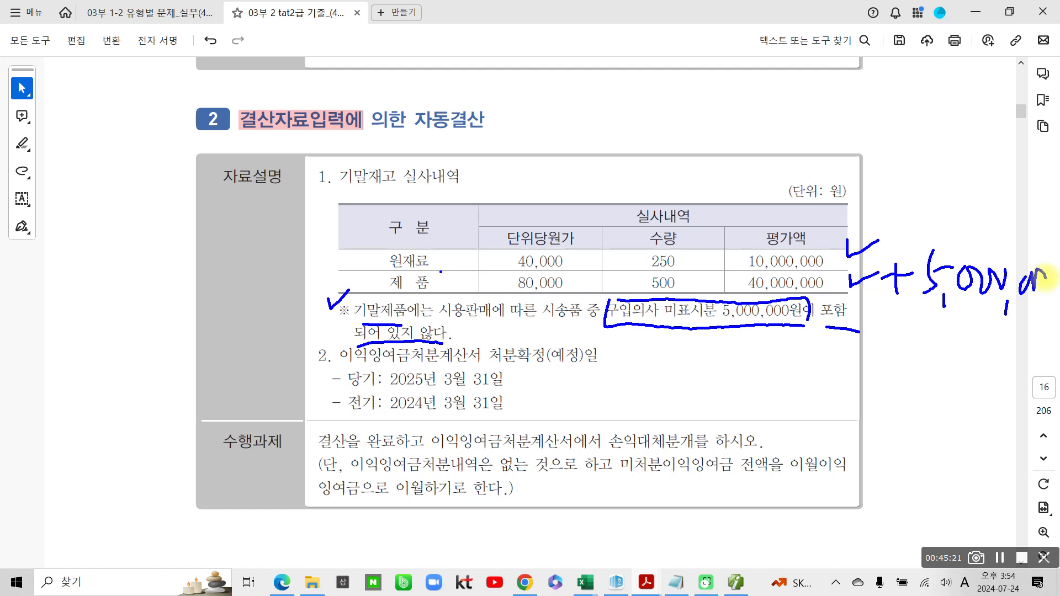
{"action": "mouse_move", "coordinate": [730, 275]}
{"action": "left_mouse_down"}
{"action": "mouse_move", "coordinate": [740, 310]}
{"action": "mouse_move", "coordinate": [983, 304]}
{"action": "mouse_move", "coordinate": [994, 246]}
{"action": "mouse_move", "coordinate": [728, 279]}
{"action": "left_mouse_up"}
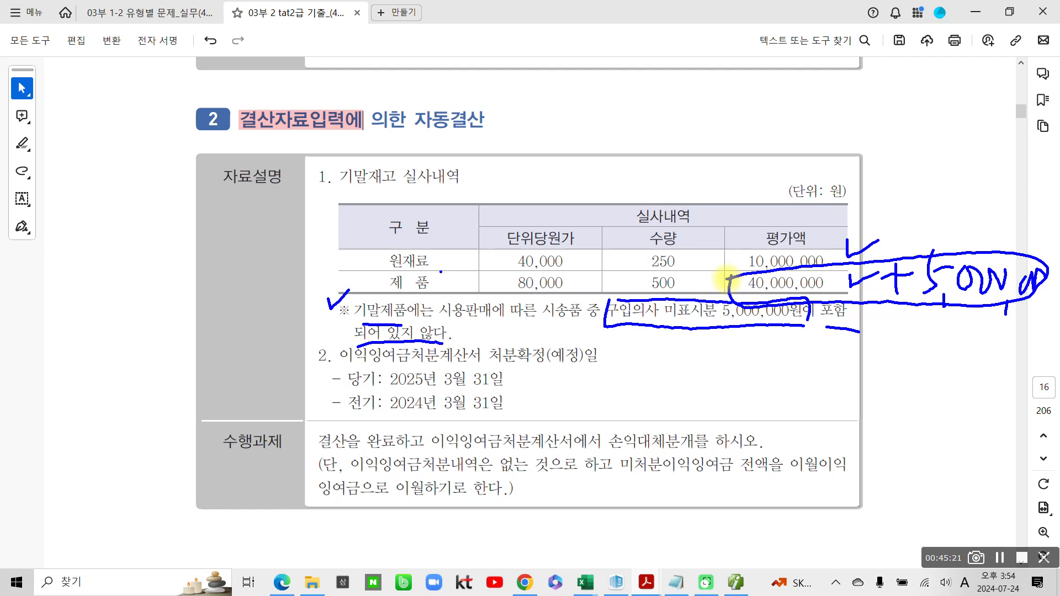
- Mark 이익잉여금처분계산서 처분확정(예정)일 and its 당기 and 전기 dates, and ring 수행과제 with its task text
{"action": "left_click_drag", "start_coordinate": [358, 371], "coordinate": [582, 380]}
{"action": "mouse_move", "coordinate": [513, 369]}
{"action": "left_mouse_down"}
{"action": "mouse_move", "coordinate": [513, 389]}
{"action": "mouse_move", "coordinate": [551, 367]}
{"action": "left_mouse_up"}
{"action": "left_click_drag", "start_coordinate": [513, 400], "coordinate": [552, 396]}
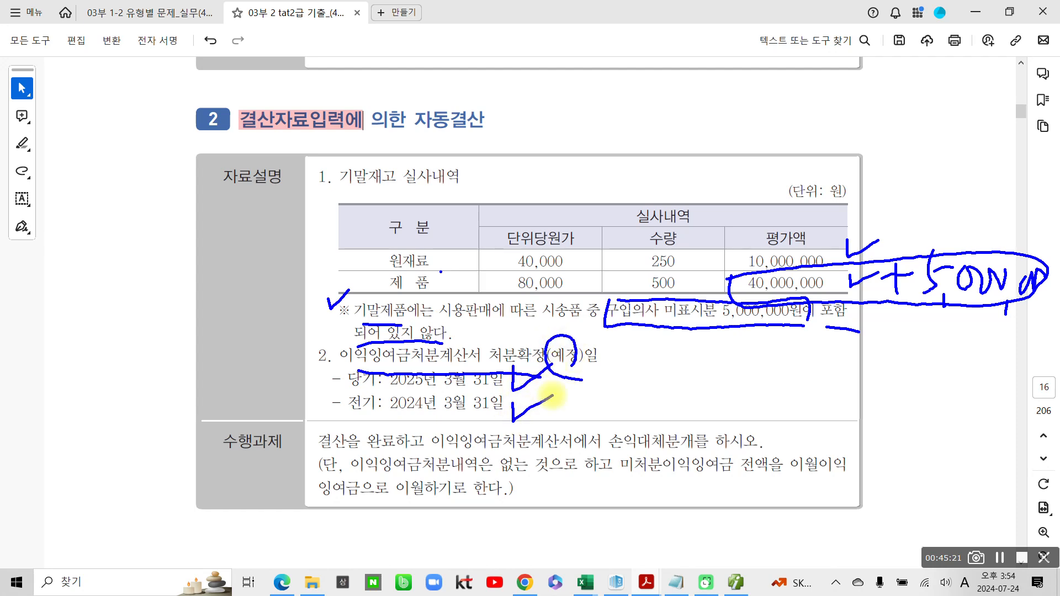
{"action": "mouse_move", "coordinate": [259, 415]}
{"action": "left_mouse_down"}
{"action": "mouse_move", "coordinate": [221, 464]}
{"action": "mouse_move", "coordinate": [278, 462]}
{"action": "left_mouse_up"}
{"action": "mouse_move", "coordinate": [321, 433]}
{"action": "left_mouse_down"}
{"action": "mouse_move", "coordinate": [309, 452]}
{"action": "mouse_move", "coordinate": [815, 524]}
{"action": "mouse_move", "coordinate": [655, 410]}
{"action": "mouse_move", "coordinate": [317, 430]}
{"action": "left_mouse_up"}
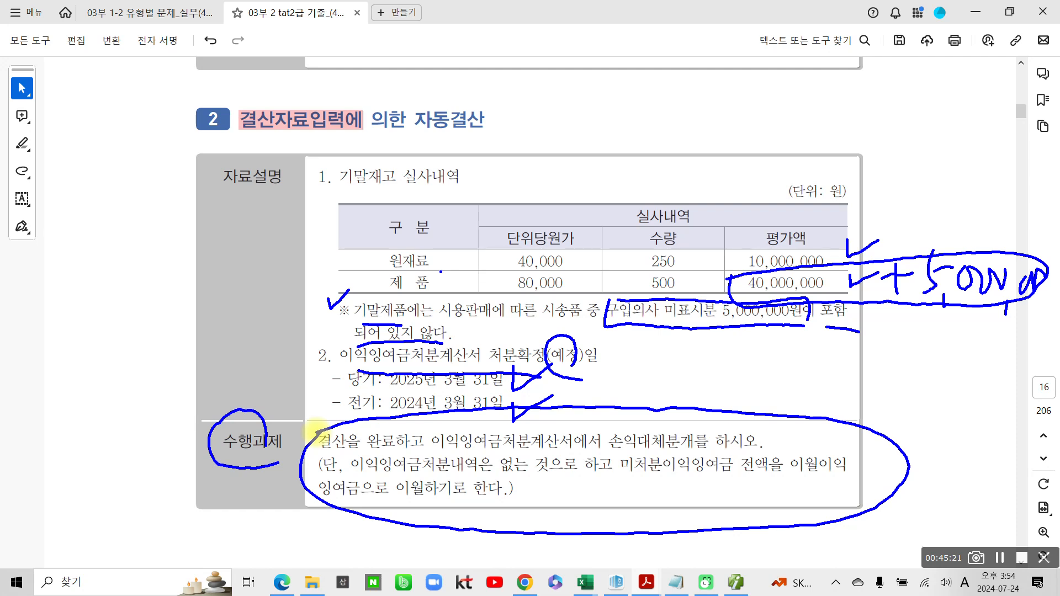
- Ring 결산자료입력 in the section heading and 기말재고 실사내역 in item 1, and link them with an arrow
{"action": "mouse_move", "coordinate": [336, 193]}
{"action": "left_mouse_down"}
{"action": "mouse_move", "coordinate": [483, 196]}
{"action": "mouse_move", "coordinate": [331, 144]}
{"action": "mouse_move", "coordinate": [351, 209]}
{"action": "left_mouse_up"}
{"action": "mouse_move", "coordinate": [301, 150]}
{"action": "left_mouse_down"}
{"action": "mouse_move", "coordinate": [292, 80]}
{"action": "mouse_move", "coordinate": [323, 145]}
{"action": "left_mouse_up"}
{"action": "mouse_move", "coordinate": [270, 177]}
{"action": "left_mouse_down"}
{"action": "mouse_move", "coordinate": [264, 200]}
{"action": "mouse_move", "coordinate": [319, 193]}
{"action": "mouse_move", "coordinate": [324, 205]}
{"action": "left_mouse_up"}
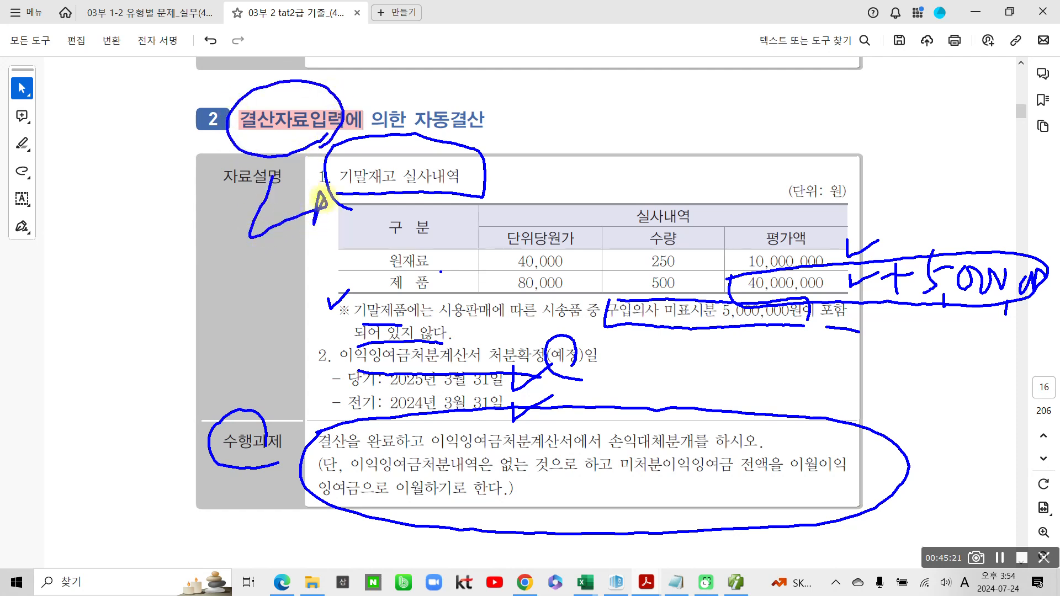
- Underline 결산을 완료하고 and the 이익잉여금처분계산서 instruction in 수행과제, tick item 2, and ring 손익대체분개
{"action": "mouse_move", "coordinate": [318, 436]}
{"action": "left_mouse_down"}
{"action": "mouse_move", "coordinate": [411, 451]}
{"action": "mouse_move", "coordinate": [427, 429]}
{"action": "mouse_move", "coordinate": [629, 456]}
{"action": "mouse_move", "coordinate": [776, 446]}
{"action": "mouse_move", "coordinate": [790, 428]}
{"action": "left_mouse_up"}
{"action": "left_click_drag", "start_coordinate": [307, 344], "coordinate": [344, 329]}
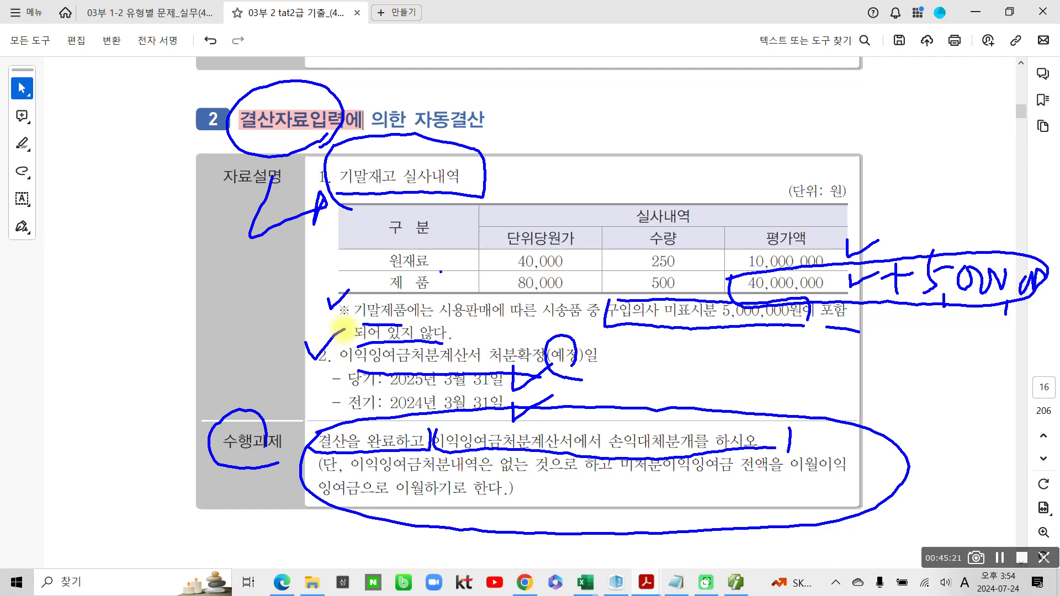
{"action": "mouse_move", "coordinate": [611, 469]}
{"action": "left_mouse_down"}
{"action": "mouse_move", "coordinate": [597, 448]}
{"action": "mouse_move", "coordinate": [669, 473]}
{"action": "left_mouse_up"}
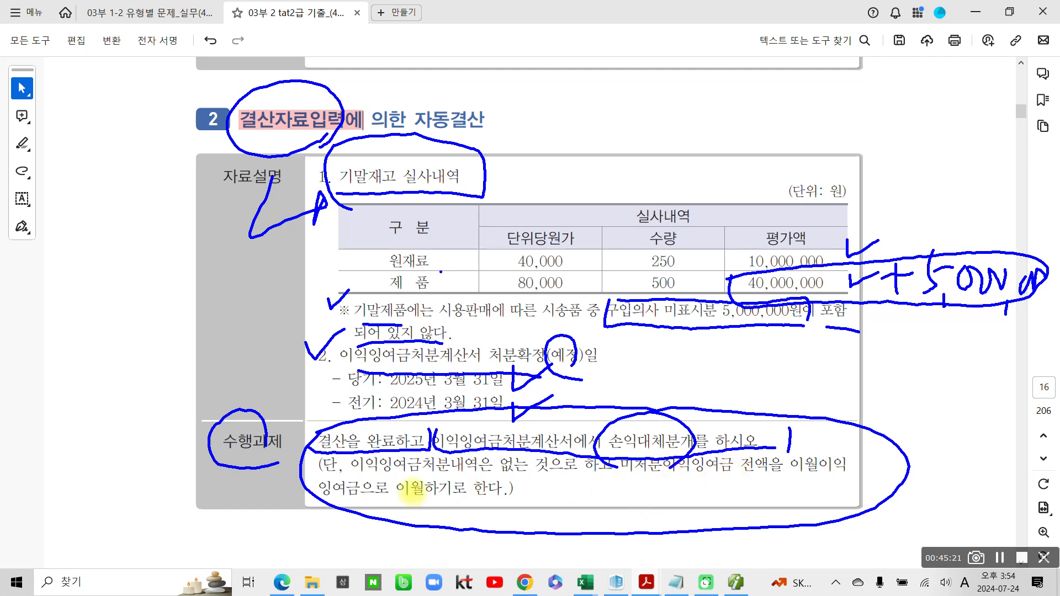
- Underline the parenthetical condition in 수행과제, from 이익잉여금처분내역은 없는 것으로 하고 through 이월하기로 한다
{"action": "left_click_drag", "start_coordinate": [361, 476], "coordinate": [496, 474]}
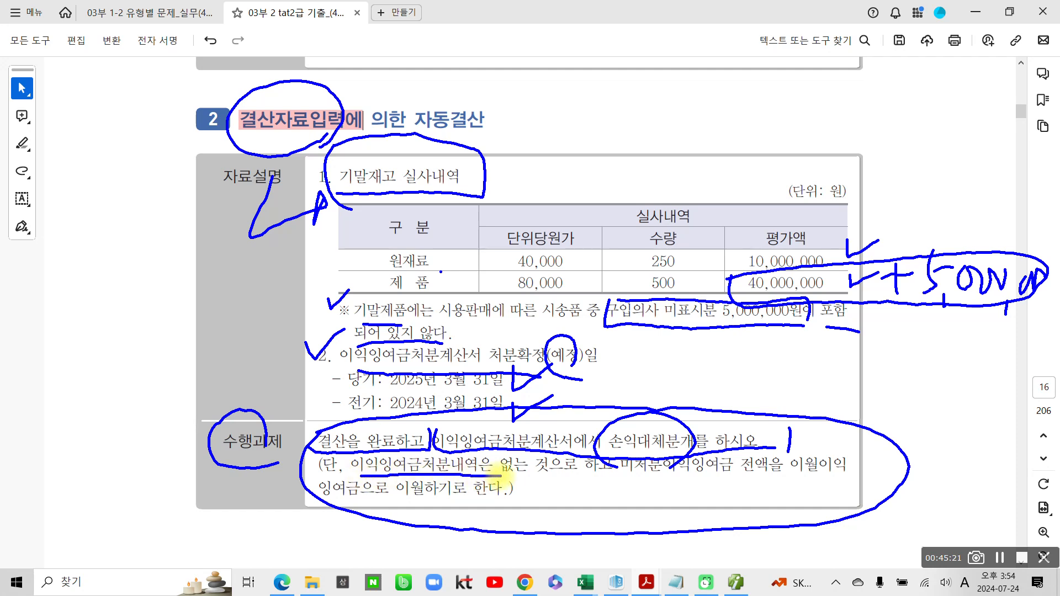
{"action": "left_click_drag", "start_coordinate": [503, 476], "coordinate": [855, 478]}
{"action": "left_click_drag", "start_coordinate": [313, 506], "coordinate": [501, 506]}
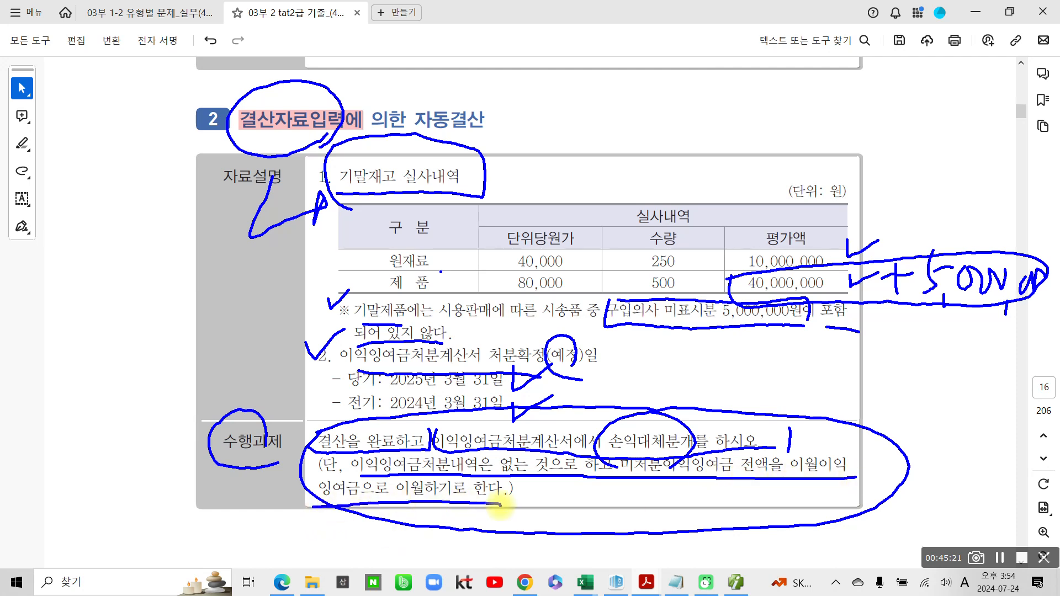
{"action": "mouse_move", "coordinate": [719, 486]}
{"action": "left_mouse_down"}
{"action": "mouse_move", "coordinate": [735, 456]}
{"action": "mouse_move", "coordinate": [728, 492]}
{"action": "mouse_move", "coordinate": [847, 481]}
{"action": "left_mouse_up"}
{"action": "left_click_drag", "start_coordinate": [328, 510], "coordinate": [481, 502]}
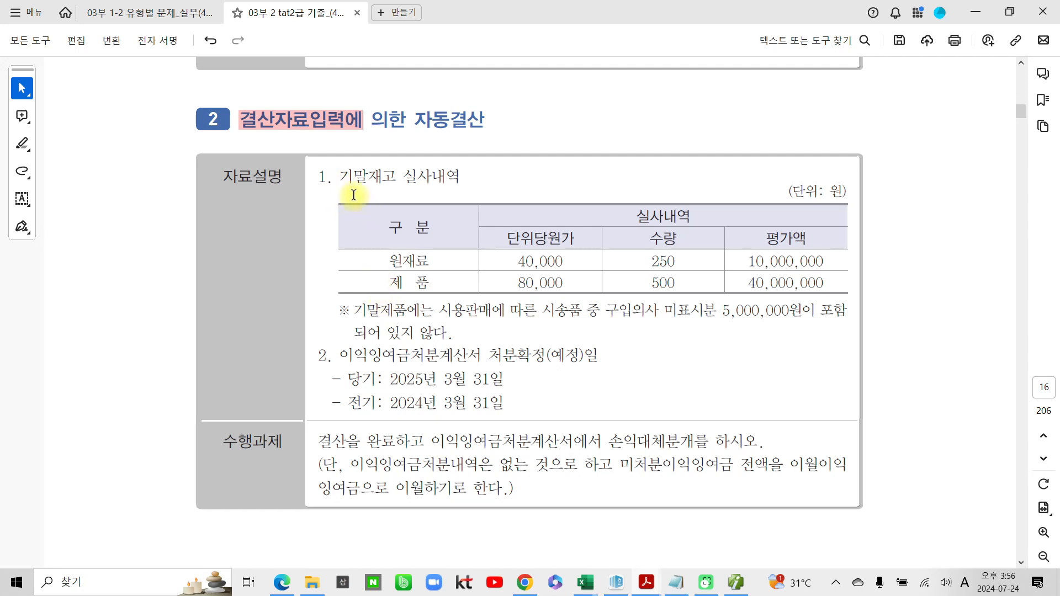
- Switch to the accounting program and open 결산자료입력 for the 2024 closing period from month 01 to month 12
{"action": "left_click", "coordinate": [728, 583]}
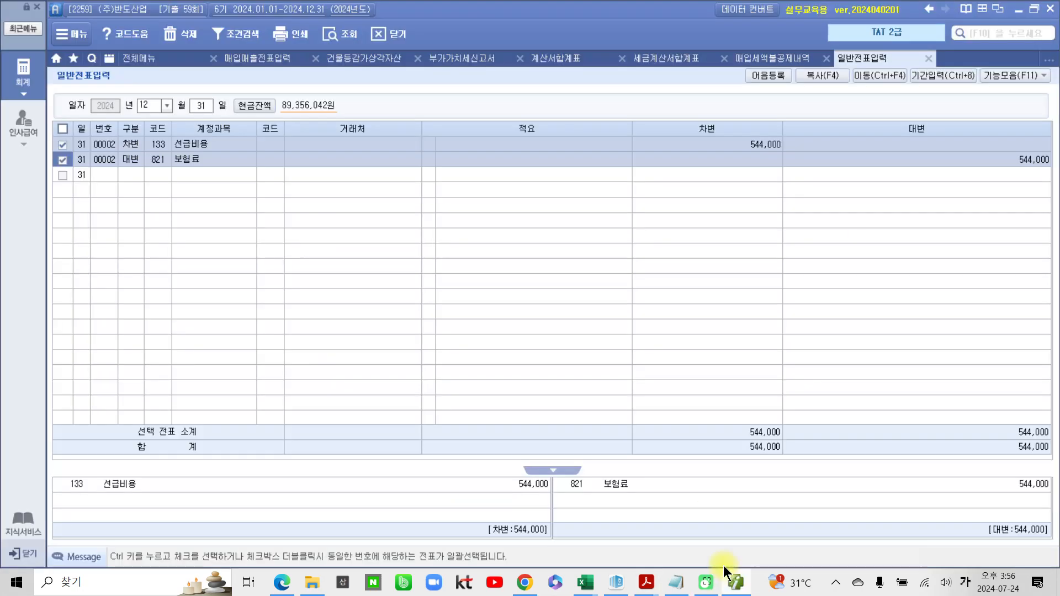
{"action": "left_click", "coordinate": [167, 61]}
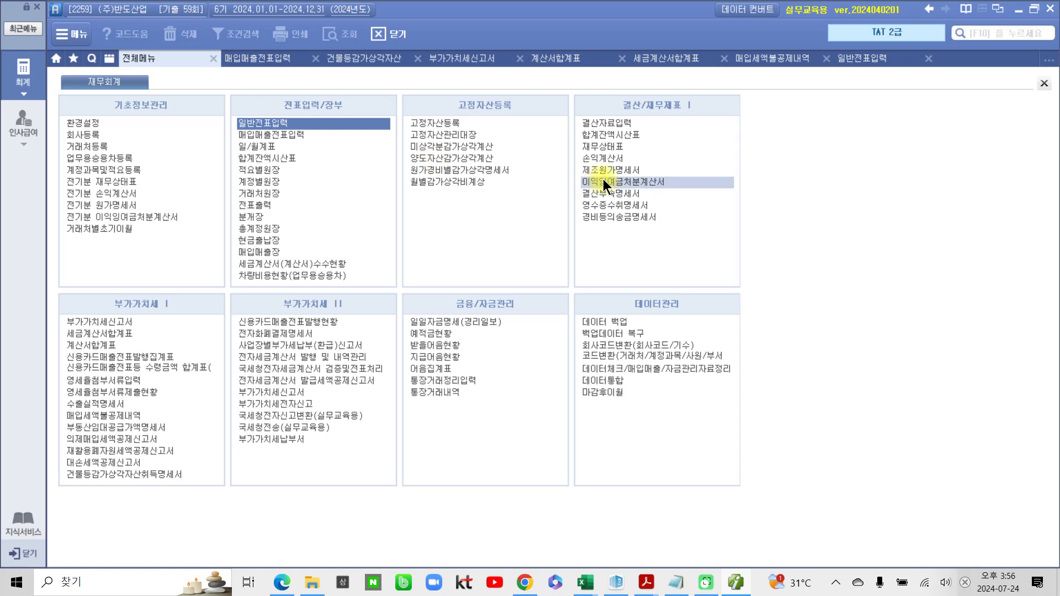
{"action": "left_click", "coordinate": [598, 122]}
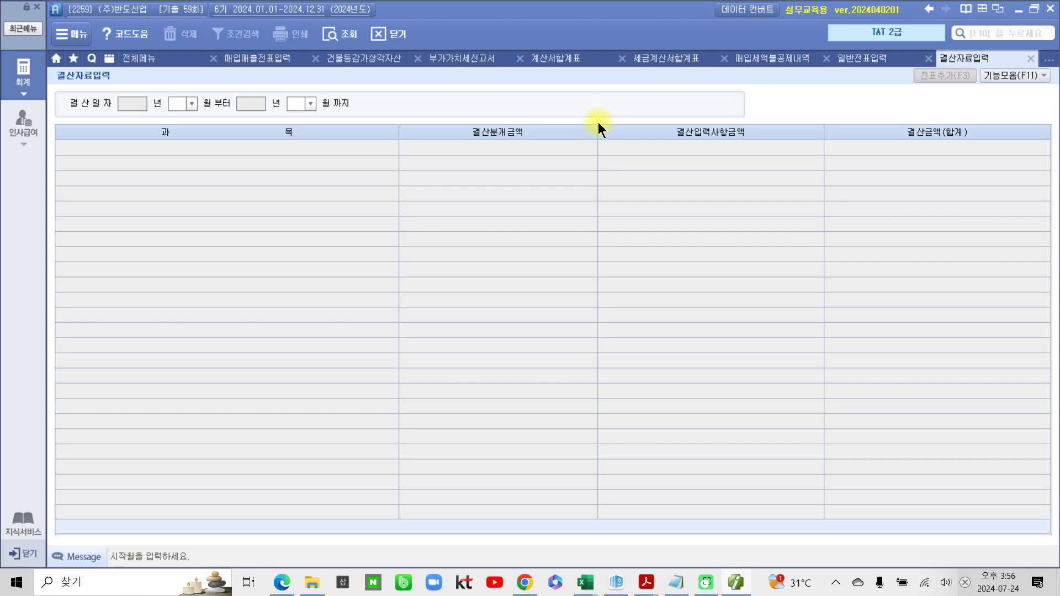
{"action": "type", "text": "1"}
{"action": "key", "text": "Return"}
{"action": "type", "text": "12"}
{"action": "key", "text": "Return"}
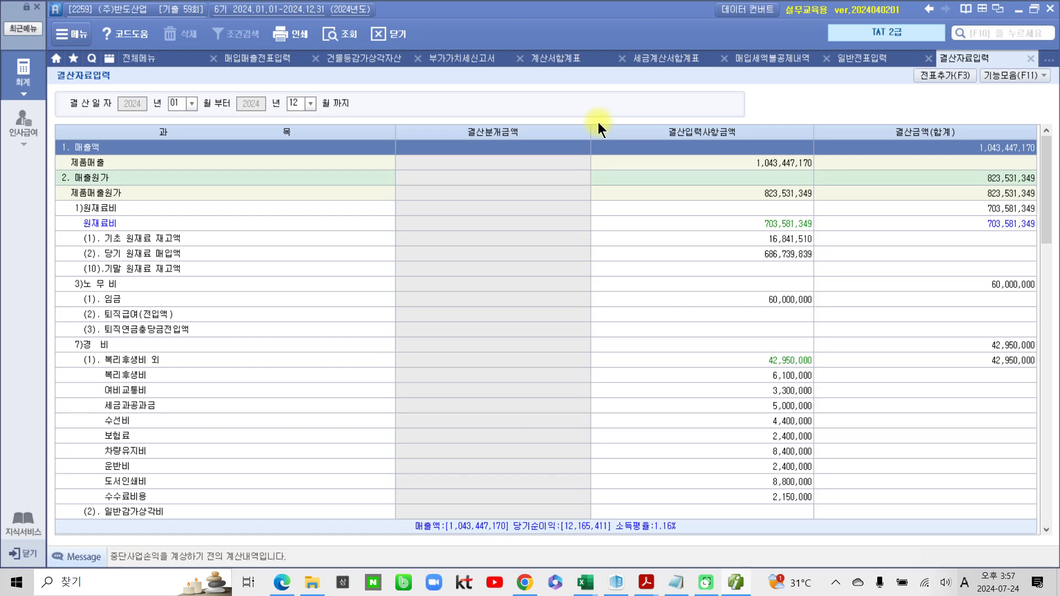
- Set 기말 원재료 재고액 under 원재료비 to 10,000,000 in 결산입력사항금액
{"action": "left_click", "coordinate": [131, 275]}
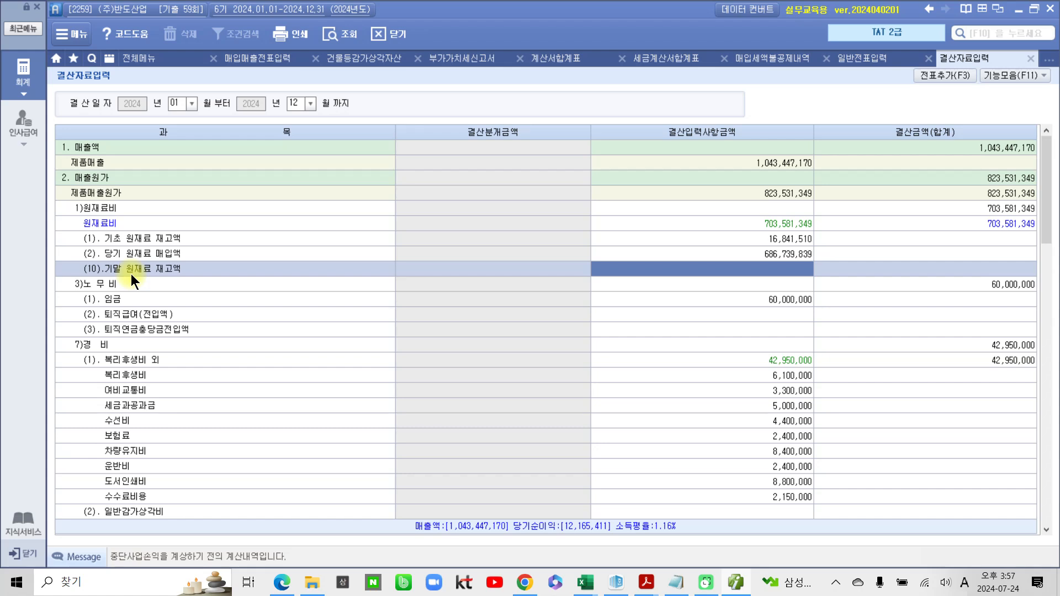
{"action": "left_click", "coordinate": [754, 271]}
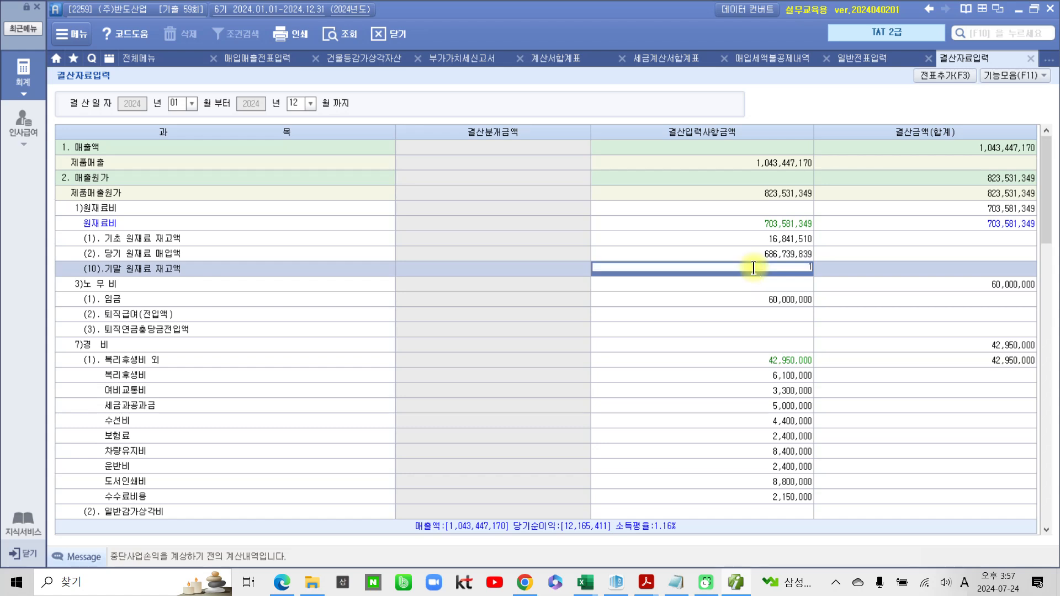
{"action": "type", "text": "10000000"}
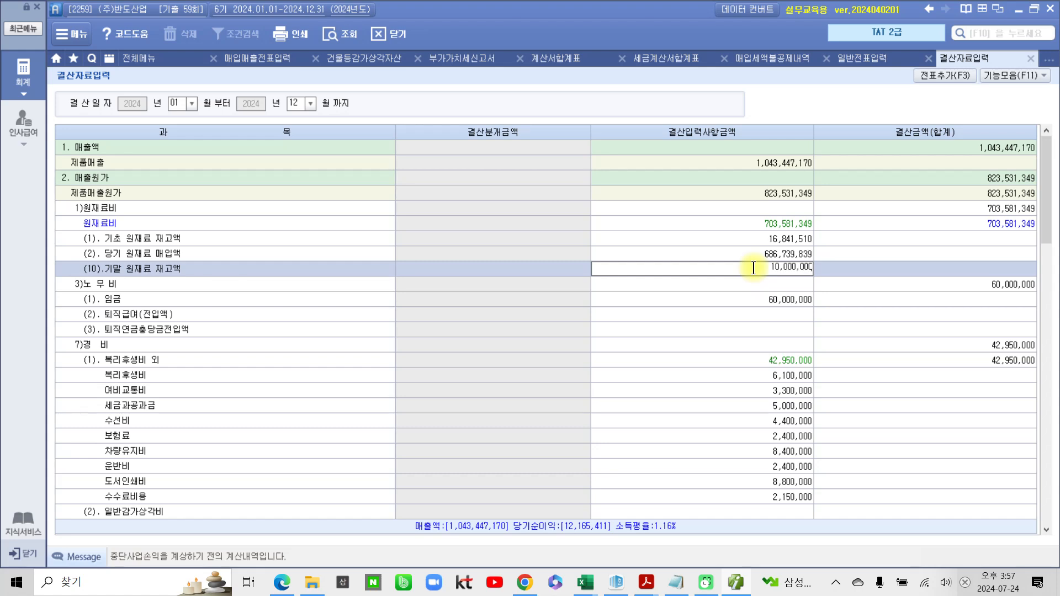
{"action": "key", "text": "Return"}
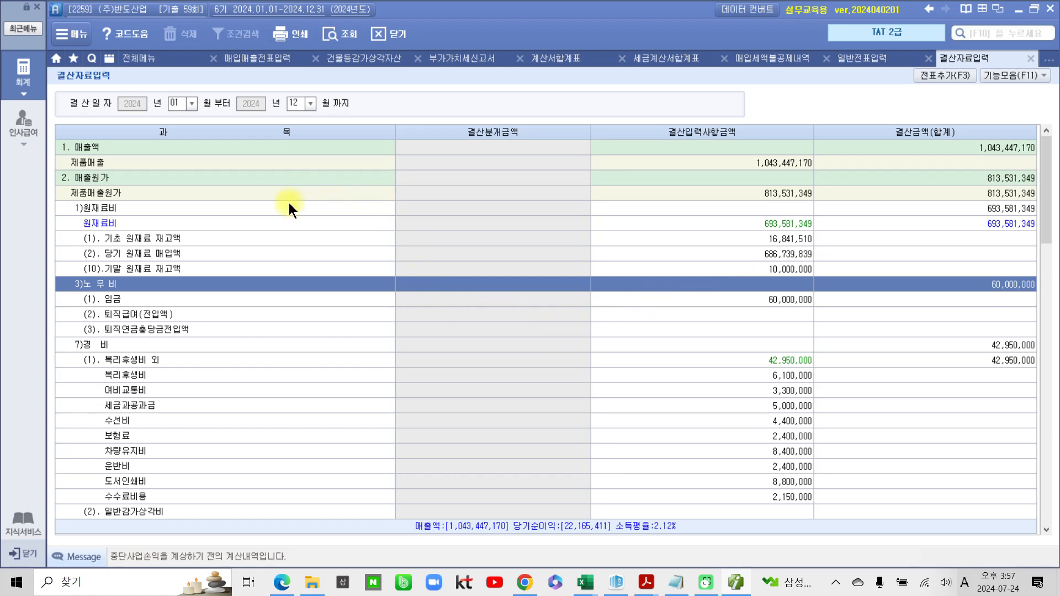
- Set 기말 제품 재고액 under 당기완성품제조원가 to 45,000,000 in 결산입력사항금액
{"action": "left_click", "coordinate": [217, 301]}
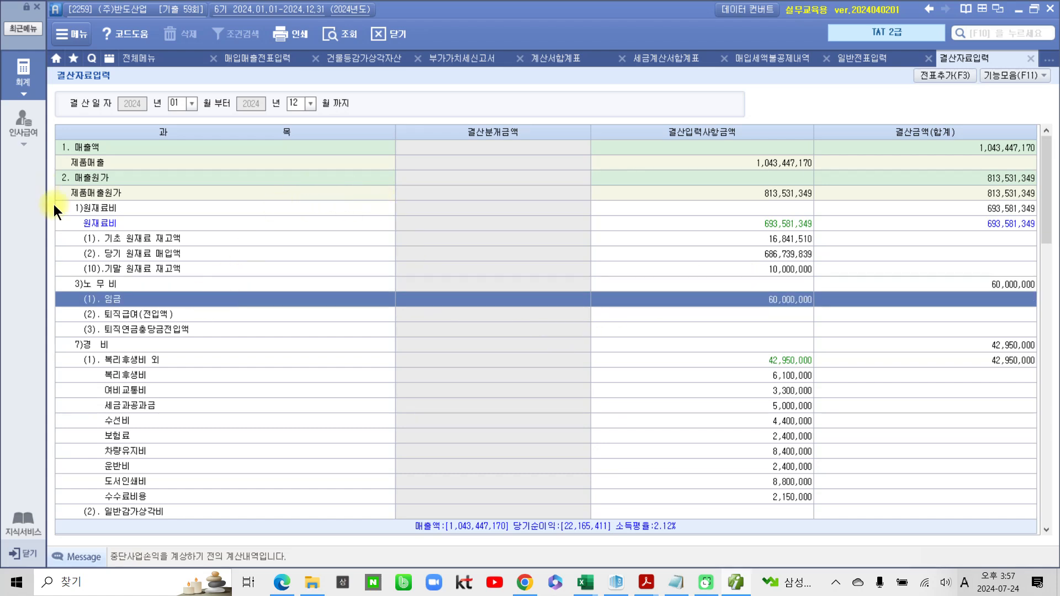
{"action": "scroll", "coordinate": [180, 323], "scroll_direction": "down", "scroll_amount": 6}
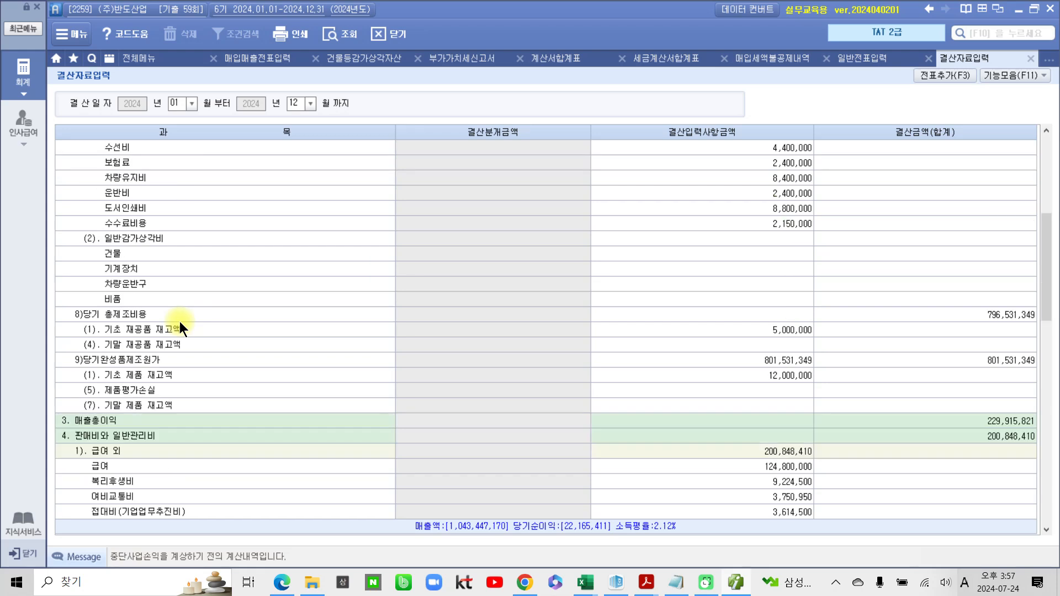
{"action": "left_click", "coordinate": [125, 407]}
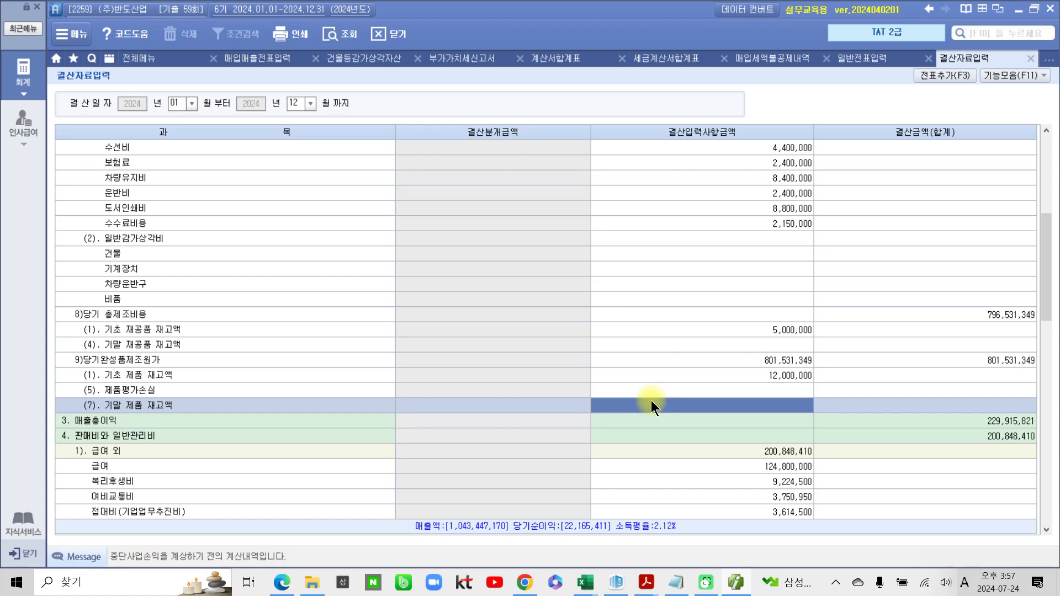
{"action": "type", "text": "45"}
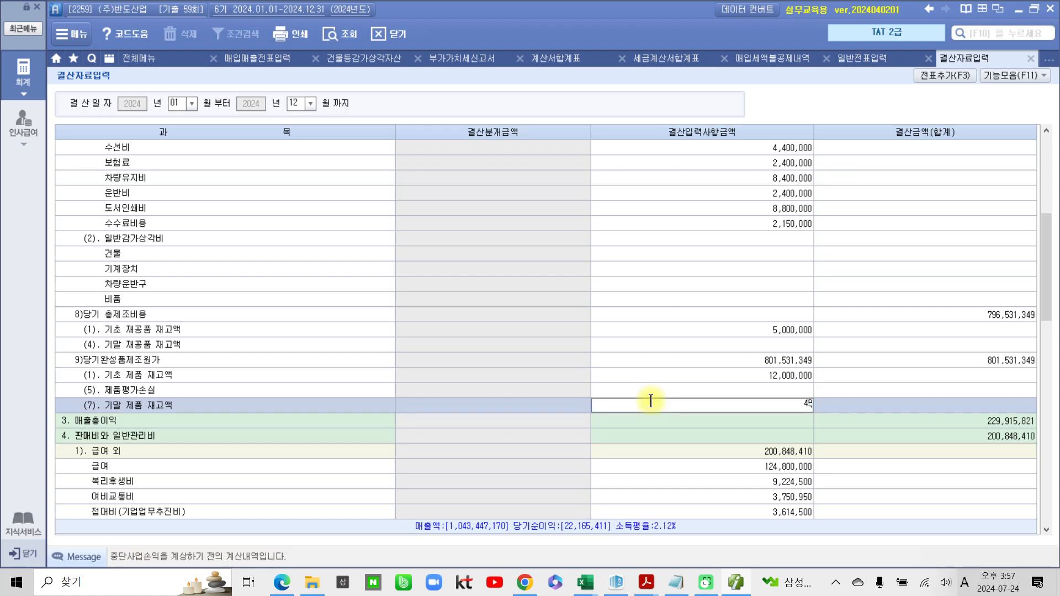
{"action": "type", "text": ",000,000"}
{"action": "key", "text": "Return"}
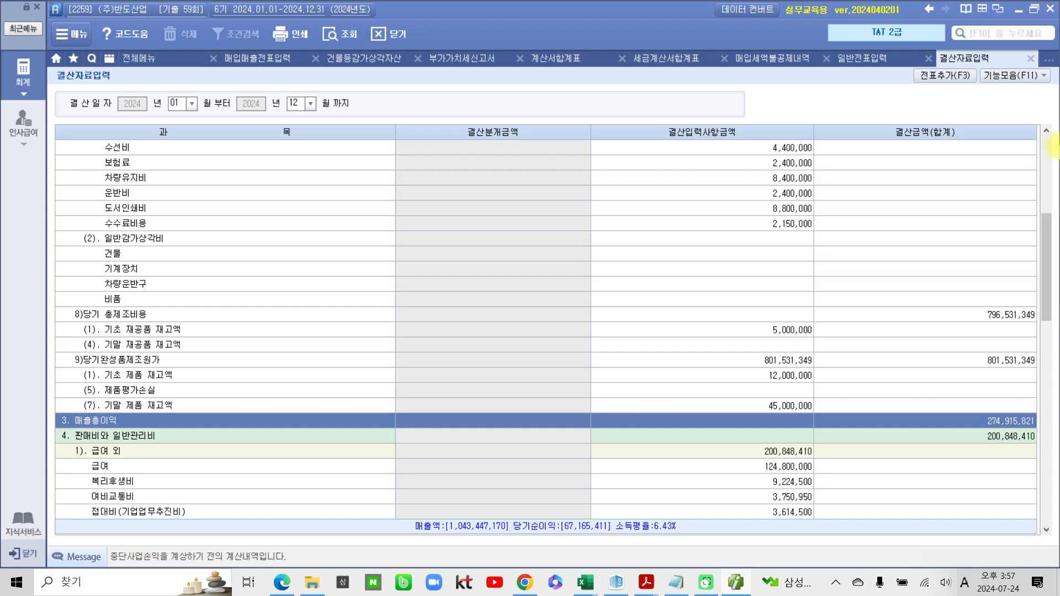
- Add the closing entries from 결산자료입력 to 일반전표 and accept the confirmation
{"action": "left_click", "coordinate": [946, 78]}
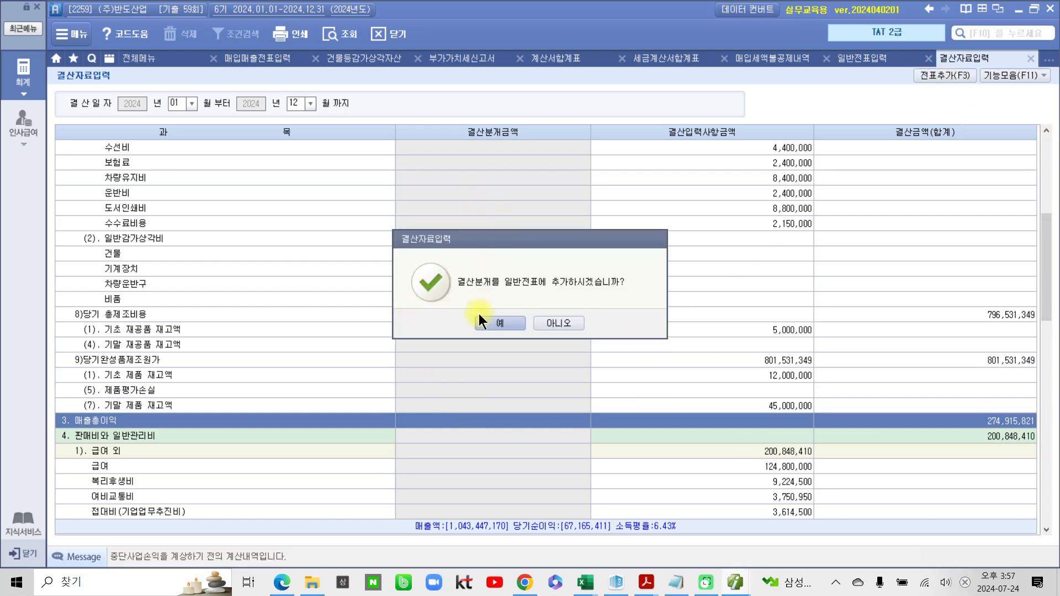
{"action": "left_click", "coordinate": [500, 322]}
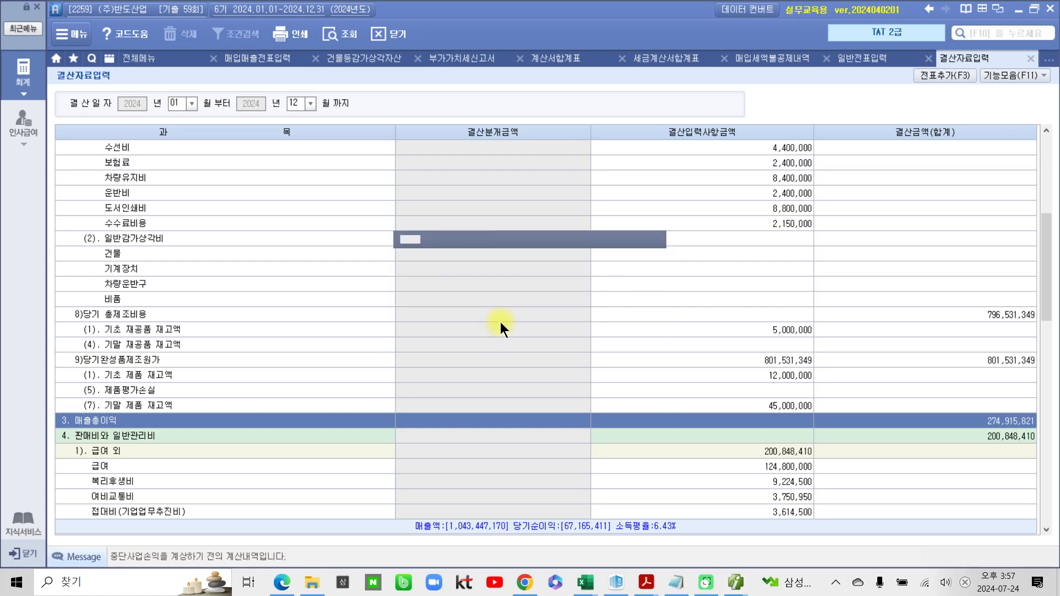
{"action": "left_click", "coordinate": [515, 317]}
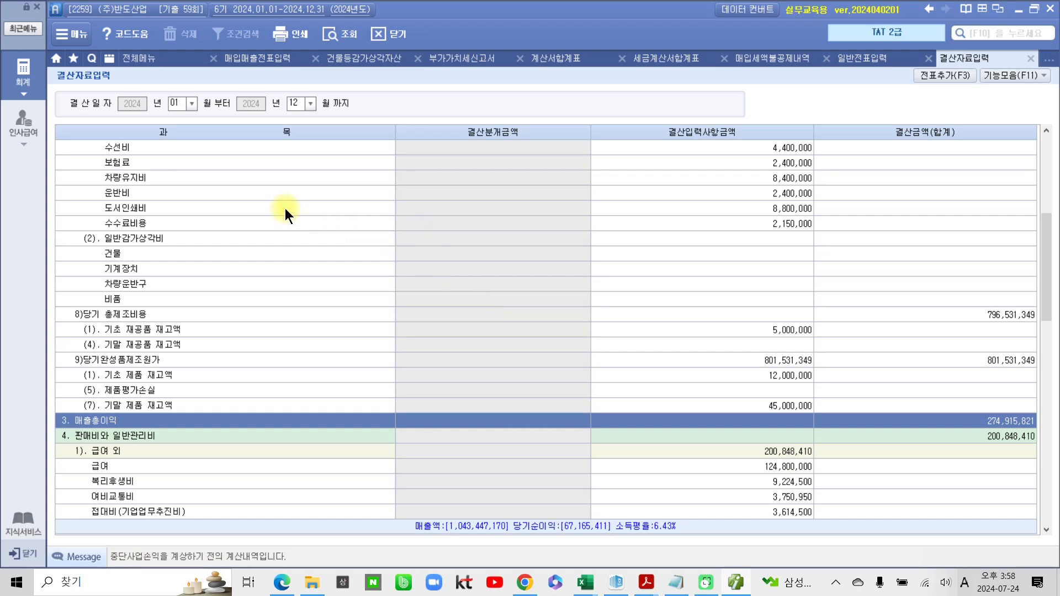
- Open 이익잉여금처분계산서 without loading saved data, and set 당기 처분 예정일 to 2025-03-31 and 전기 처분 확정일 to 2024-03-31
{"action": "left_click", "coordinate": [137, 55]}
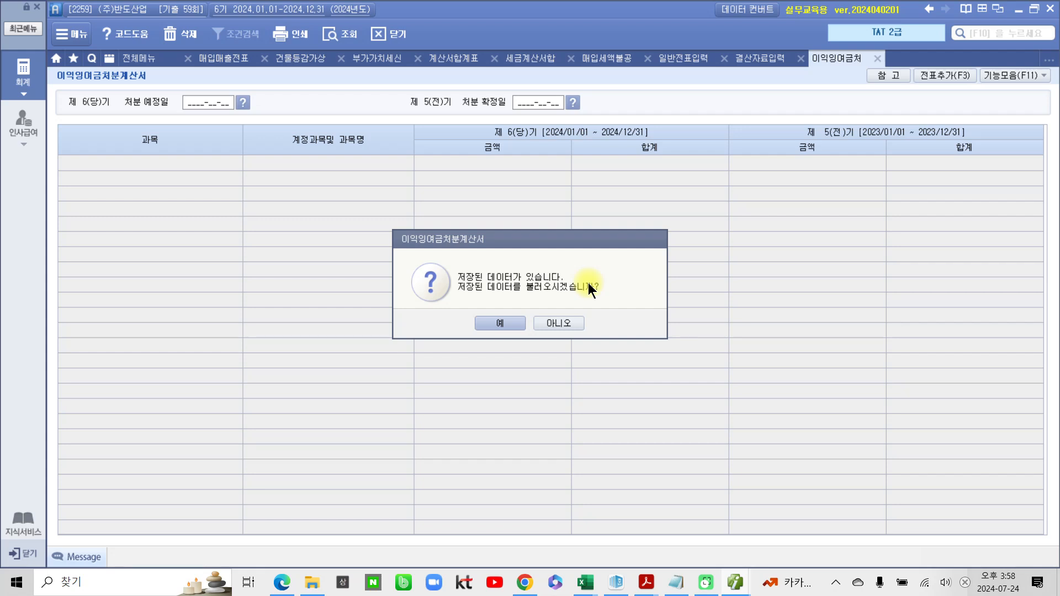
{"action": "left_click", "coordinate": [564, 325]}
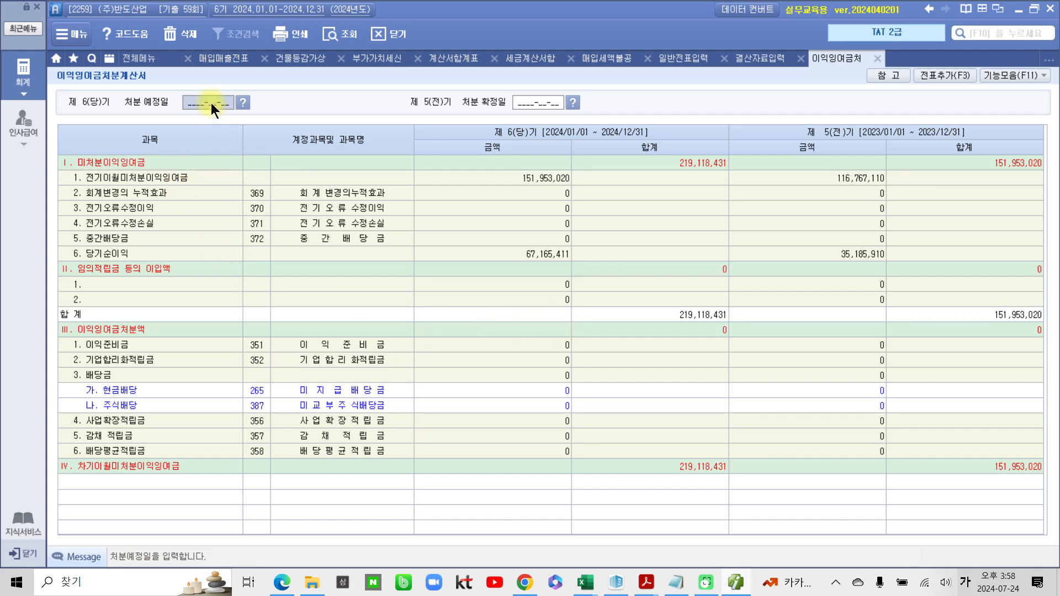
{"action": "type", "text": "2025-03-31"}
{"action": "key", "text": "Return"}
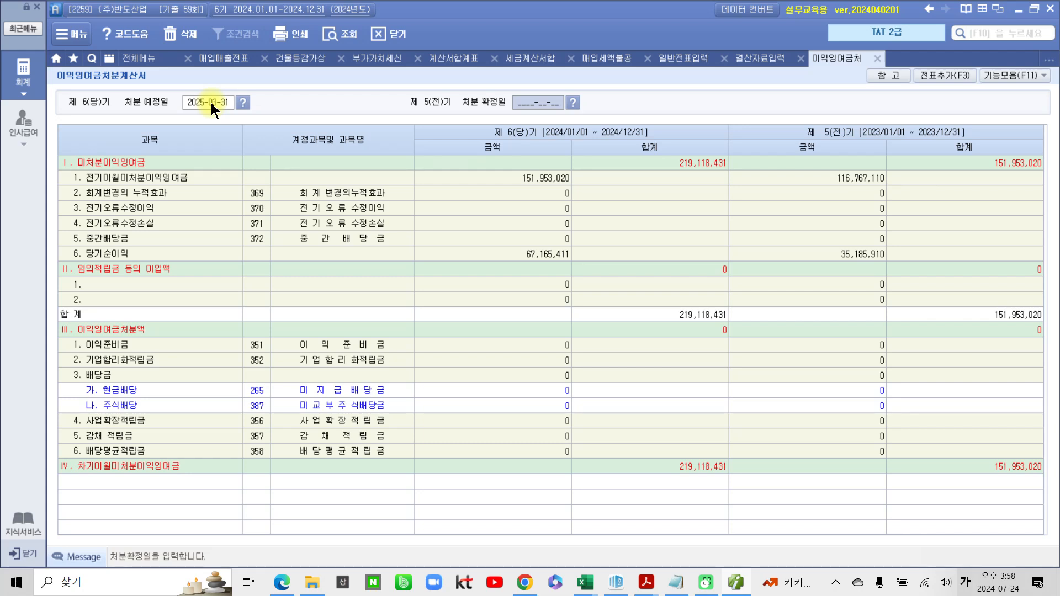
{"action": "type", "text": "2024-"}
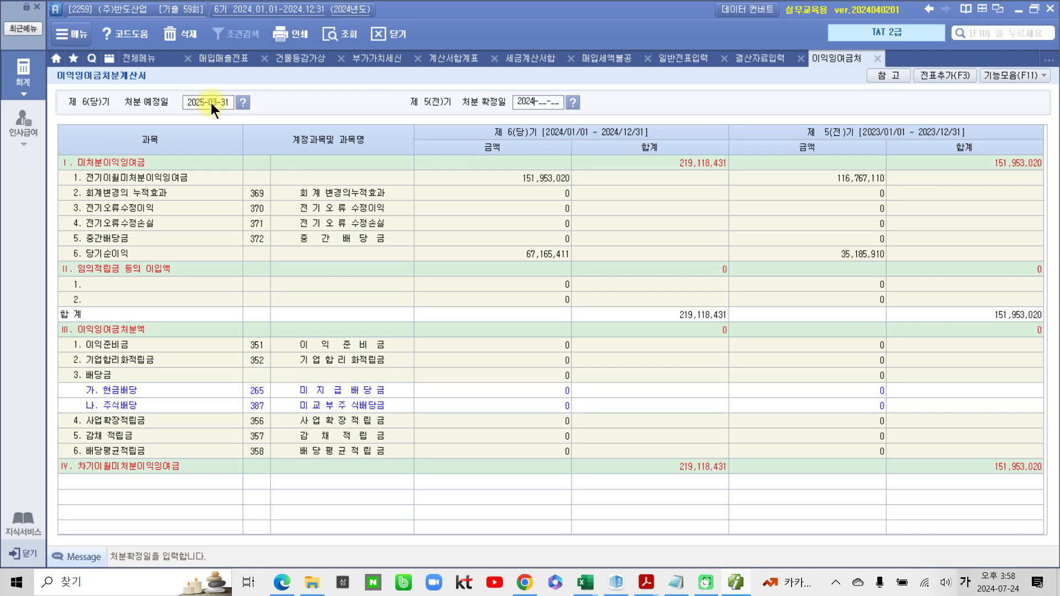
{"action": "type", "text": "03-31"}
{"action": "key", "text": "Return"}
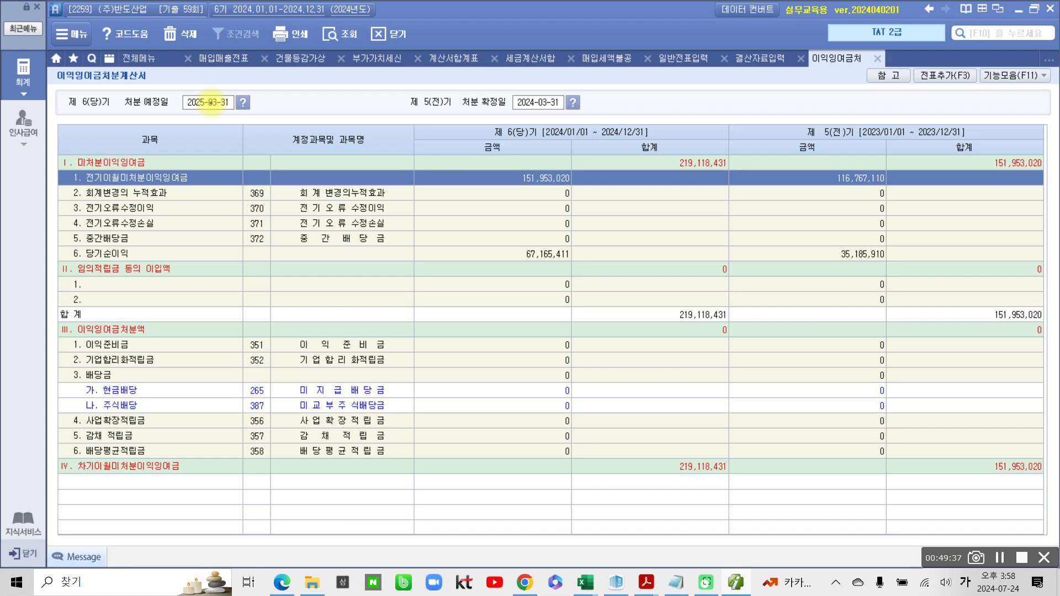
- Ring 처분액 in the 이익잉여금처분액 heading, bracket its items, and cross out their 당기 amounts
{"action": "mouse_move", "coordinate": [114, 323]}
{"action": "left_mouse_down"}
{"action": "mouse_move", "coordinate": [160, 320]}
{"action": "mouse_move", "coordinate": [115, 318]}
{"action": "left_mouse_up"}
{"action": "mouse_move", "coordinate": [59, 348]}
{"action": "left_mouse_down"}
{"action": "mouse_move", "coordinate": [43, 440]}
{"action": "mouse_move", "coordinate": [67, 470]}
{"action": "left_mouse_up"}
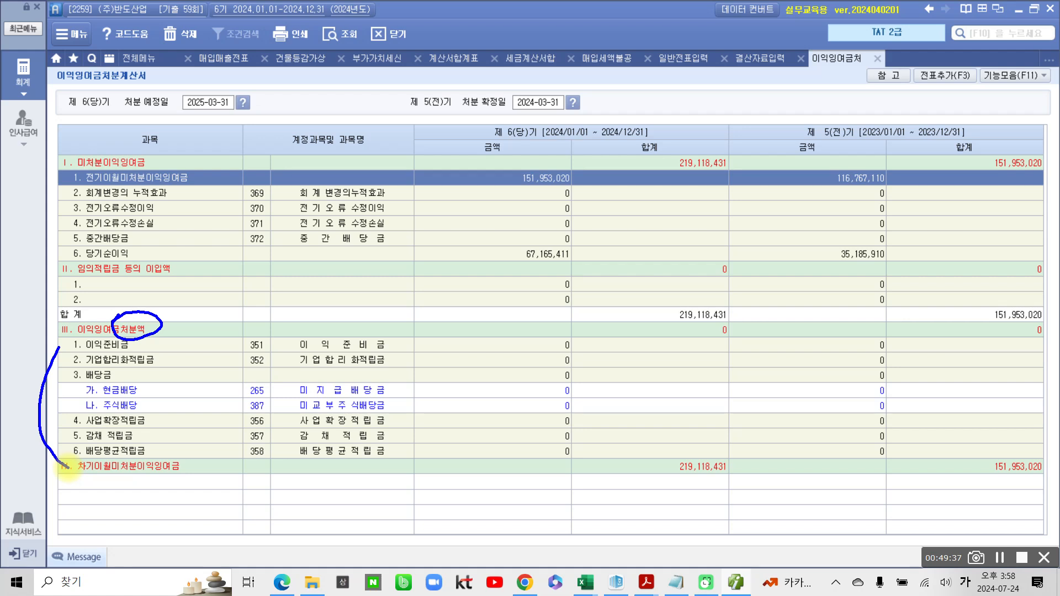
{"action": "left_click_drag", "start_coordinate": [547, 353], "coordinate": [463, 466]}
{"action": "left_click_drag", "start_coordinate": [468, 363], "coordinate": [563, 458]}
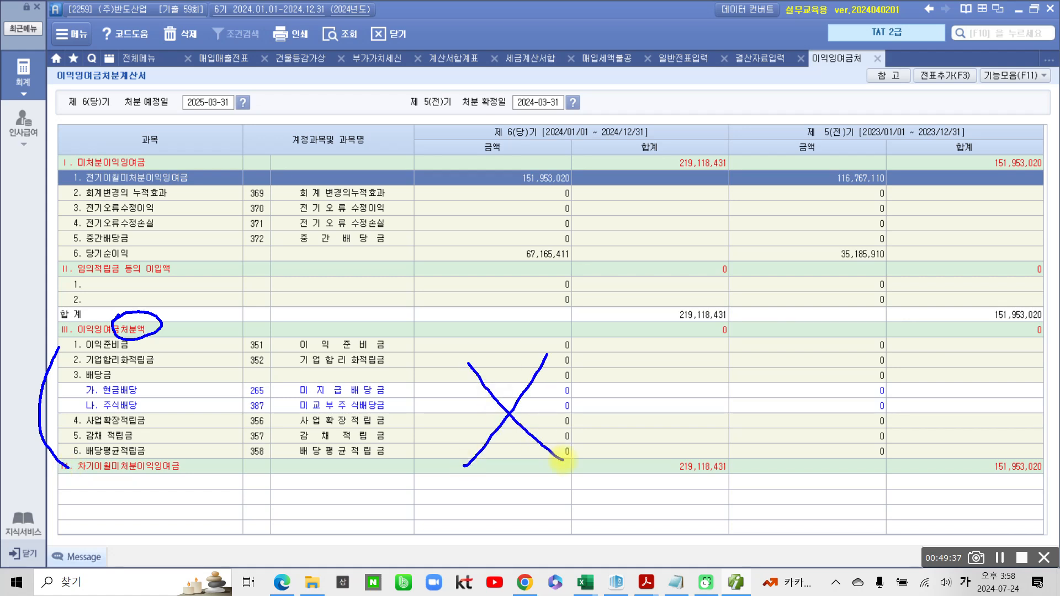
- Ring the 미처분이익잉여금 합계 for 전기 and for 당기, clearing the marks after each
{"action": "mouse_move", "coordinate": [1011, 202]}
{"action": "left_mouse_down"}
{"action": "mouse_move", "coordinate": [1021, 131]}
{"action": "mouse_move", "coordinate": [1011, 215]}
{"action": "left_mouse_up"}
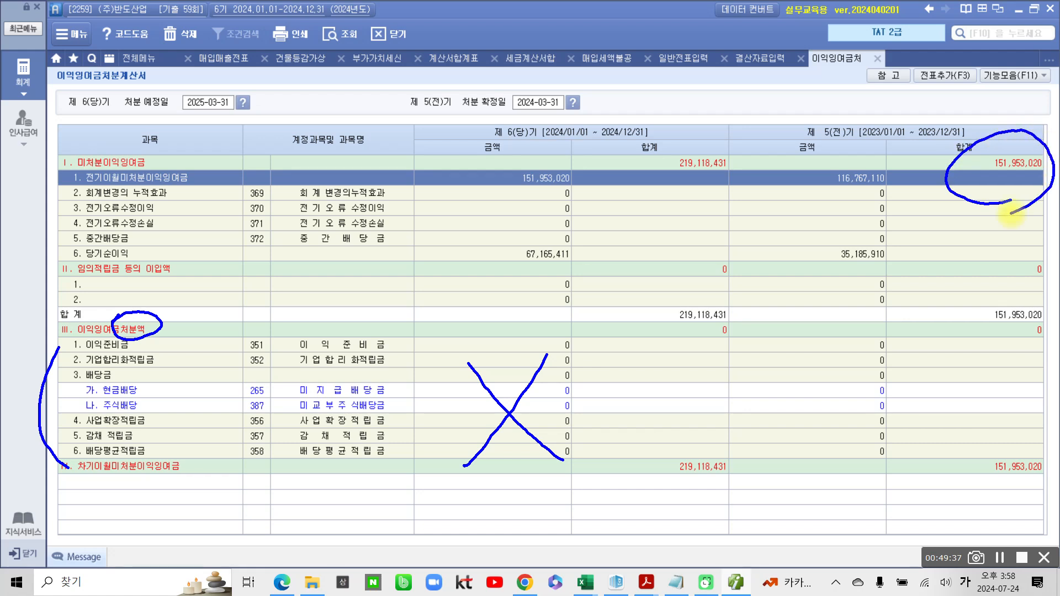
{"action": "key", "text": "Escape"}
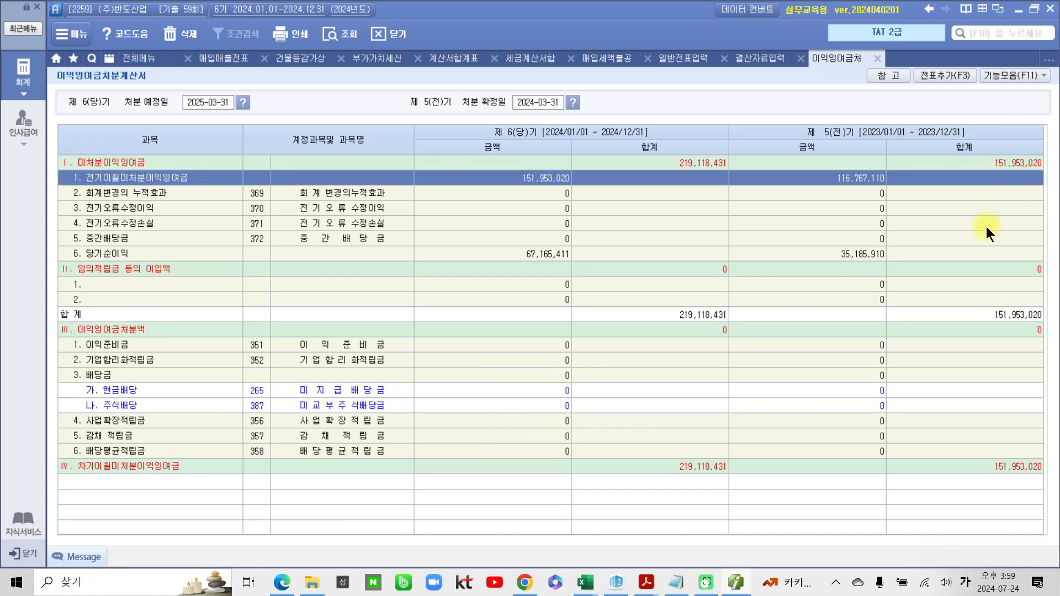
{"action": "key", "text": "super+a"}
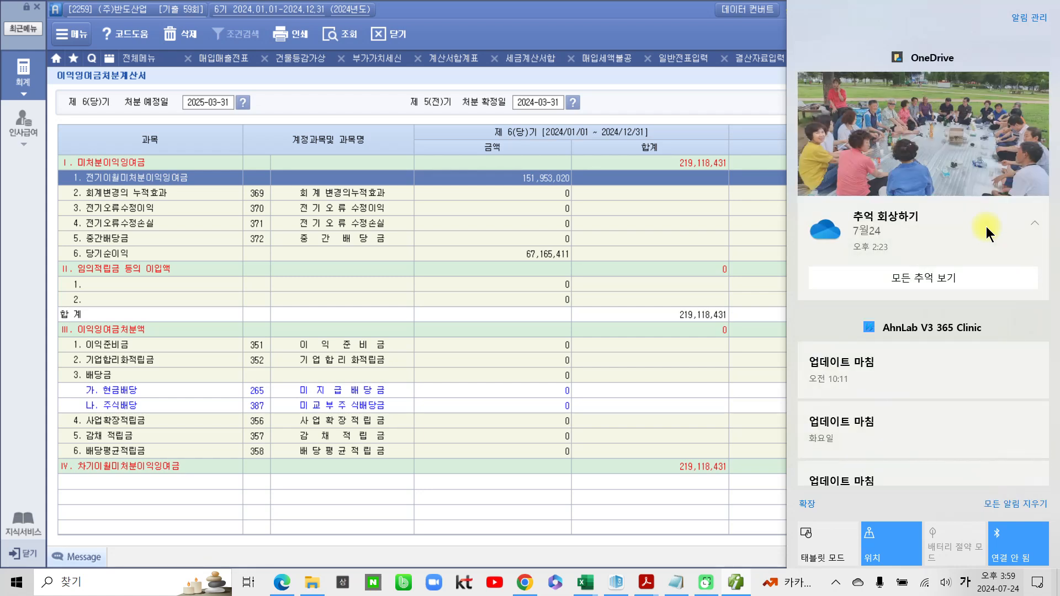
{"action": "mouse_move", "coordinate": [702, 189]}
{"action": "left_mouse_down"}
{"action": "mouse_move", "coordinate": [655, 179]}
{"action": "mouse_move", "coordinate": [701, 221]}
{"action": "left_mouse_up"}
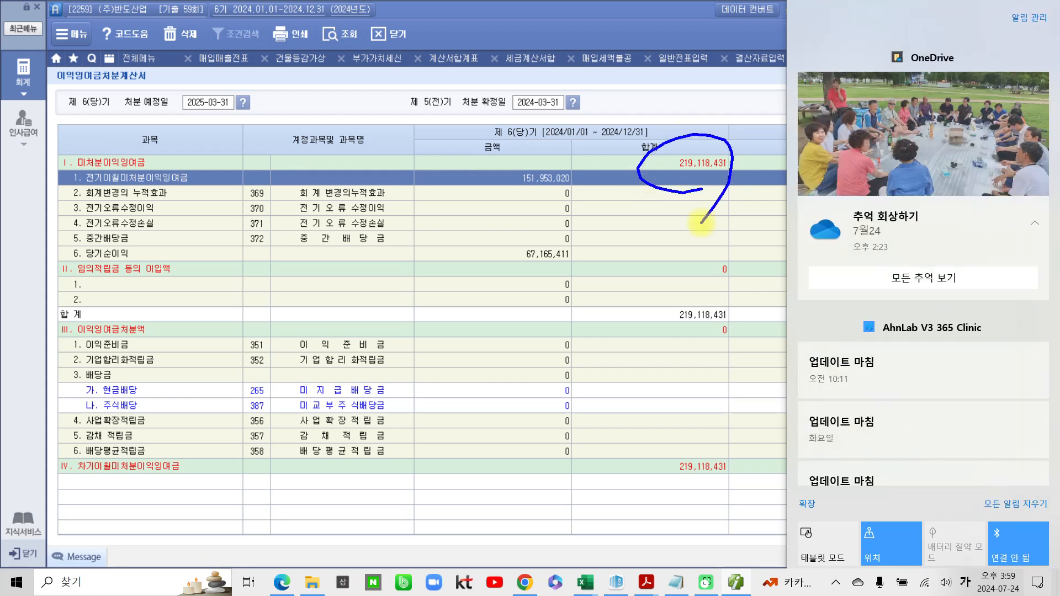
{"action": "key", "text": "Escape"}
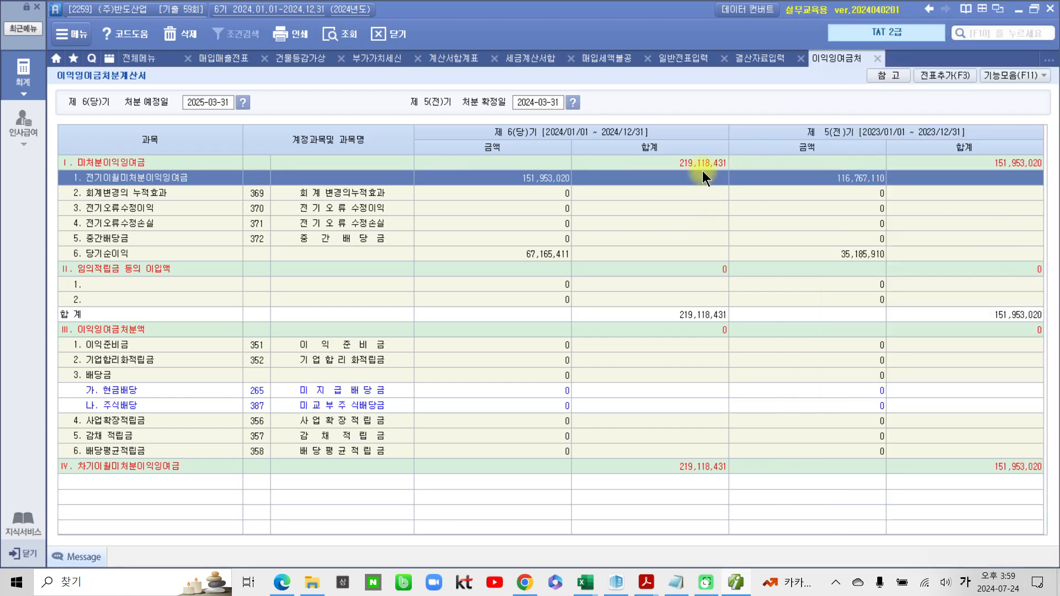
- Select the 미처분이익잉여금 row, box its 당기 합계, and add the 손익대체분개 from 이익잉여금처분계산서 to 일반전표
{"action": "left_click", "coordinate": [702, 165]}
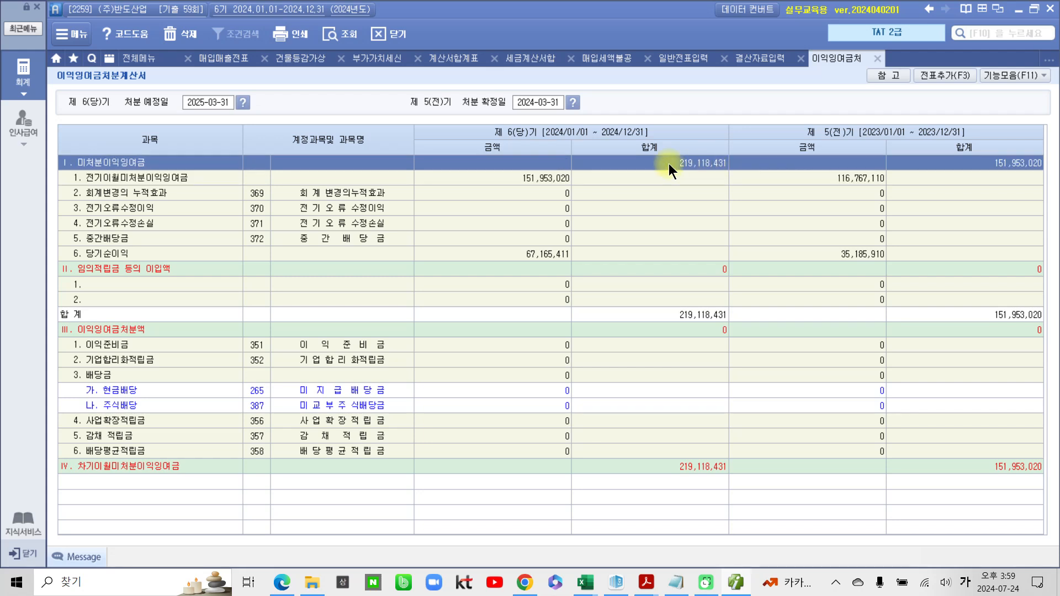
{"action": "left_click_drag", "start_coordinate": [629, 138], "coordinate": [750, 194]}
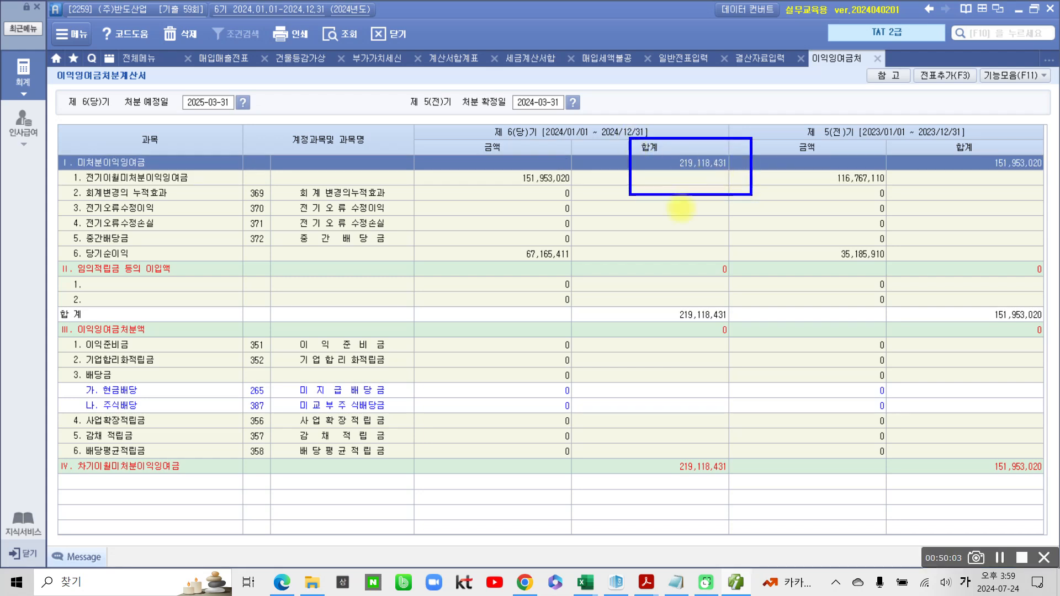
{"action": "mouse_move", "coordinate": [902, 204]}
{"action": "left_mouse_down"}
{"action": "mouse_move", "coordinate": [930, 87]}
{"action": "mouse_move", "coordinate": [908, 98]}
{"action": "mouse_move", "coordinate": [933, 100]}
{"action": "left_mouse_up"}
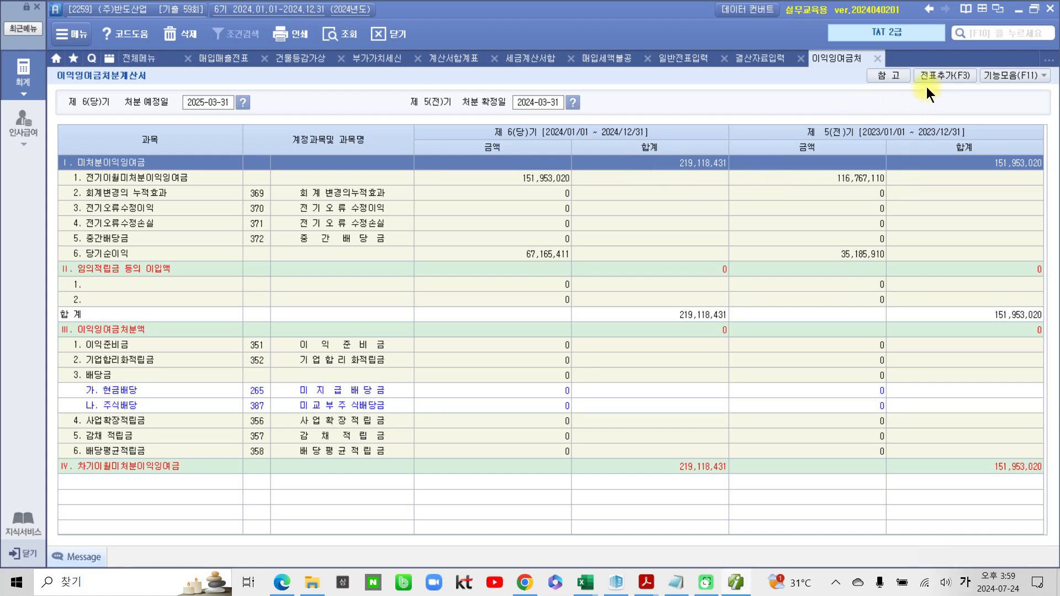
{"action": "left_click", "coordinate": [928, 78]}
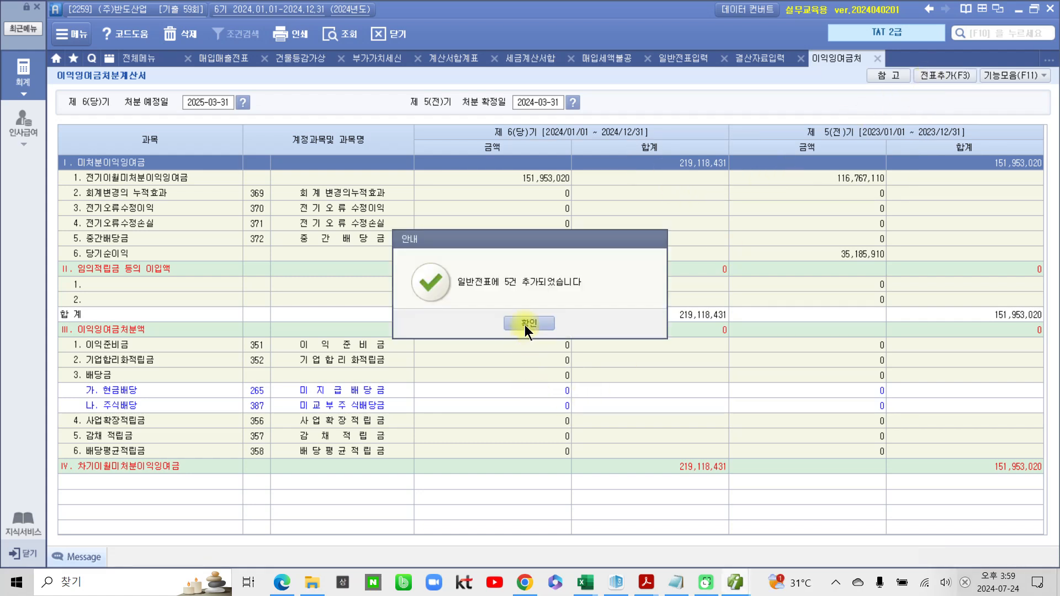
- Acknowledge the 일반전표 voucher notice and switch to the exam PDF in Acrobat at 결산자료입력에 의한 자동결산
{"action": "left_click", "coordinate": [527, 323]}
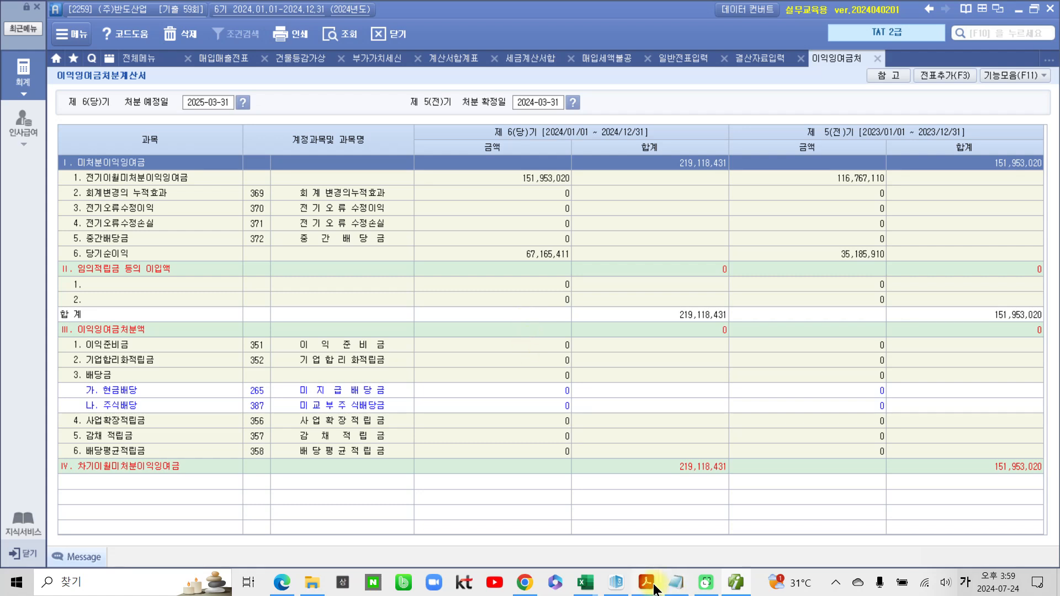
{"action": "mouse_move", "coordinate": [645, 582]}
{"action": "left_click", "coordinate": [669, 546]}
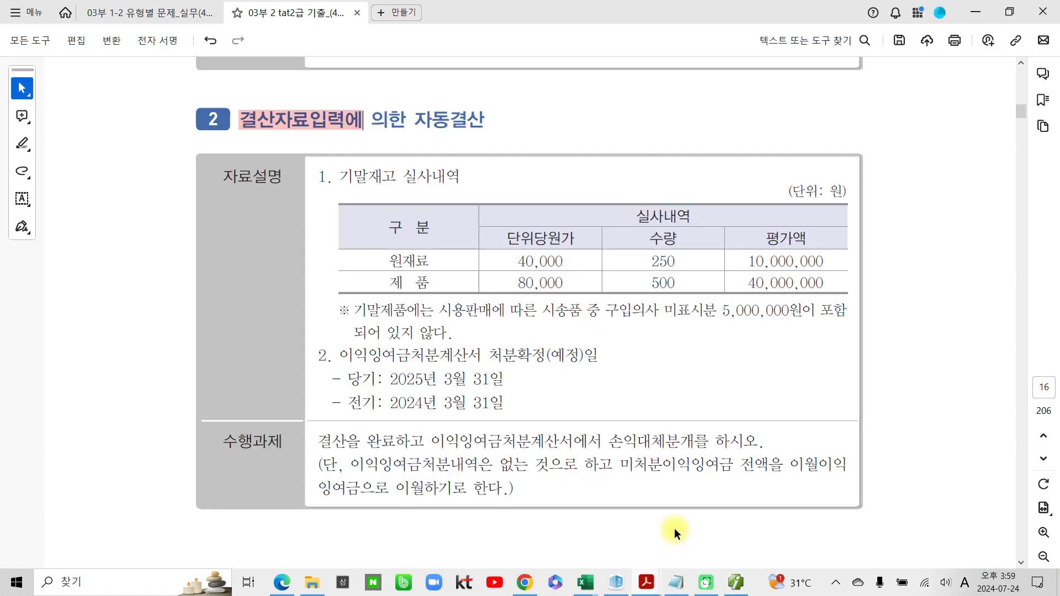
- Ring 결산을 완료하고 in 수행과제 and 결산자료입력에 in the heading, and tick the 평가액 of 원재료 and 제품
{"action": "mouse_move", "coordinate": [334, 427]}
{"action": "left_mouse_down"}
{"action": "mouse_move", "coordinate": [439, 425]}
{"action": "mouse_move", "coordinate": [305, 433]}
{"action": "left_mouse_up"}
{"action": "mouse_move", "coordinate": [274, 99]}
{"action": "left_mouse_down"}
{"action": "mouse_move", "coordinate": [356, 138]}
{"action": "mouse_move", "coordinate": [253, 126]}
{"action": "left_mouse_up"}
{"action": "left_click_drag", "start_coordinate": [850, 231], "coordinate": [889, 237]}
{"action": "left_click_drag", "start_coordinate": [867, 293], "coordinate": [918, 293]}
{"action": "mouse_move", "coordinate": [396, 468]}
{"action": "left_mouse_down"}
{"action": "mouse_move", "coordinate": [303, 439]}
{"action": "mouse_move", "coordinate": [414, 463]}
{"action": "left_mouse_up"}
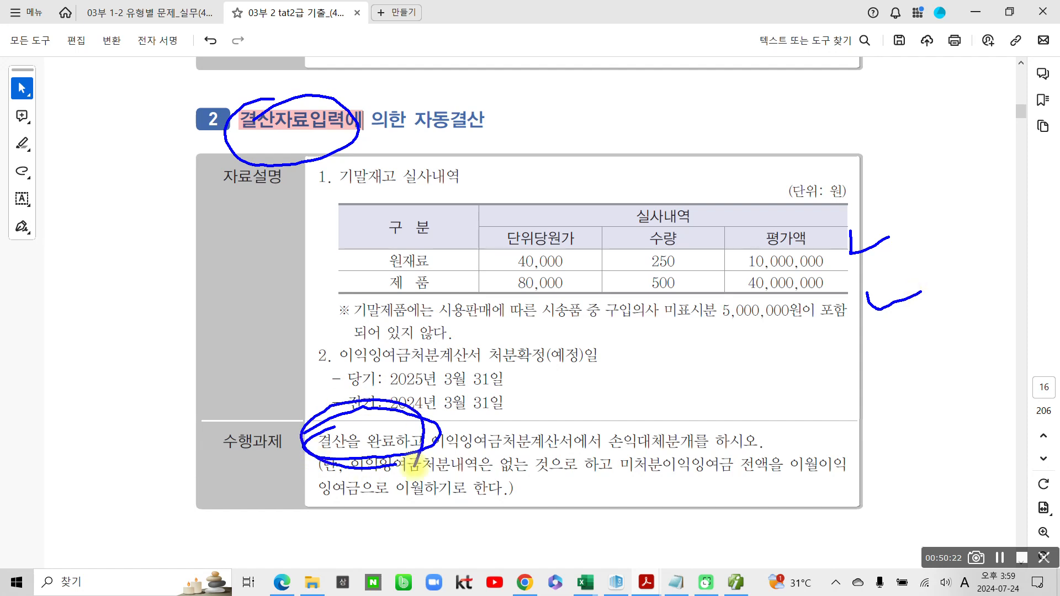
- Ring 이익잉여금처분계산서 and 손익대체분개 in 수행과제, bracket the 당기 and 전기 dates, point an arrow at 손익대체분개, and clear all marks
{"action": "mouse_move", "coordinate": [413, 466]}
{"action": "left_mouse_down"}
{"action": "mouse_move", "coordinate": [594, 458]}
{"action": "mouse_move", "coordinate": [596, 442]}
{"action": "left_mouse_up"}
{"action": "left_click_drag", "start_coordinate": [439, 425], "coordinate": [579, 458]}
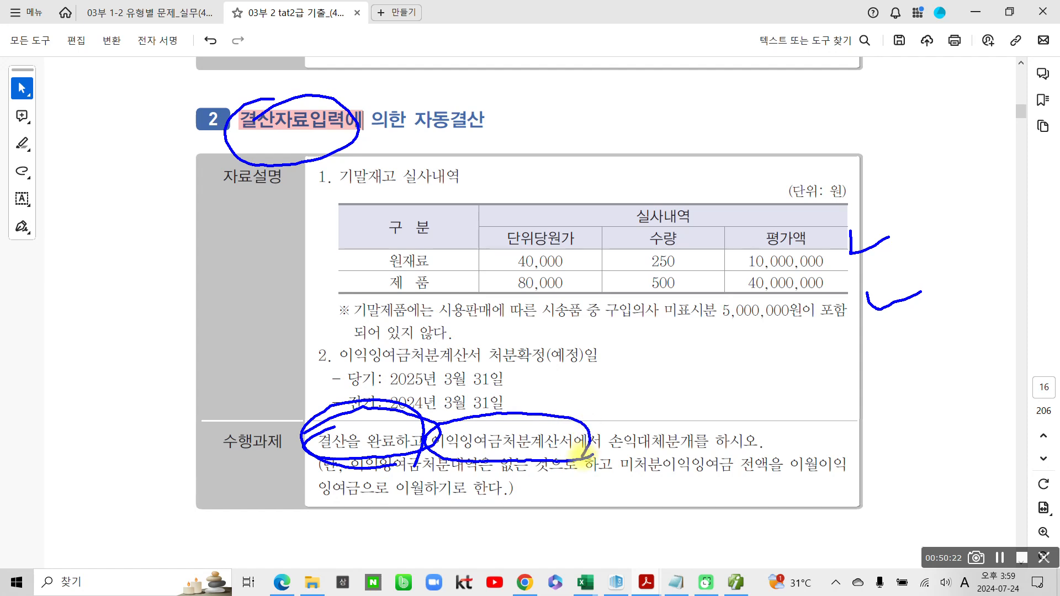
{"action": "left_click_drag", "start_coordinate": [513, 365], "coordinate": [505, 415]}
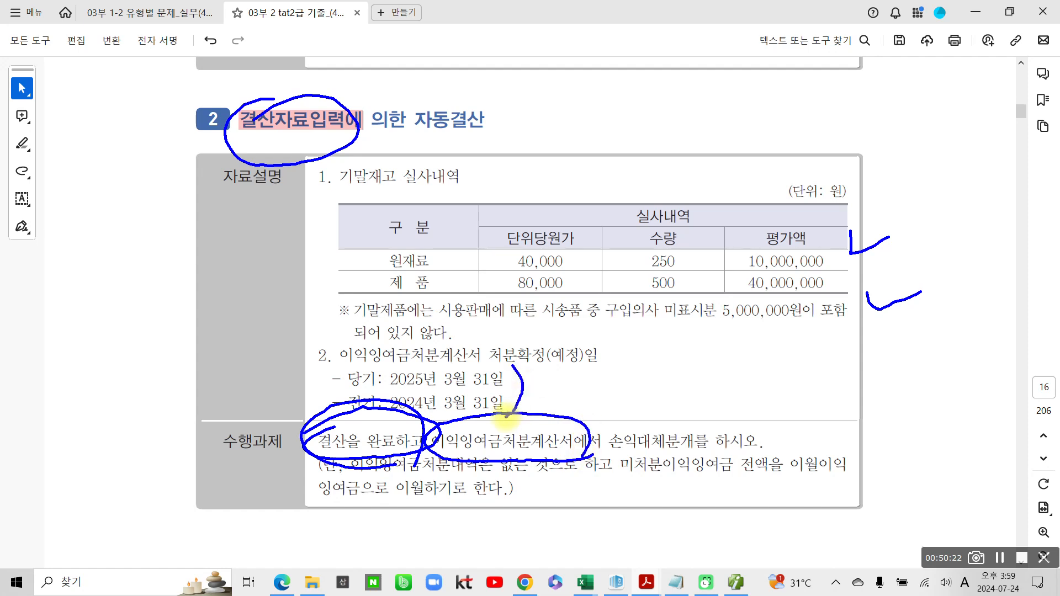
{"action": "mouse_move", "coordinate": [618, 427]}
{"action": "left_mouse_down"}
{"action": "mouse_move", "coordinate": [684, 468]}
{"action": "mouse_move", "coordinate": [608, 433]}
{"action": "left_mouse_up"}
{"action": "mouse_move", "coordinate": [716, 408]}
{"action": "left_mouse_down"}
{"action": "mouse_move", "coordinate": [715, 436]}
{"action": "mouse_move", "coordinate": [756, 393]}
{"action": "left_mouse_up"}
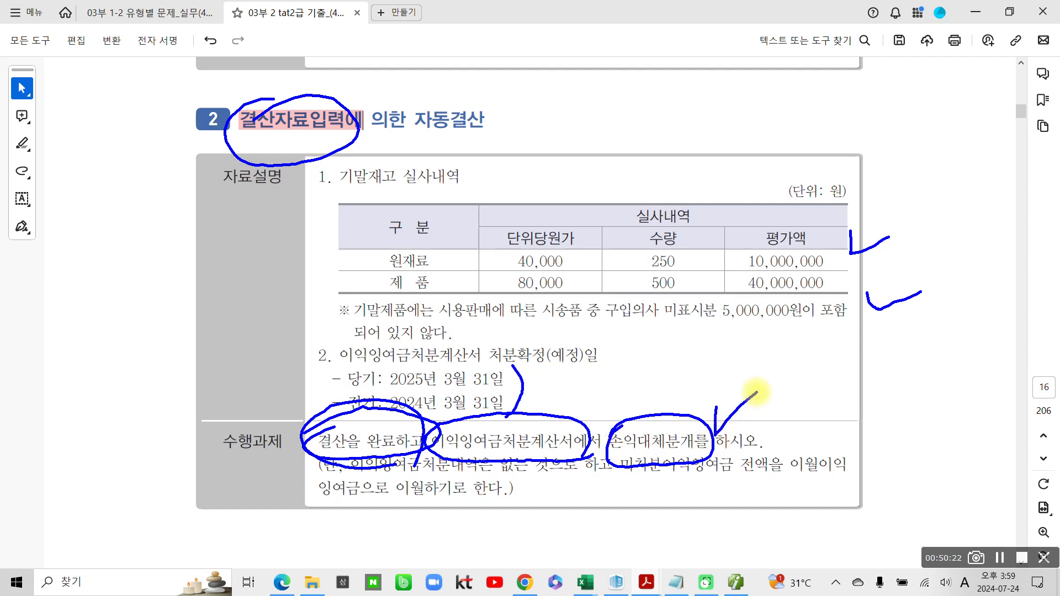
{"action": "key", "text": "Escape"}
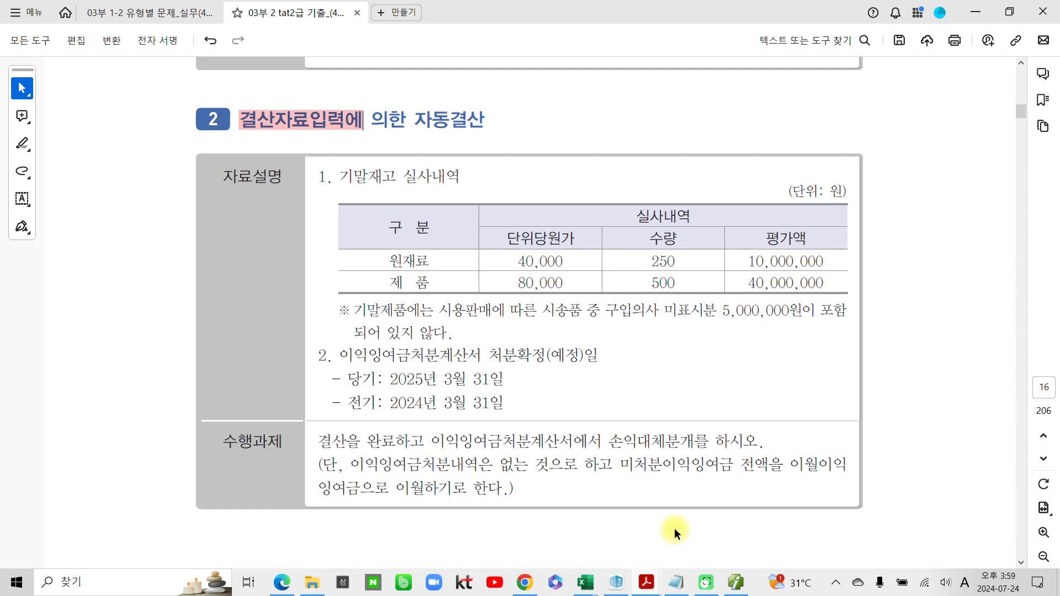
- Go past the [실무수행평가] 재무회계 questions in the PDF to the 실무수행 근로소득관리 section
{"action": "scroll", "coordinate": [559, 445], "scroll_direction": "down", "scroll_amount": 2}
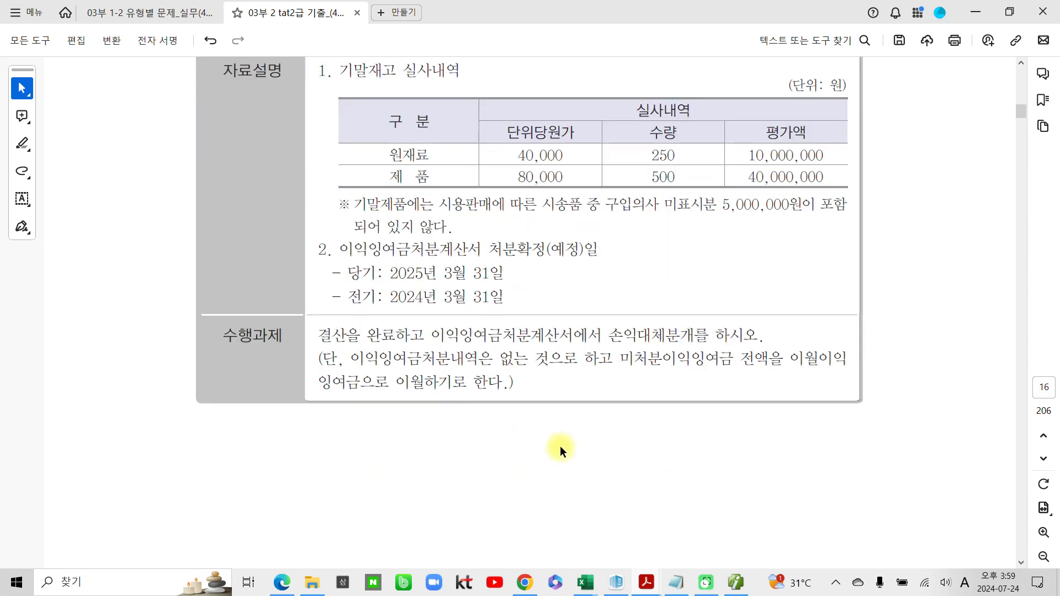
{"action": "scroll", "coordinate": [560, 446], "scroll_direction": "down", "scroll_amount": 10}
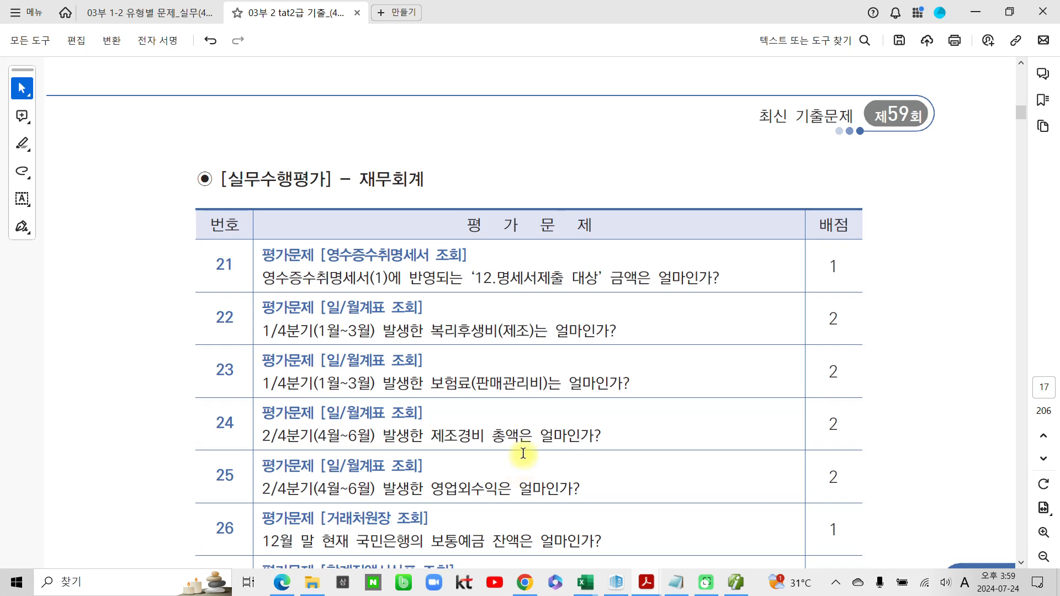
{"action": "scroll", "coordinate": [605, 495], "scroll_direction": "down", "scroll_amount": 10}
{"action": "scroll", "coordinate": [611, 486], "scroll_direction": "down", "scroll_amount": 8}
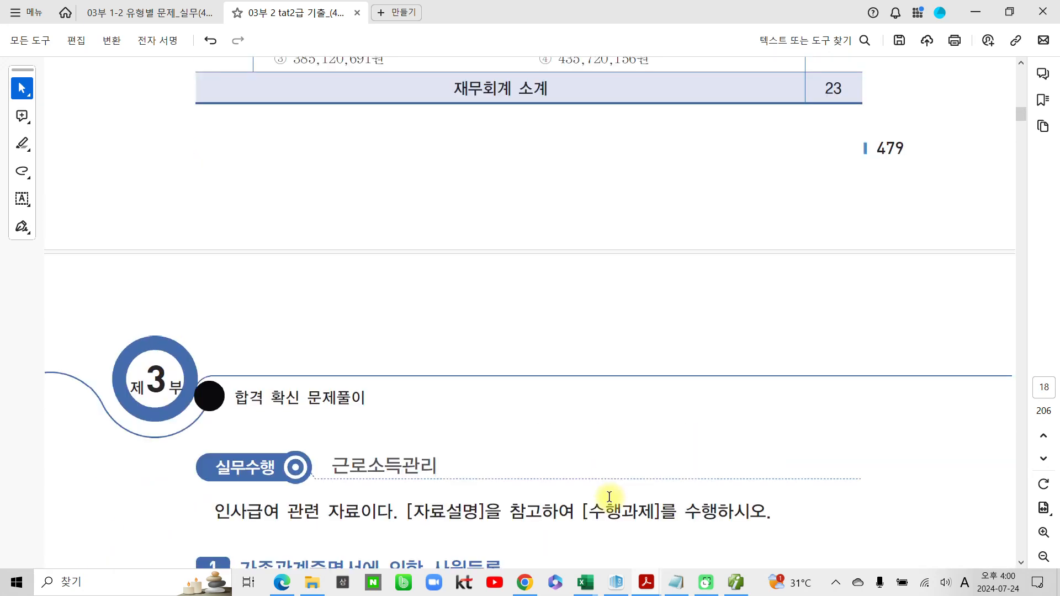